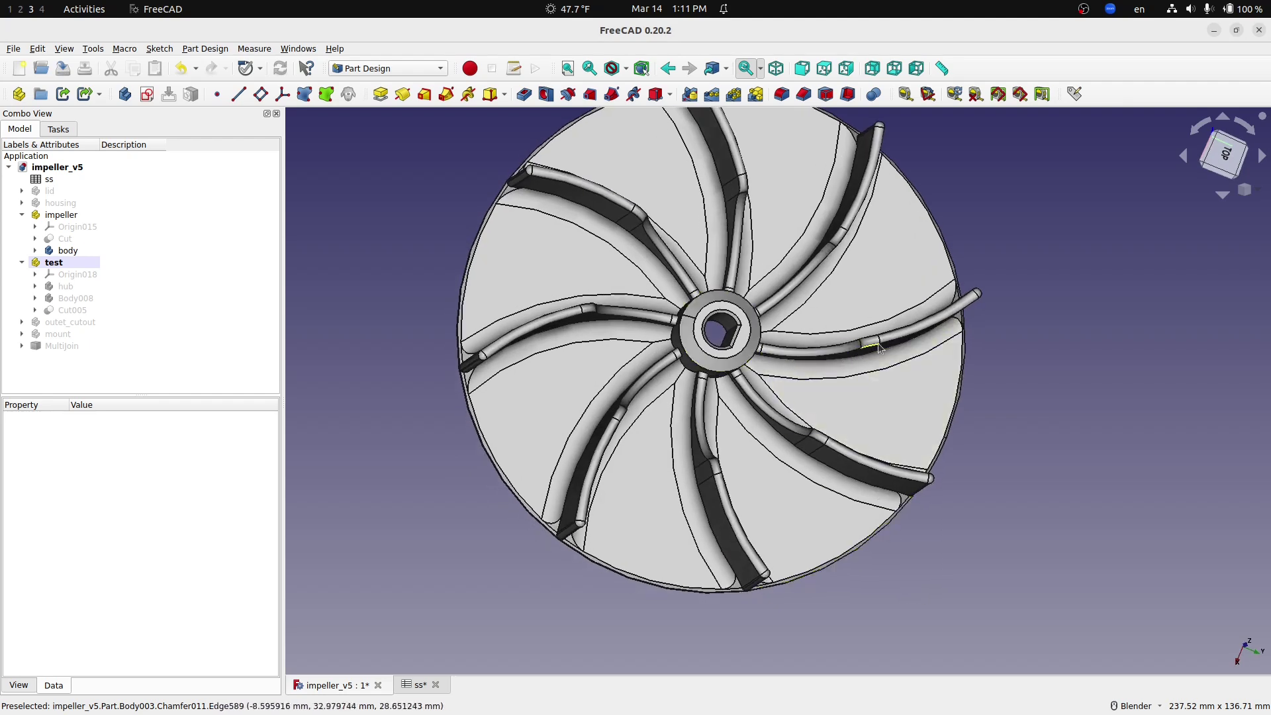
- Examine the impeller's curved blades, base disc and hub from above and from the side
middle_drag(814, 547, 935, 486)
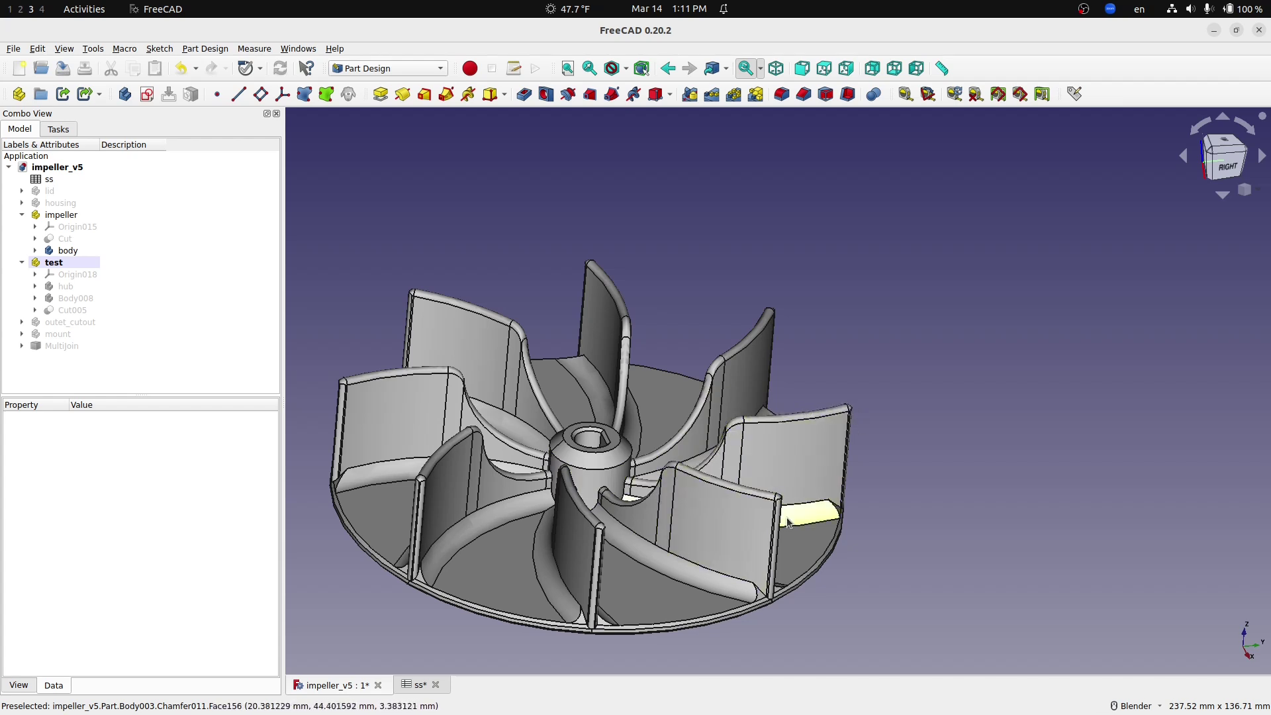
middle_drag(899, 459, 797, 500)
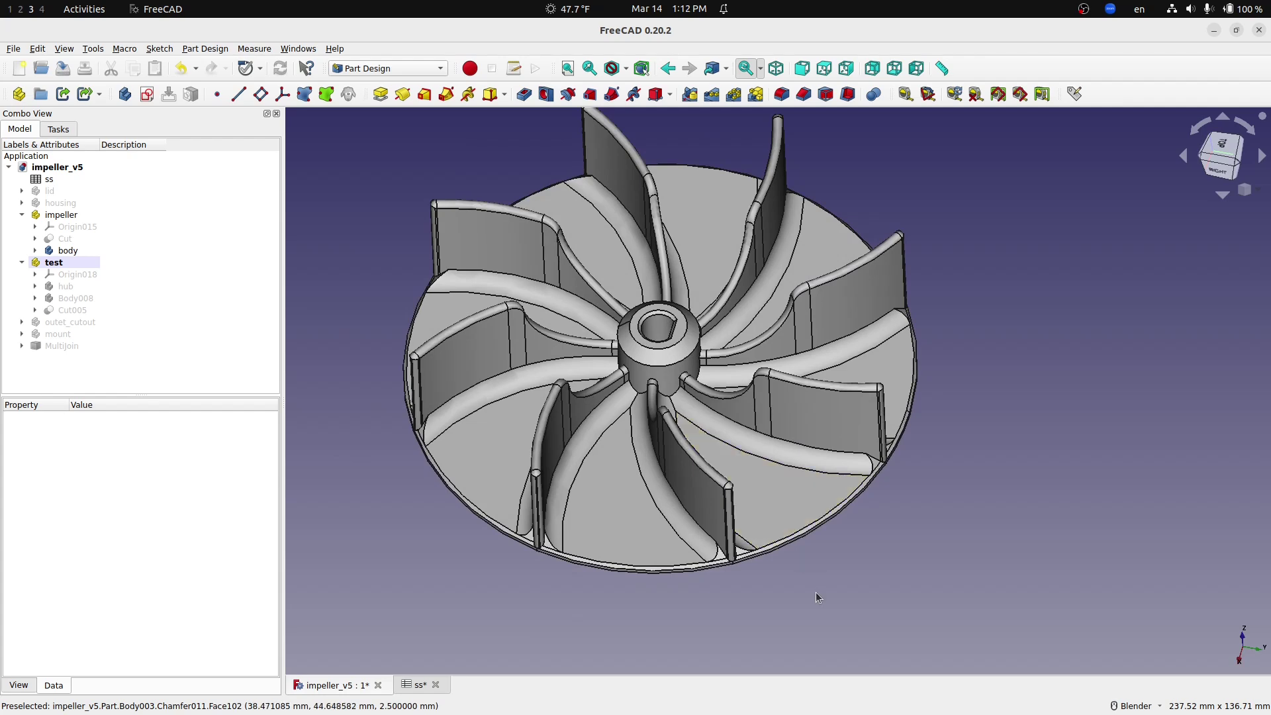
middle_drag(819, 583, 832, 559)
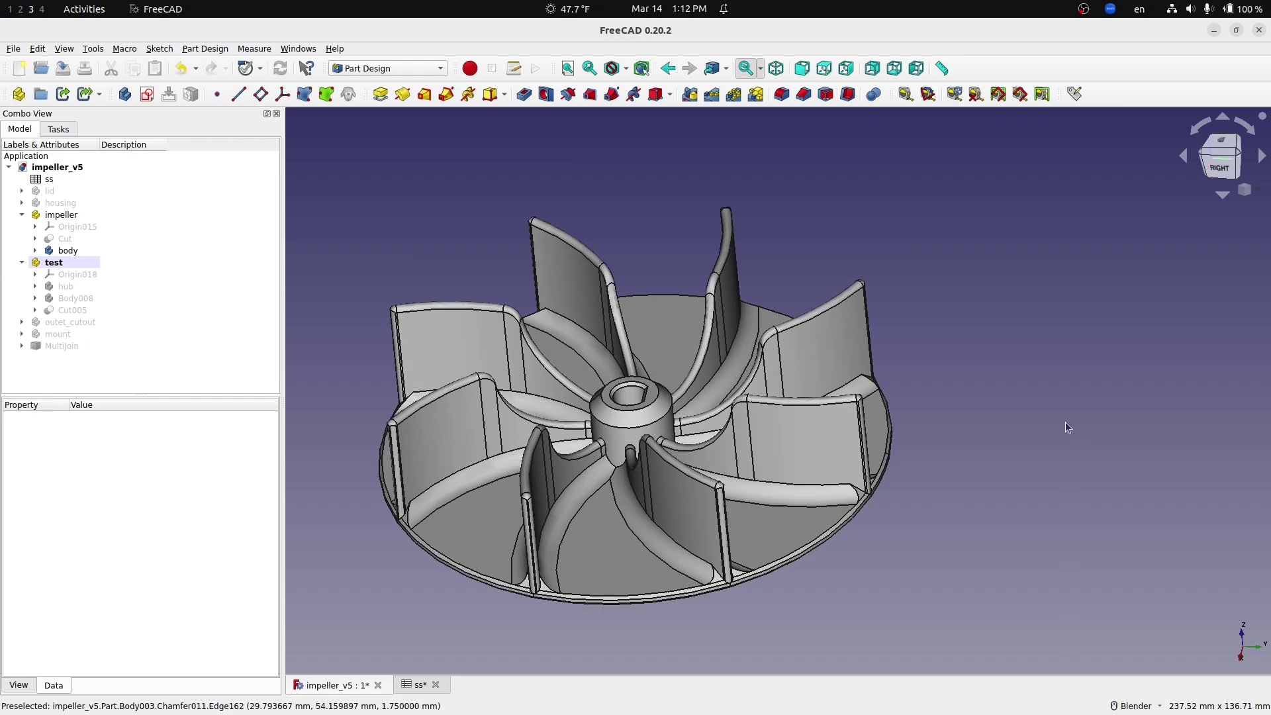
scroll(1066, 422, down, 1)
scroll(861, 566, up, 1)
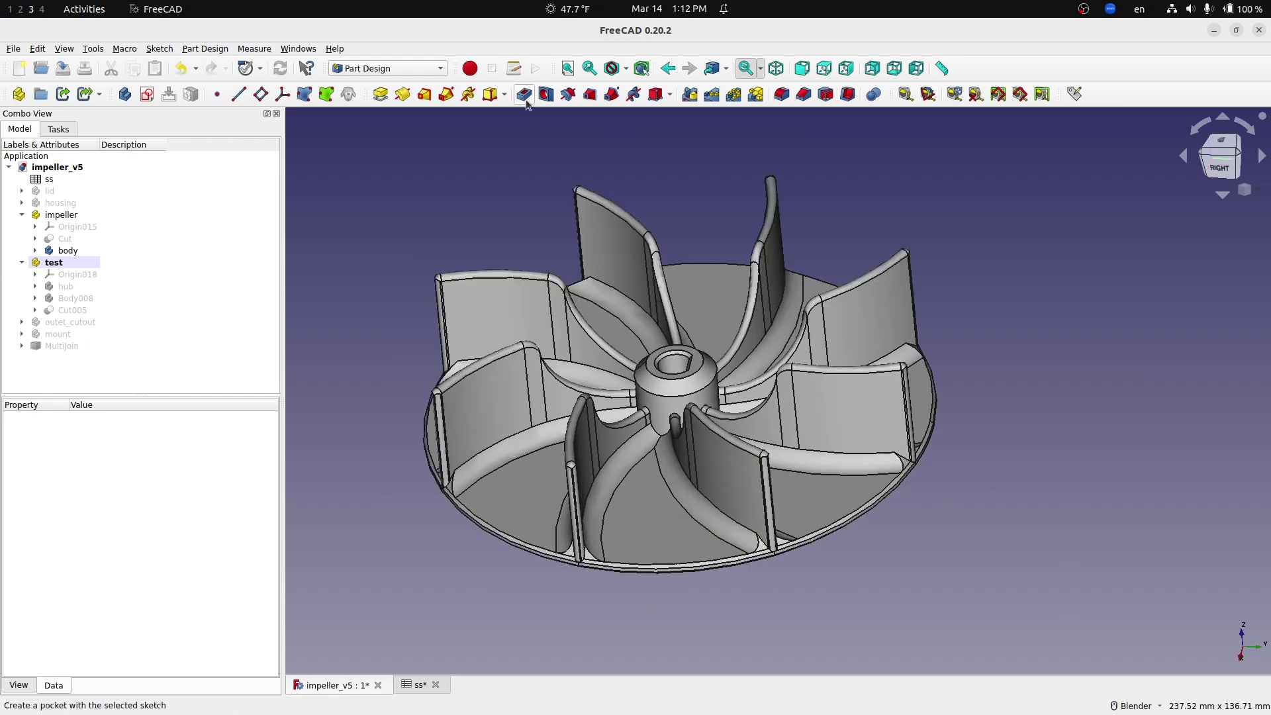
- Check the FreeCAD version and build information, and close the information dialog
click(334, 49)
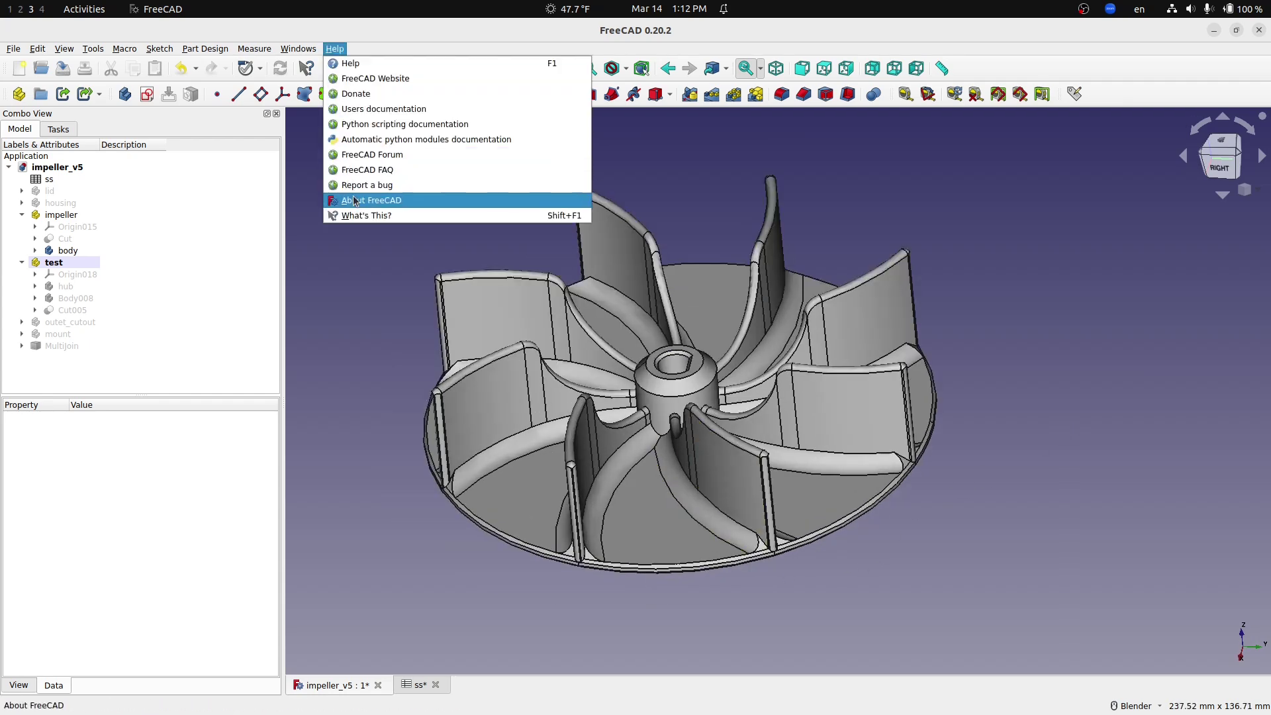
click(359, 198)
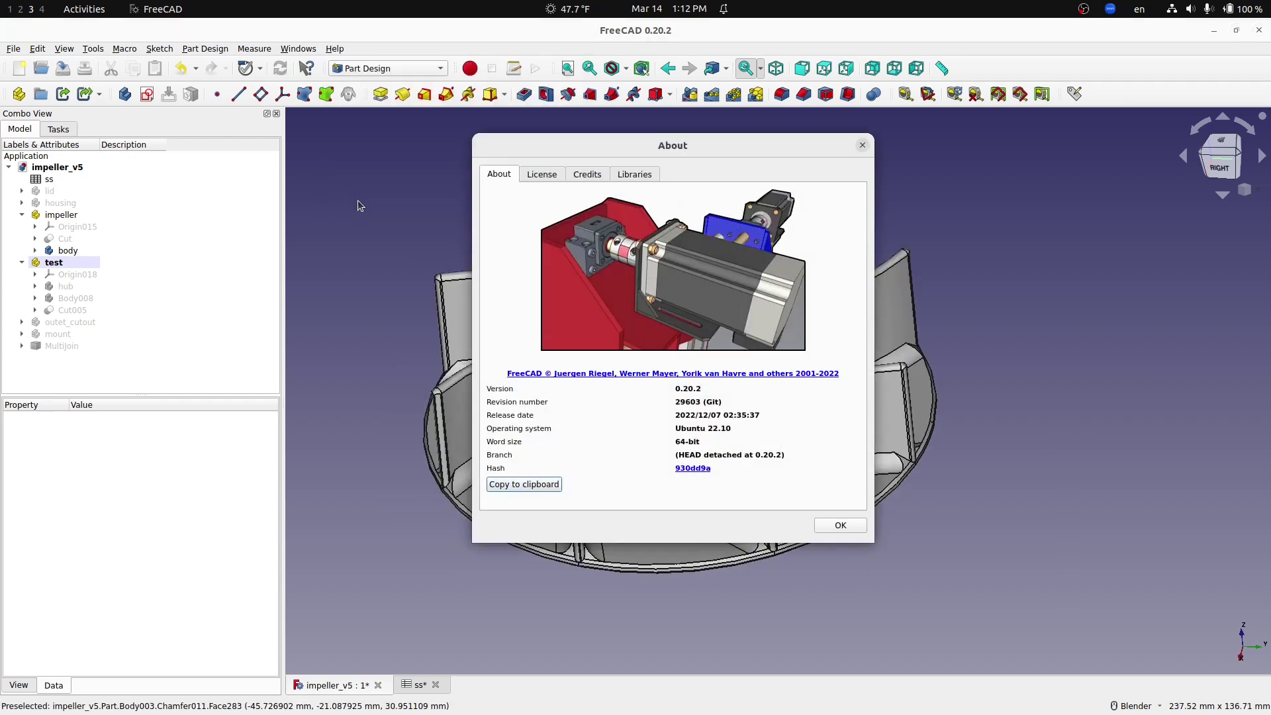
click(832, 526)
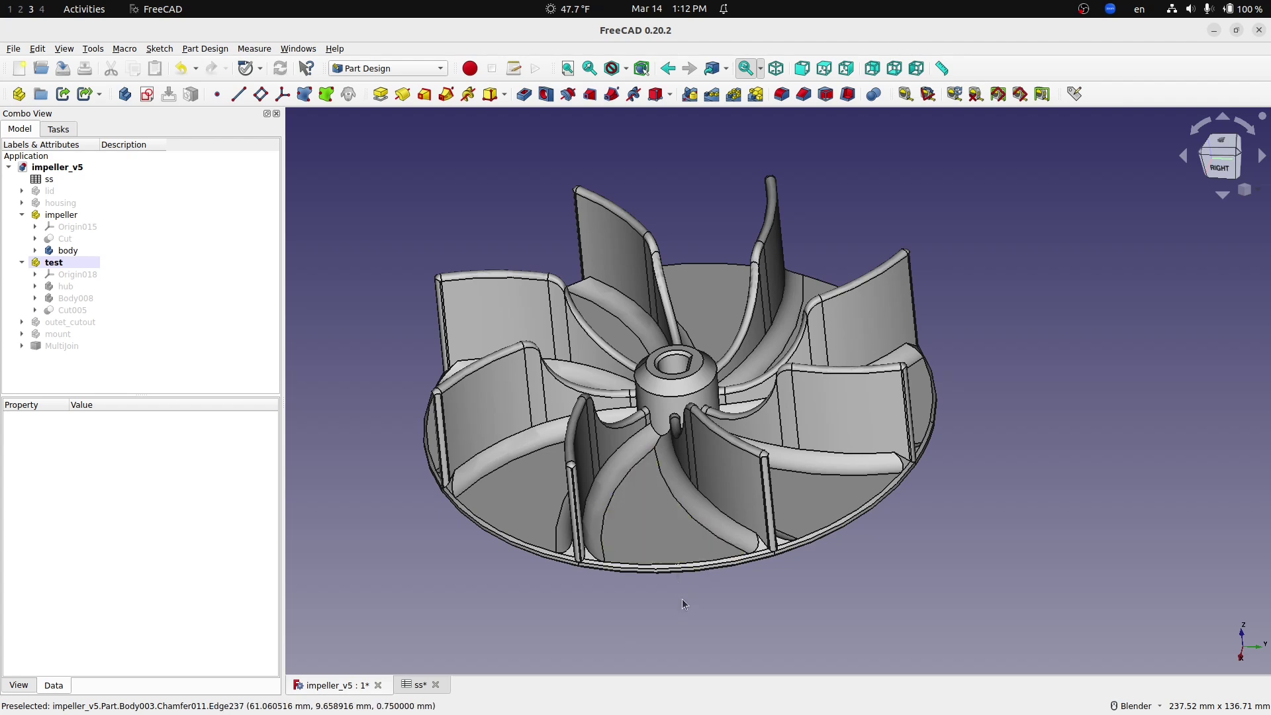
- Inspect the impeller's blade curvature, blade-to-base fillets and hub bore from several angles and distances
middle_drag(808, 597, 758, 572)
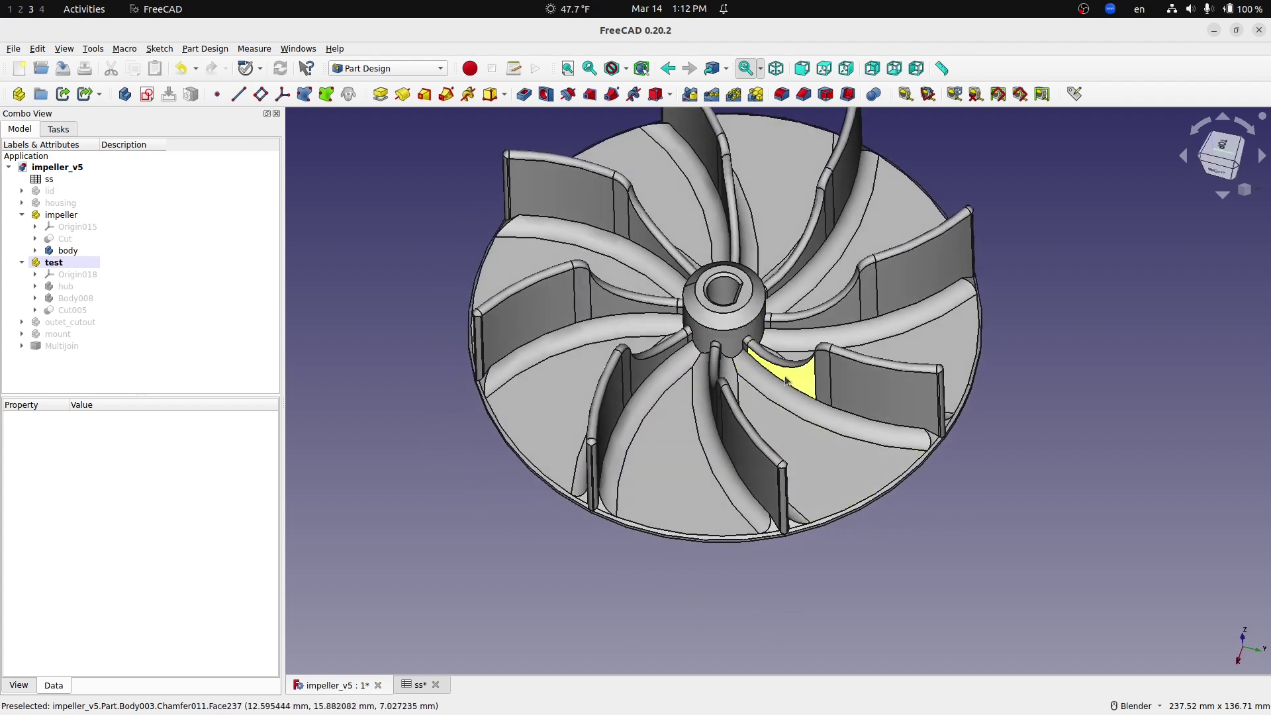
middle_drag(803, 613, 733, 236)
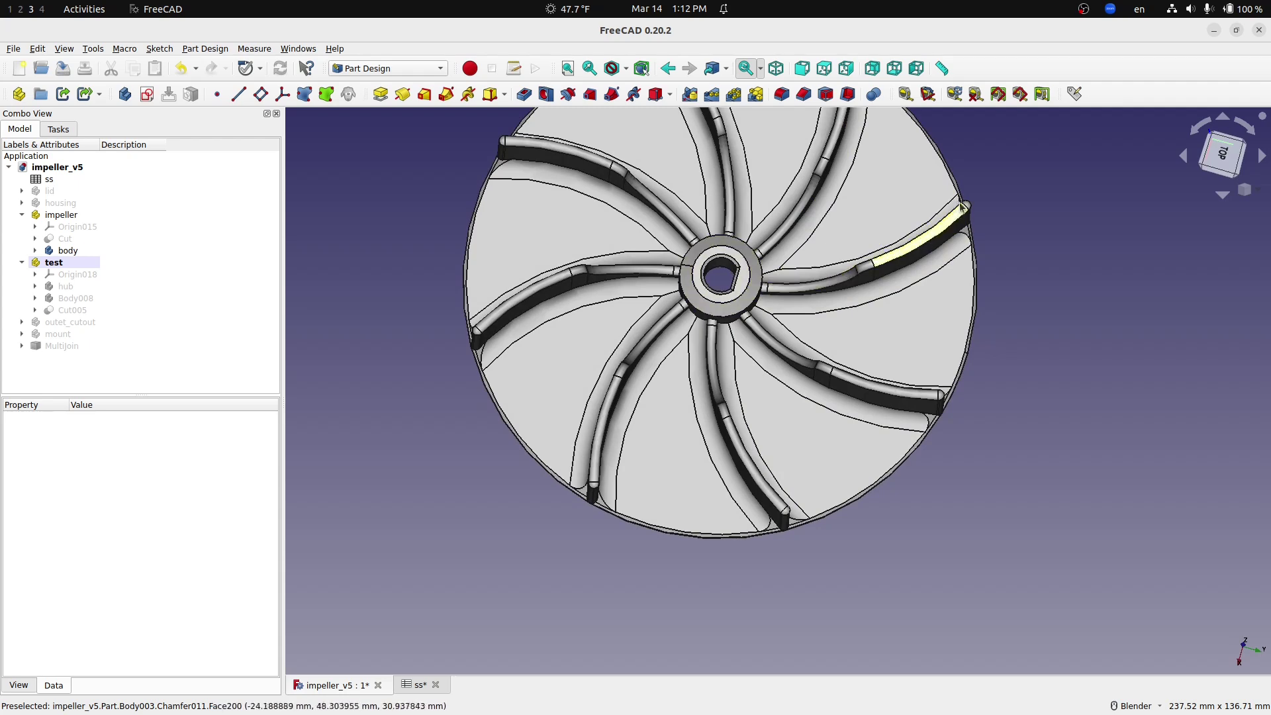
middle_drag(724, 609, 696, 272)
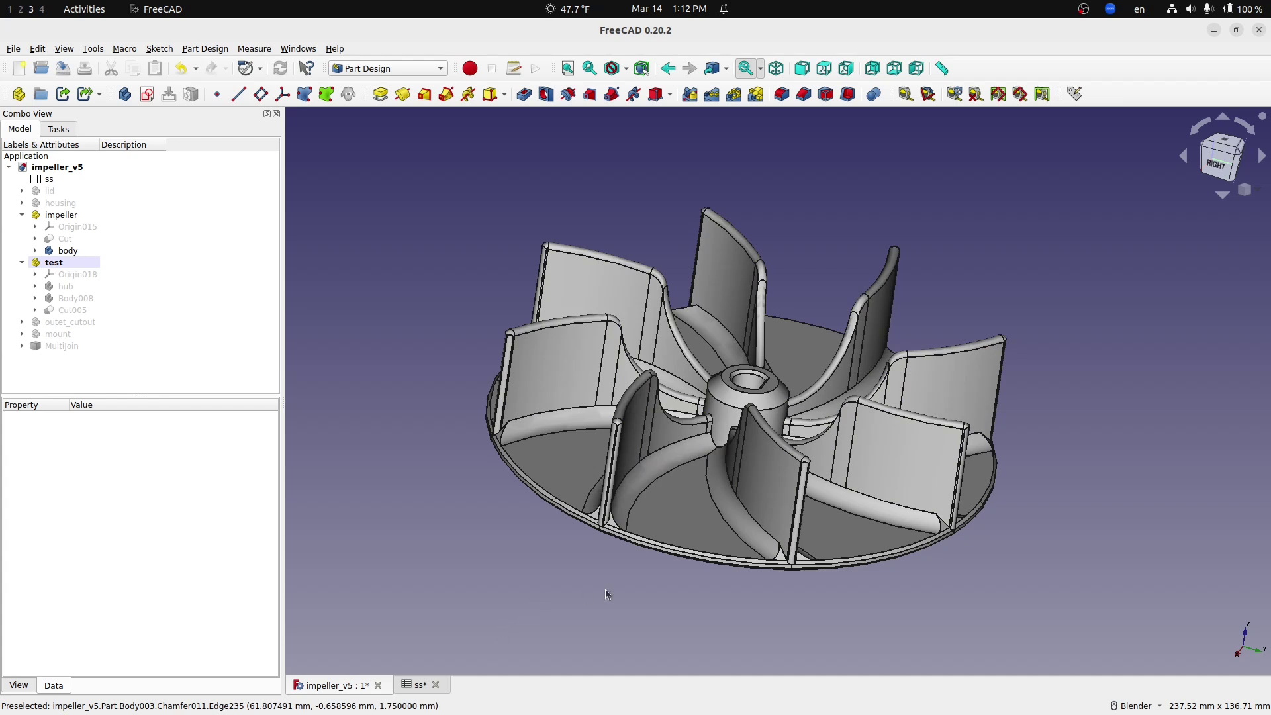
middle_drag(666, 612, 674, 654)
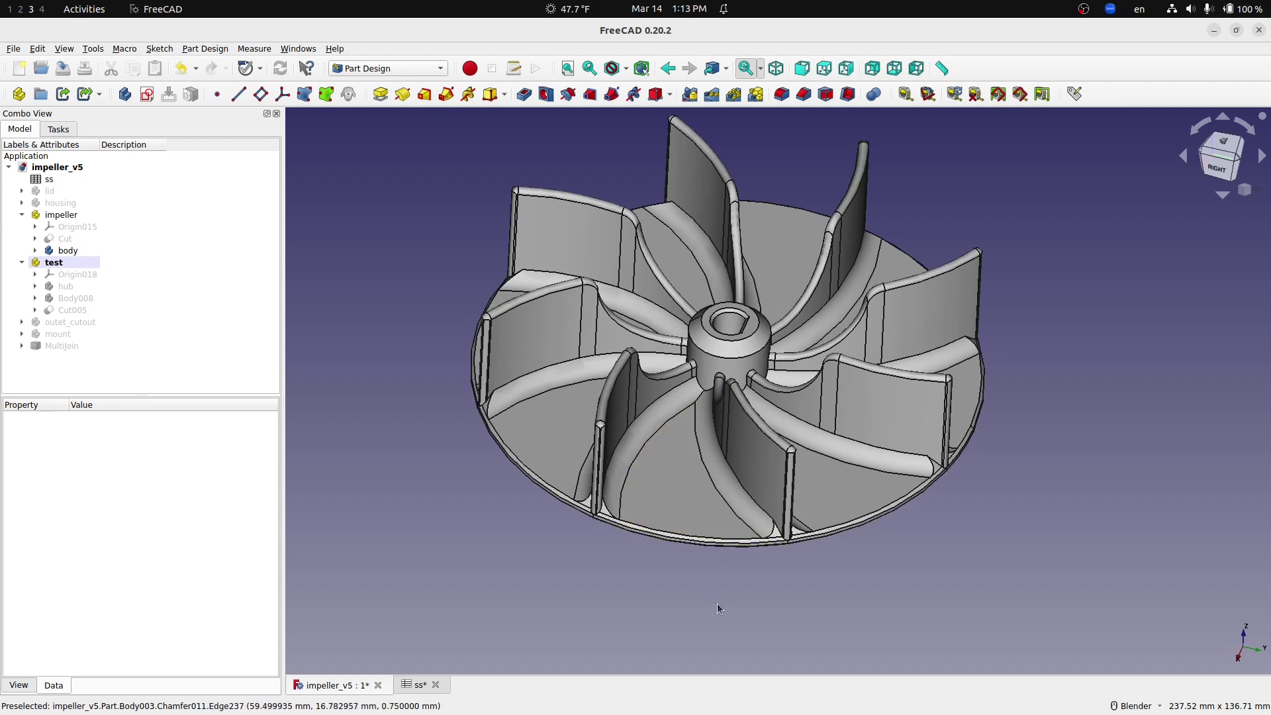
scroll(717, 585, down, 1)
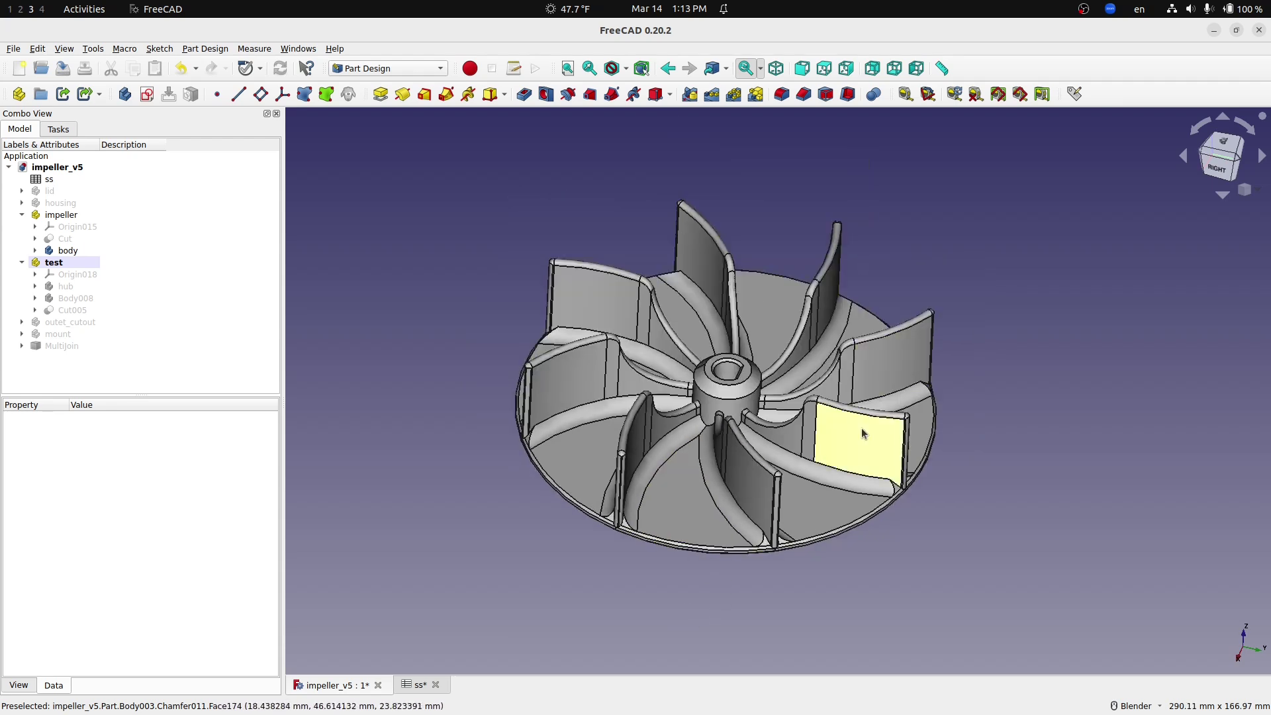
scroll(849, 440, up, 1)
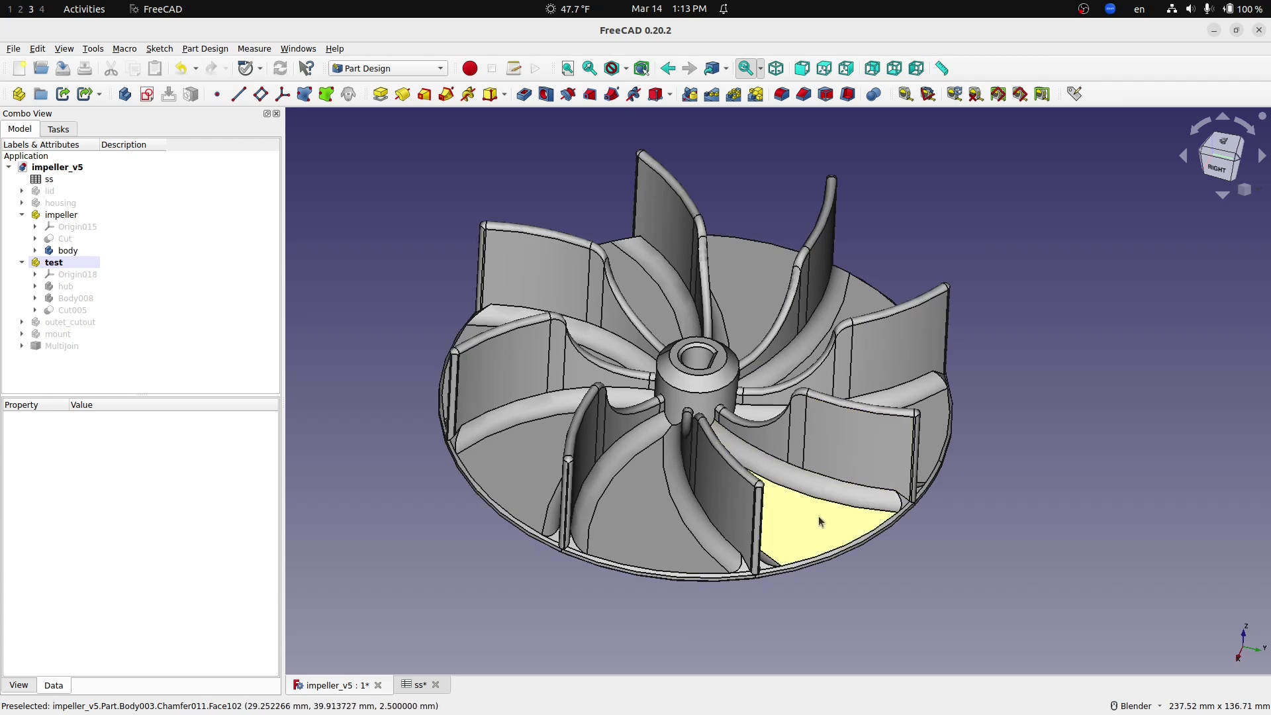
scroll(819, 515, up, 1)
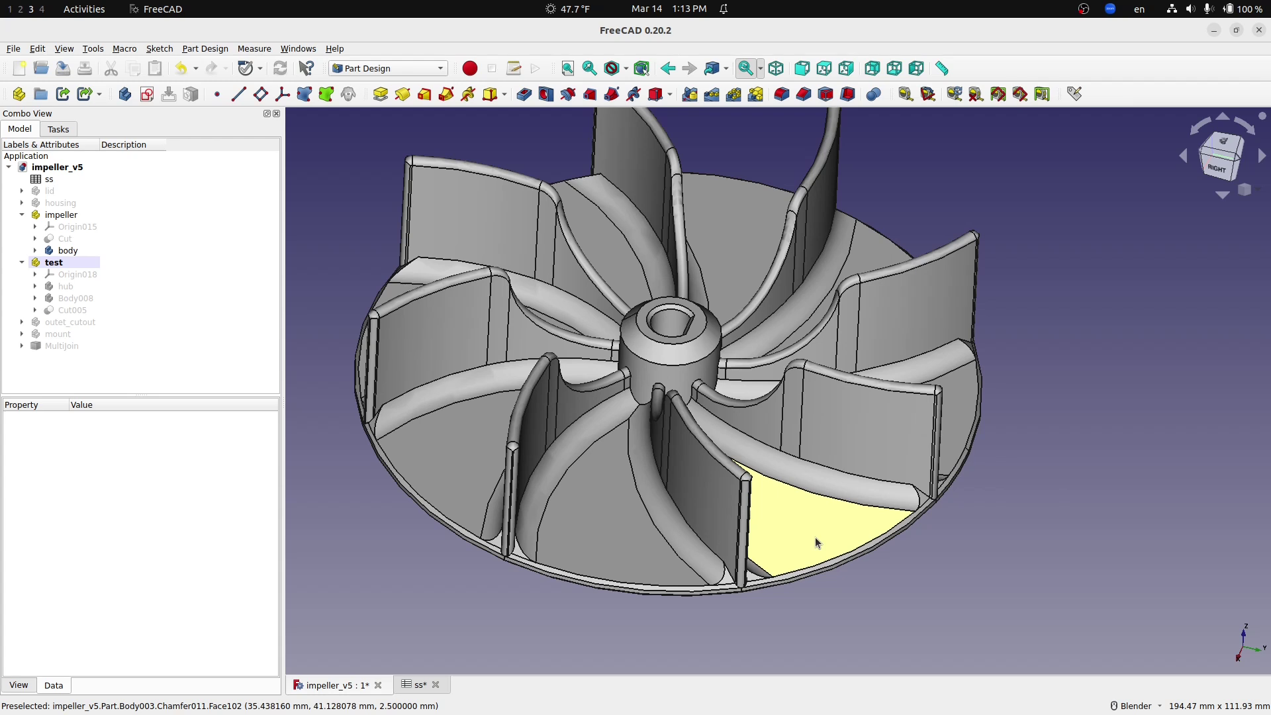
scroll(816, 538, down, 2)
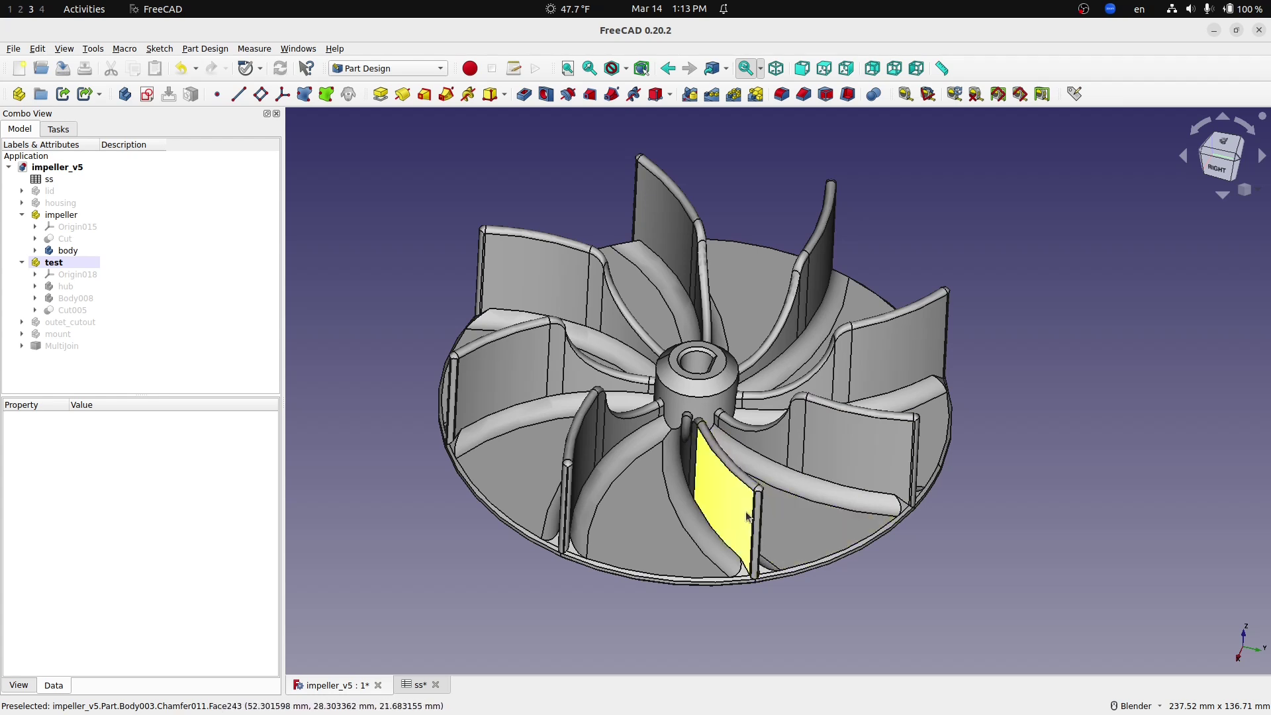
middle_drag(827, 512, 788, 466)
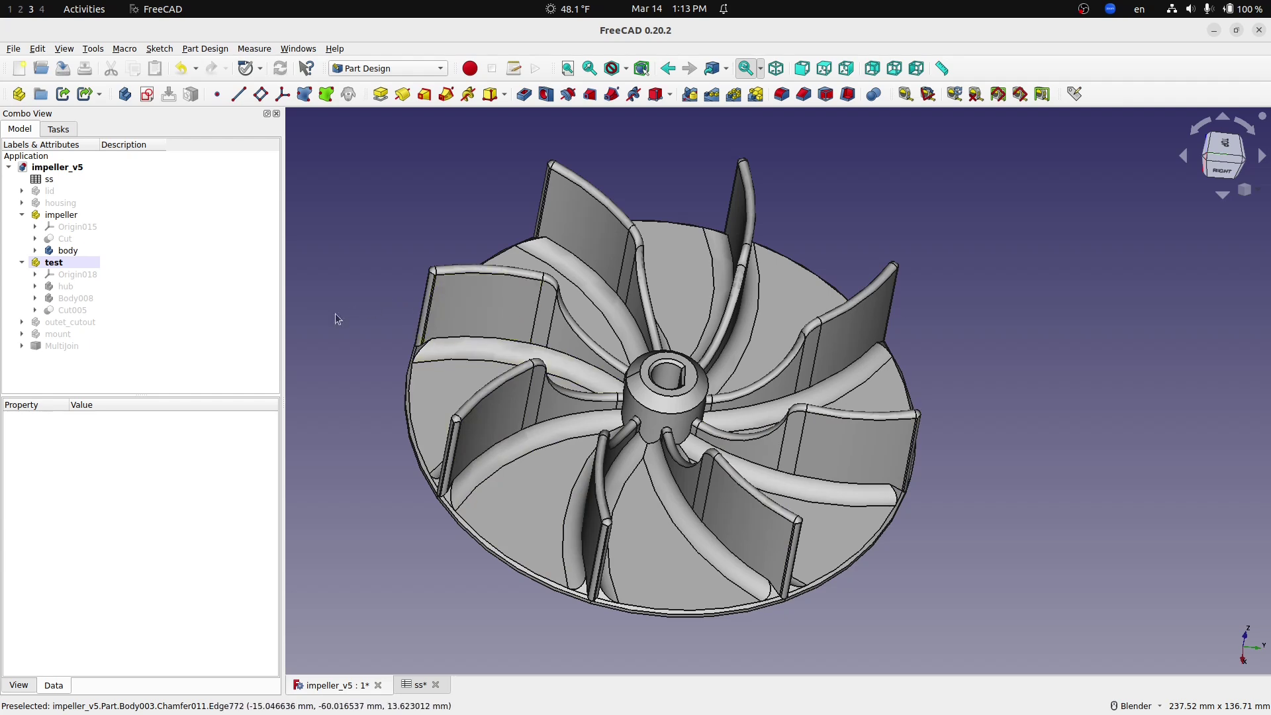
- Hide the impeller part and make the test part the active container
click(58, 216)
key(space)
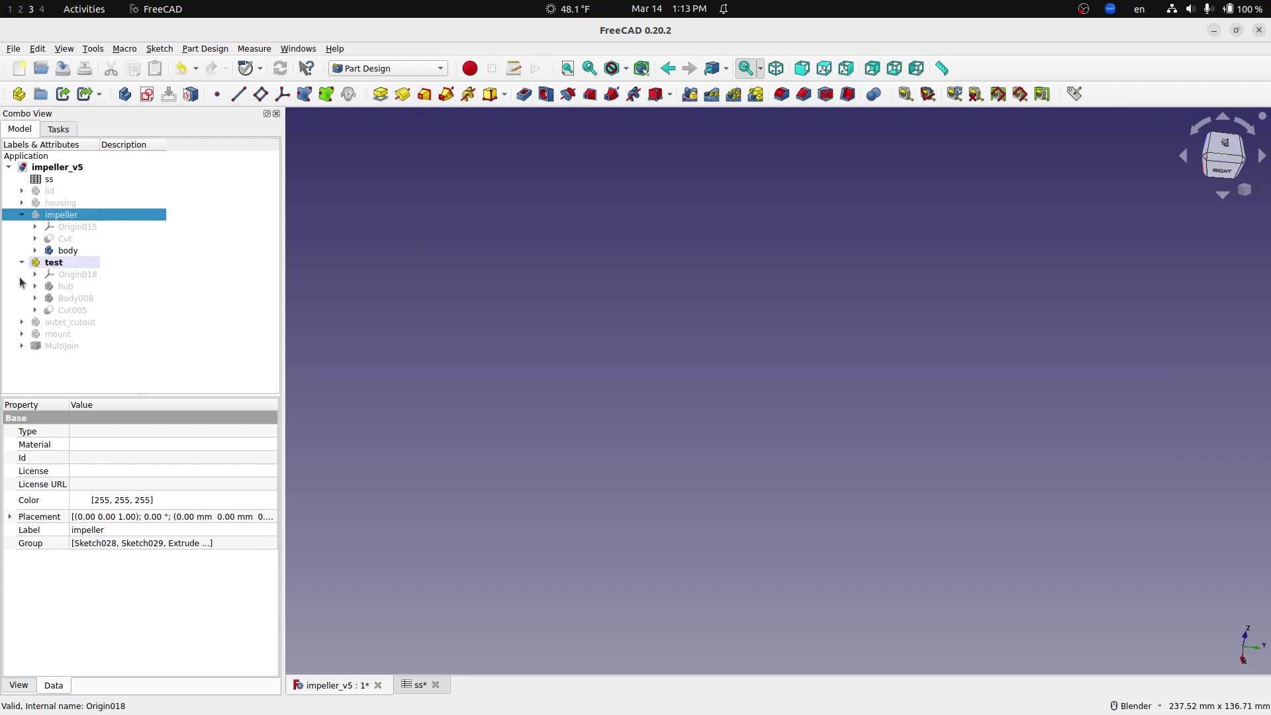
click(52, 263)
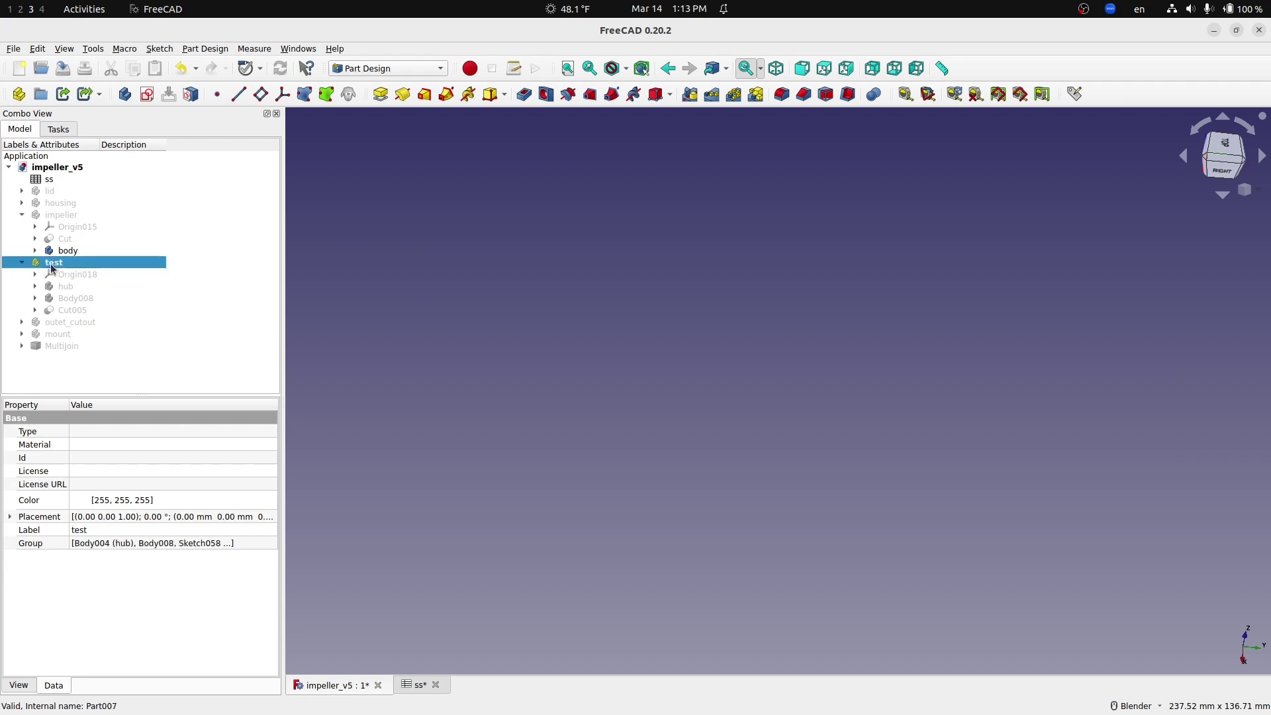
key(Left)
double_click(52, 264)
- Delete Cut005 from the test part, together with Revolve001, Extrude001 and their leftover sketches
click(62, 301)
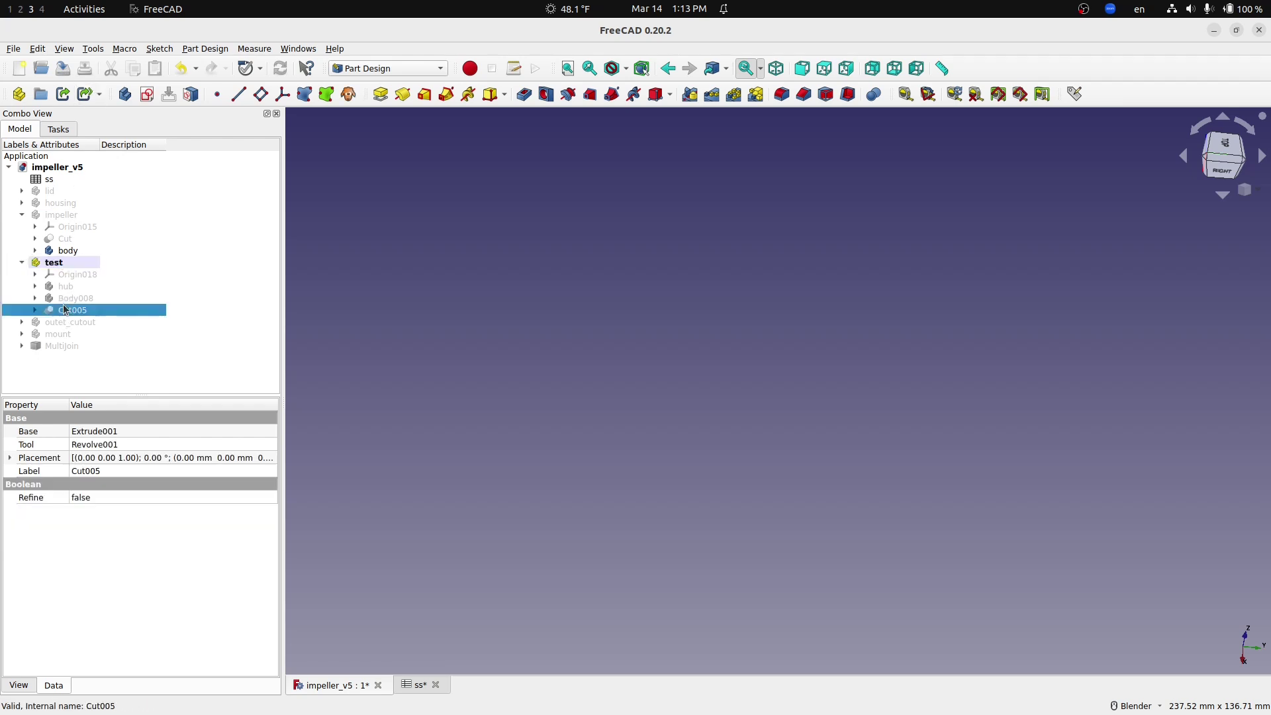
key(ctrl+z)
click(64, 313)
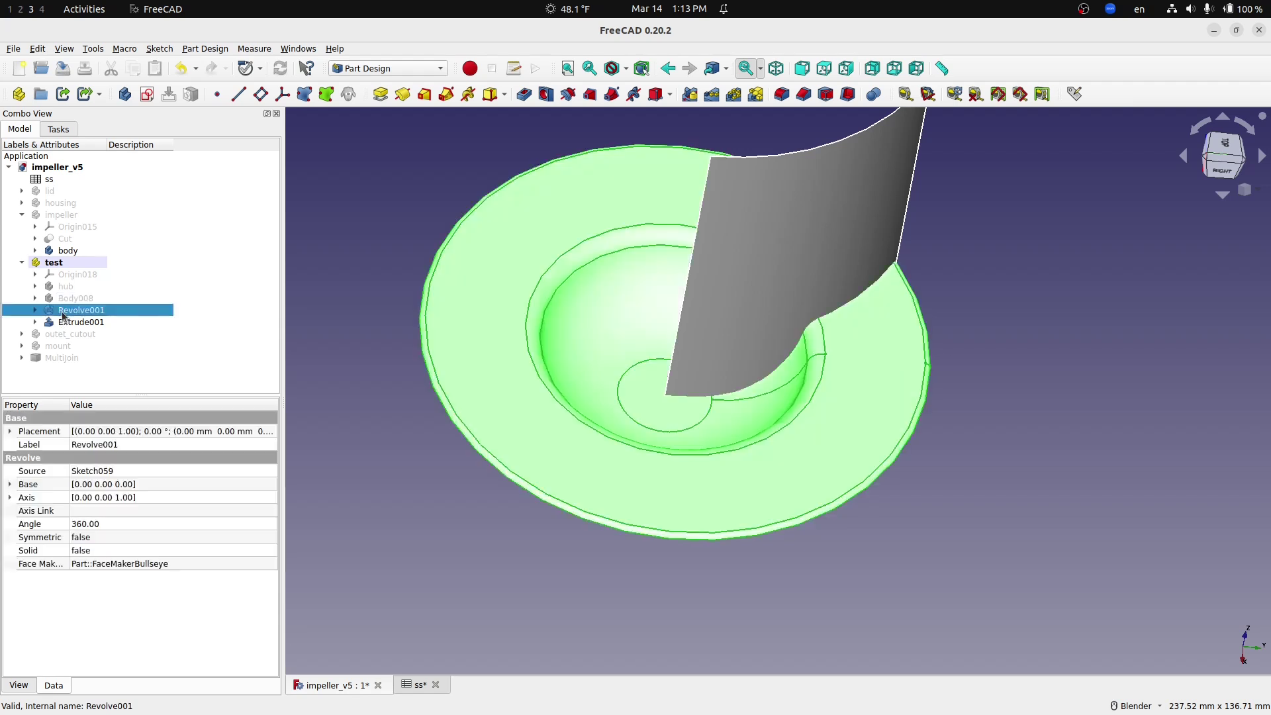
key(Delete)
click(72, 323)
key(Delete)
click(71, 311)
key(space)
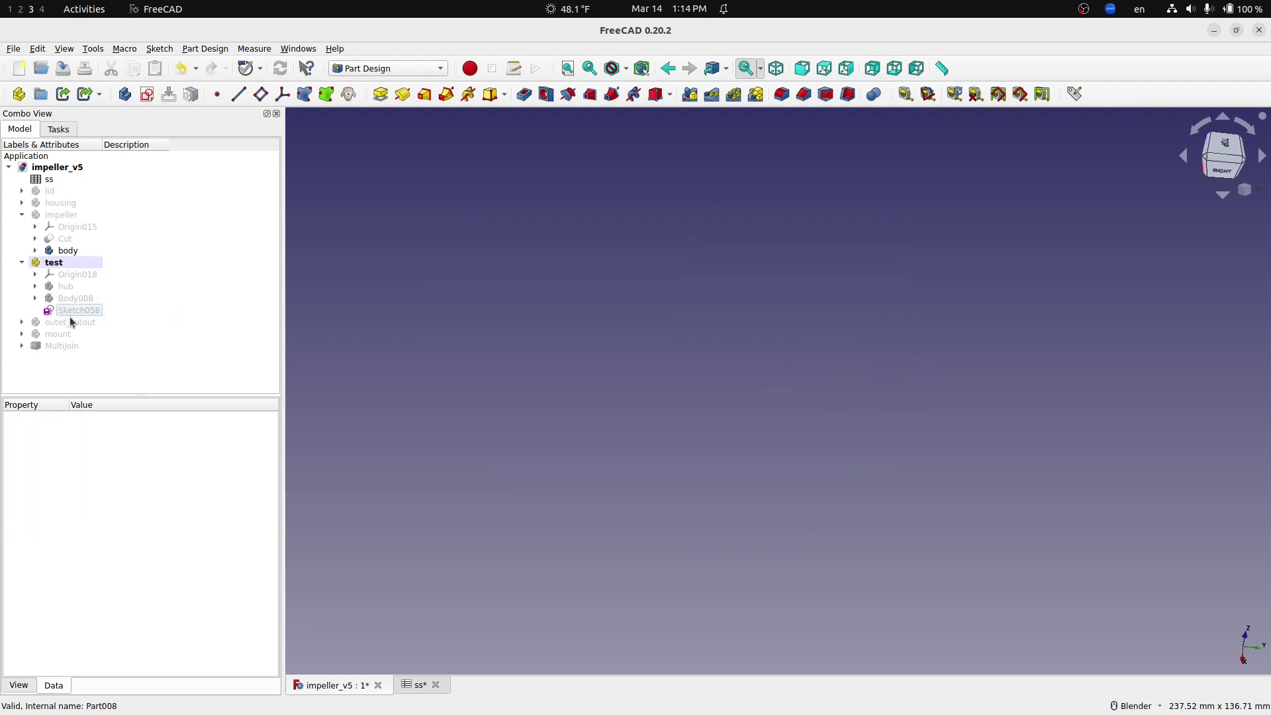
key(Delete)
- Create a new body in the test part and start a sketch on its XY plane
click(50, 263)
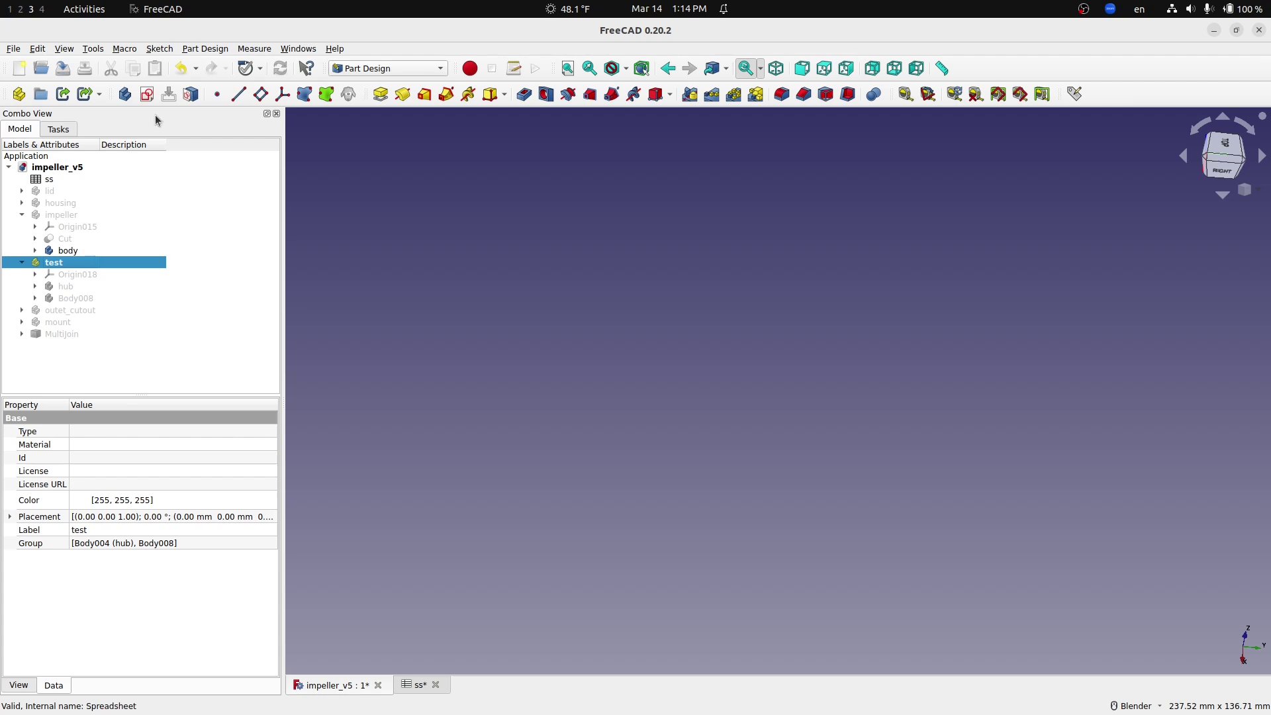
click(127, 96)
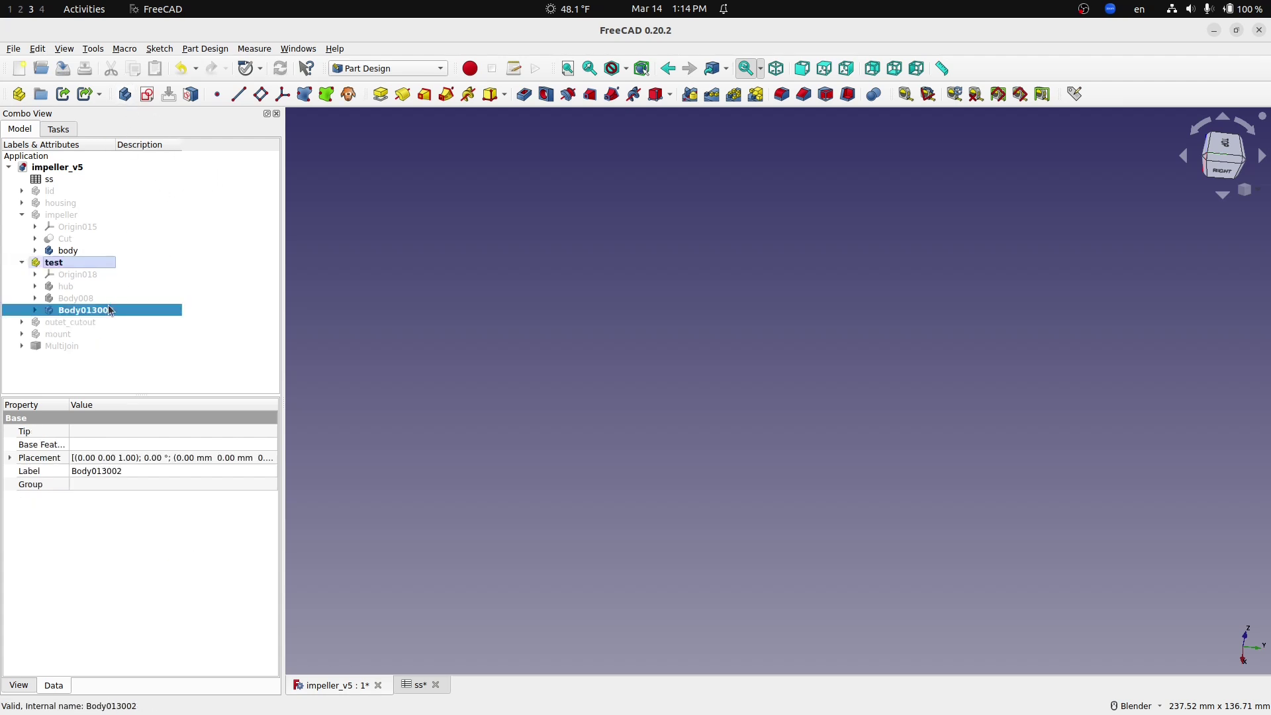
click(145, 100)
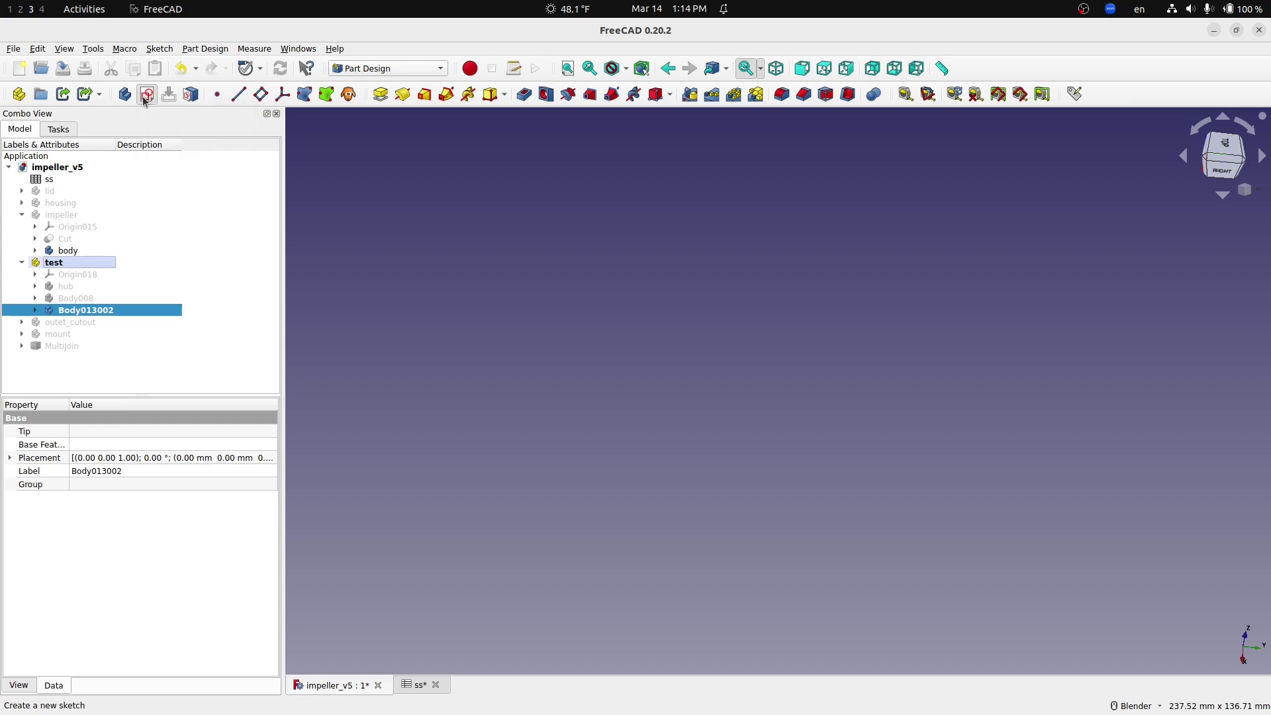
click(109, 210)
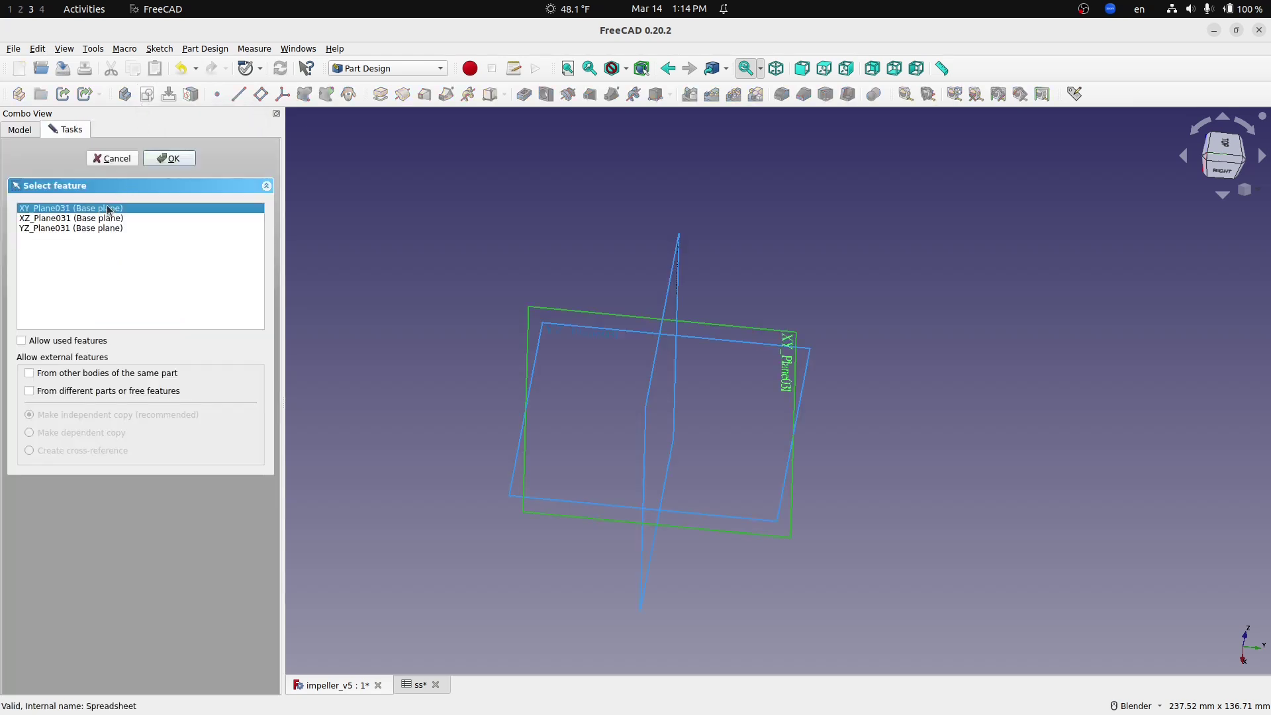
click(168, 159)
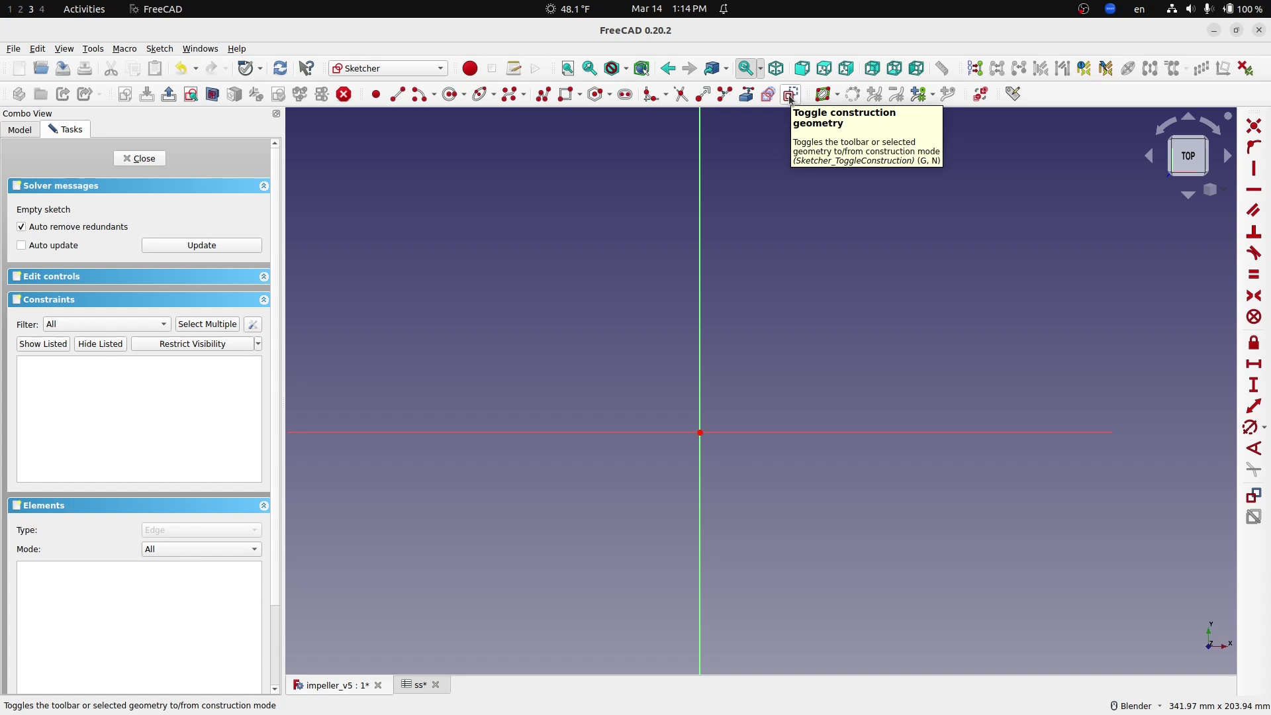
- Sketch a circle about 169 mm in diameter centred on the origin
click(448, 99)
click(700, 433)
click(752, 202)
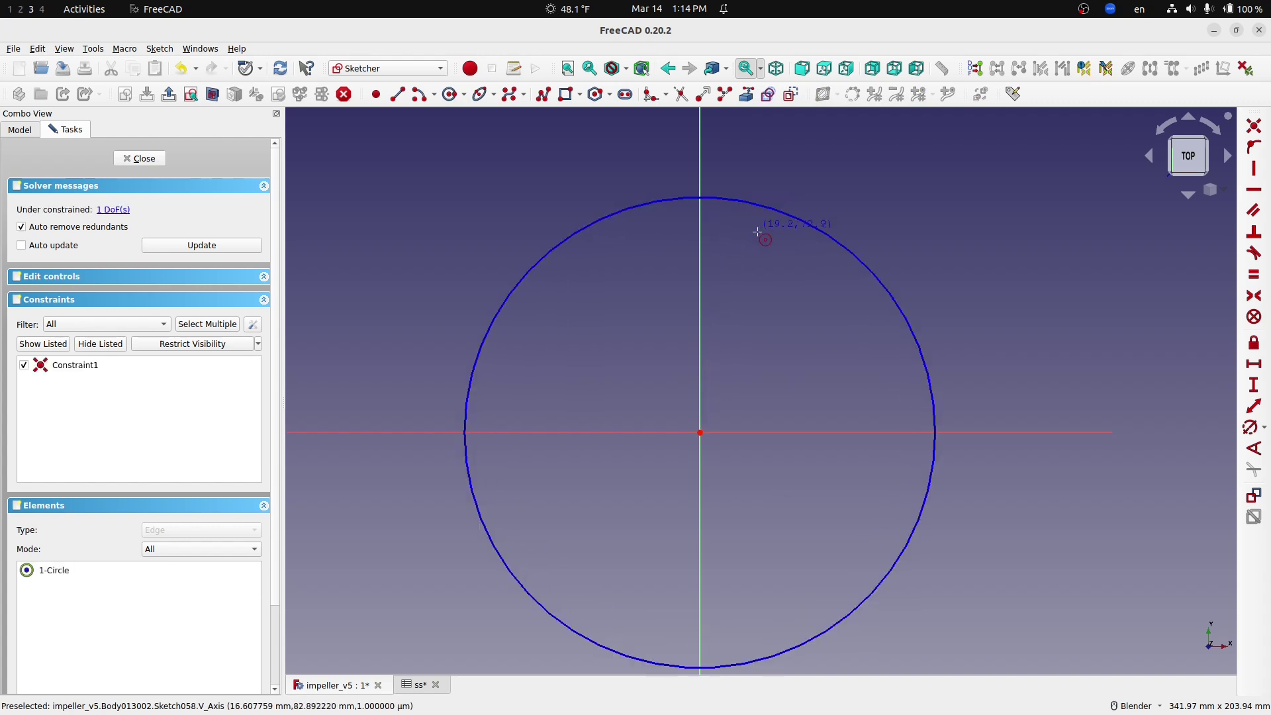
right_click(935, 319)
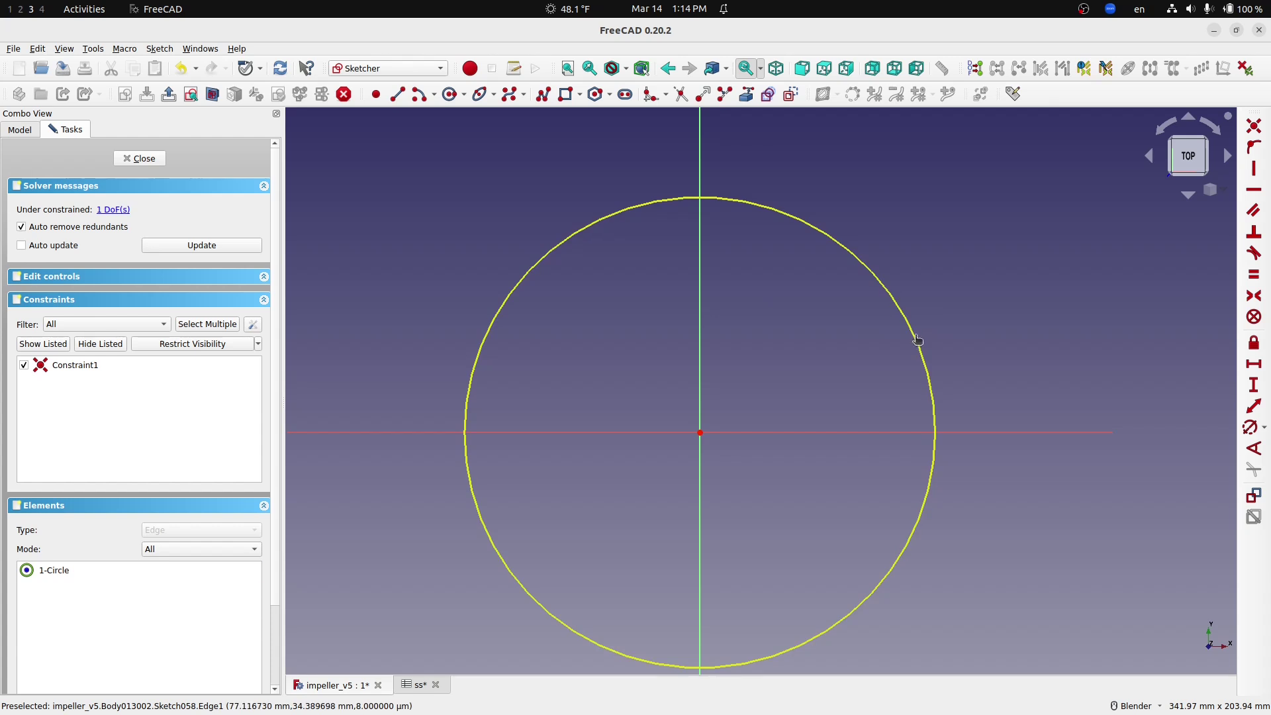
- Constrain the circle's diameter with the spreadsheet formula <<ss>>.base_d
click(916, 339)
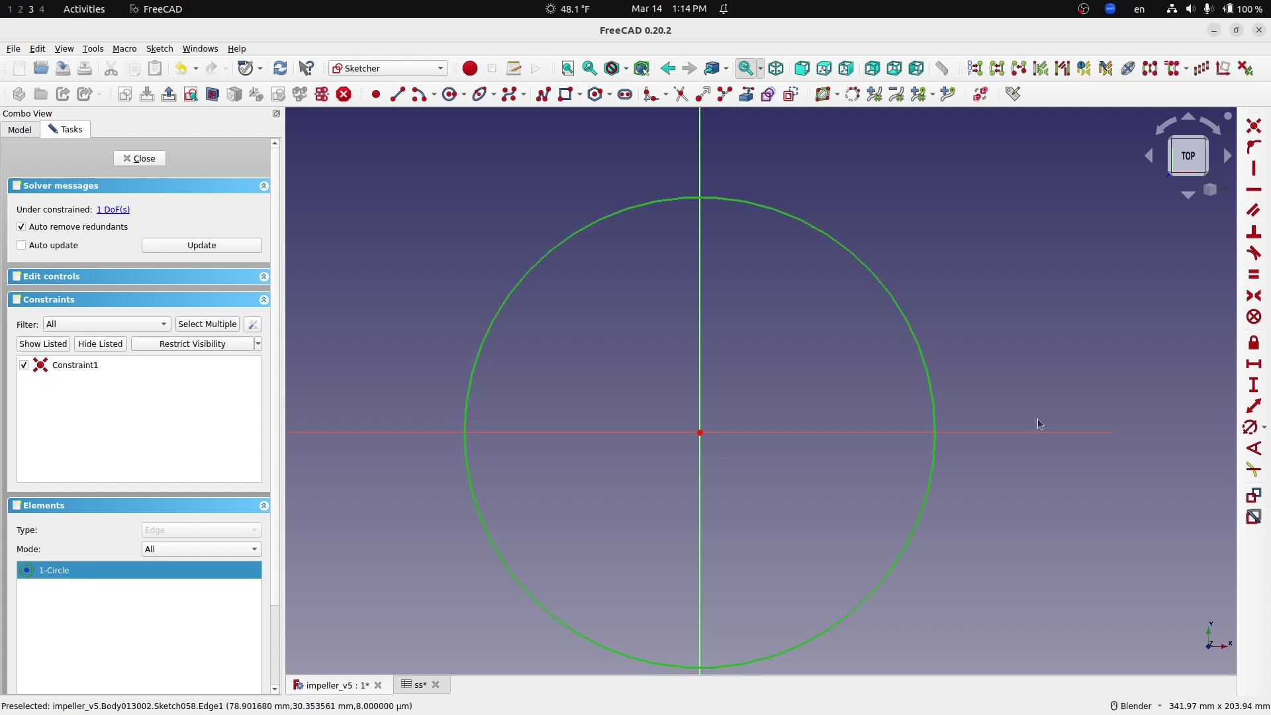
click(1252, 429)
drag(1200, 418, 864, 452)
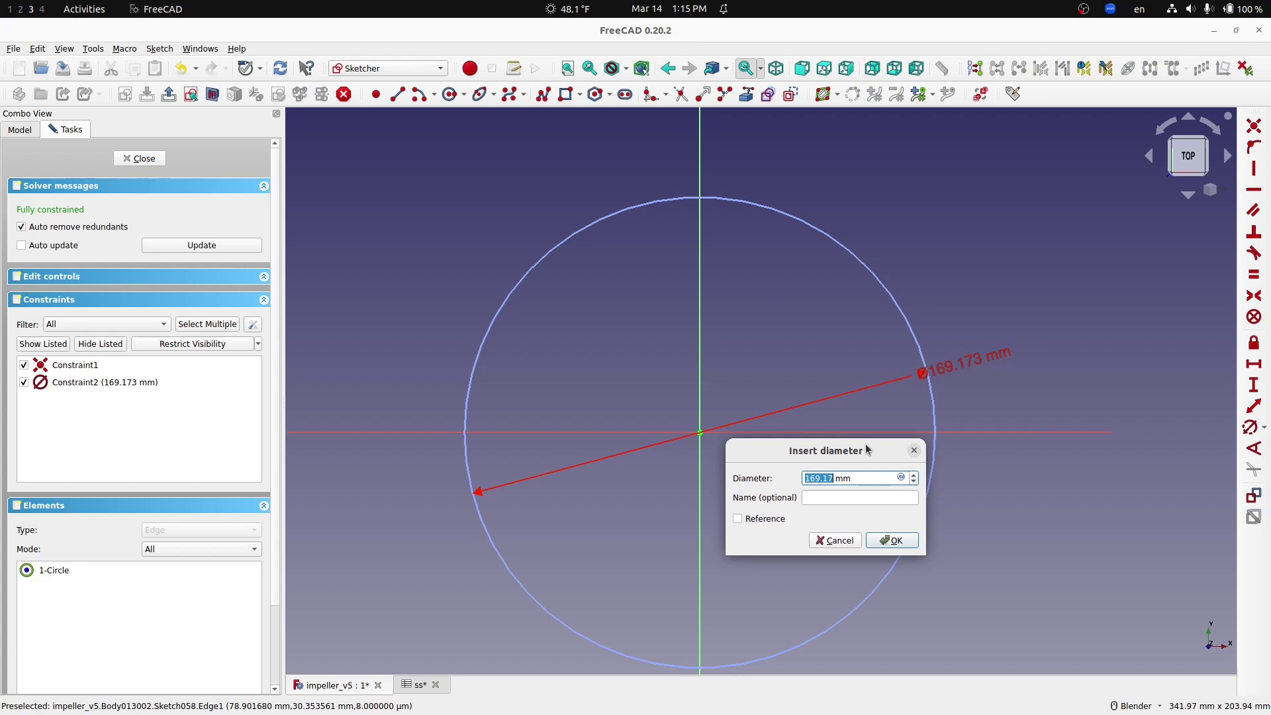
key(equal)
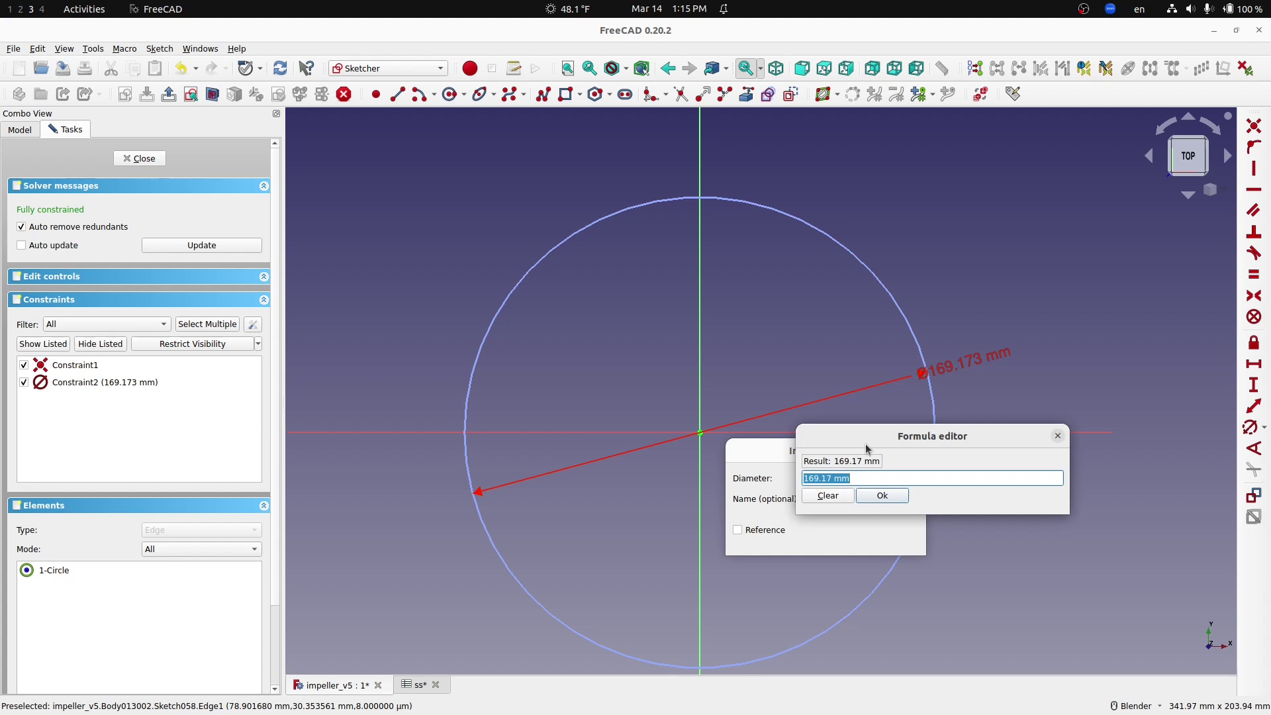
text(ss.)
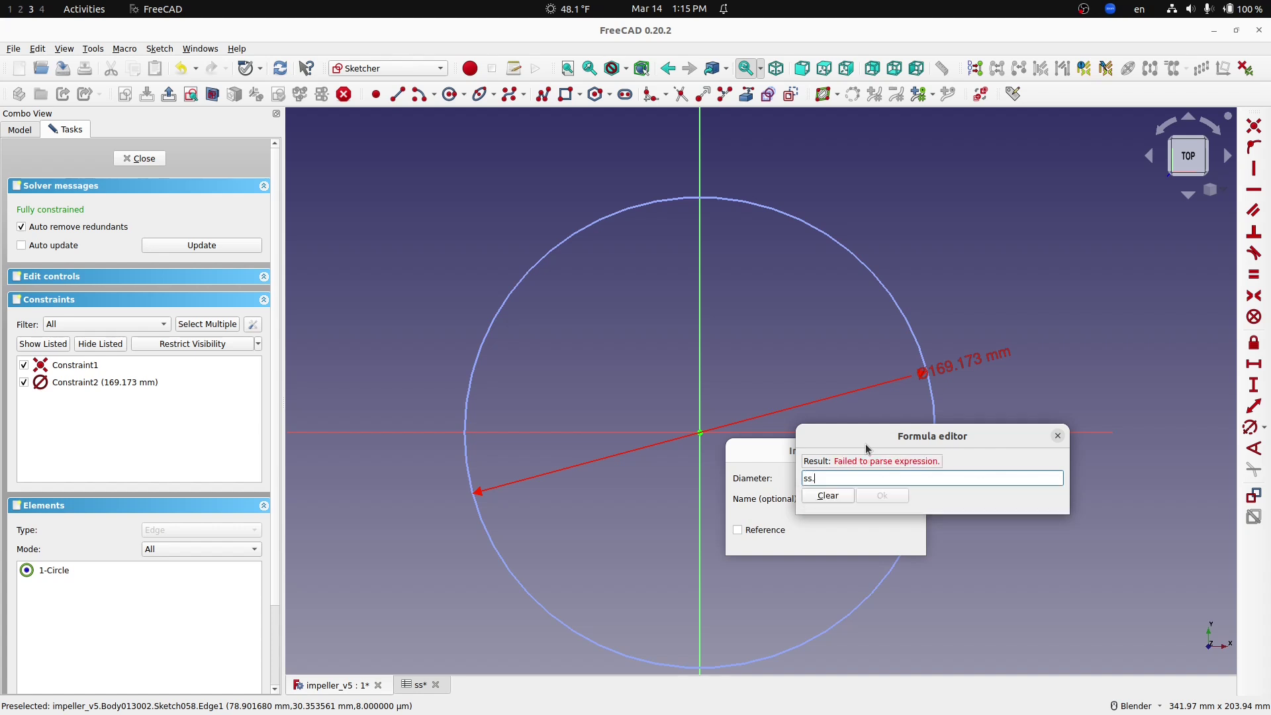
text(base)
key(Down)
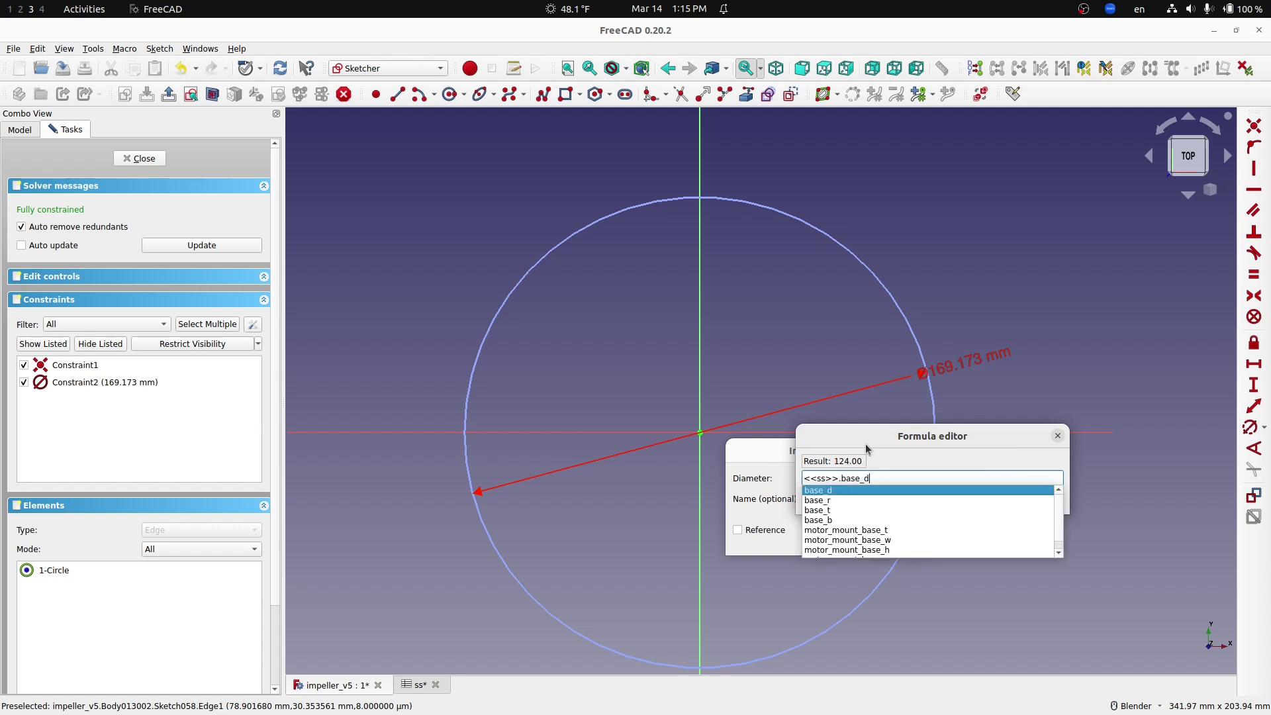
key(Return)
key(Return)
key(Return)
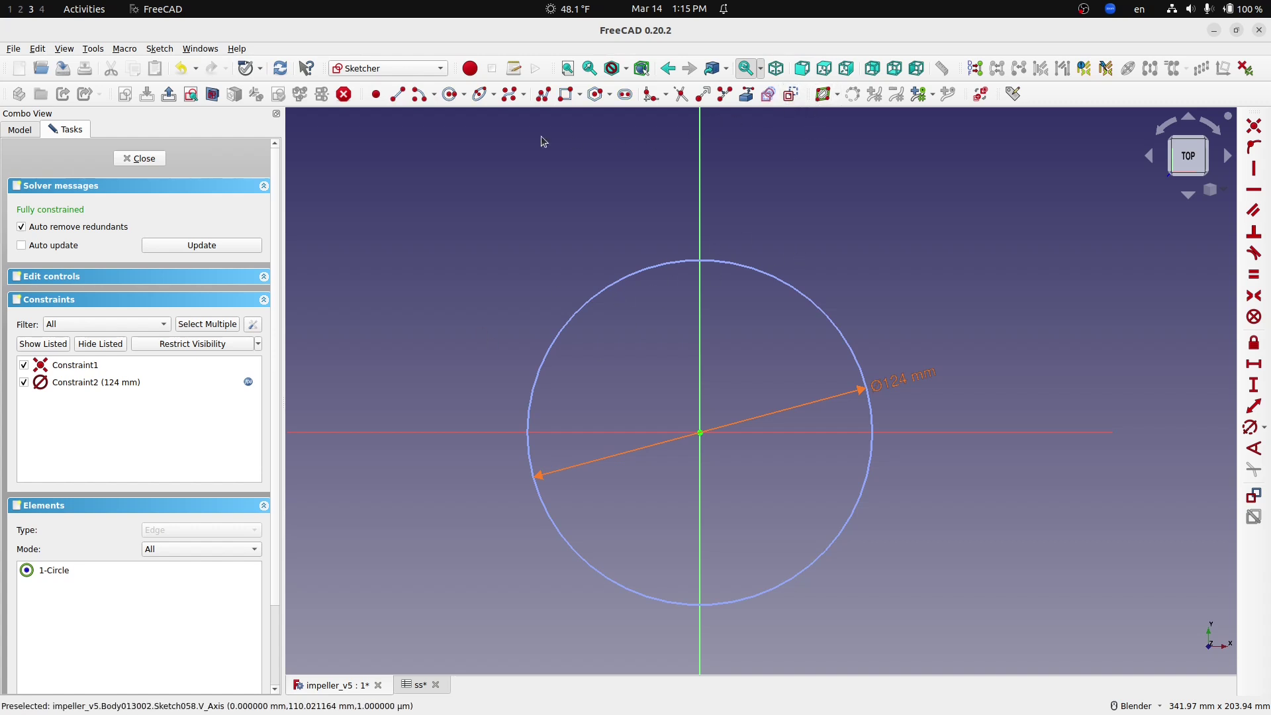
- Sketch a blade arc of about 52 mm radius, centred on the negative X axis, from the origin up to the base circle
click(420, 94)
click(554, 434)
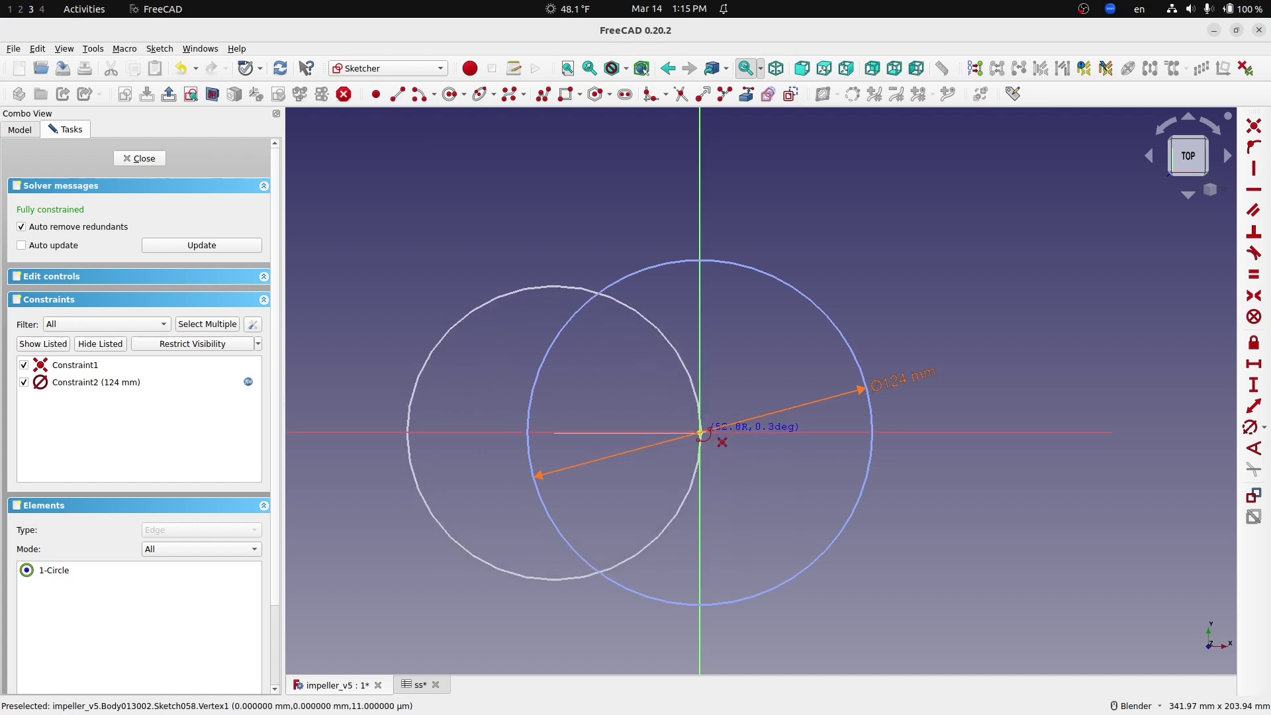
click(700, 433)
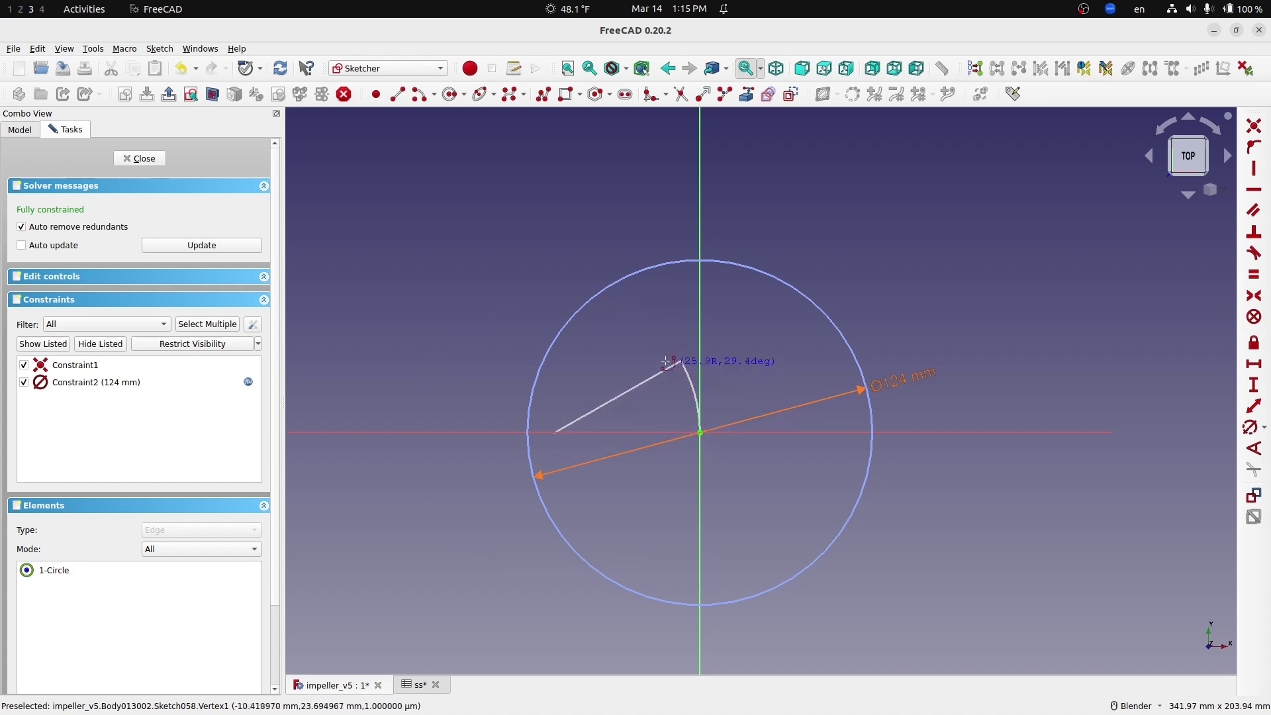
click(597, 294)
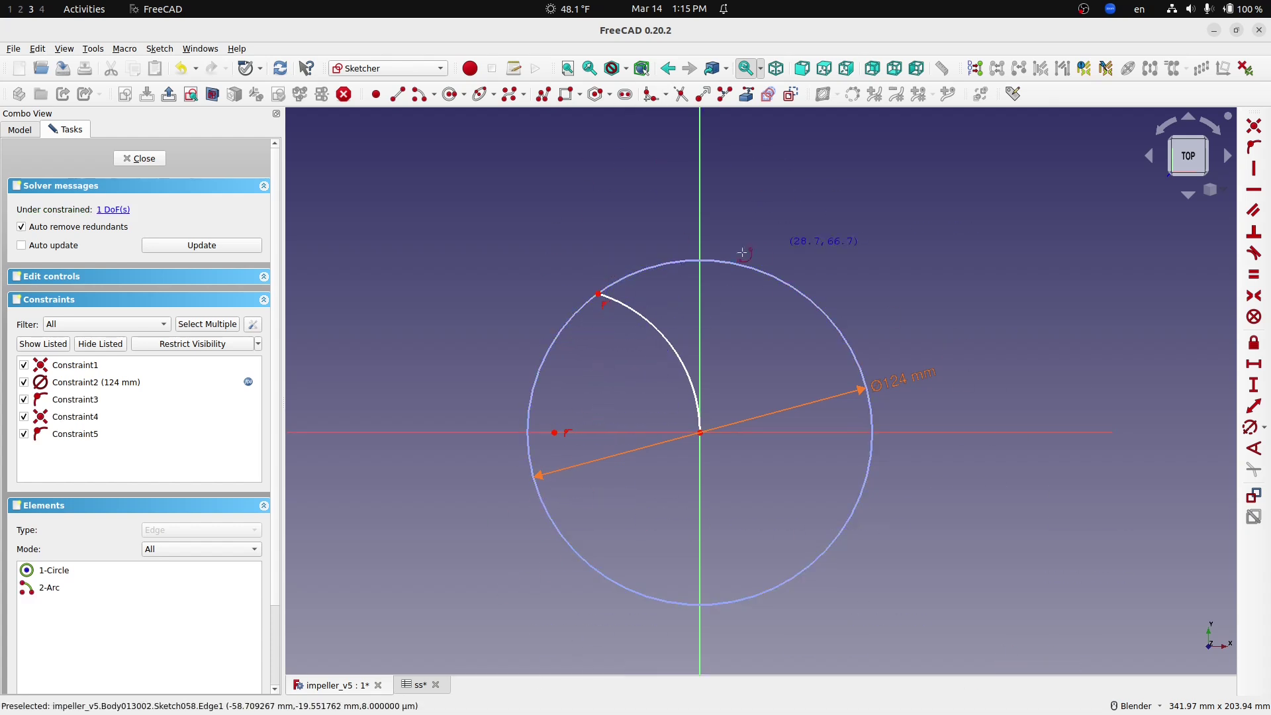
- Constrain the blade arc's radius with the spreadsheet formula ss.blade_r and close the sketch
click(665, 335)
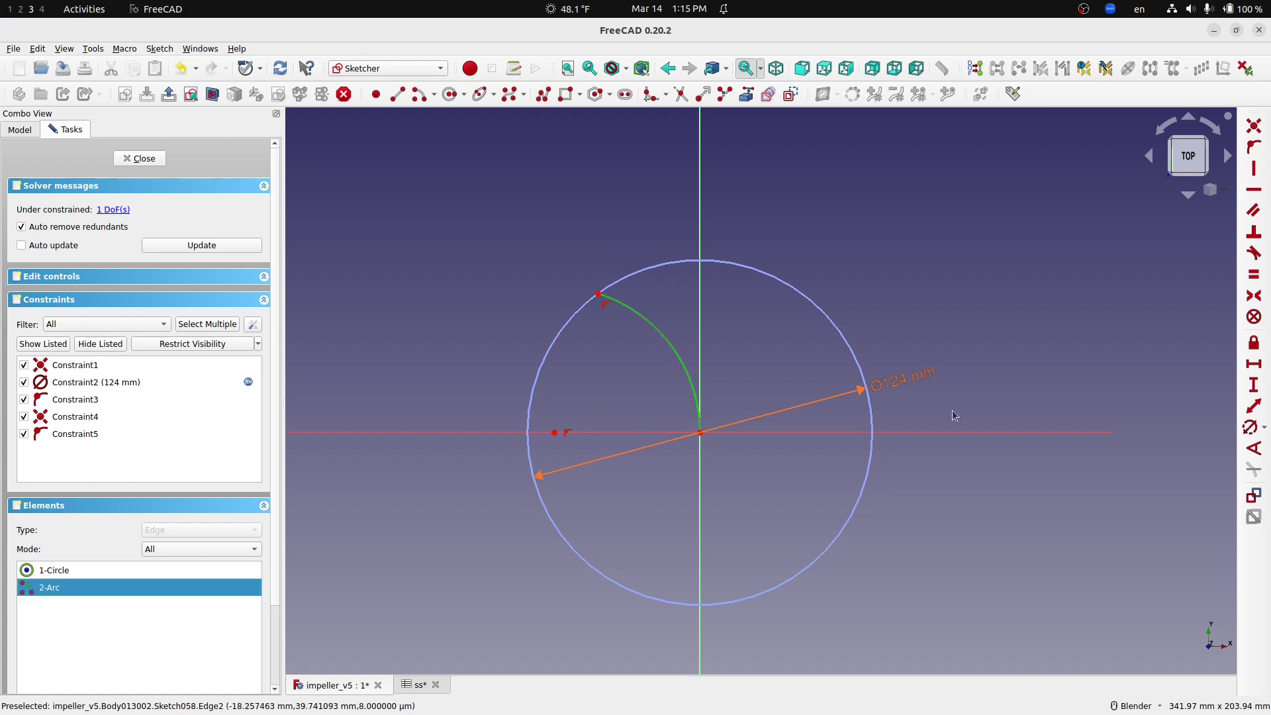
click(1246, 430)
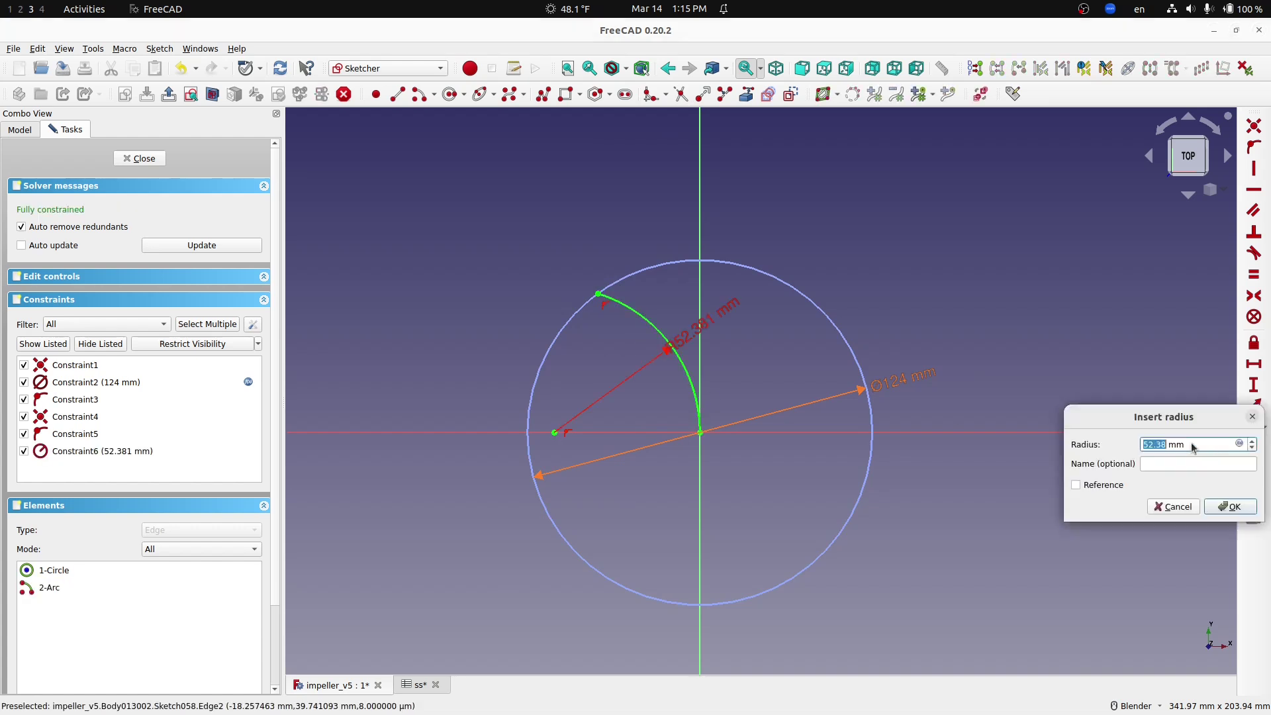
drag(1192, 417, 911, 443)
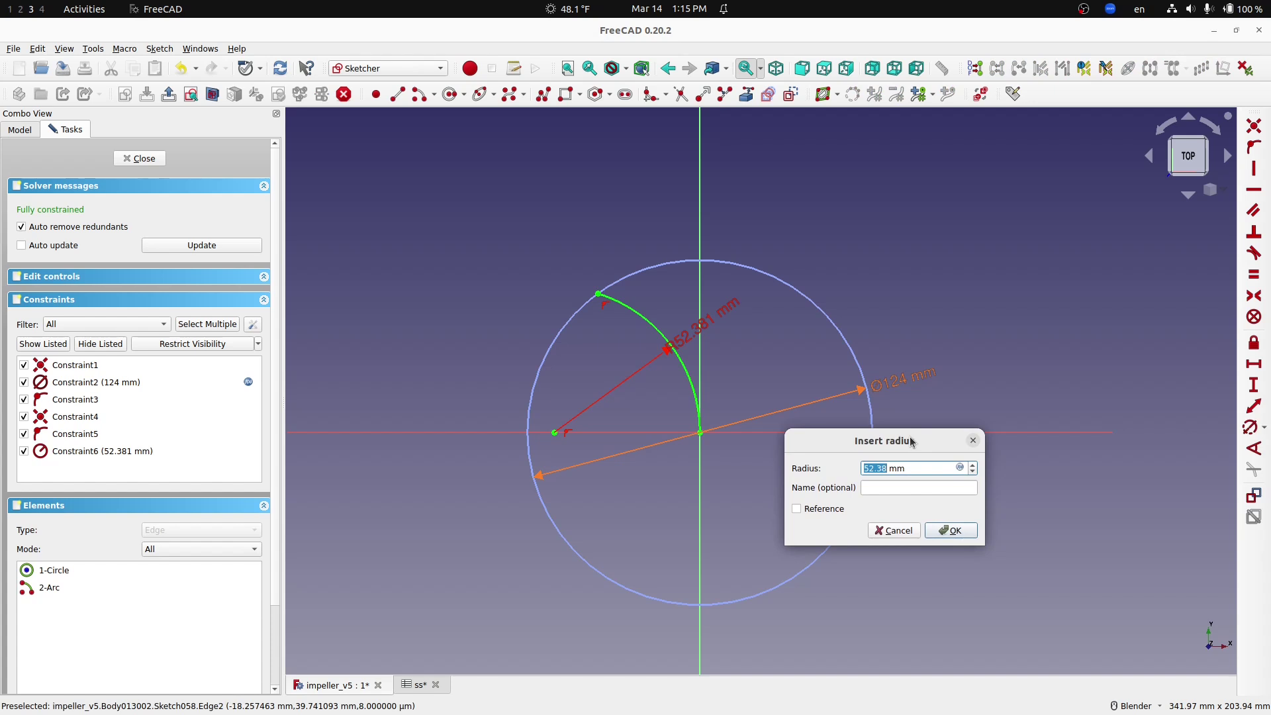
key(equal)
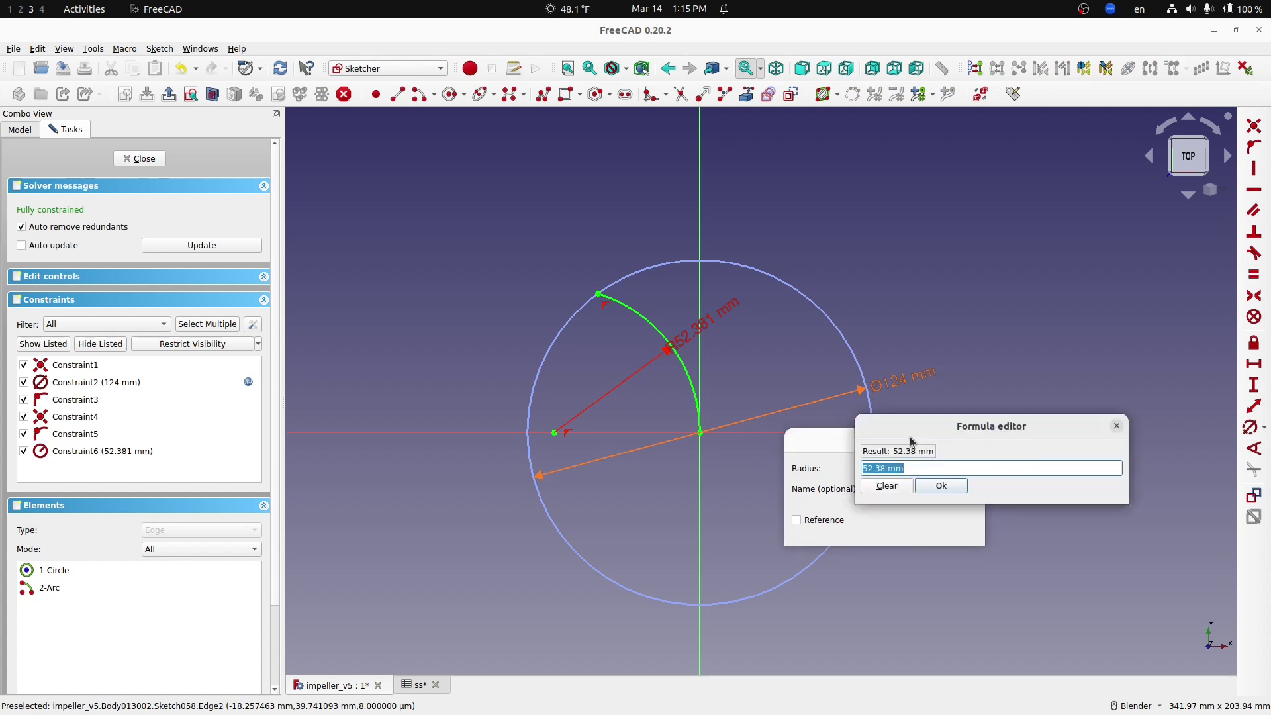
text(ss.)
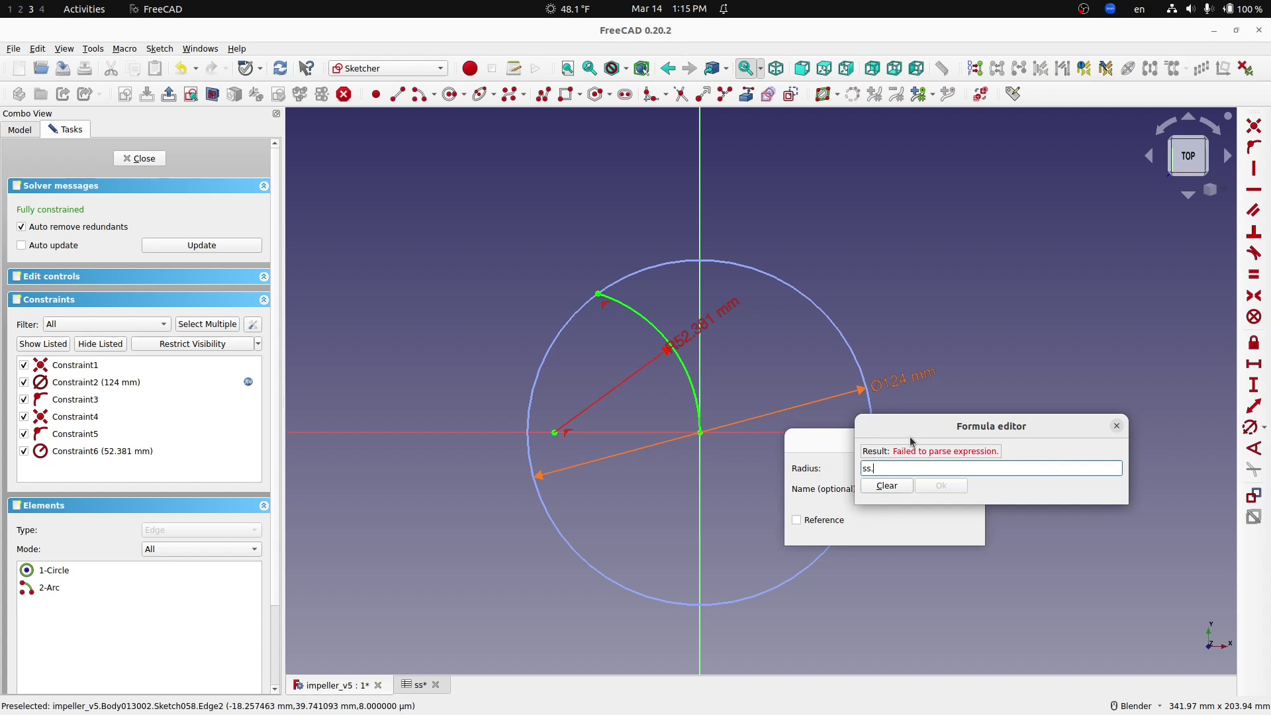
text(blade_r)
key(Return)
key(Return)
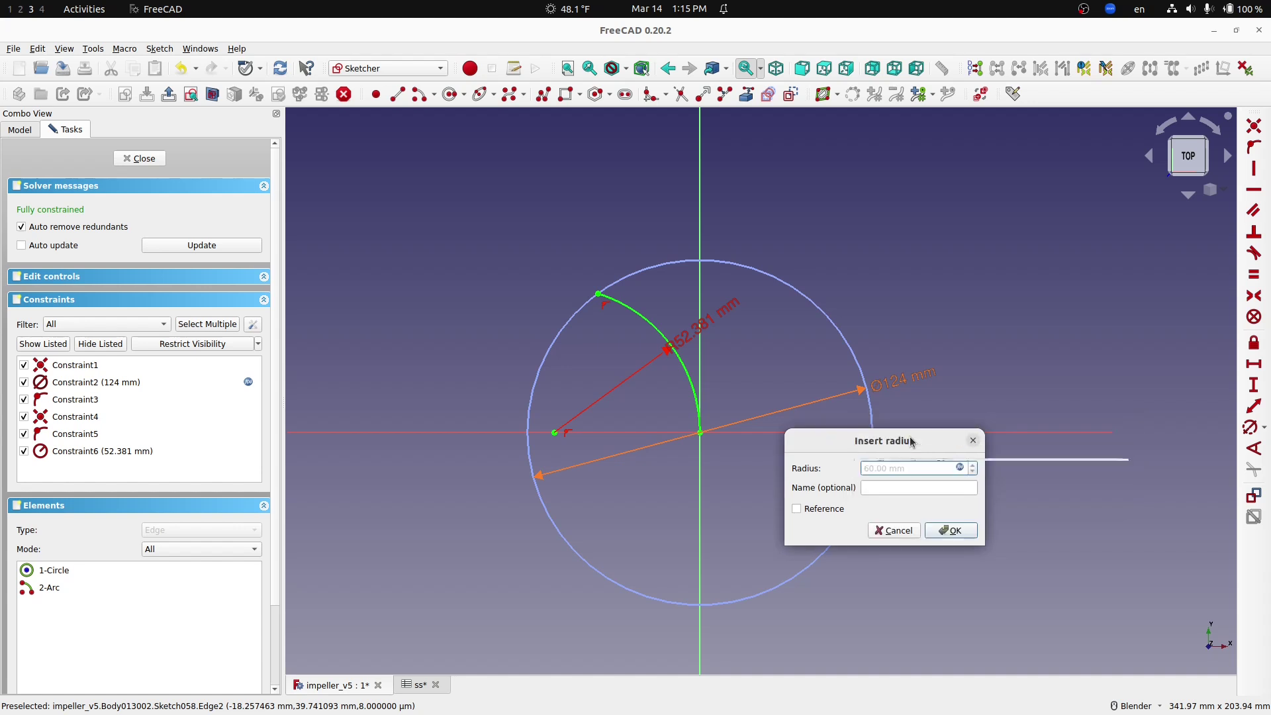
key(Return)
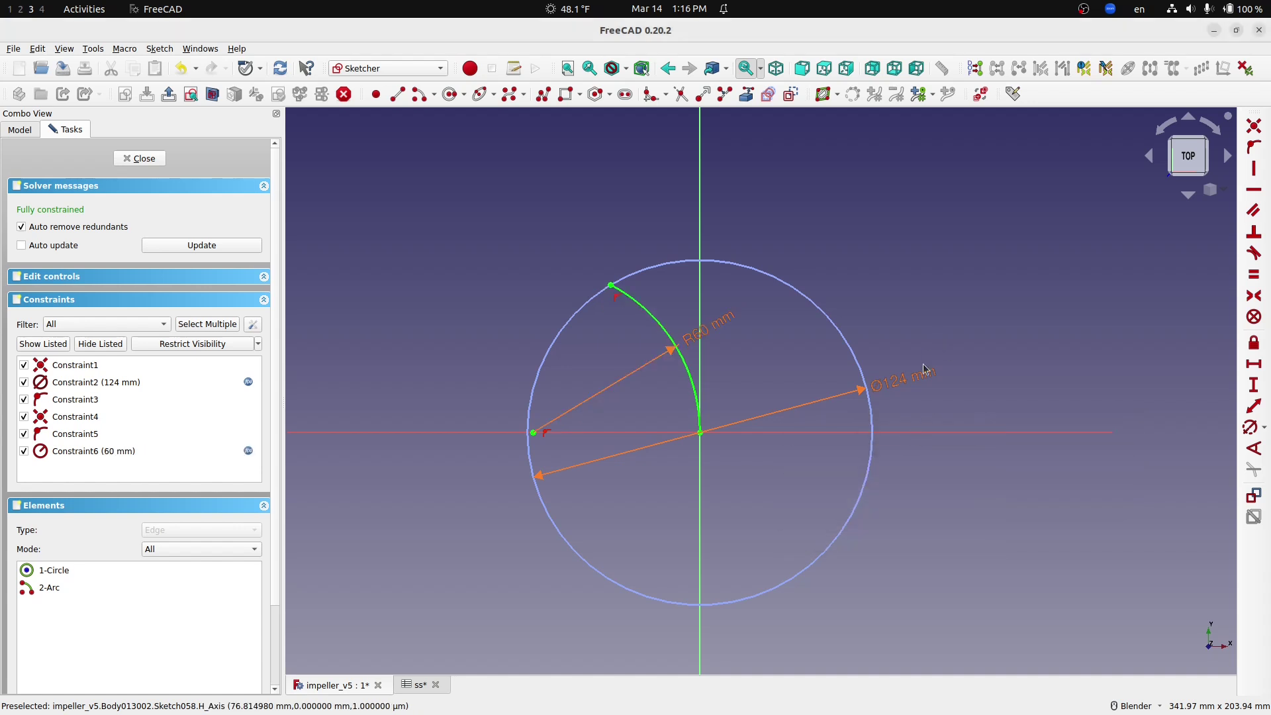
drag(924, 368, 915, 369)
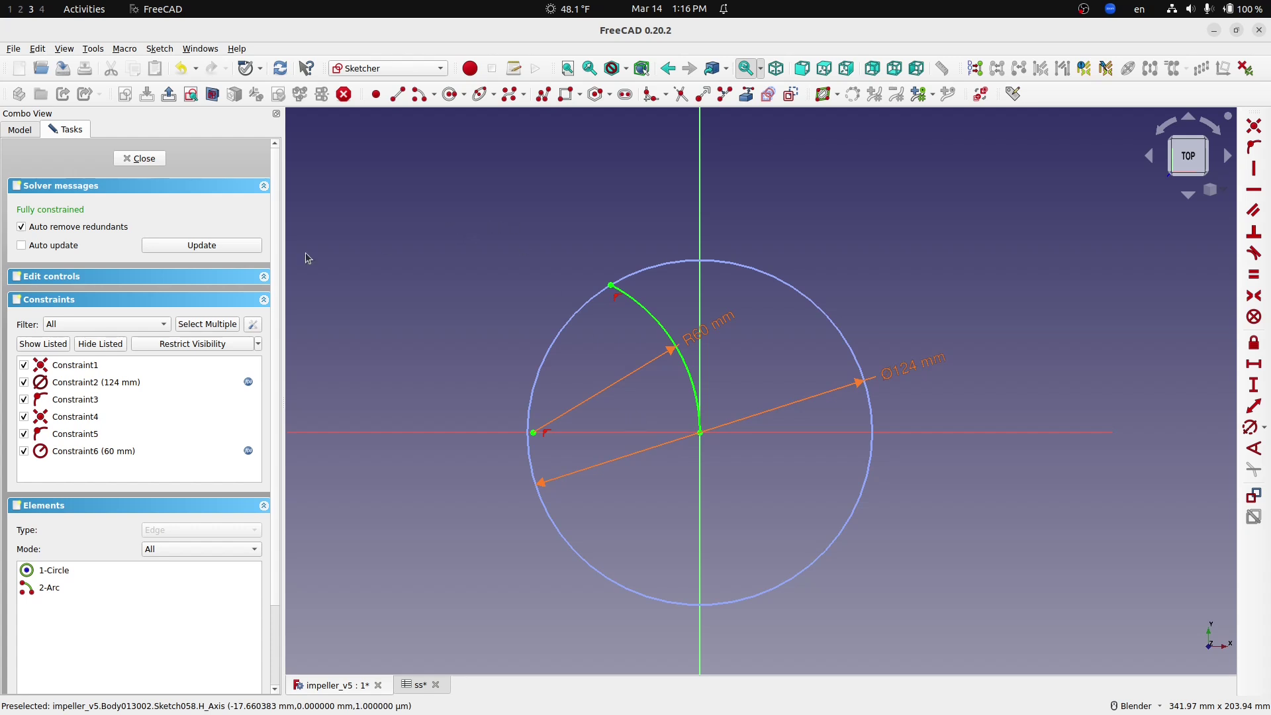
click(140, 159)
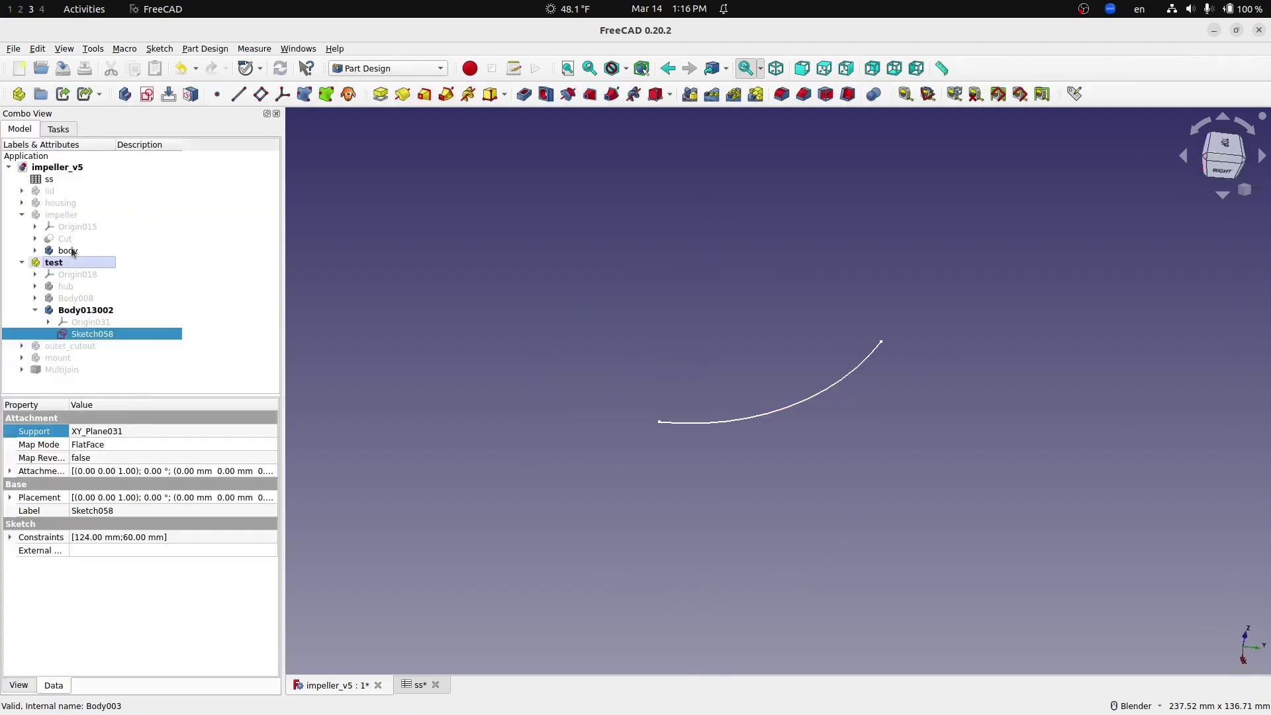
- Check the blade_r parameter in the ss spreadsheet and start a new sketch on the YZ plane of Body013002
double_click(43, 180)
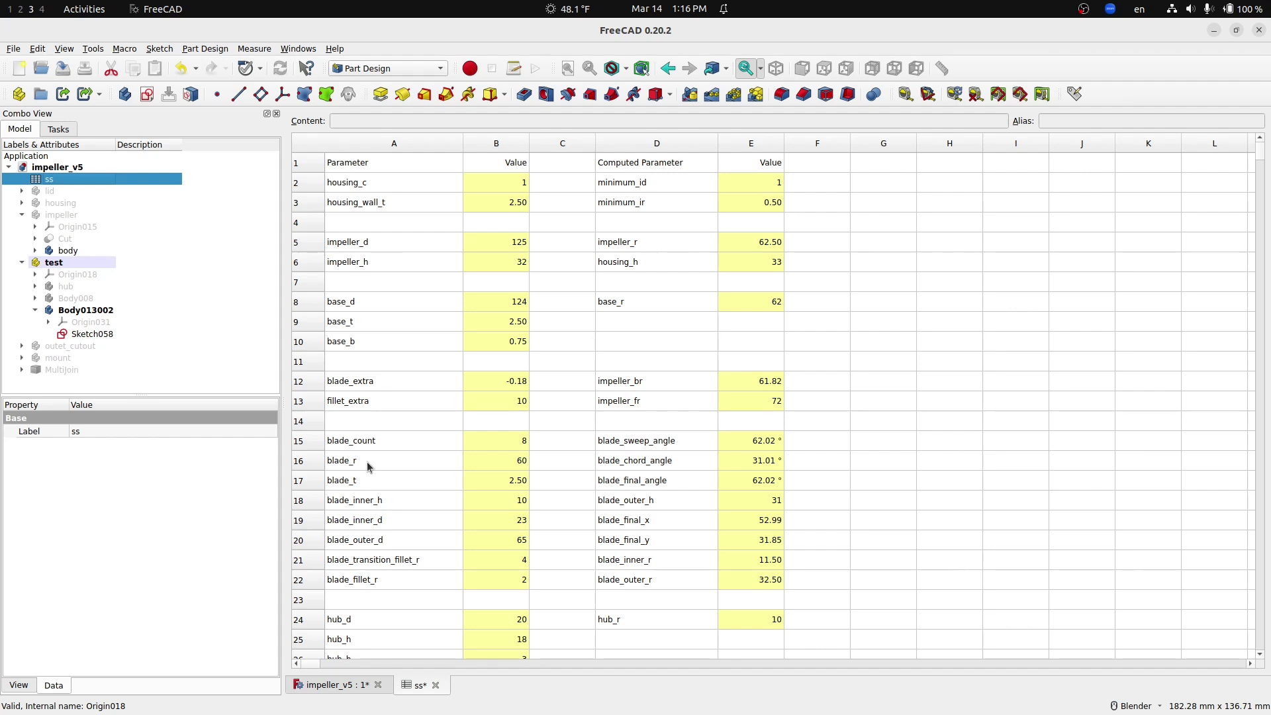
click(491, 467)
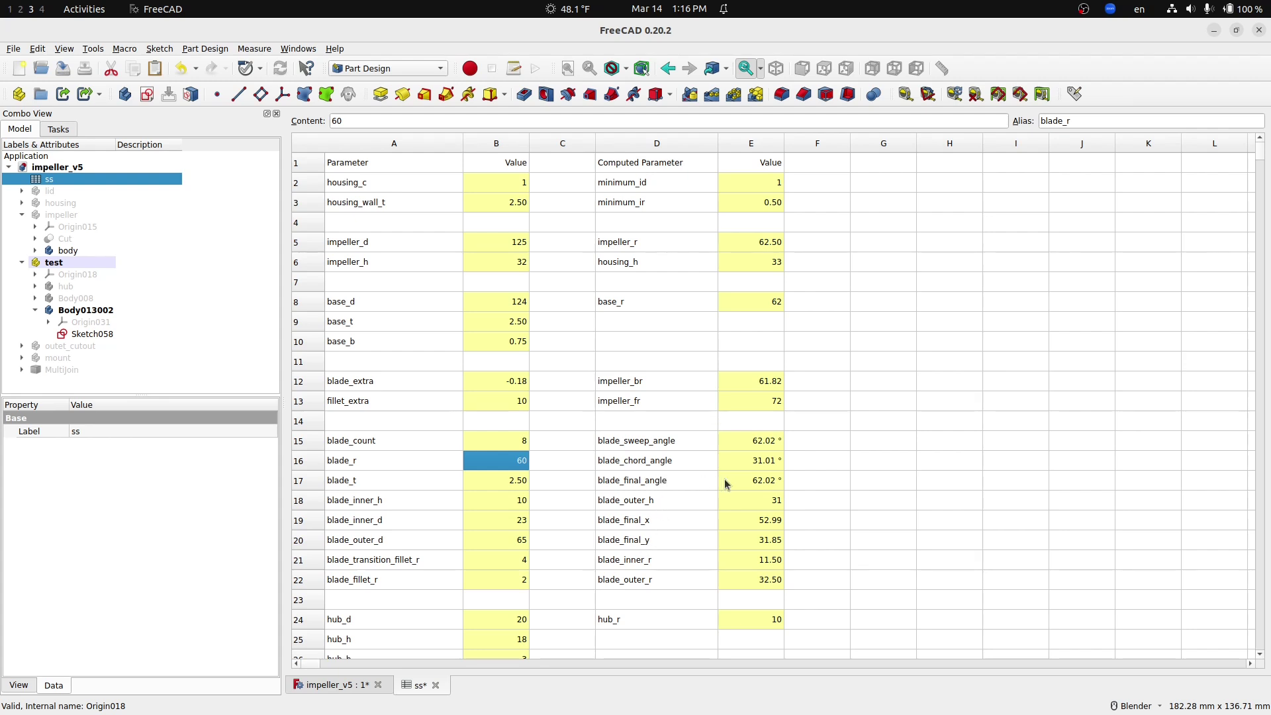
click(92, 333)
click(89, 310)
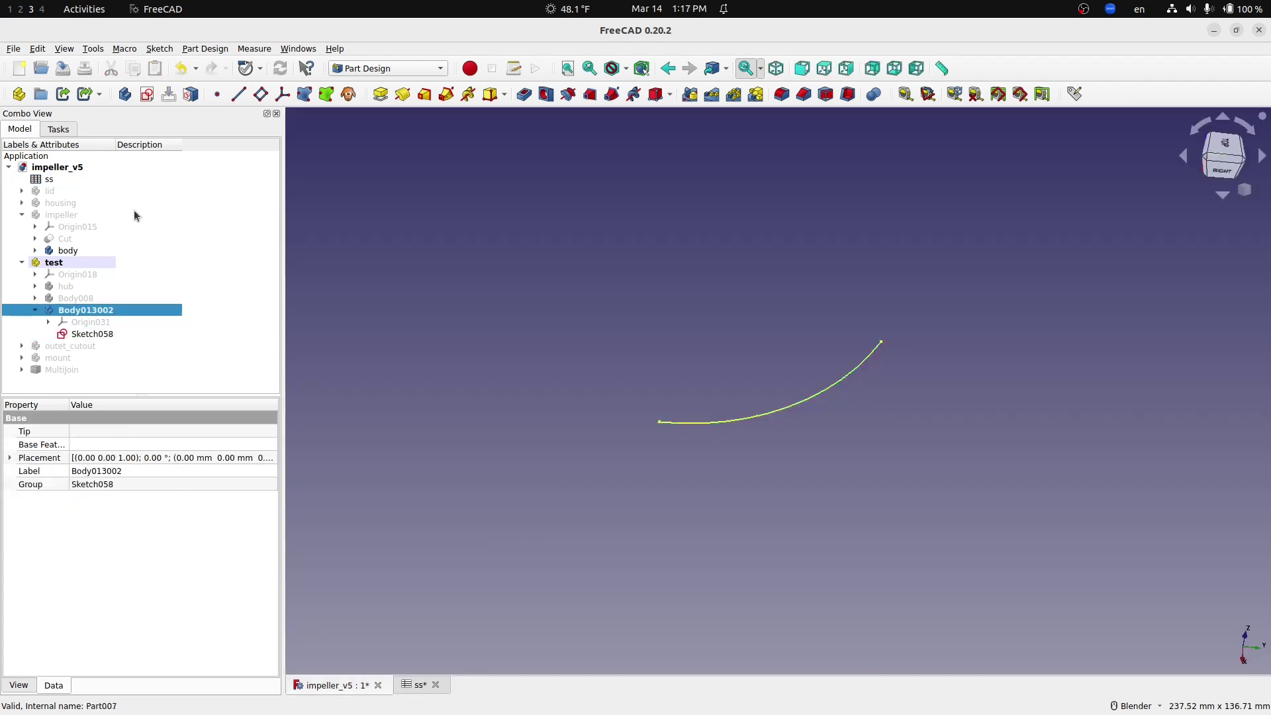
click(147, 94)
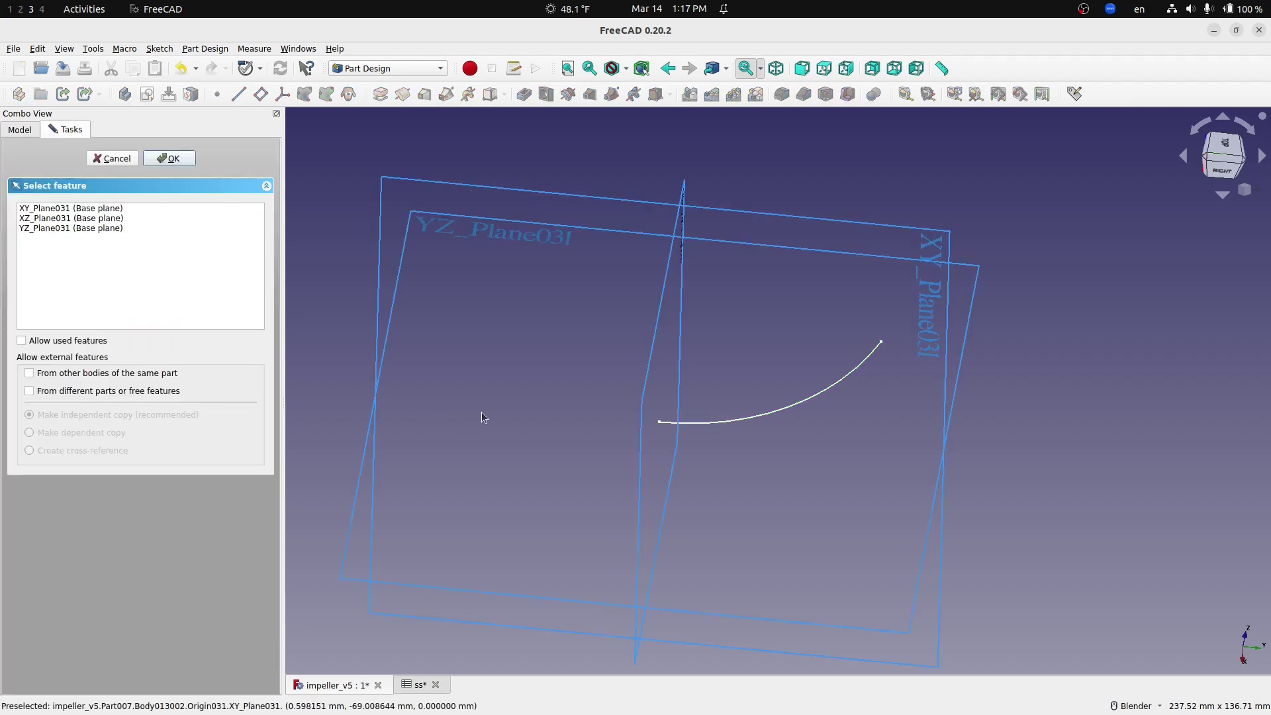
middle_drag(589, 478, 616, 301)
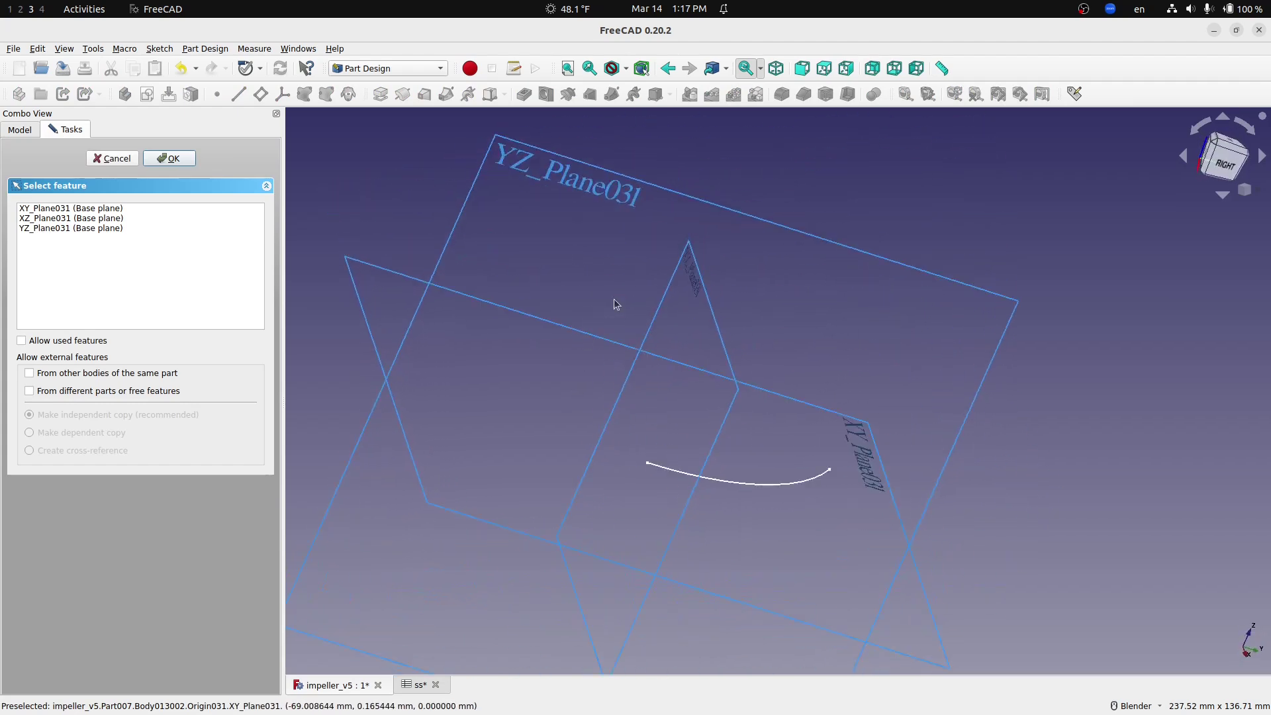
click(1228, 164)
middle_drag(786, 434, 615, 341)
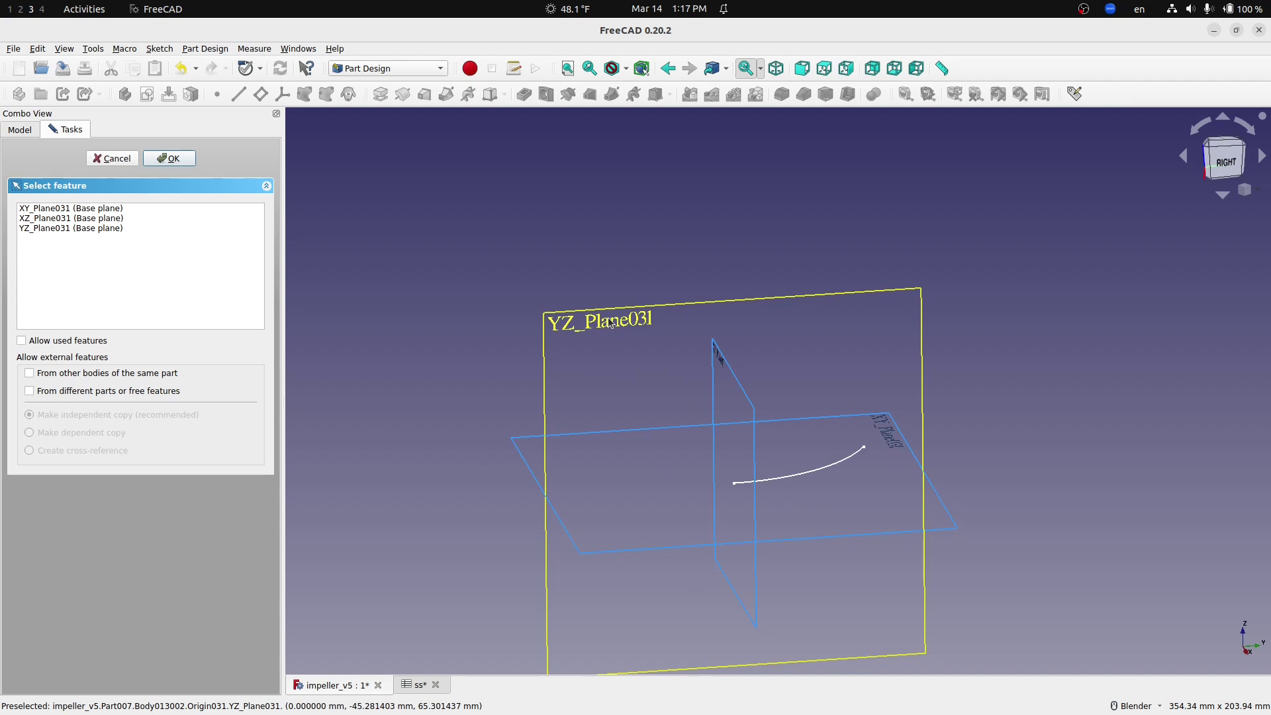
click(612, 323)
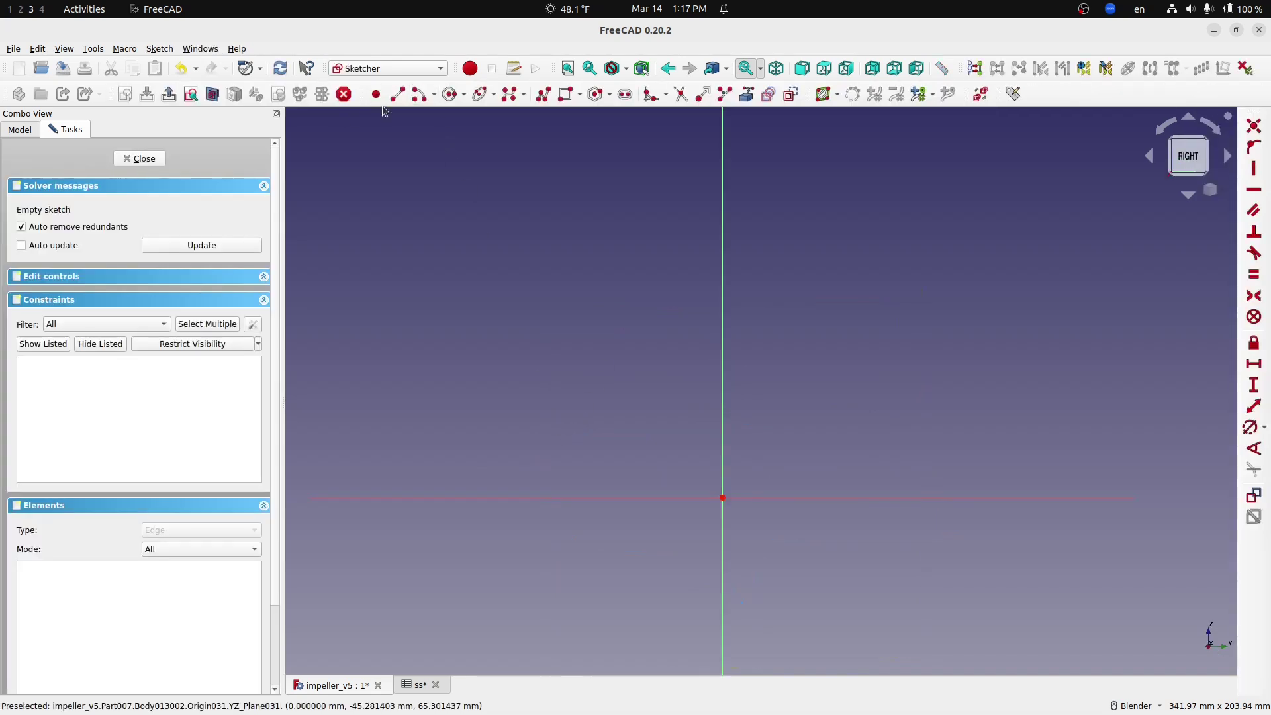
- Start a polyline profile above the origin with a horizontal line about 17 mm long from the vertical axis and a tangent arc curving upward
click(544, 94)
click(722, 453)
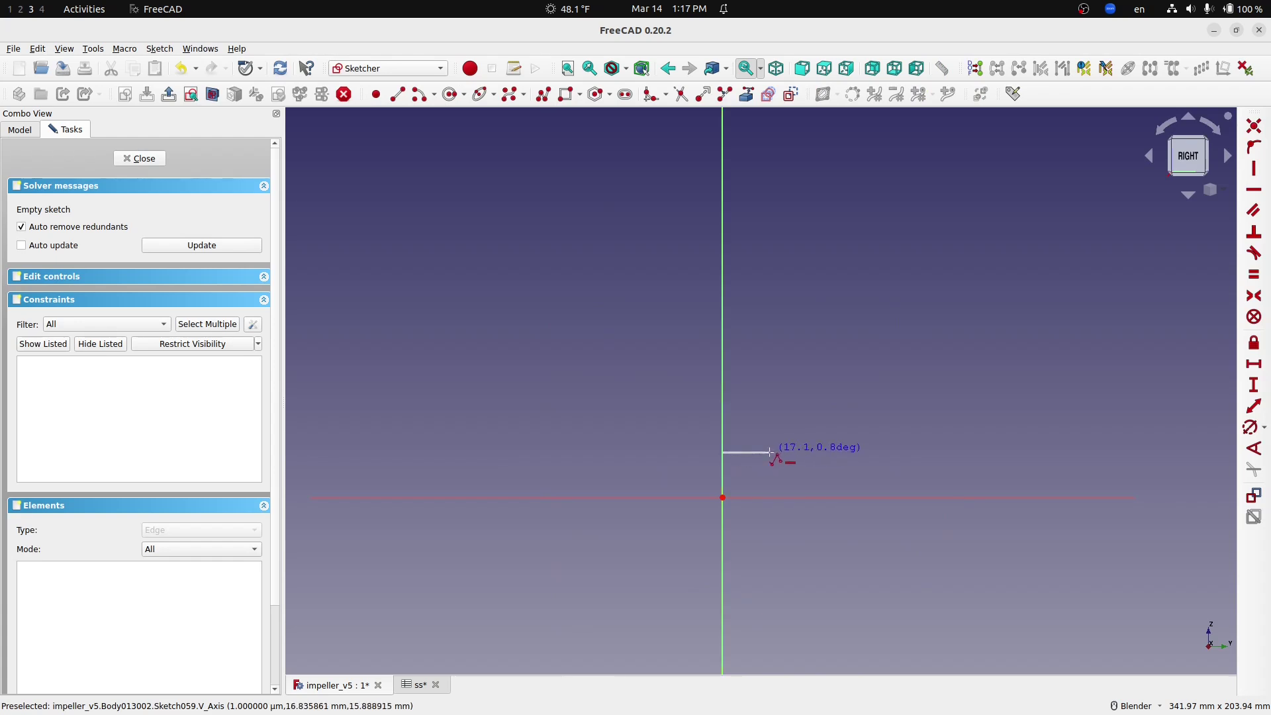
click(771, 453)
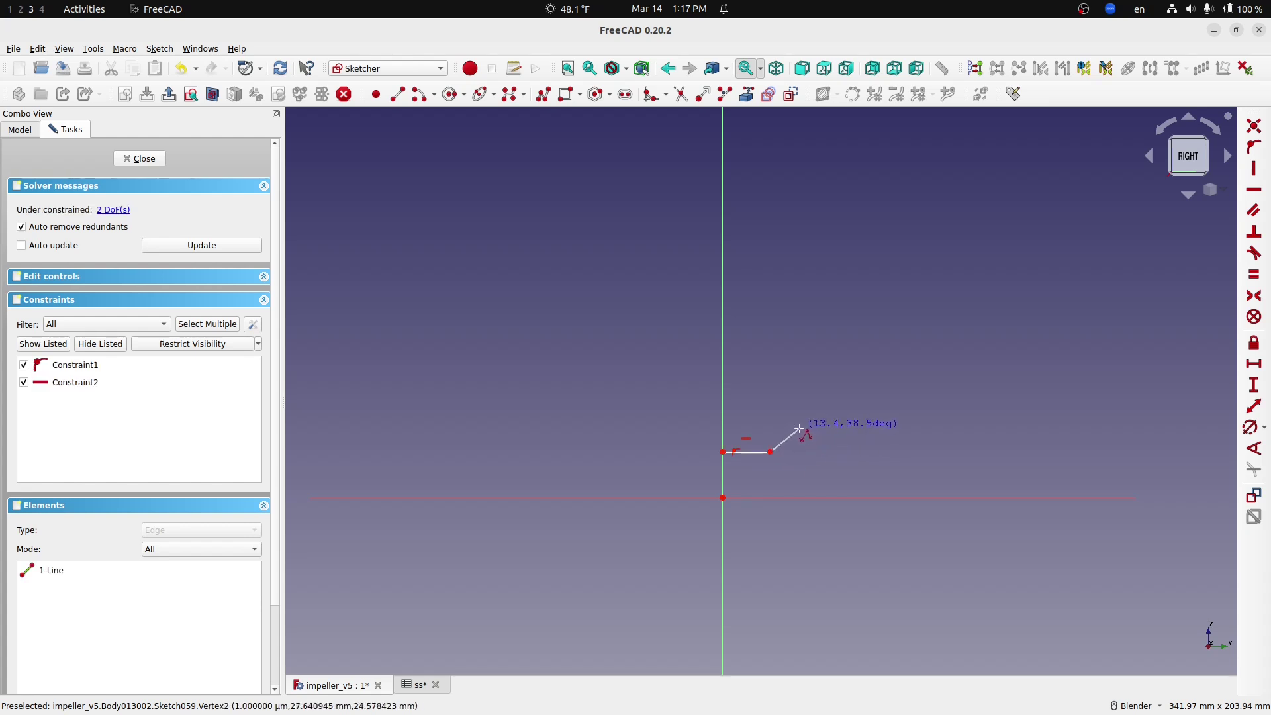
key(m)
key(m)
key(m)
key(m)
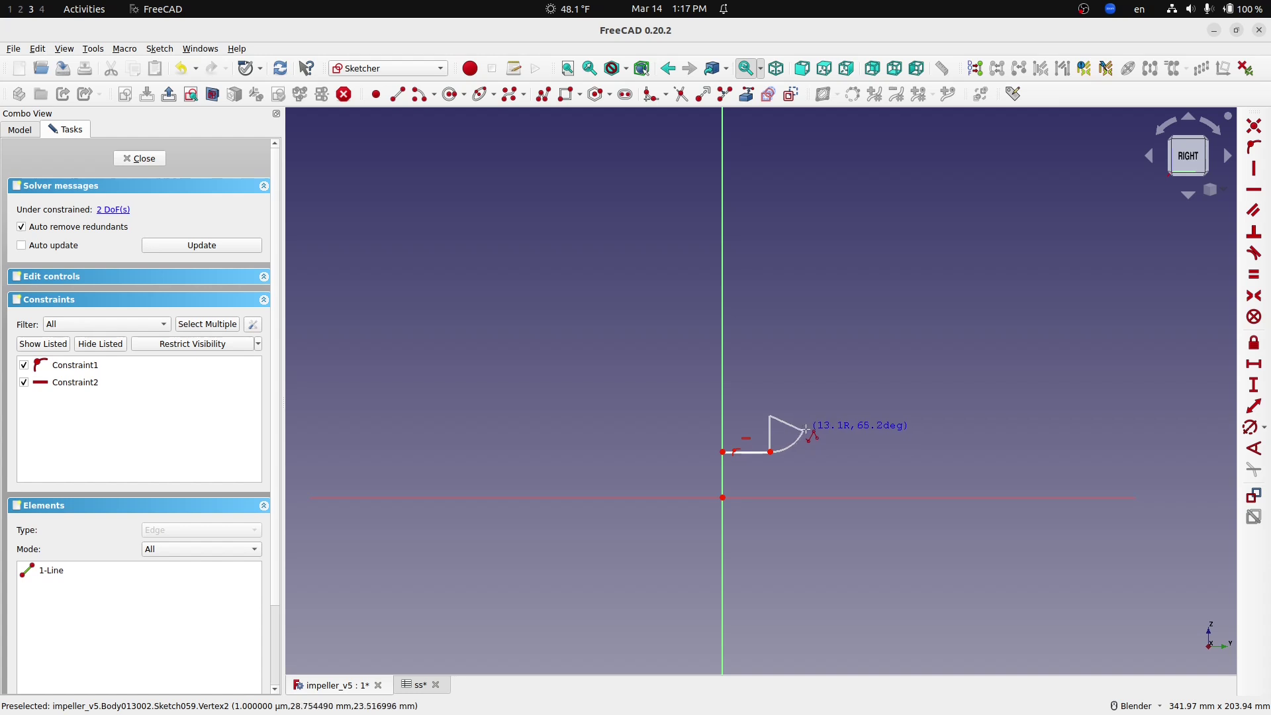
click(864, 391)
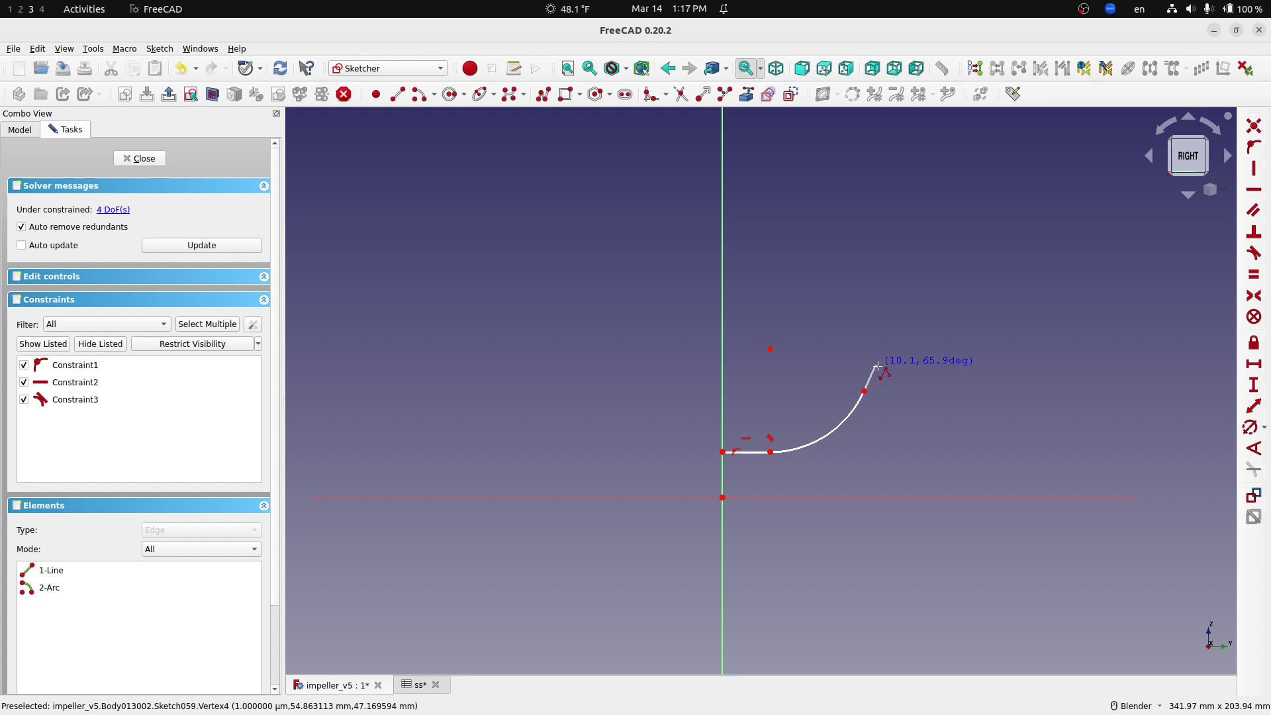
- Continue the profile with a reversed tangent arc of about 12 mm radius, a line about 36 mm long and a downward end arc of about 7 mm radius
key(m)
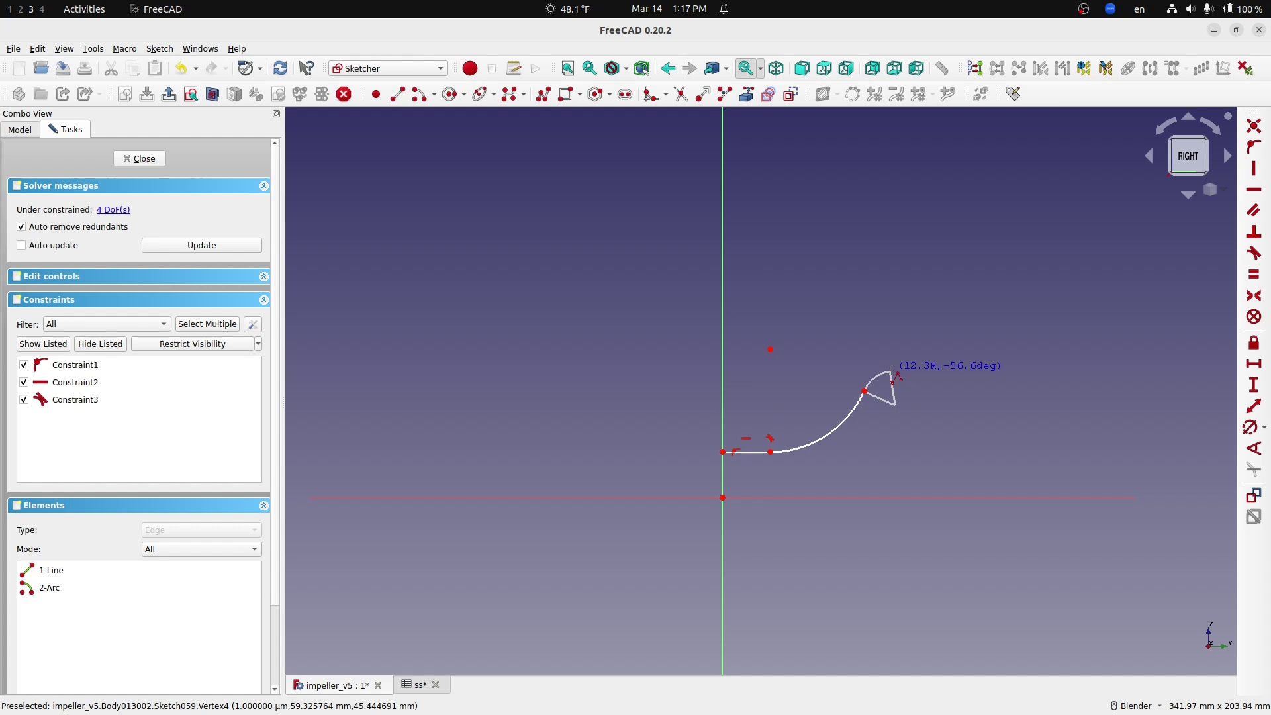
click(889, 371)
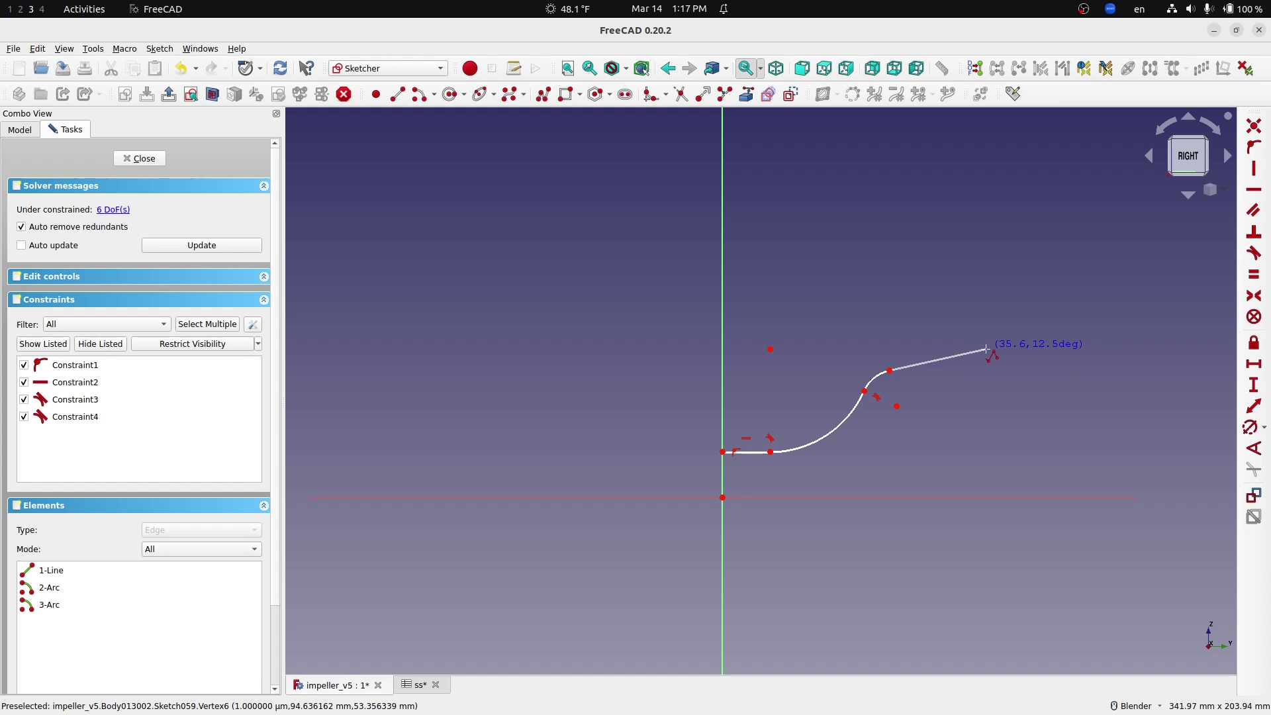
click(986, 349)
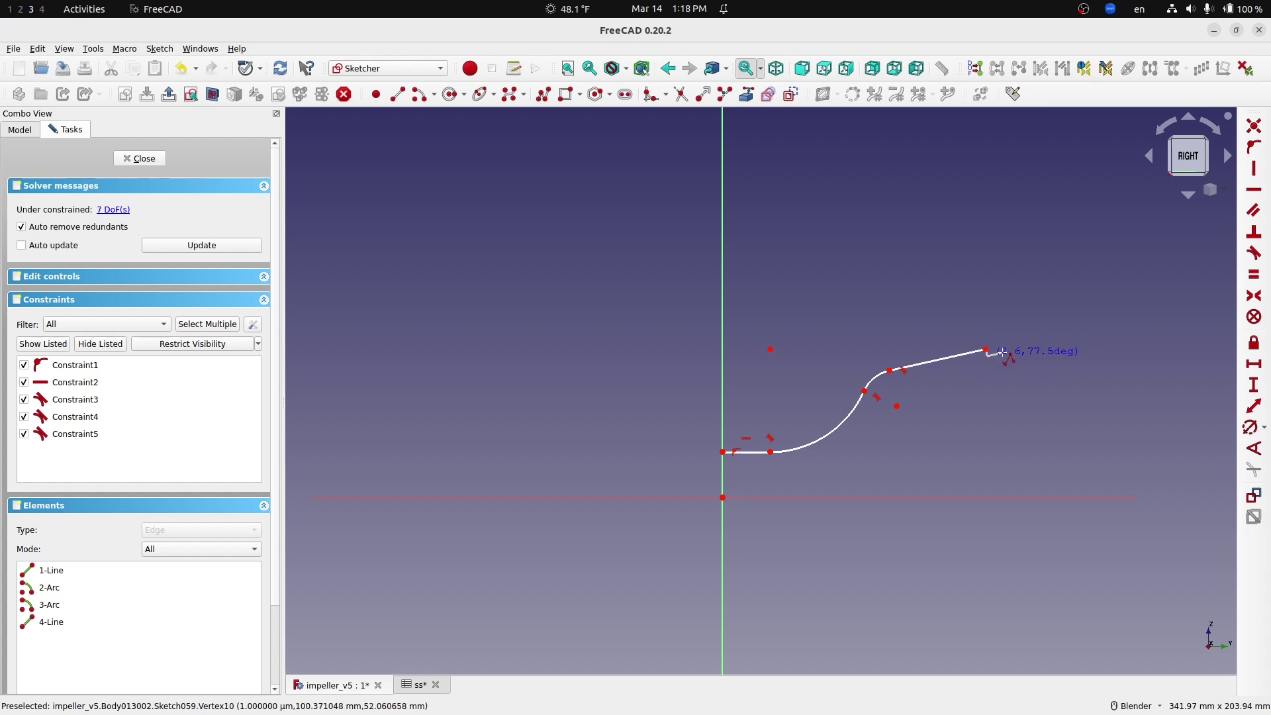
key(m)
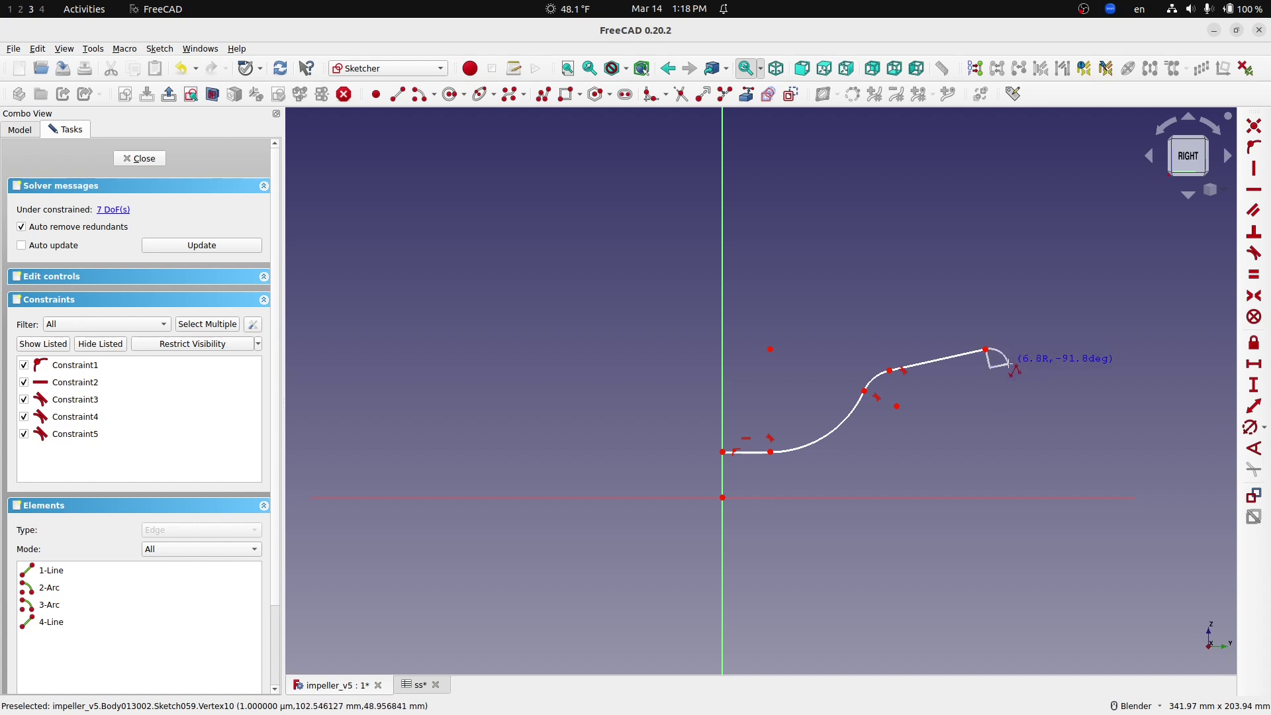
click(1008, 363)
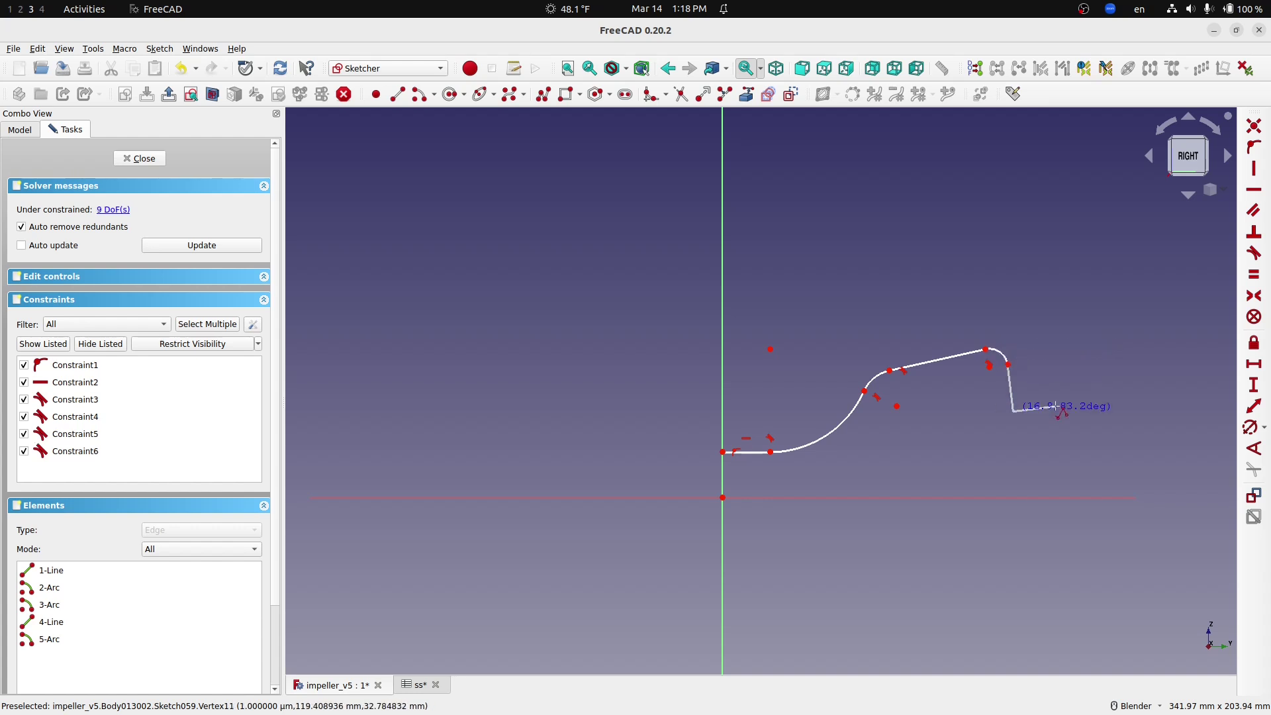
key(Escape)
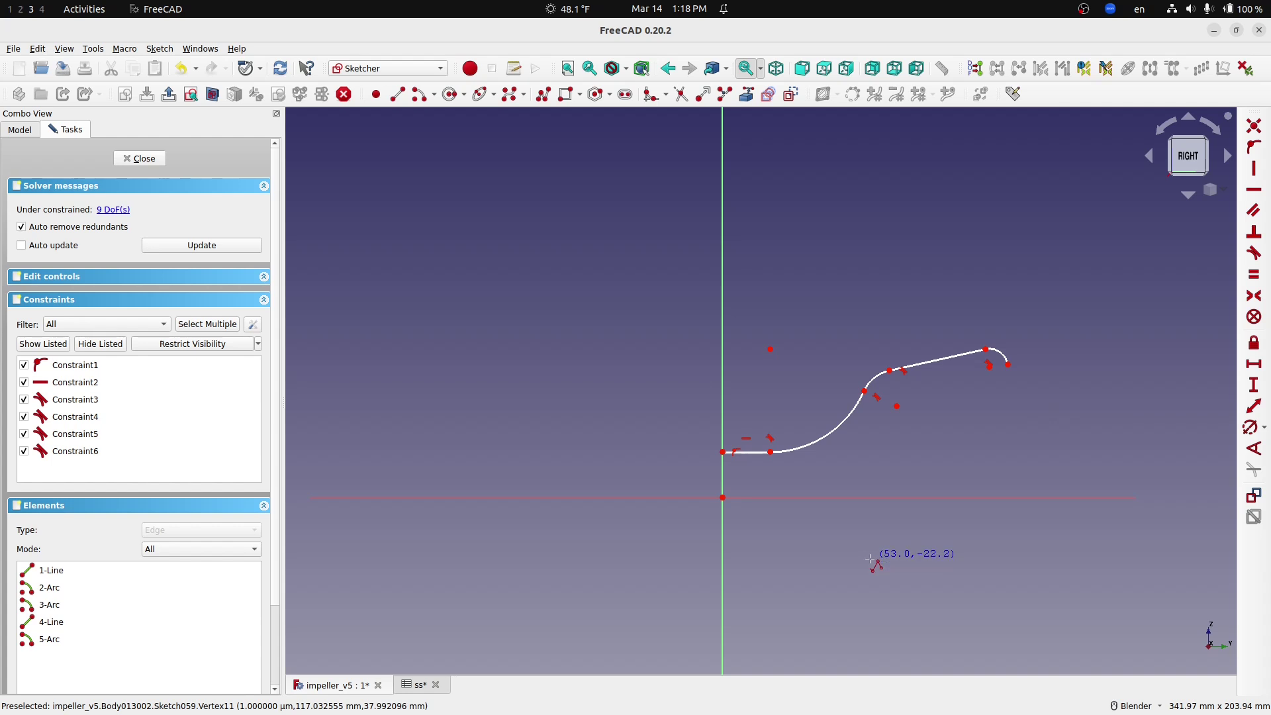
key(Escape)
- Constrain the profile's upper straight line to be horizontal
click(939, 361)
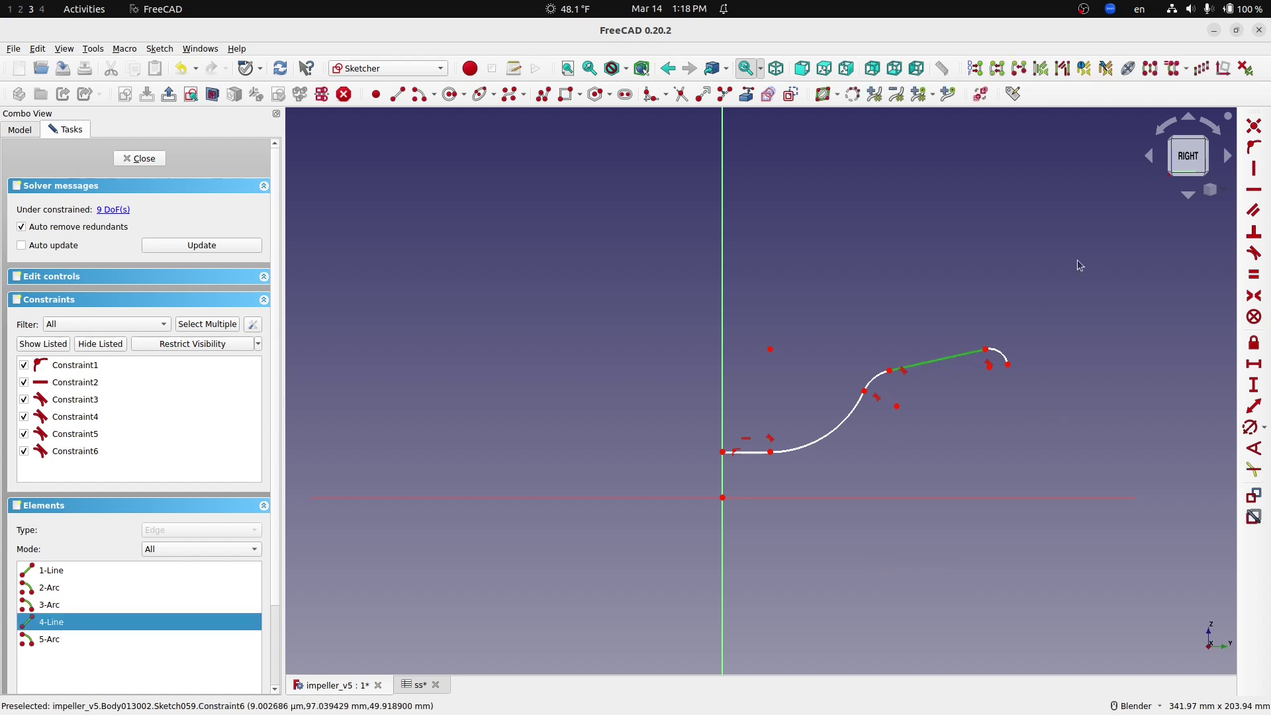
click(1254, 189)
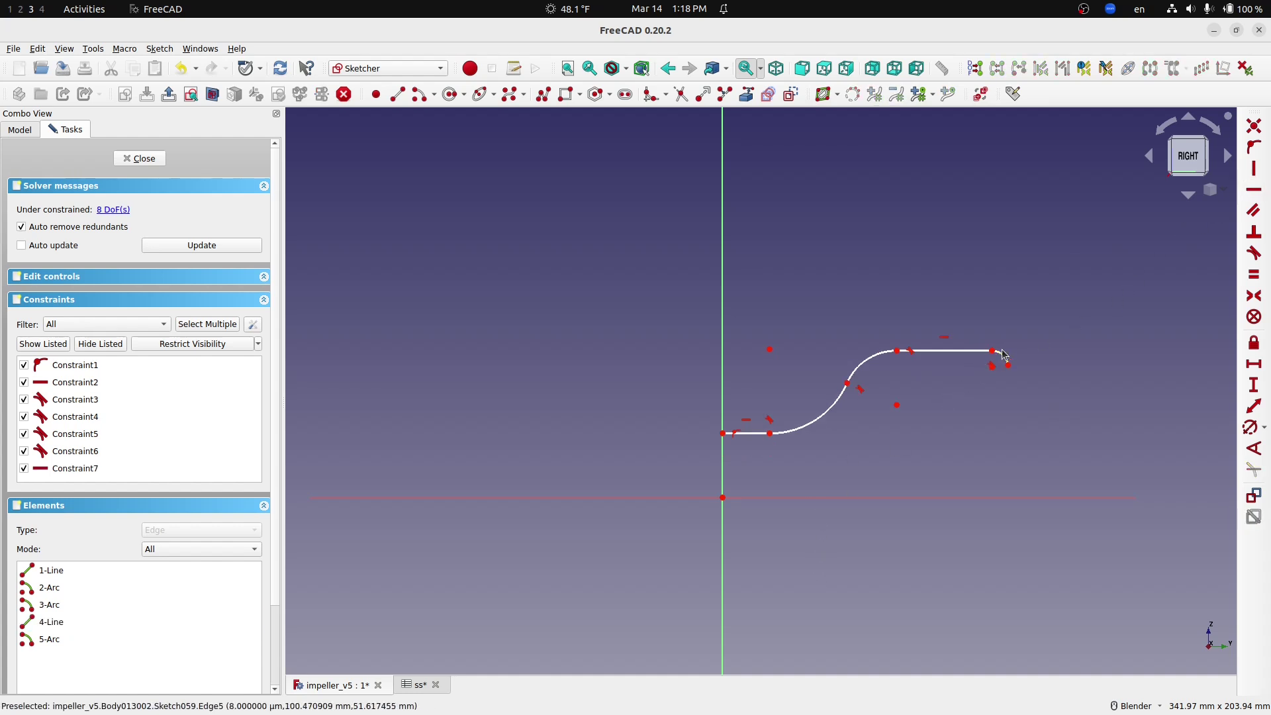
- Constrain the end arc's centre and its free endpoint to lie horizontally level with each other
scroll(1003, 382, up, 3)
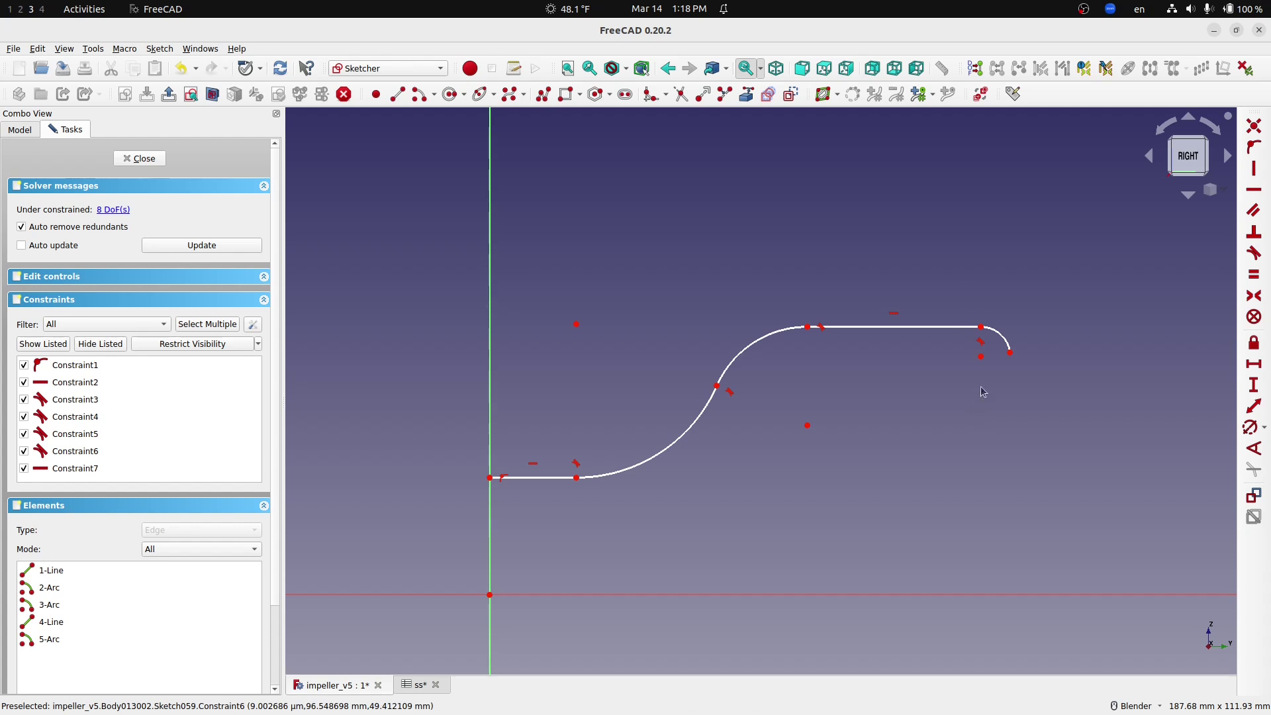
click(980, 356)
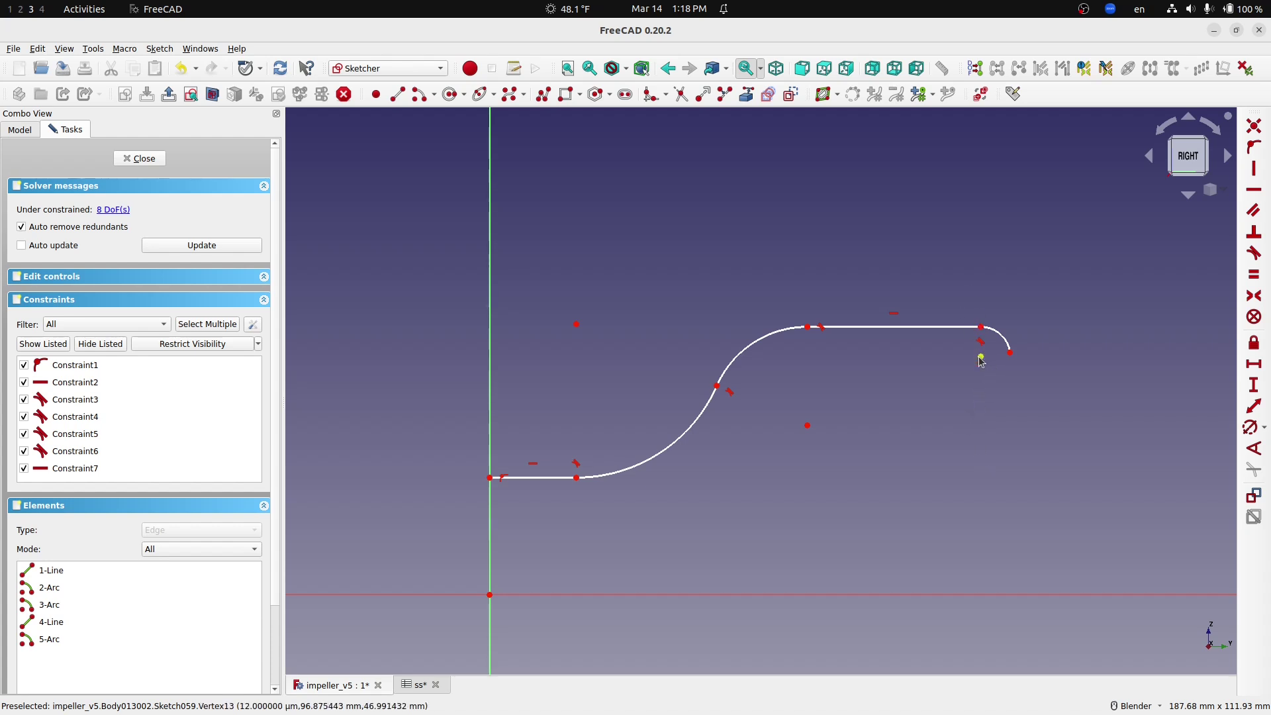
click(1000, 366)
click(981, 357)
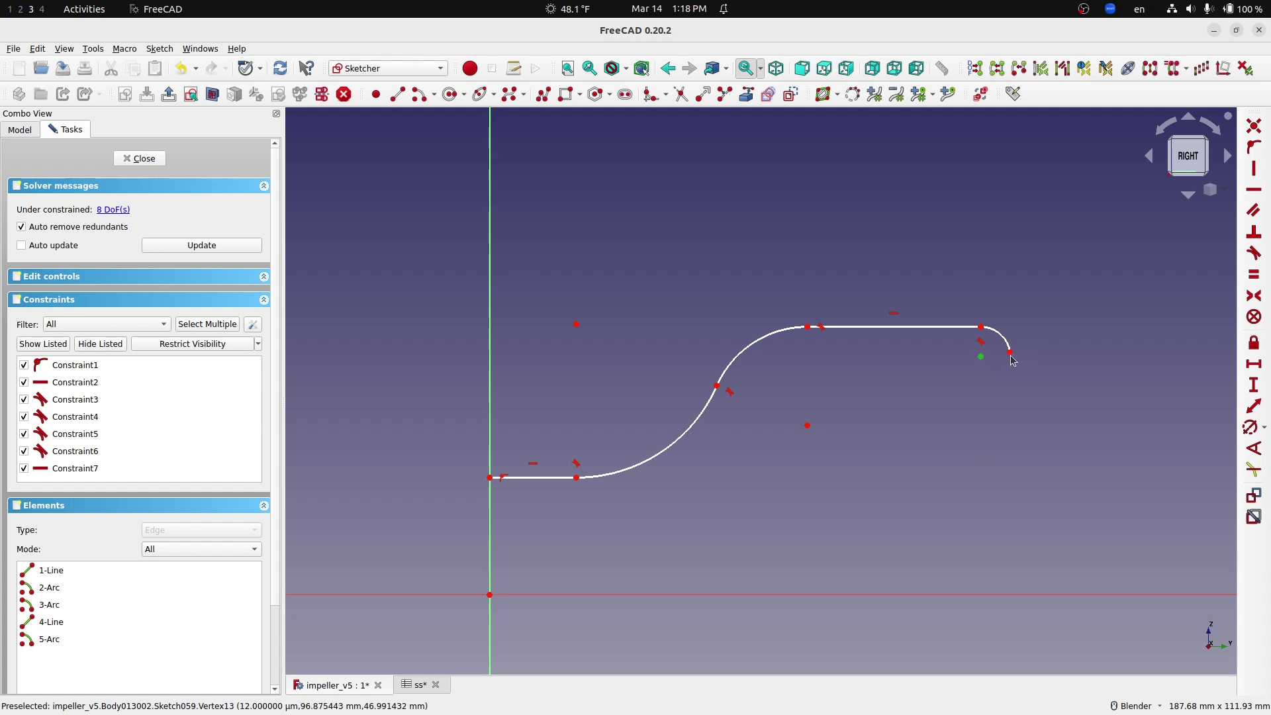
click(1010, 352)
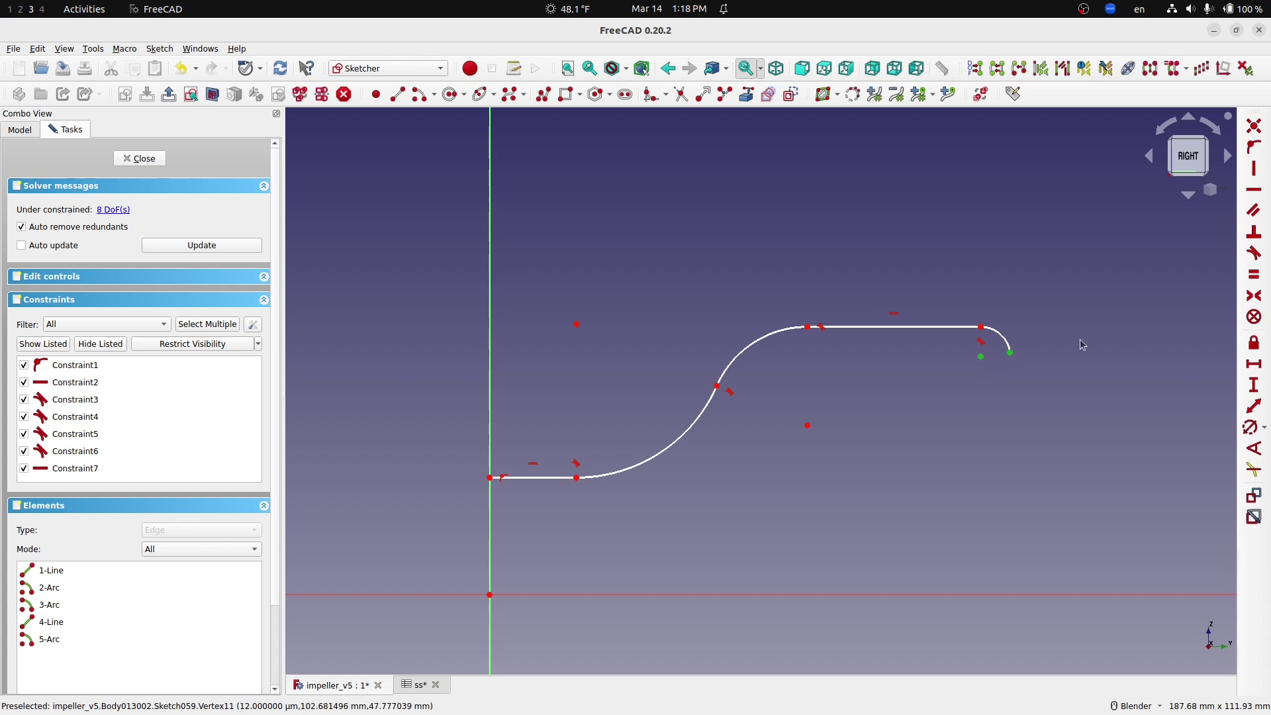
click(1254, 195)
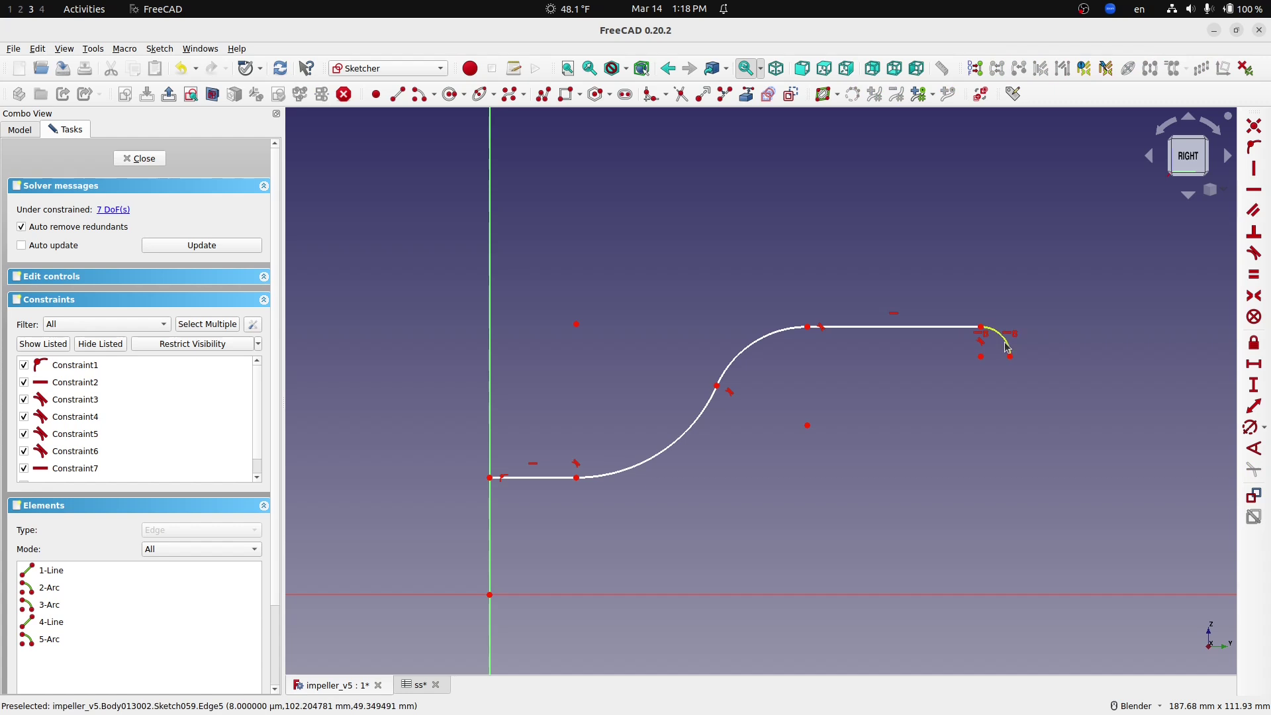
- Constrain the end arc's radius with the spreadsheet formula ss.blade_t / 2
click(1006, 348)
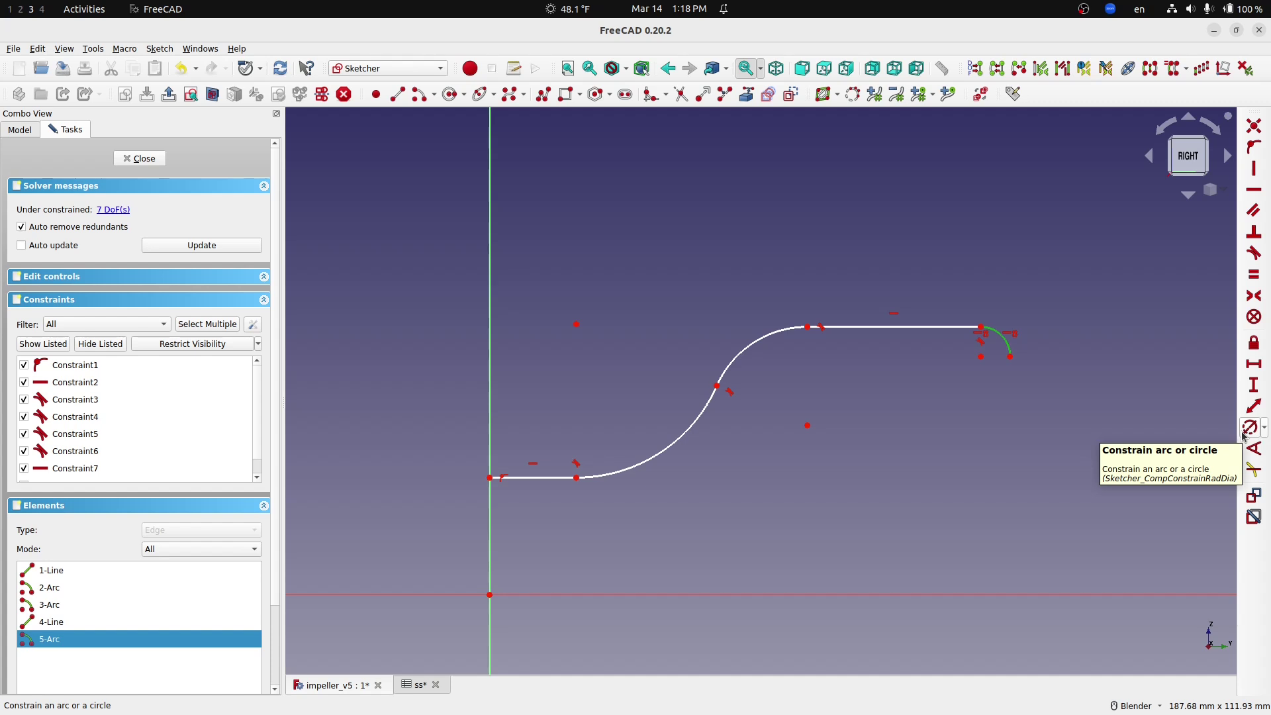
click(1245, 430)
drag(1156, 419, 822, 448)
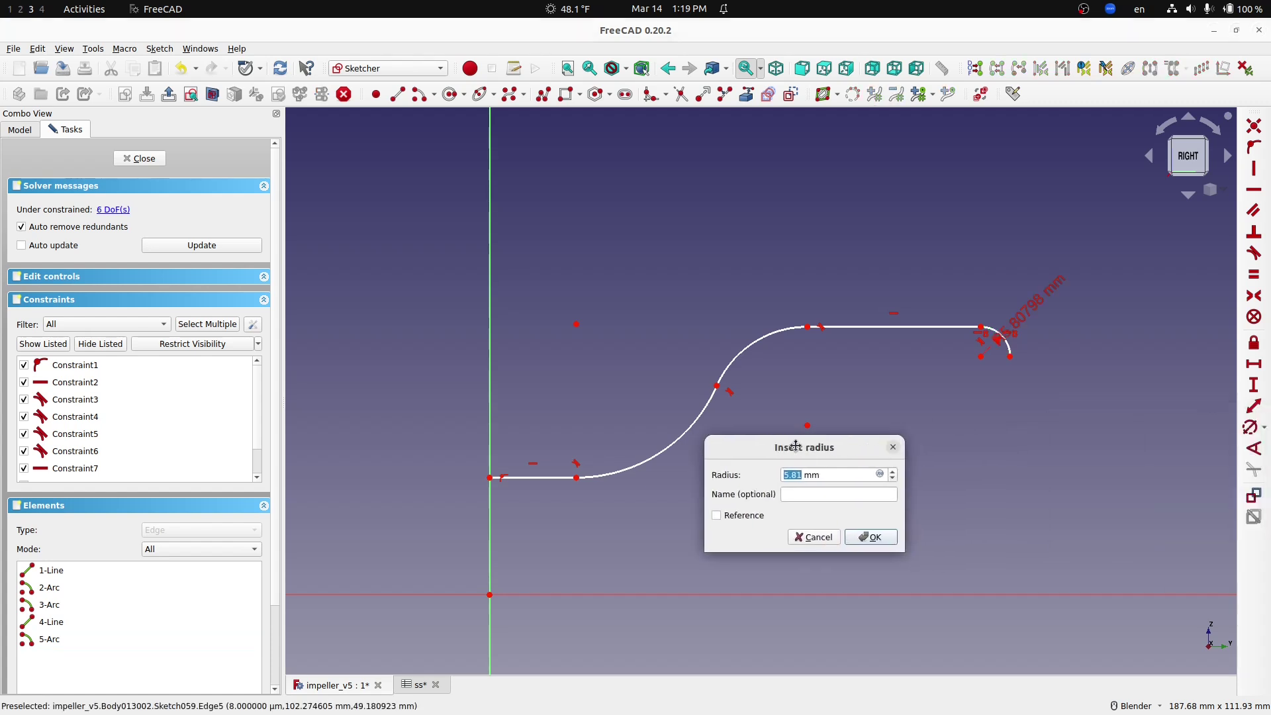
click(879, 474)
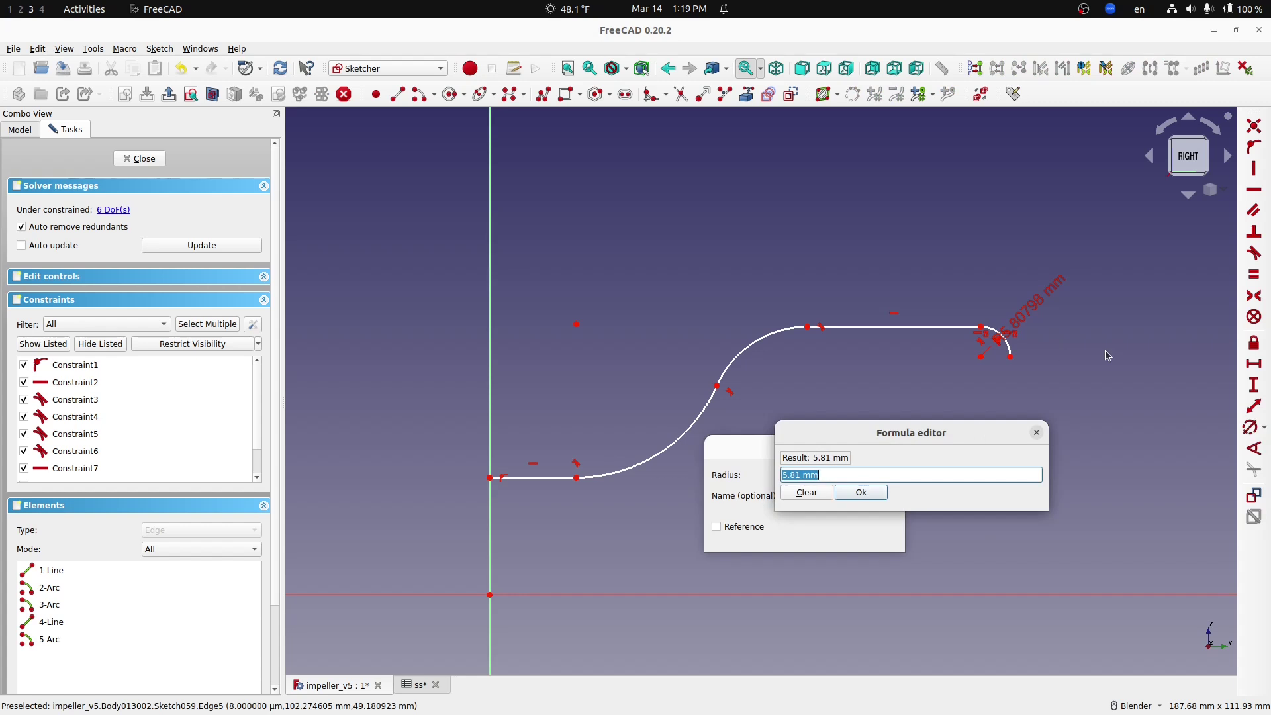
text(ss.)
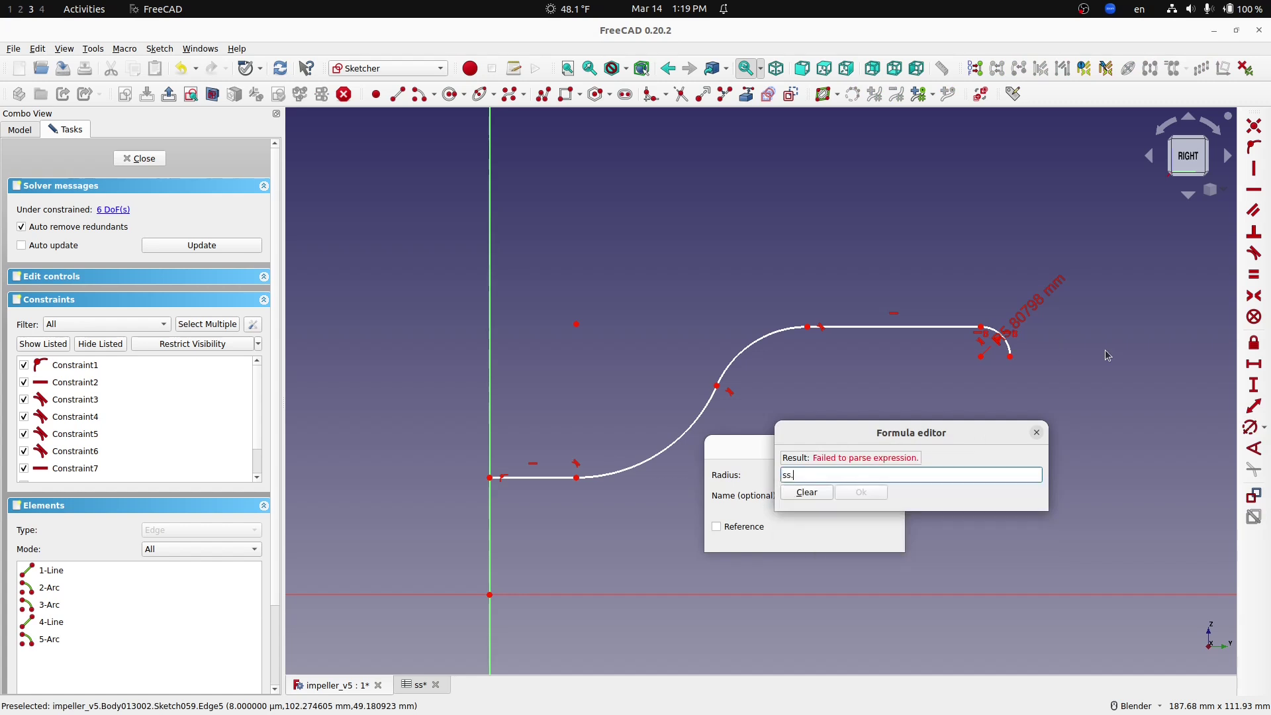
text(blade_t)
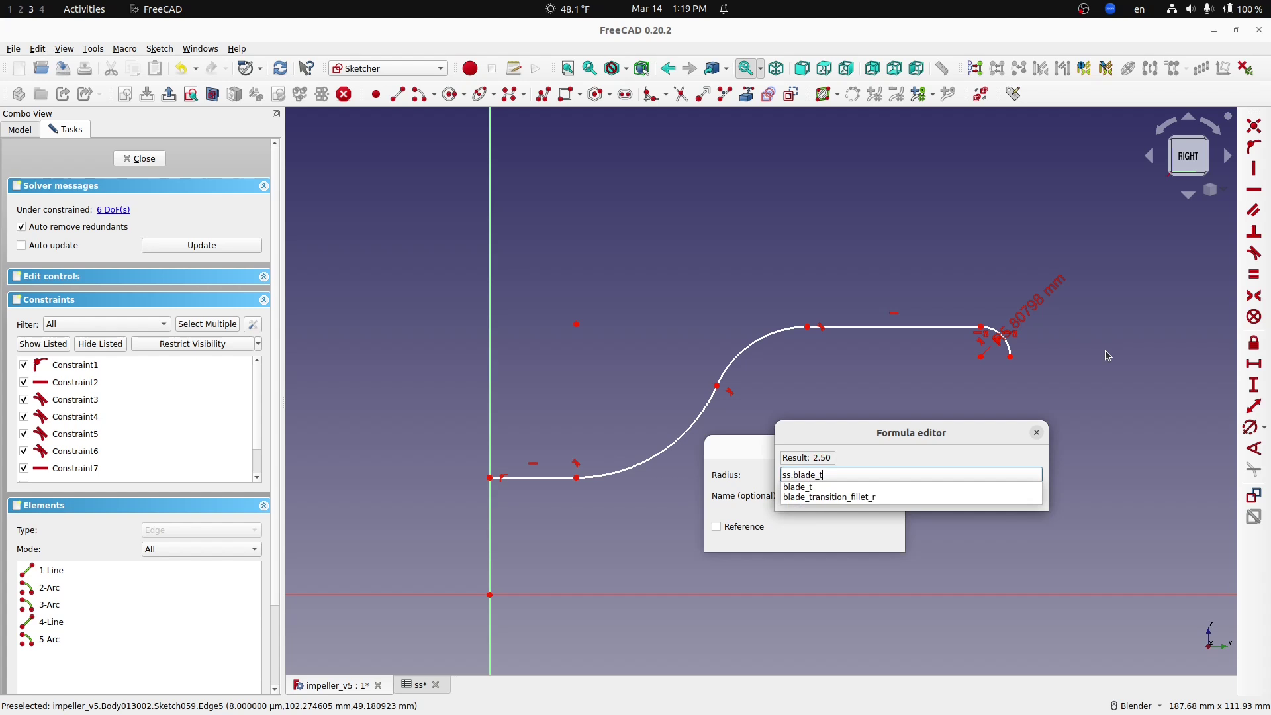
text( / 2)
key(Return)
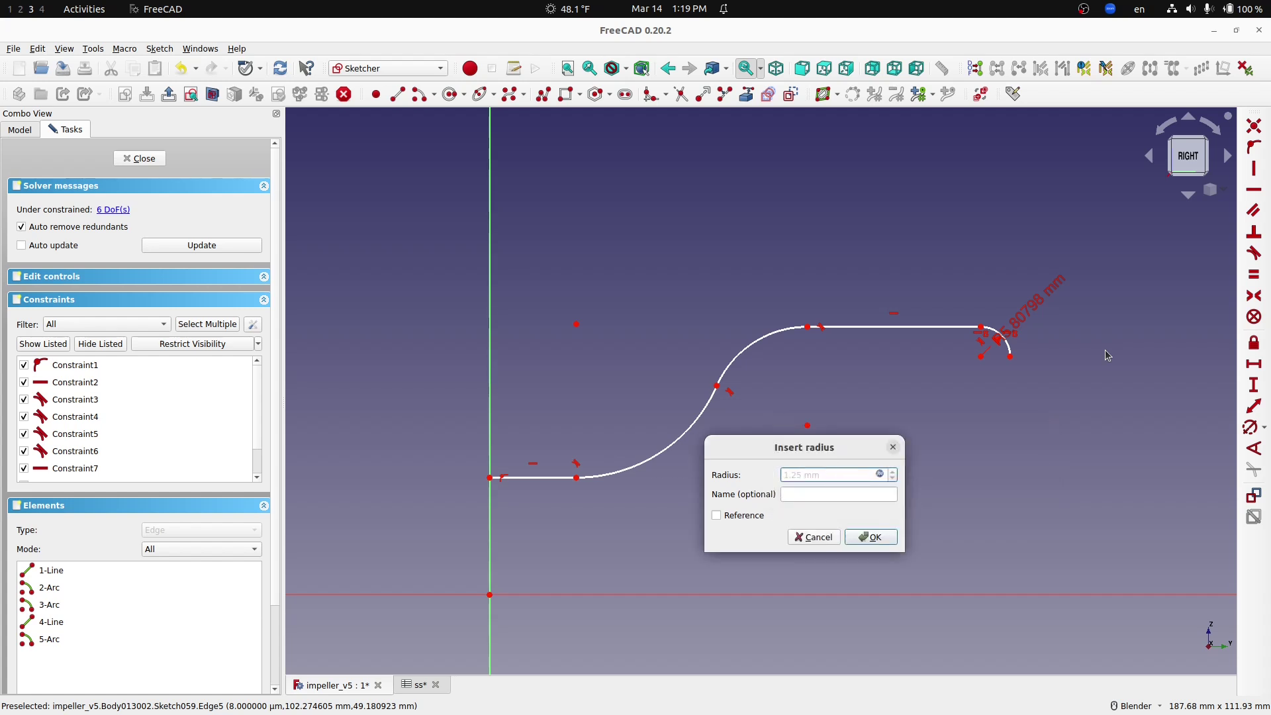
key(Return)
- Constrain the radius of the arc leading into the upper straight line to the spreadsheet parameter ss.blade_transition_fillet_r
scroll(996, 294, up, 2)
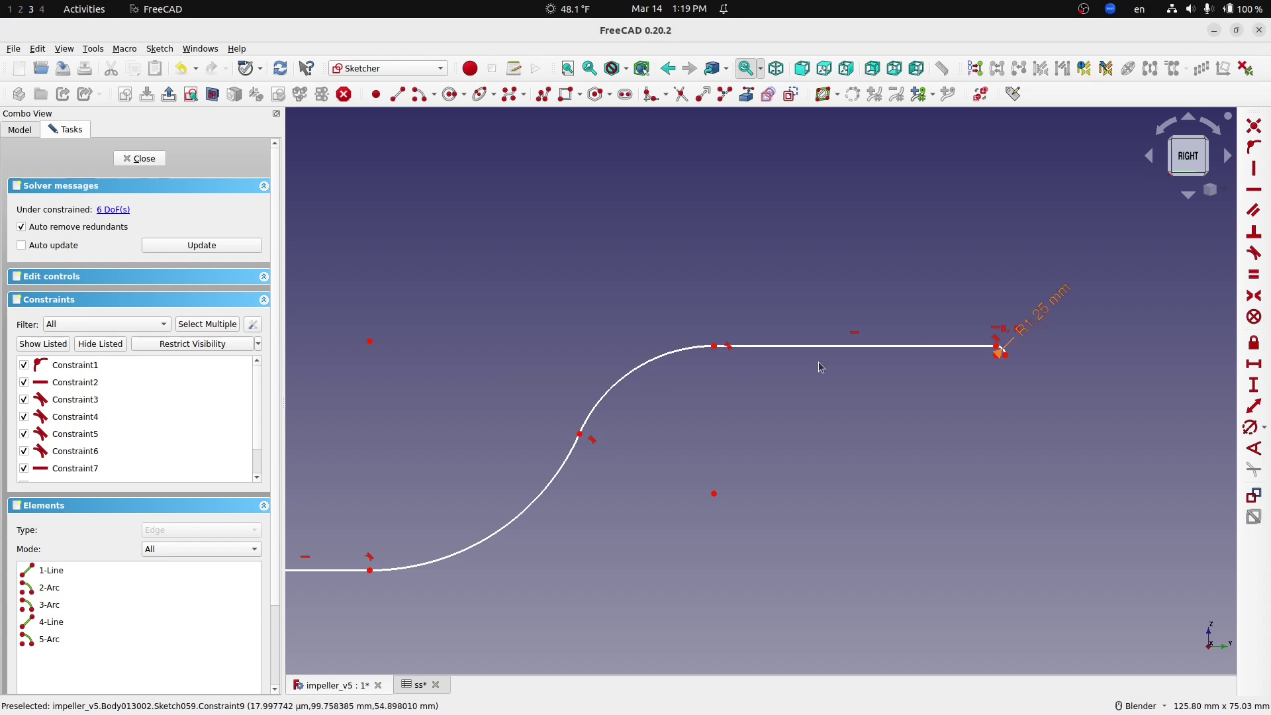
click(666, 353)
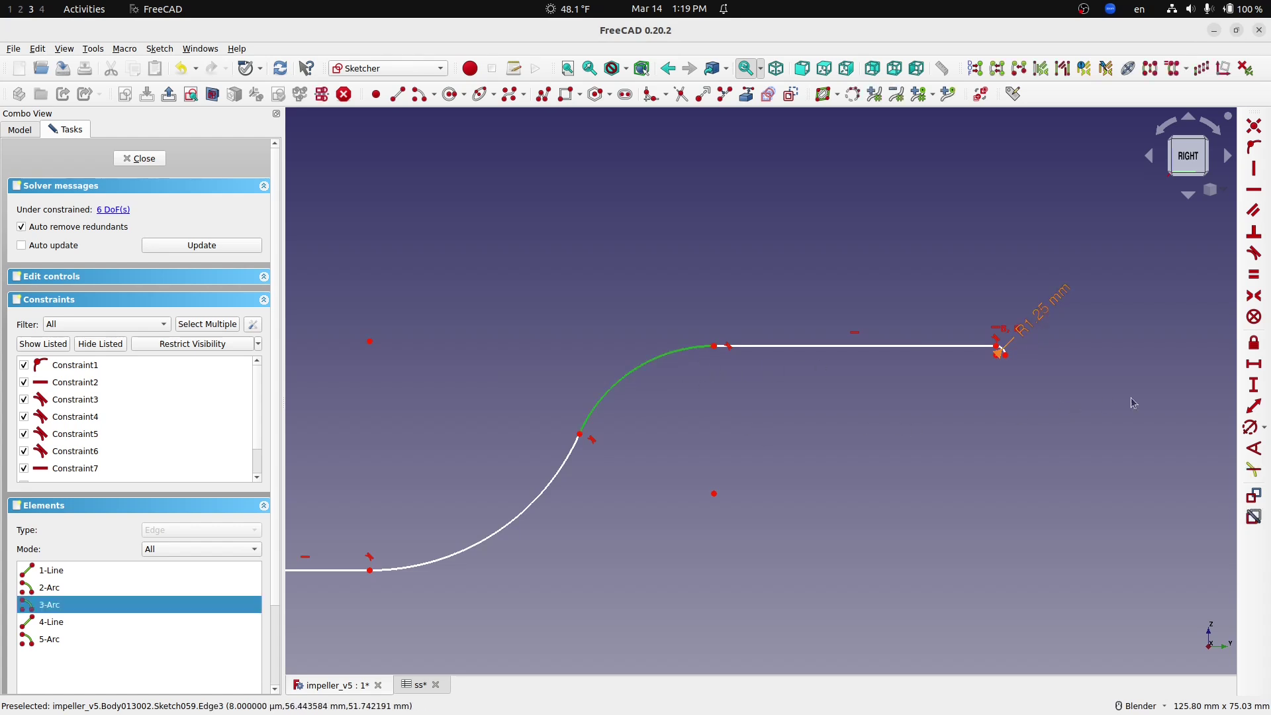
click(1251, 428)
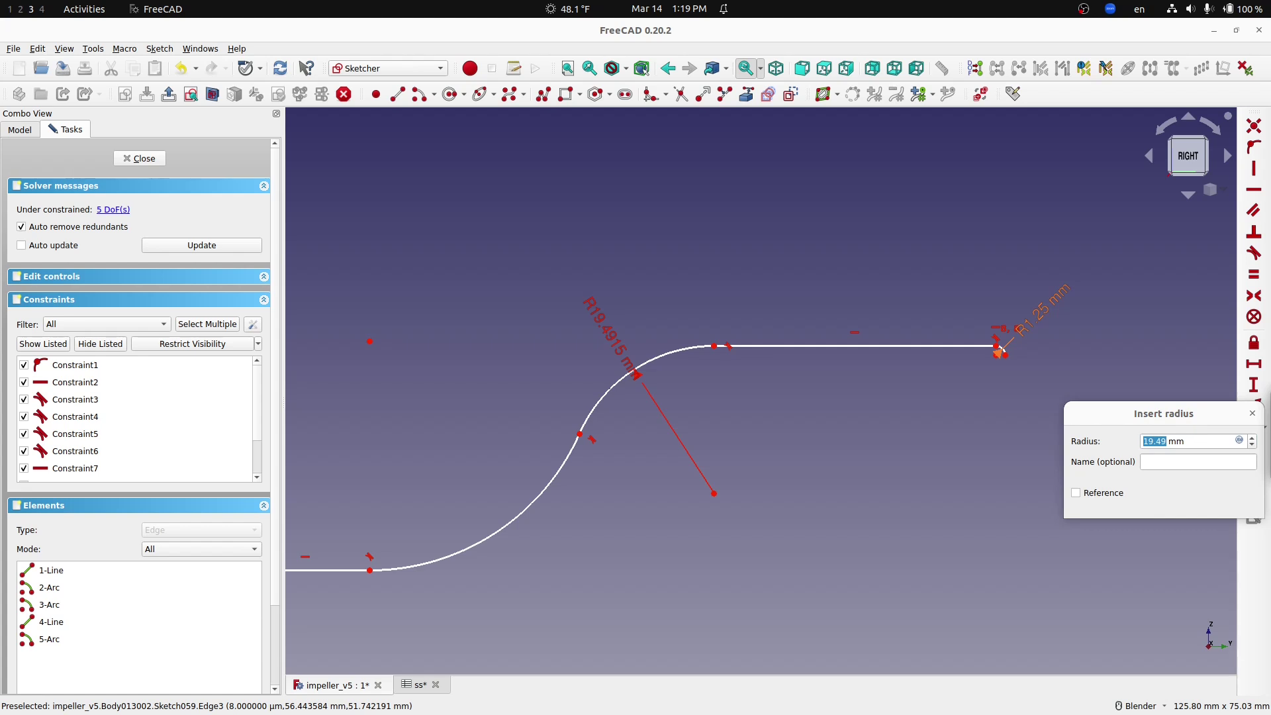
click(1239, 441)
drag(910, 566, 770, 510)
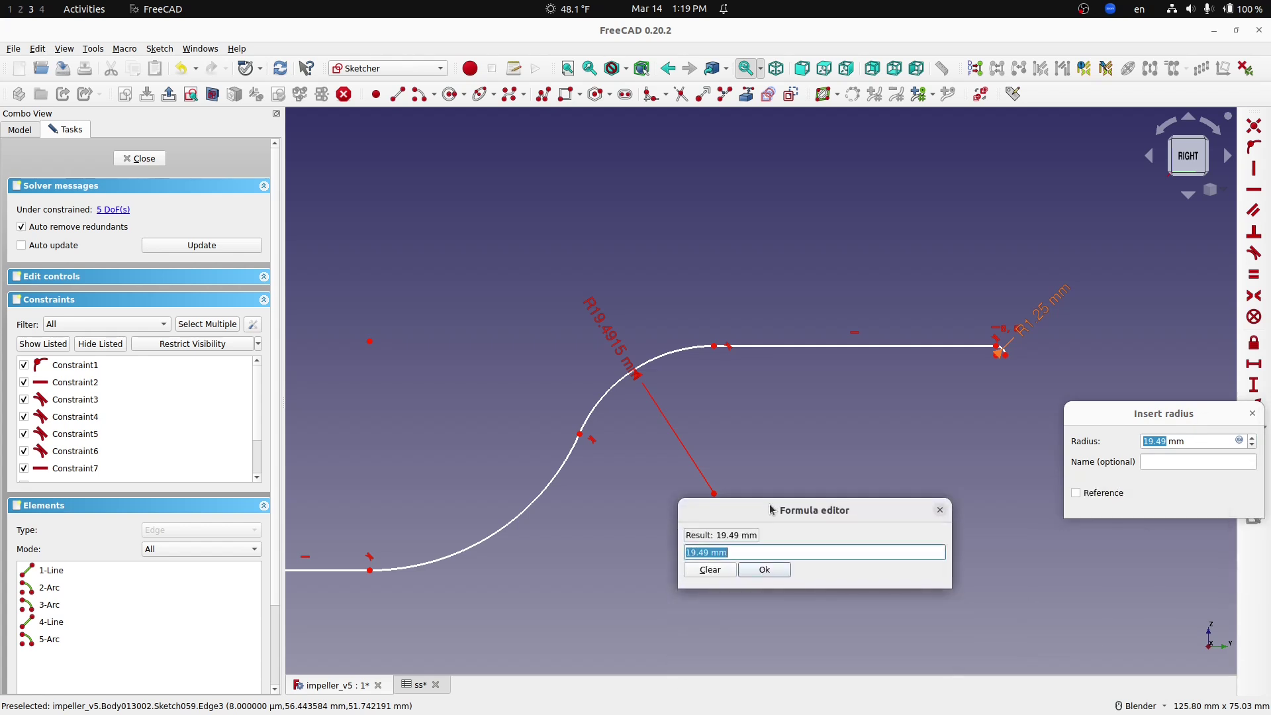
text(ss.bal)
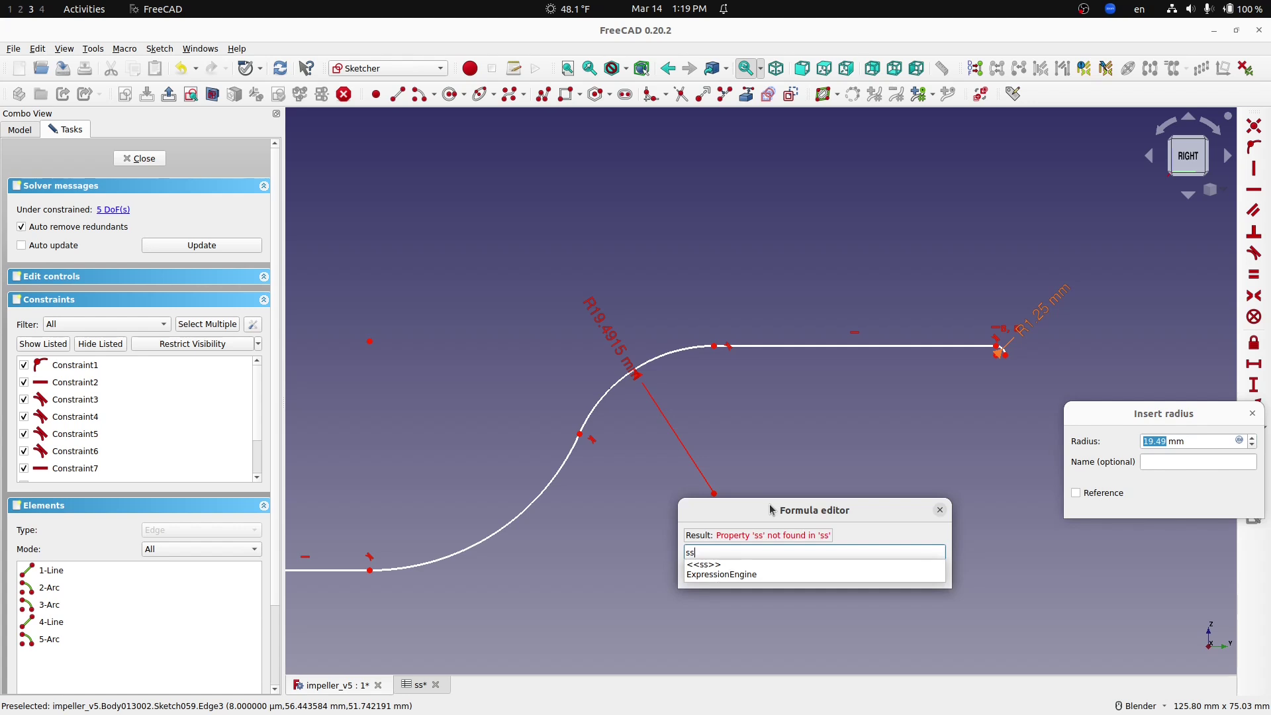
key(BackSpace)
key(BackSpace)
text(lade)
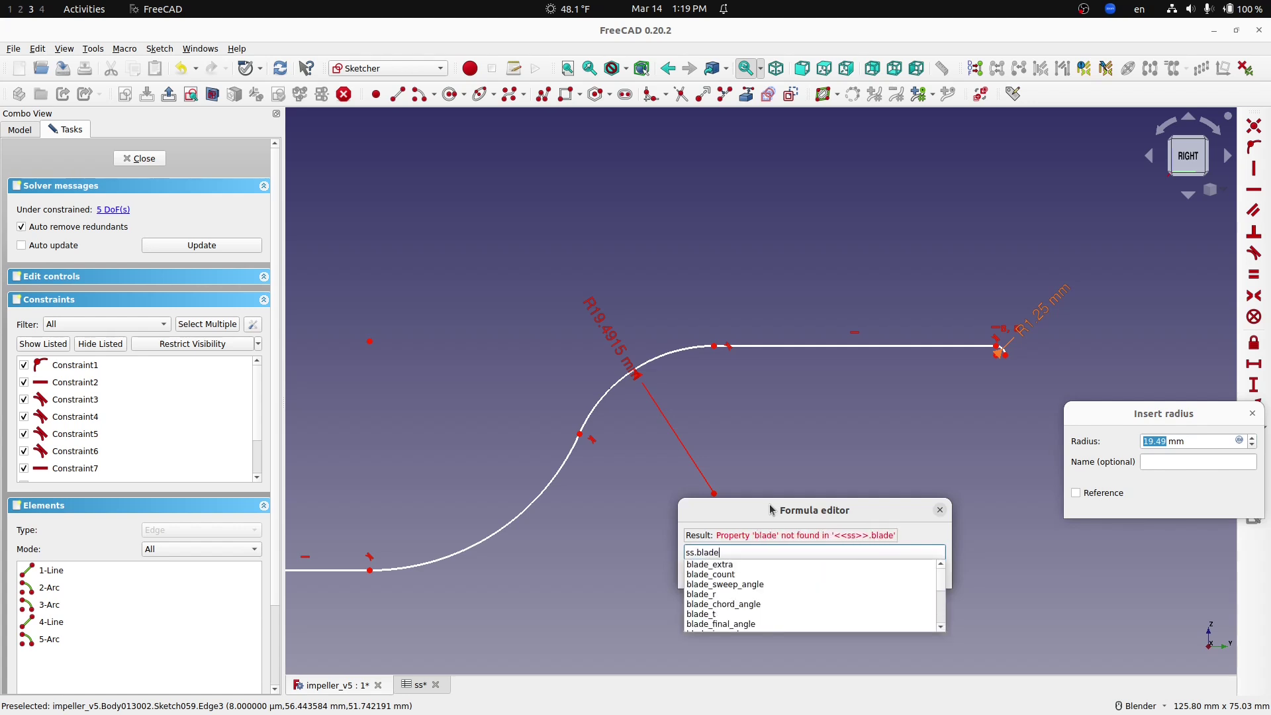
text(_tr)
key(Down)
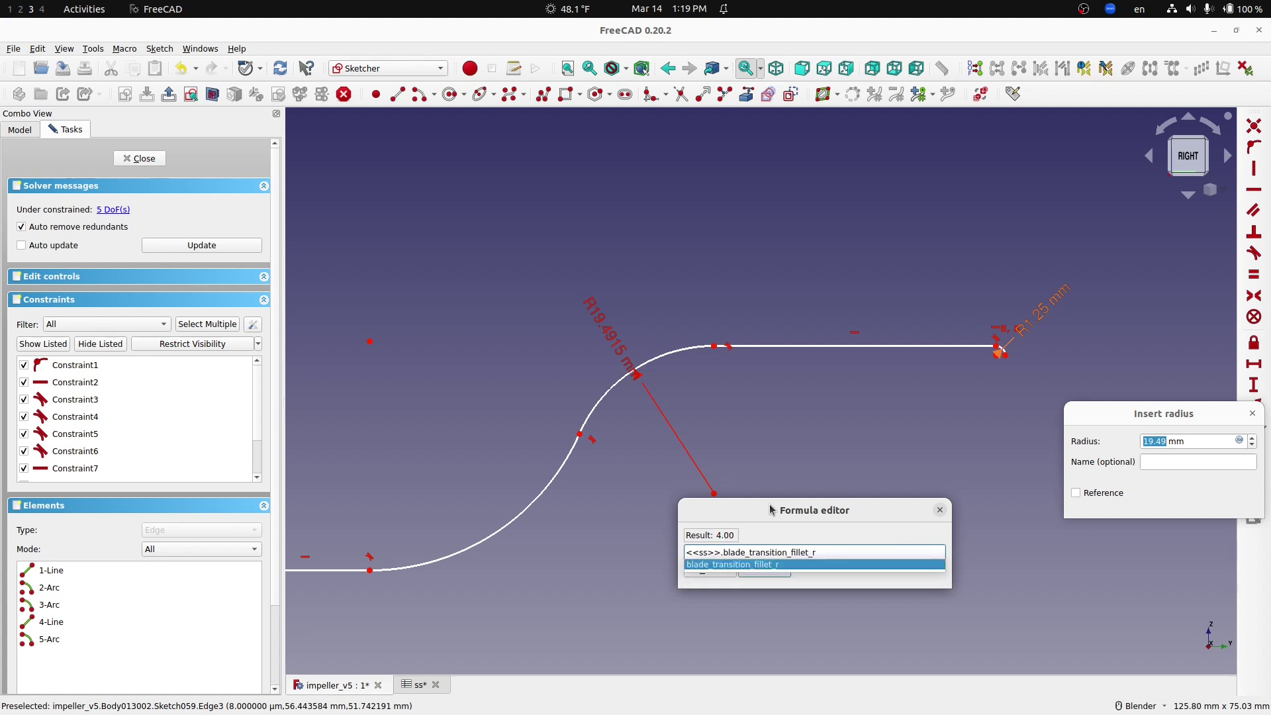
key(Return)
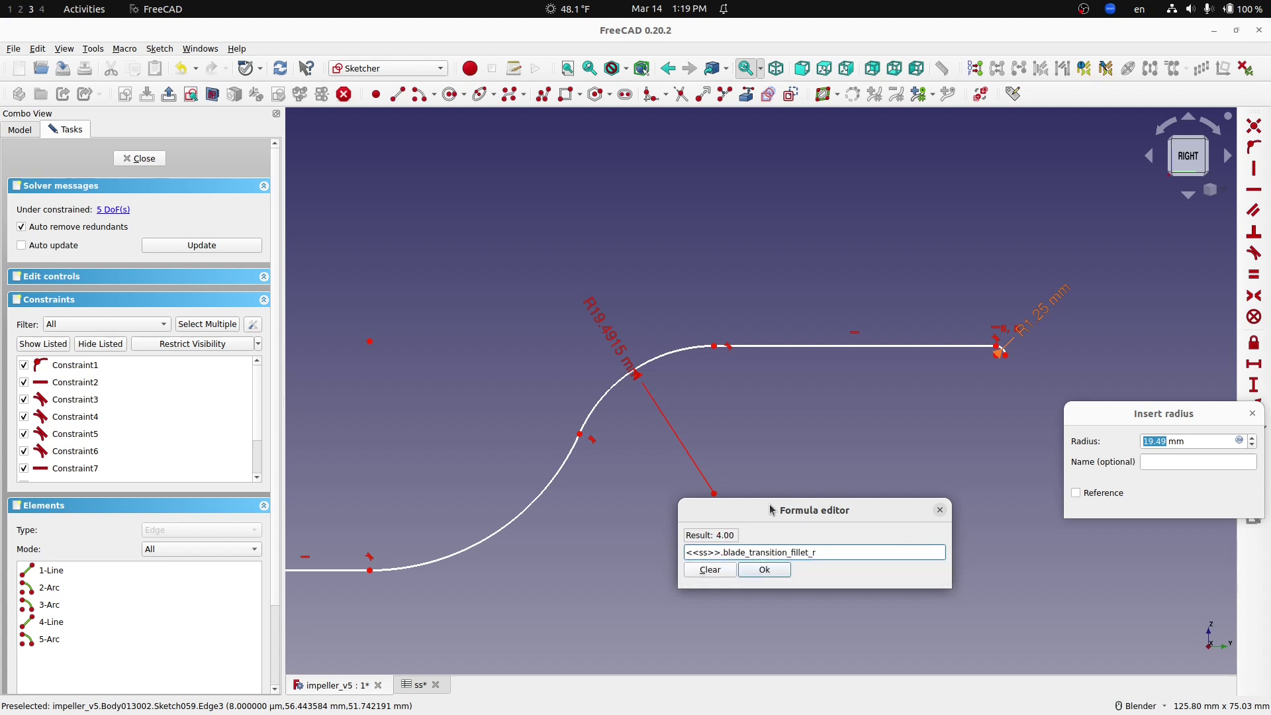
key(Return)
key(Return)
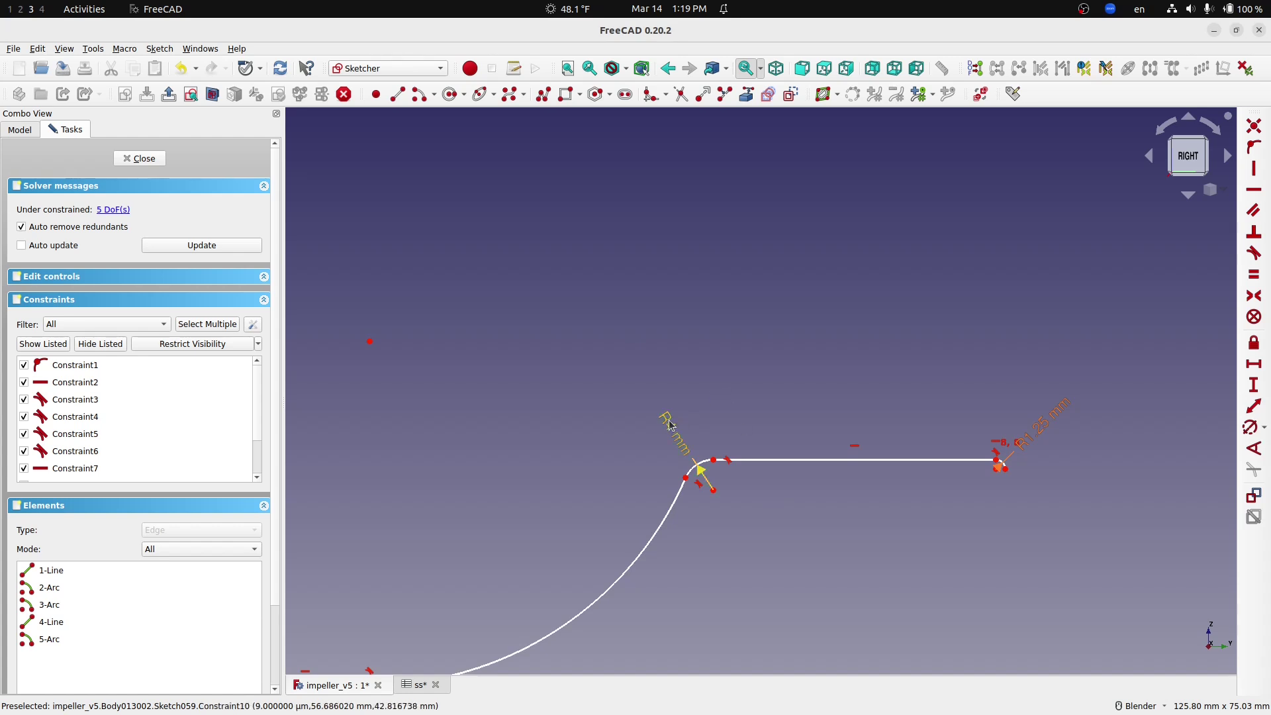
- Reshape the unconstrained profile freehand, lowering the upper line and flattening the large arc closer to the horizontal axis
scroll(930, 230, down, 2)
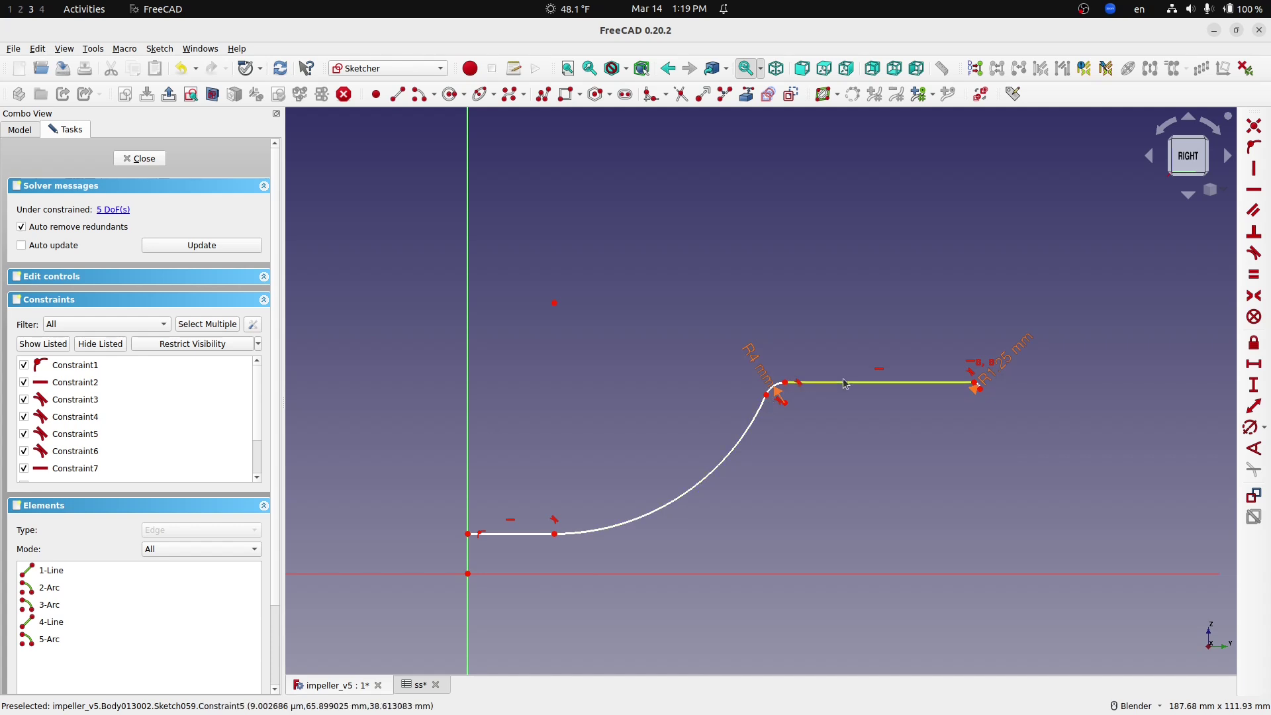
drag(844, 384, 774, 425)
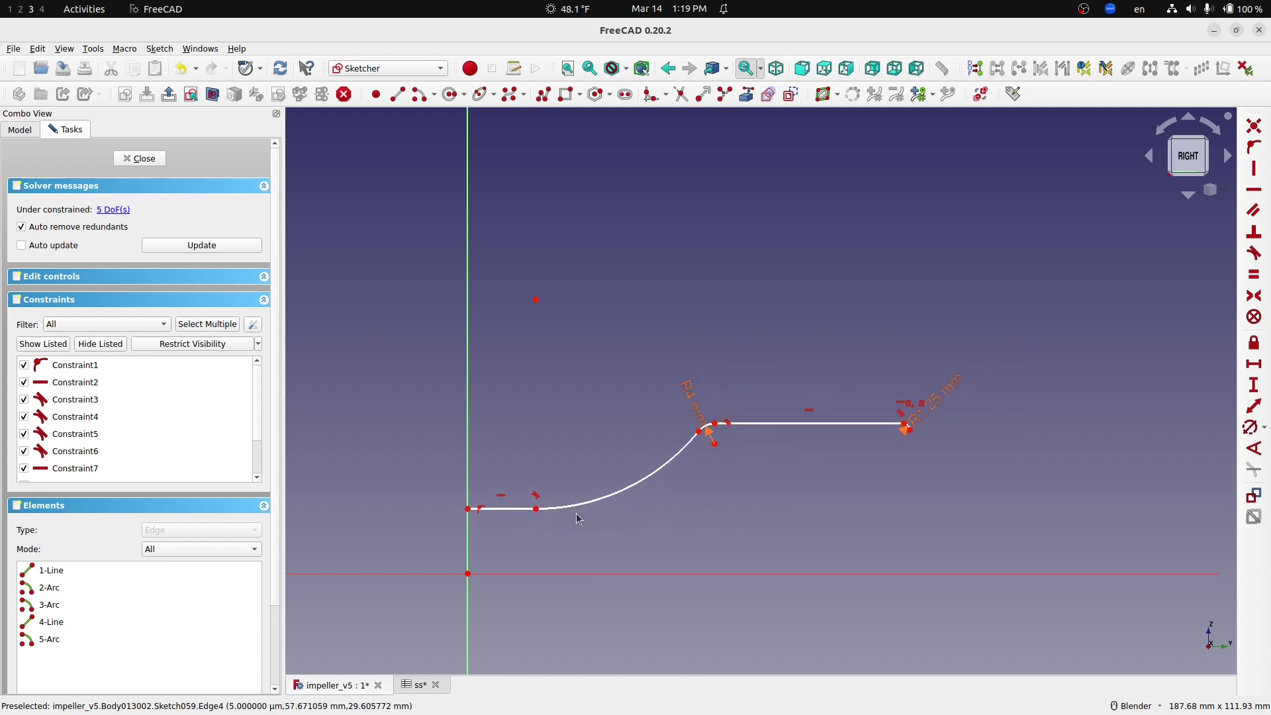
drag(580, 508, 581, 519)
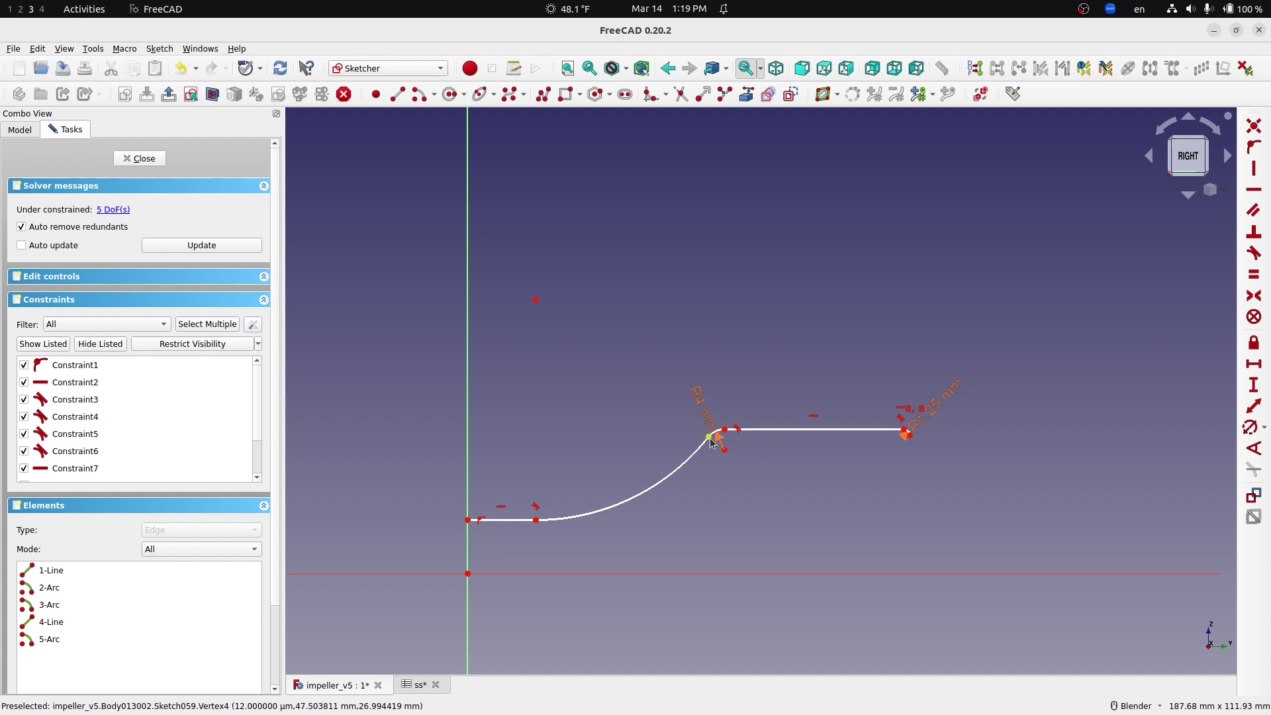
drag(700, 406, 678, 459)
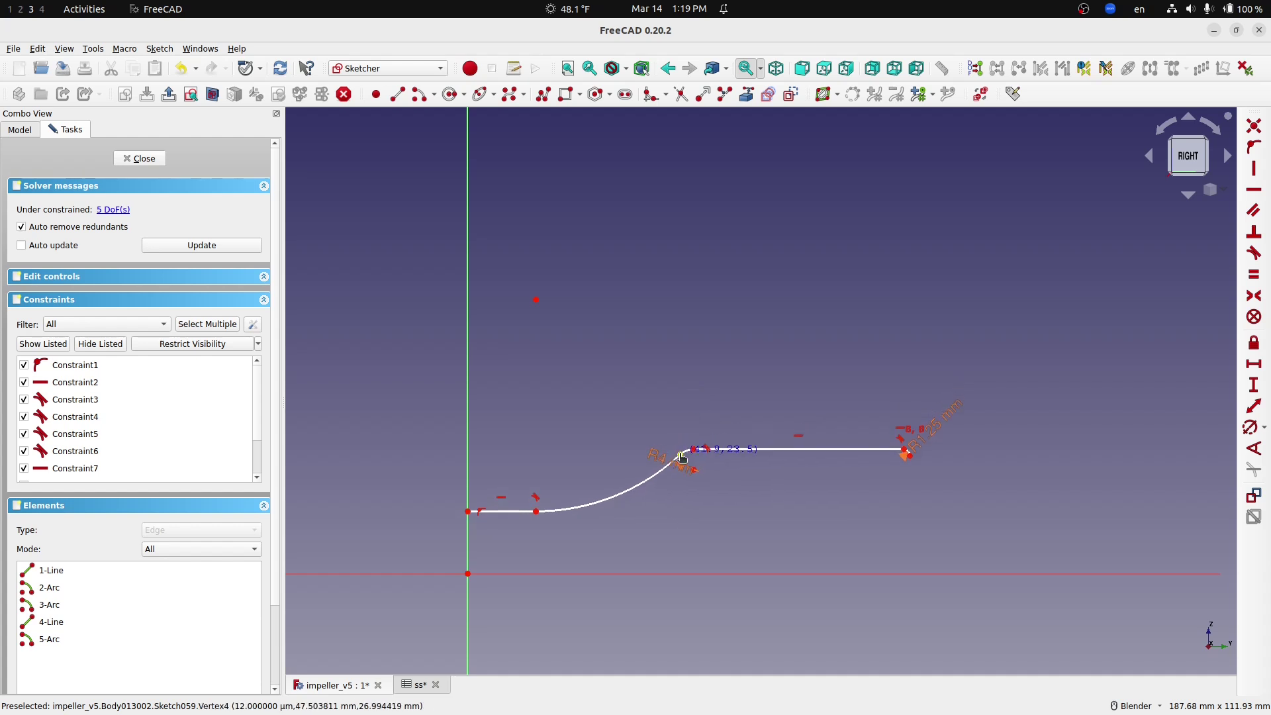
- Link the vertical distance between the origin and the profile's start point to the ss parameter starting with blade_in (10 mm), and move its dimension clear of the profile
click(468, 511)
click(467, 574)
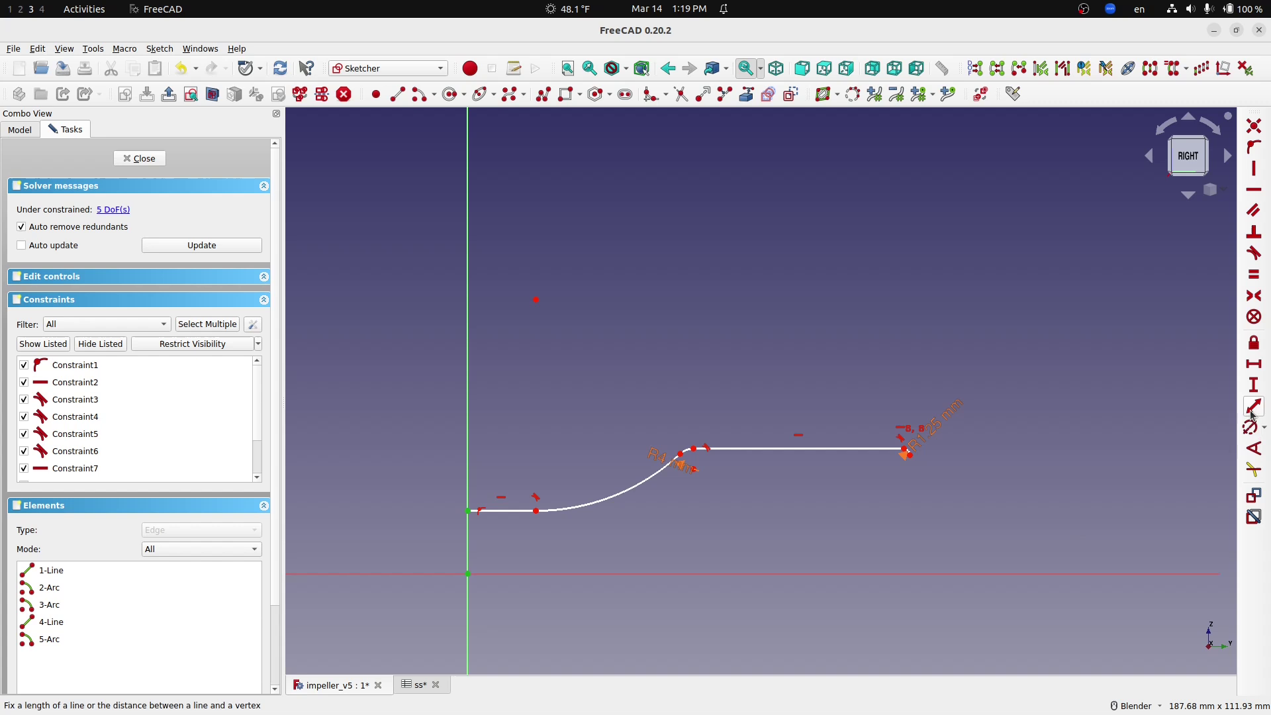
click(1253, 386)
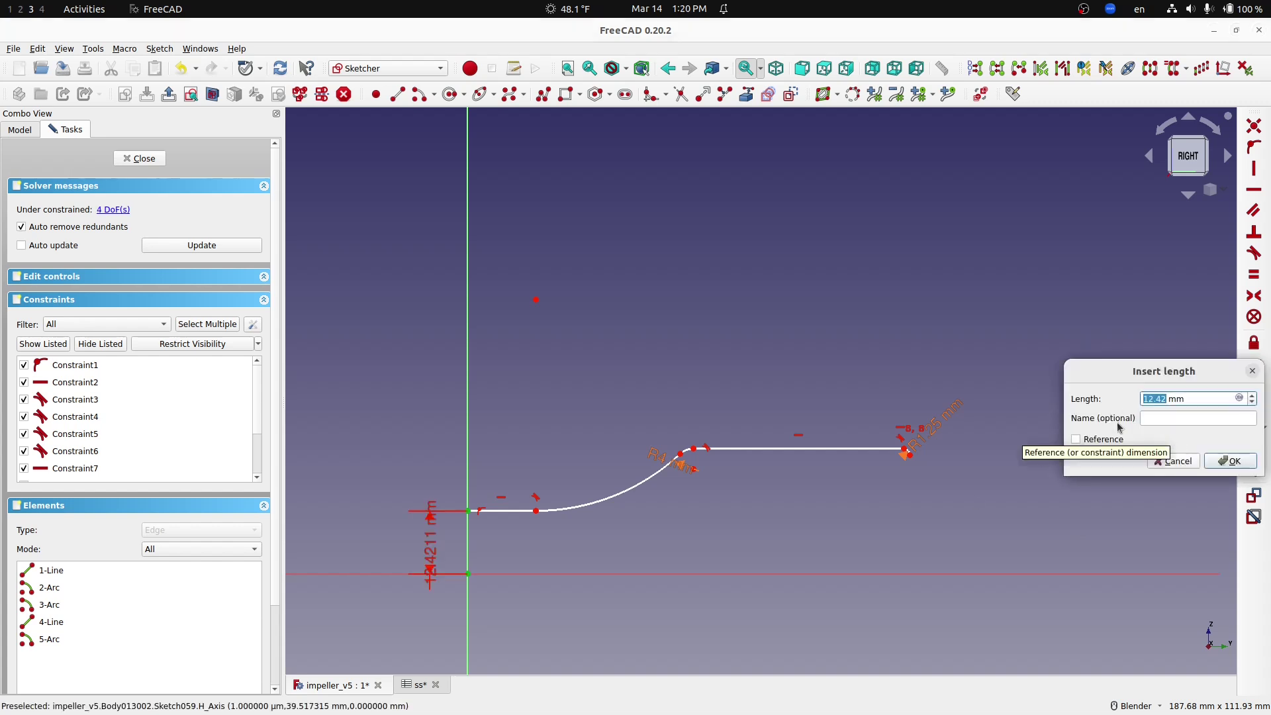
drag(1134, 372, 802, 502)
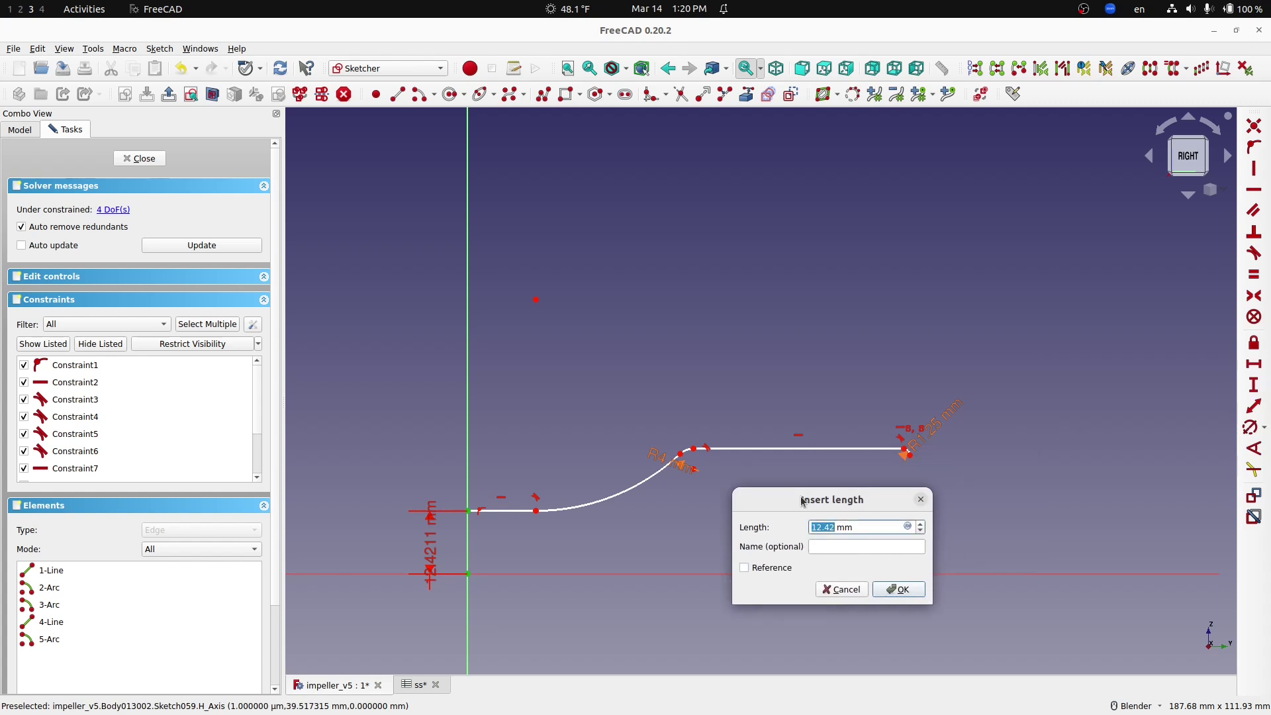
key(equal)
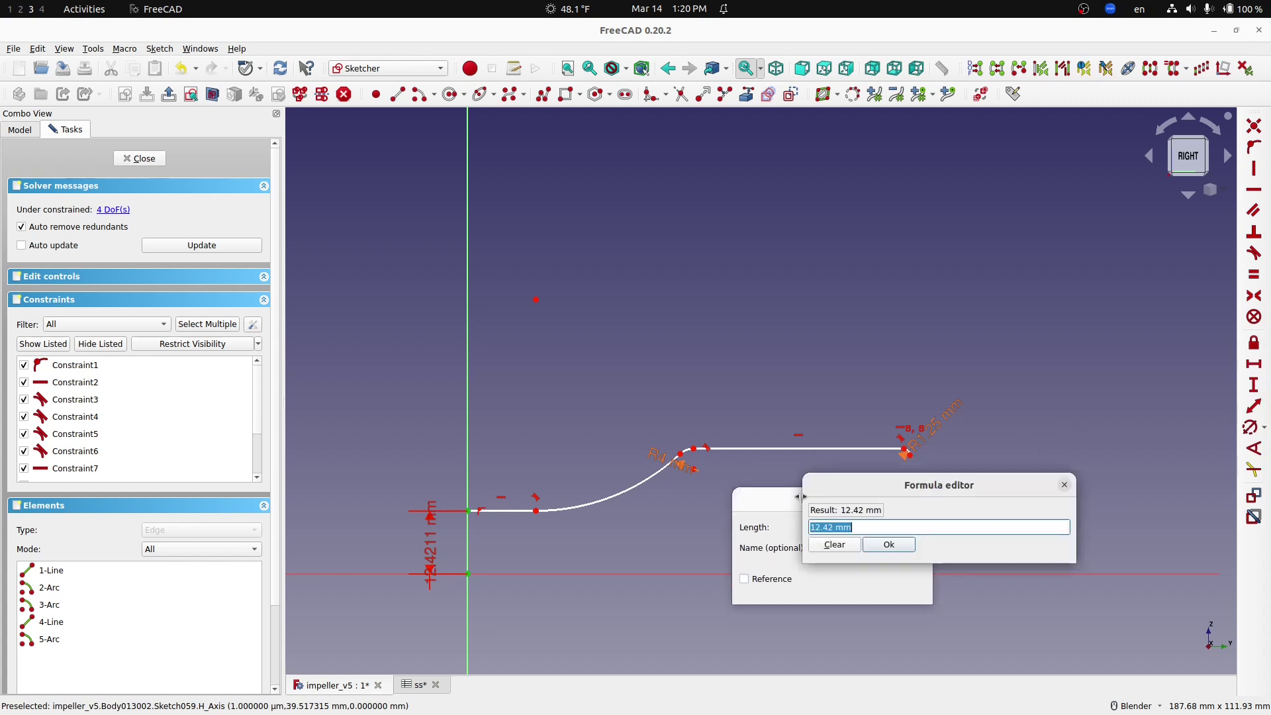
text(ss.blade_in)
key(Down)
key(Return)
key(Return)
key(Return)
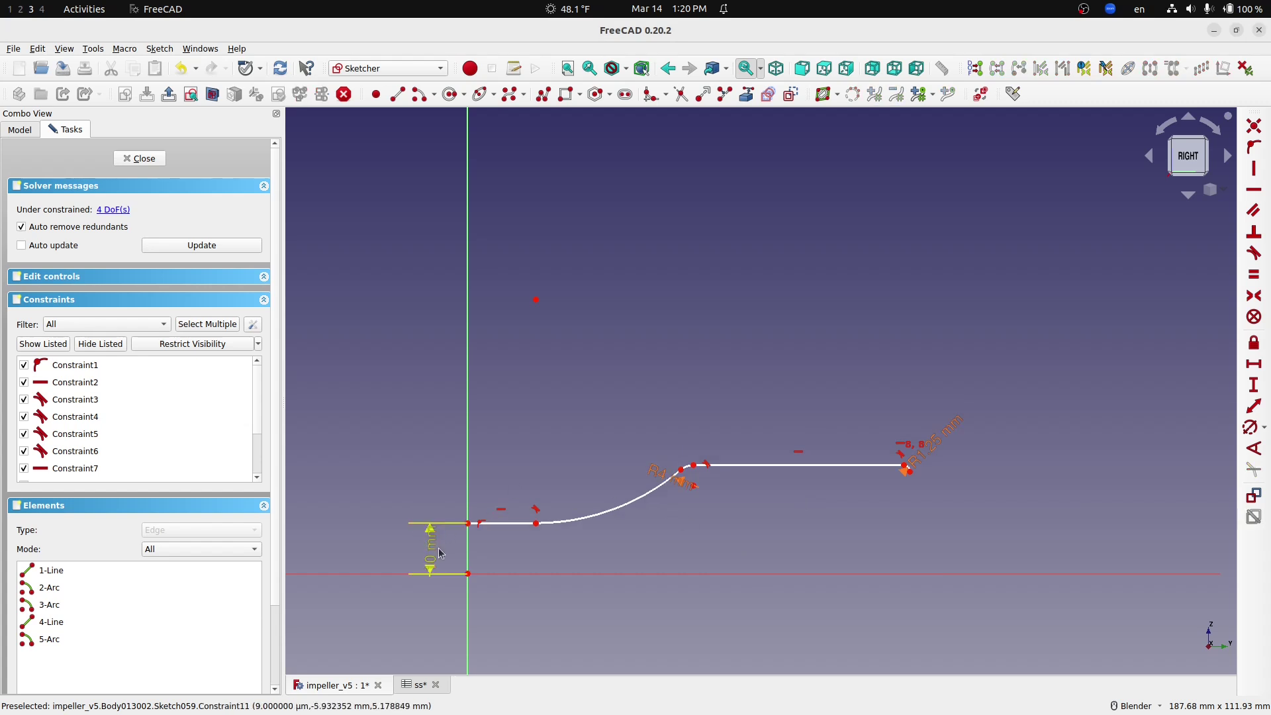
drag(439, 555, 353, 456)
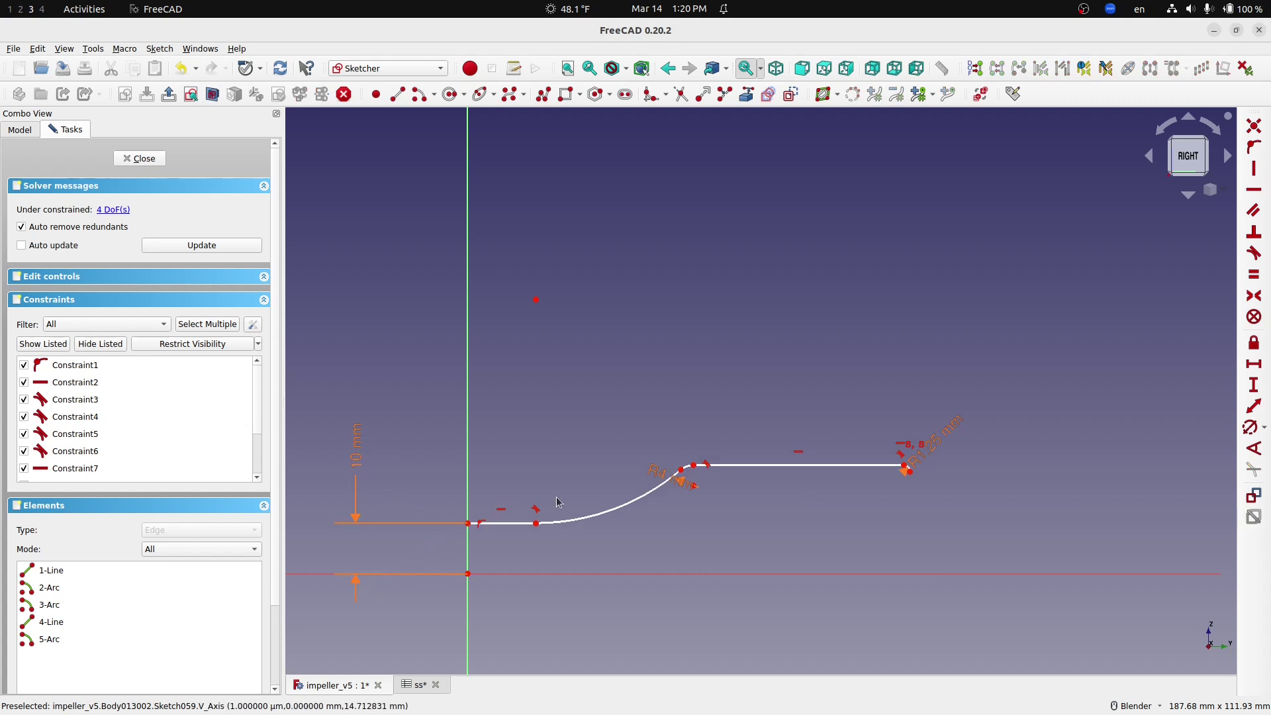
- Link the upper line's starting height above the origin to the ss parameter beginning with blade_outer, and stretch the lower line outward from the vertical axis
click(695, 467)
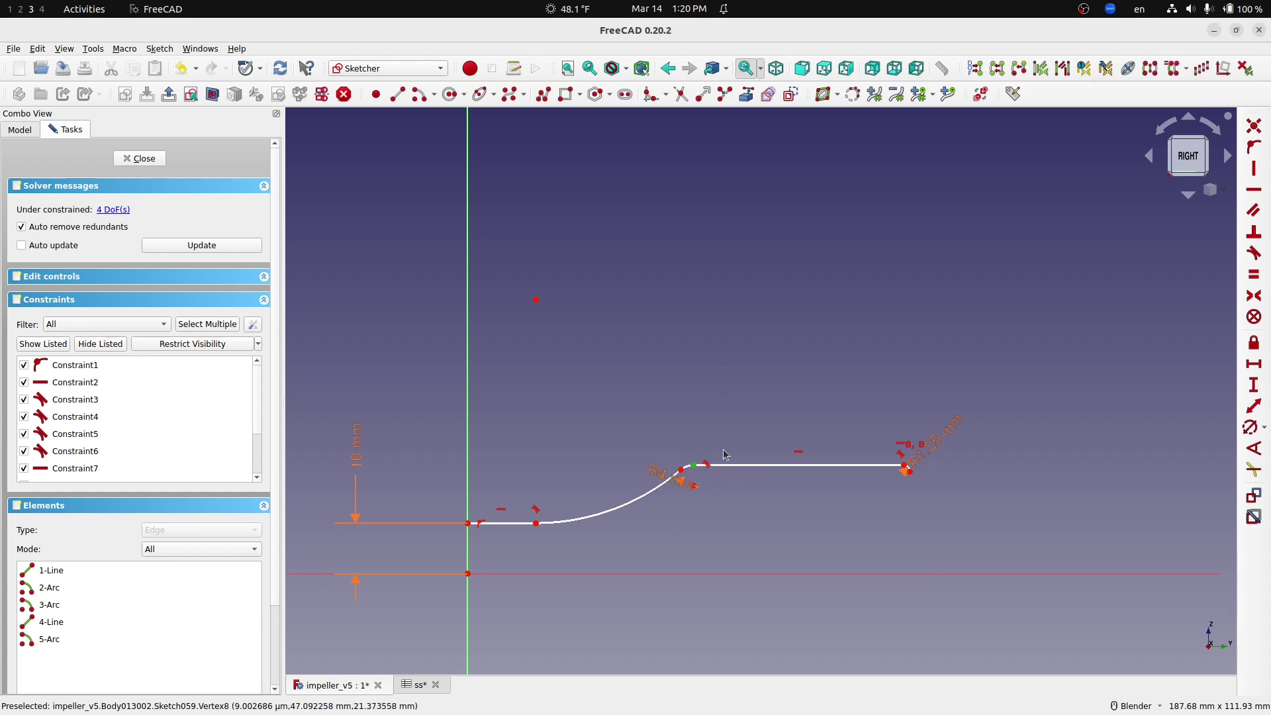
click(1253, 384)
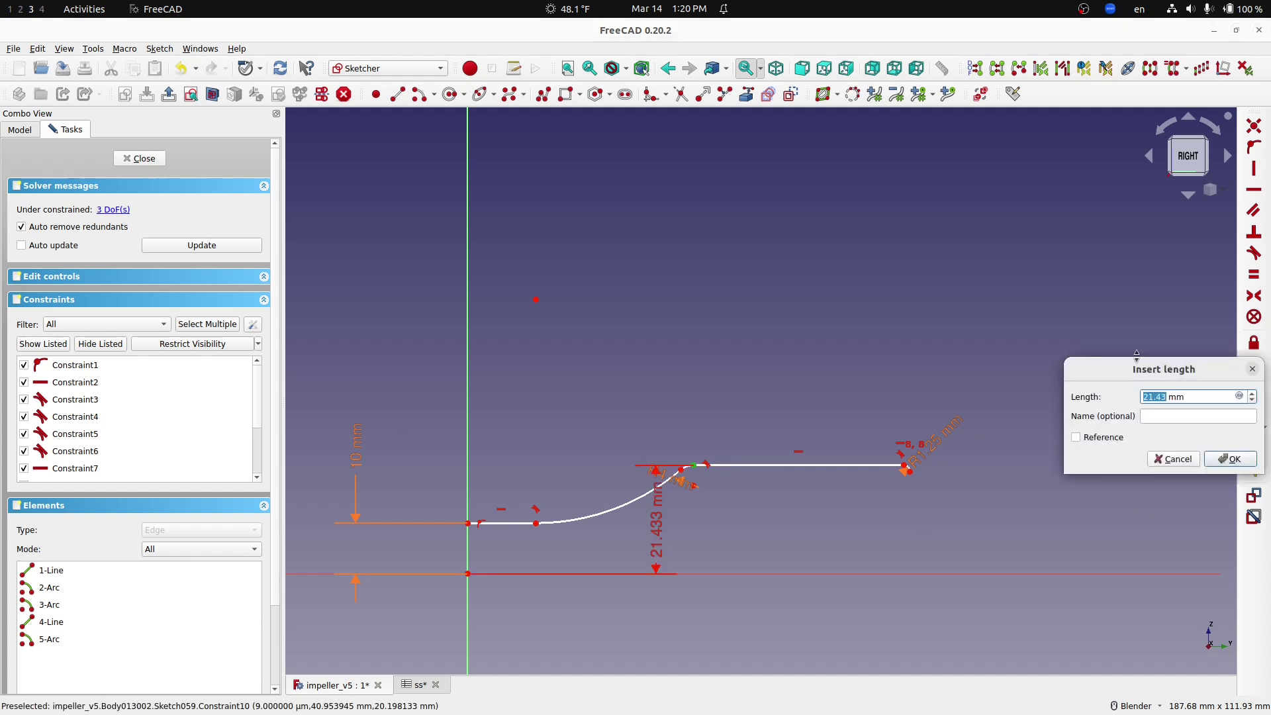
drag(1136, 371, 773, 427)
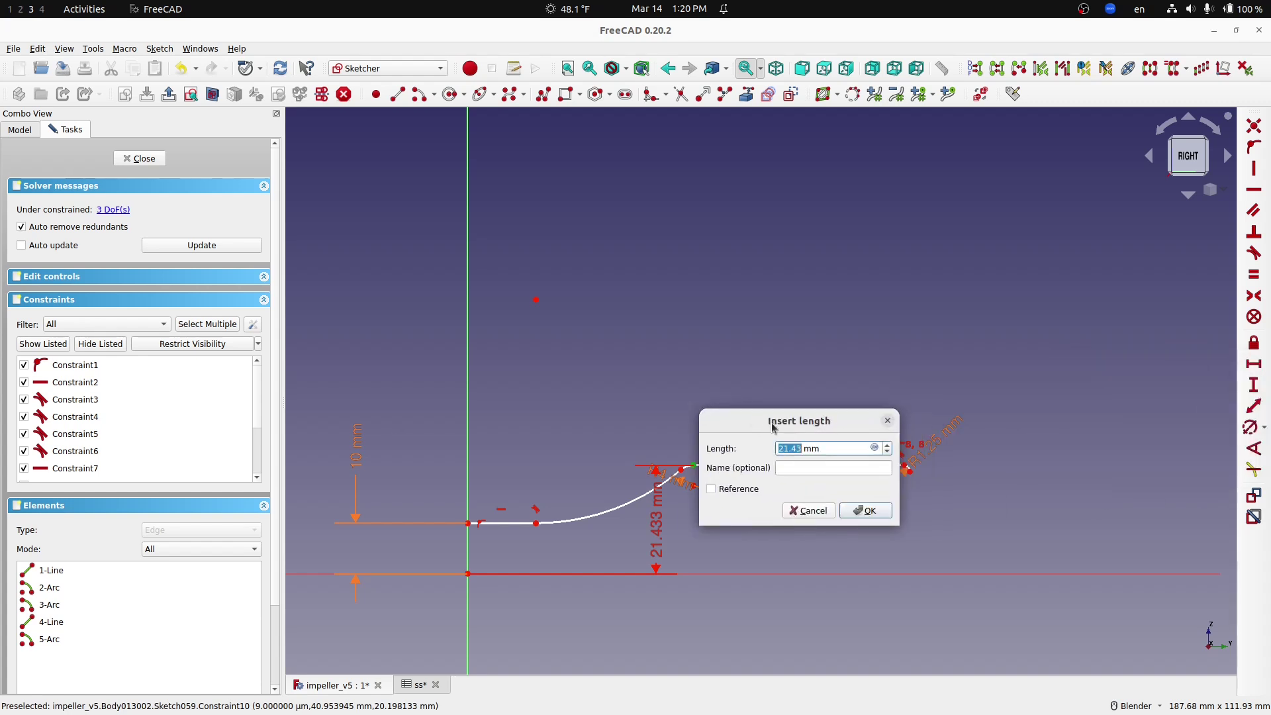
key(equal)
text(ss.blade_outer)
key(Down)
key(Return)
key(Return)
key(Return)
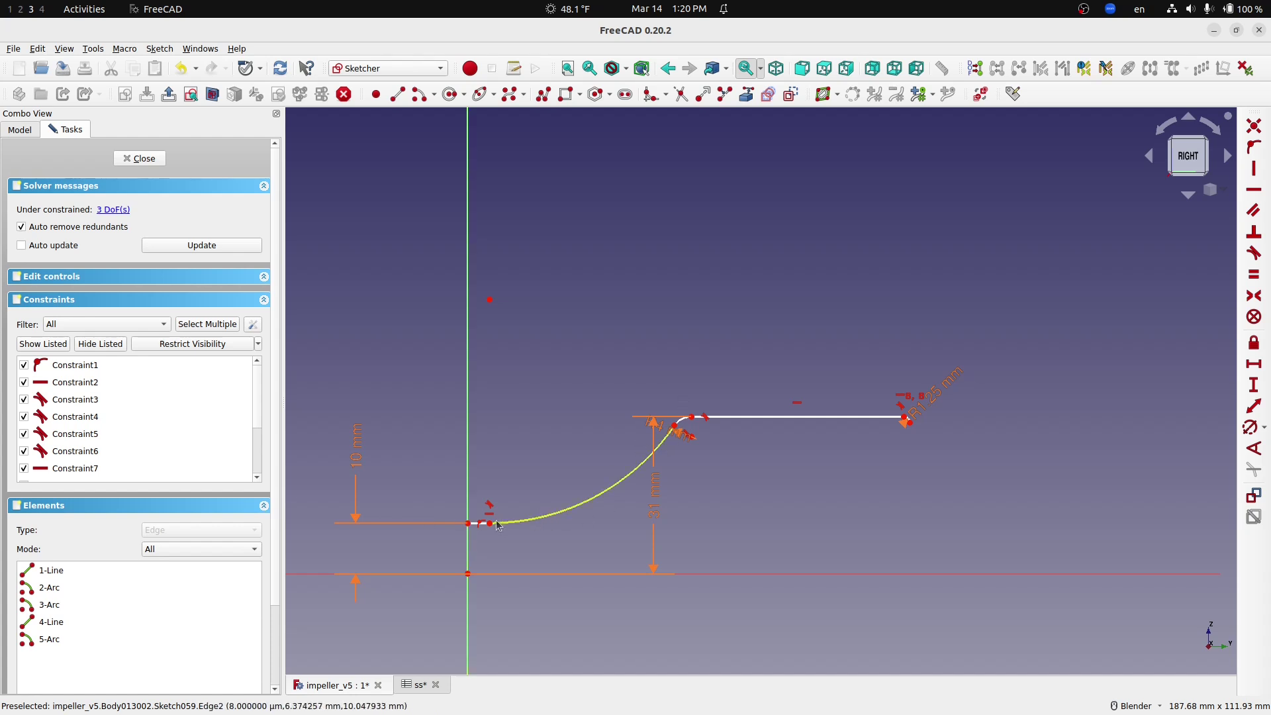
drag(490, 524, 531, 523)
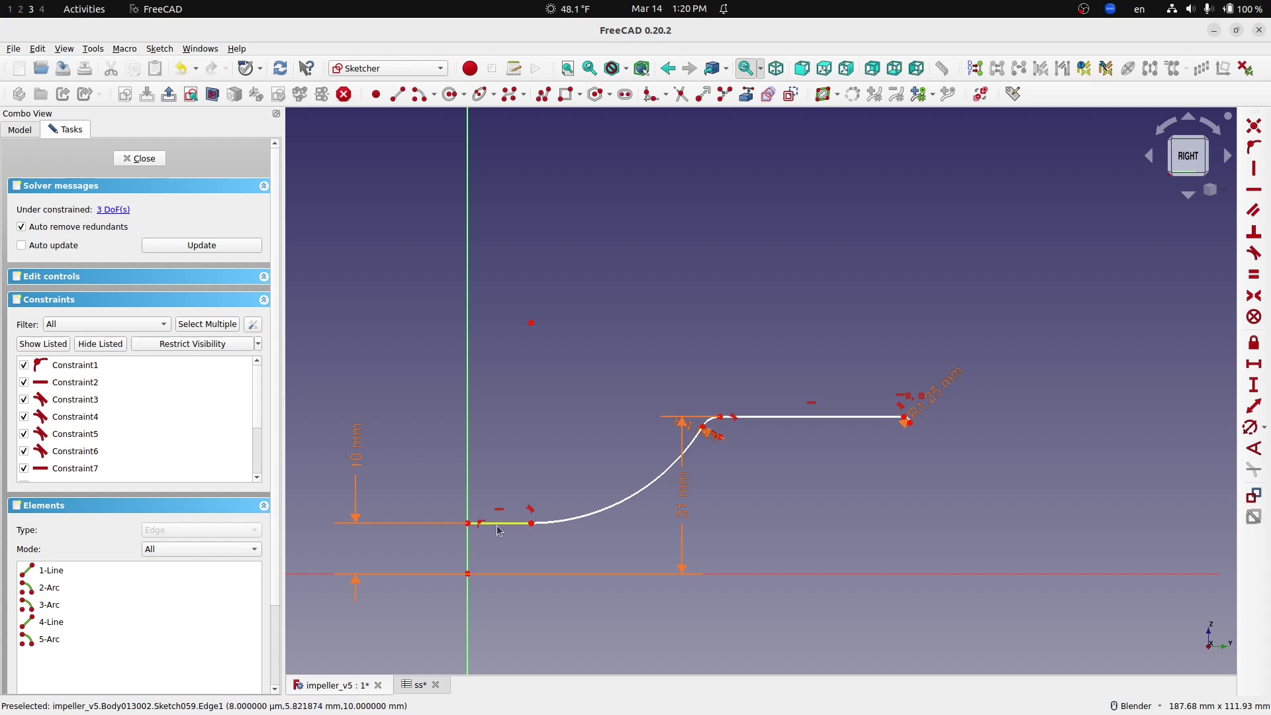
- Link the lower straight line's horizontal length to the spreadsheet parameter ss.blade_inner_r (11.5 mm), and move its dimension clear above the profile
click(498, 526)
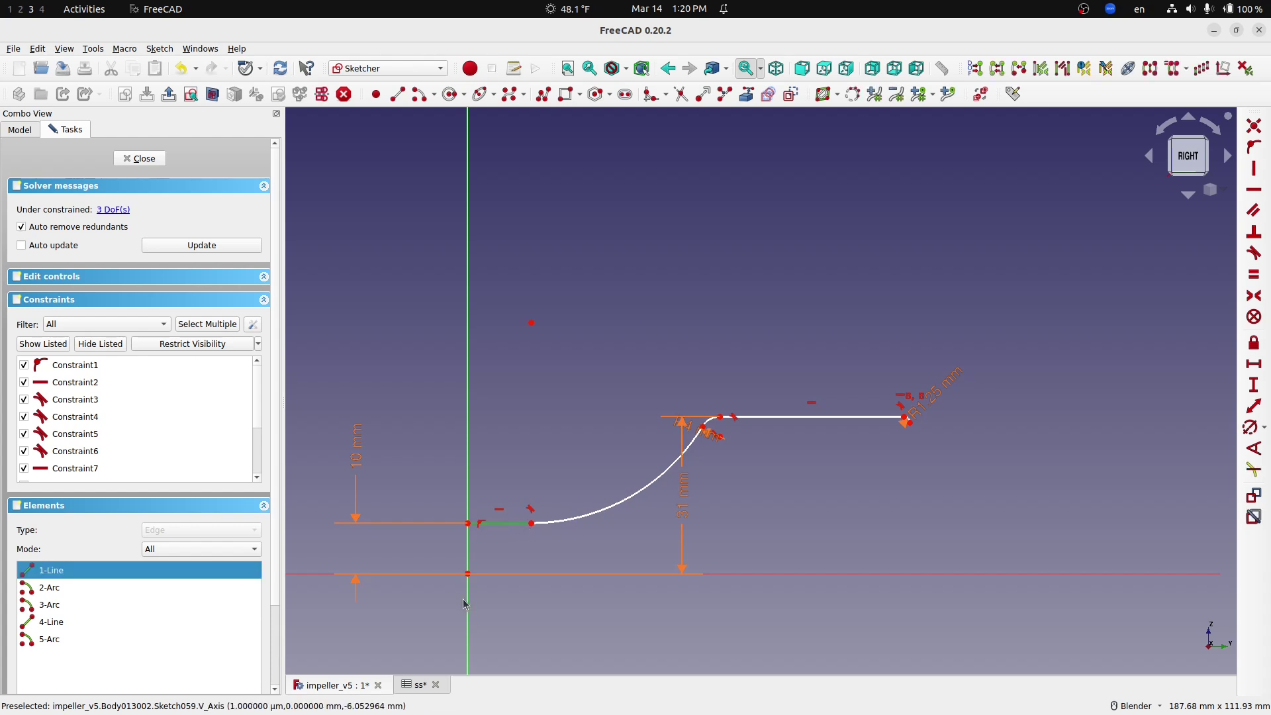
click(1253, 363)
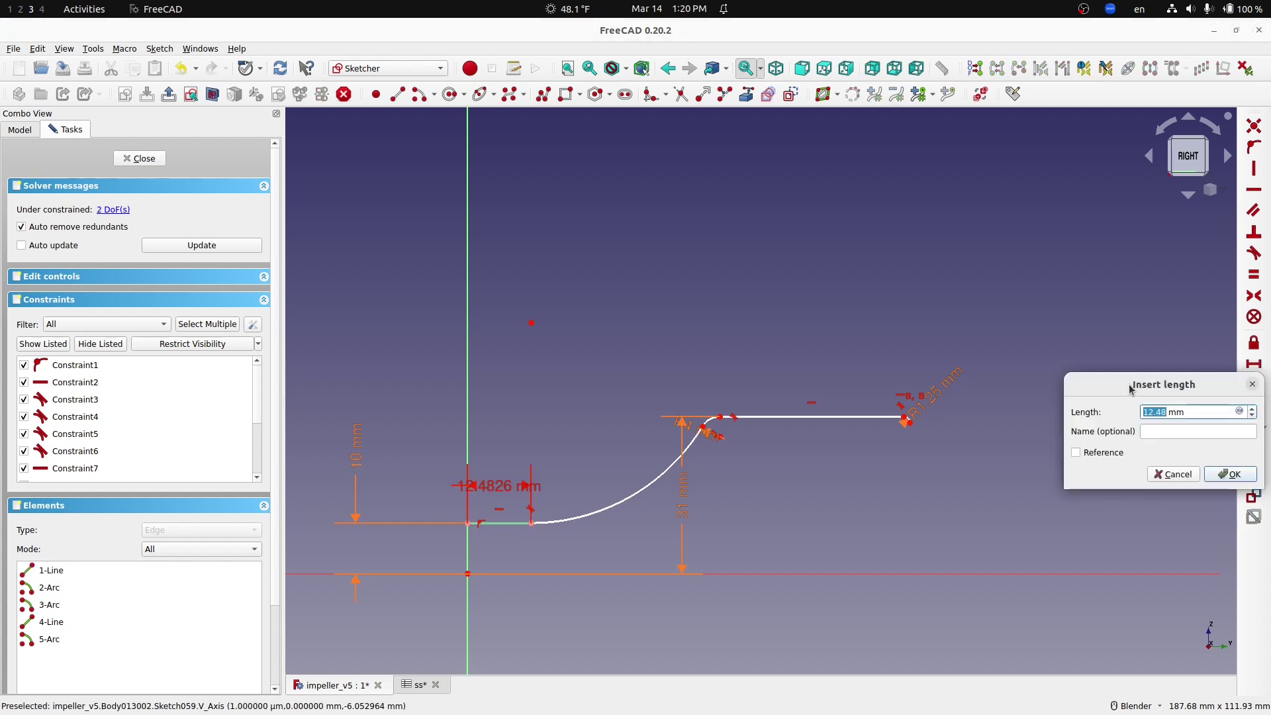
drag(1129, 385, 752, 472)
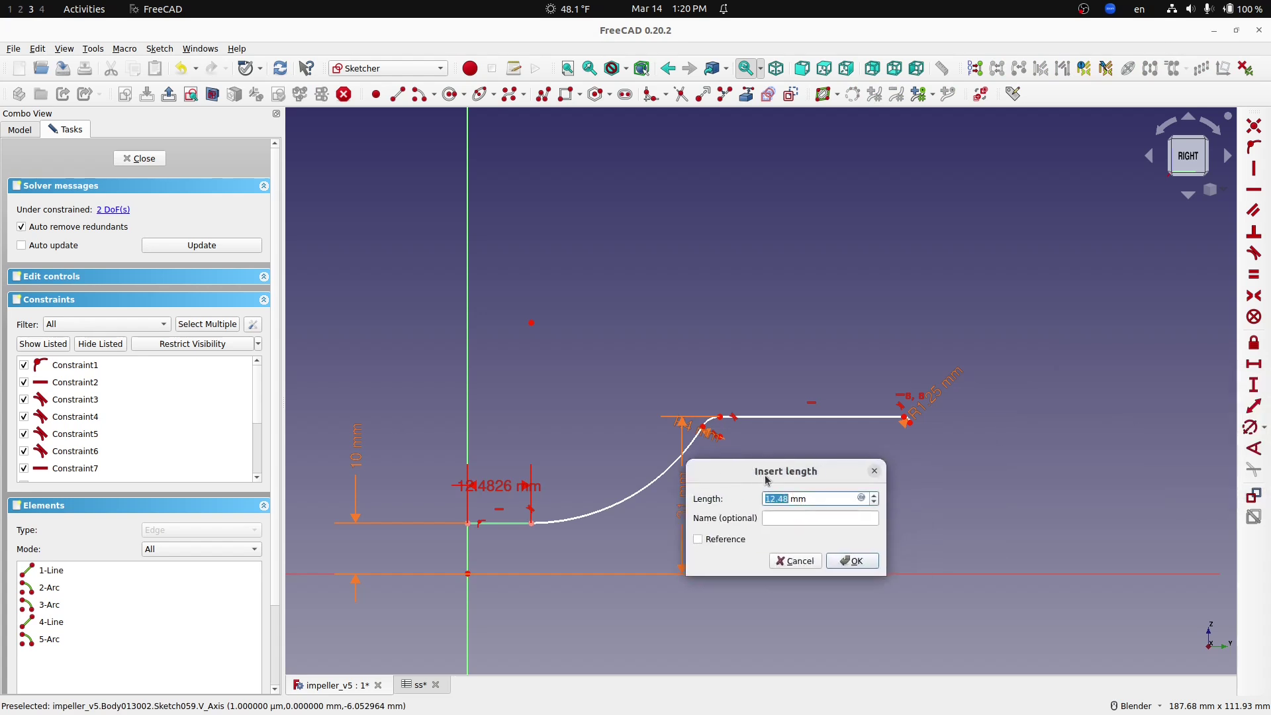
key(equal)
text(ss.bl)
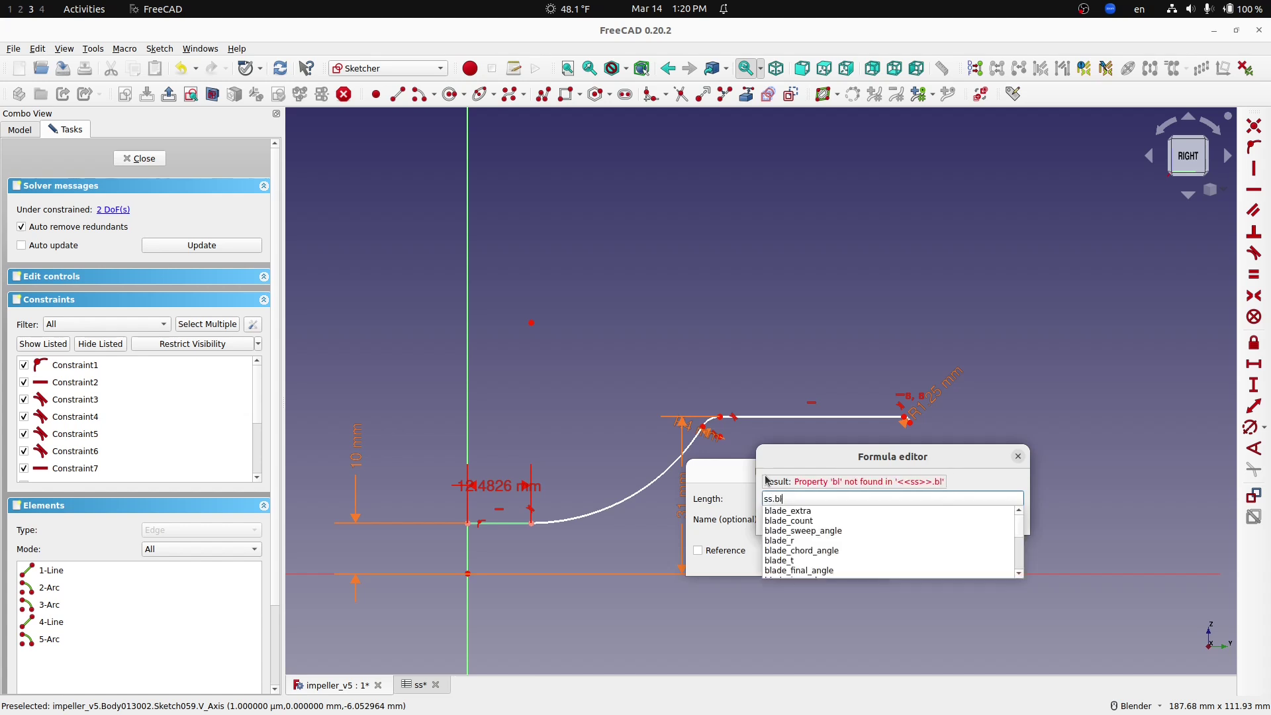
text(ade_i)
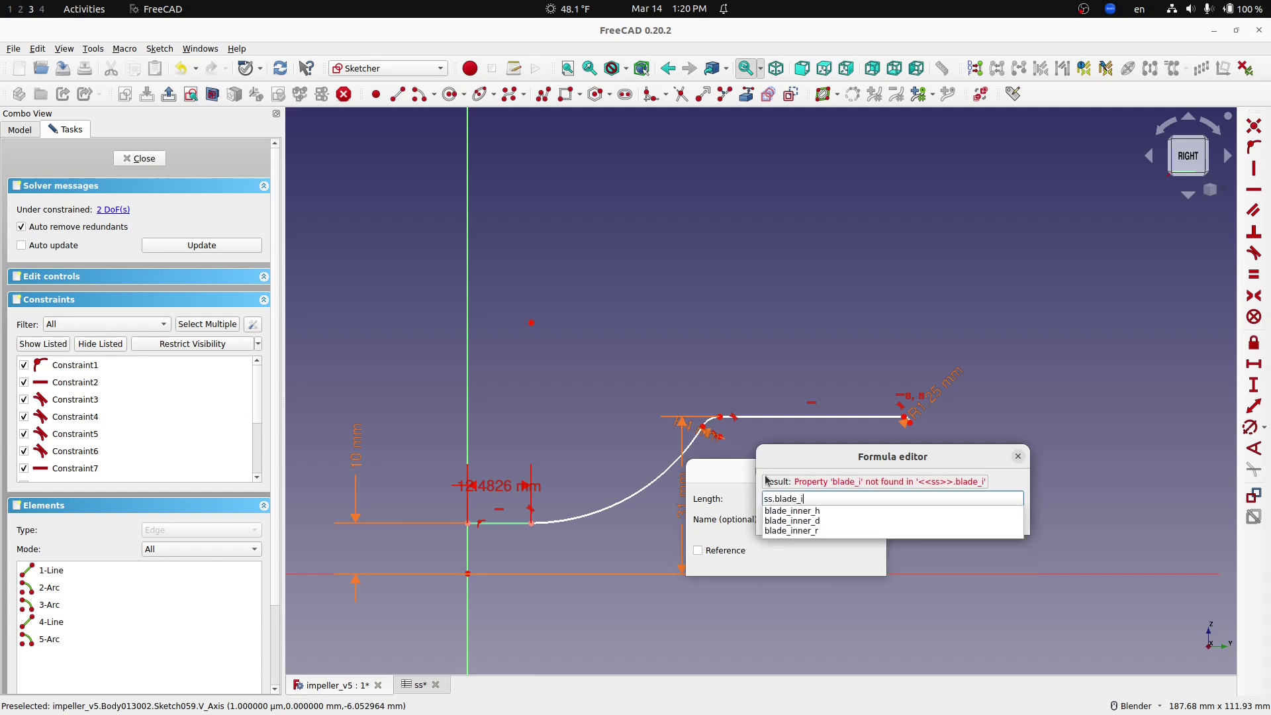
key(Down)
key(Down)
key(Down)
key(Return)
key(Return)
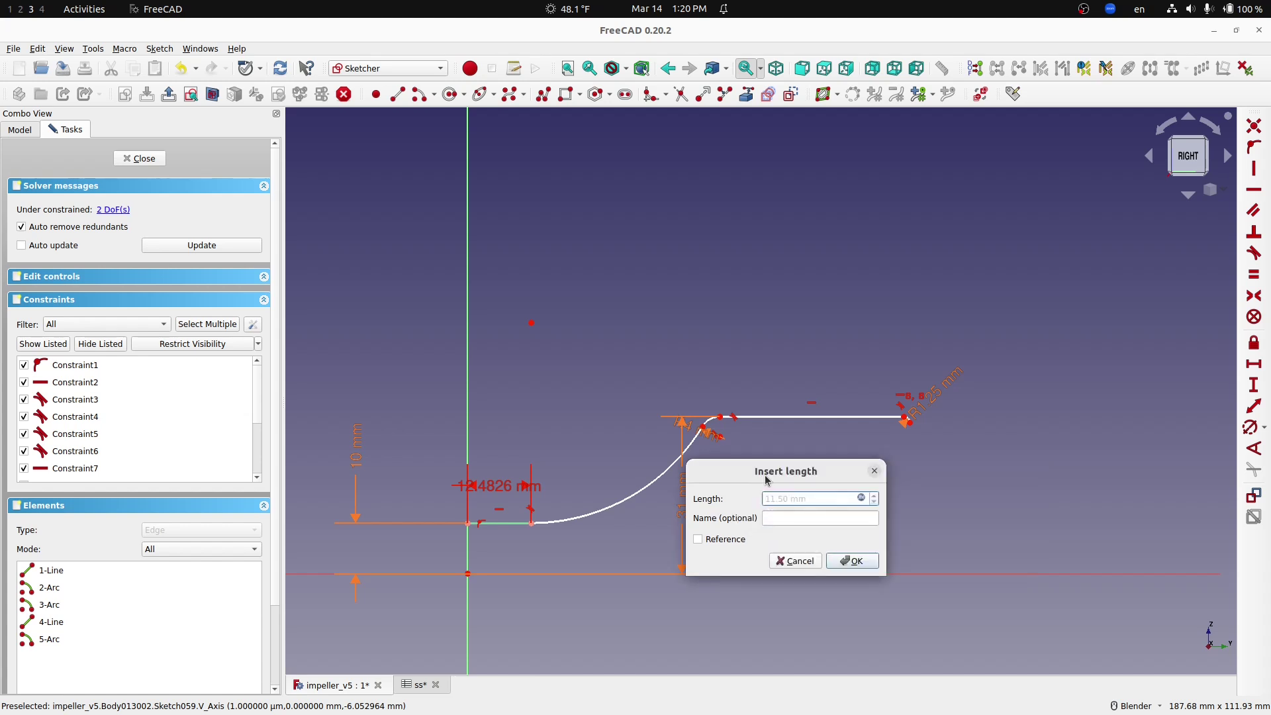
key(Return)
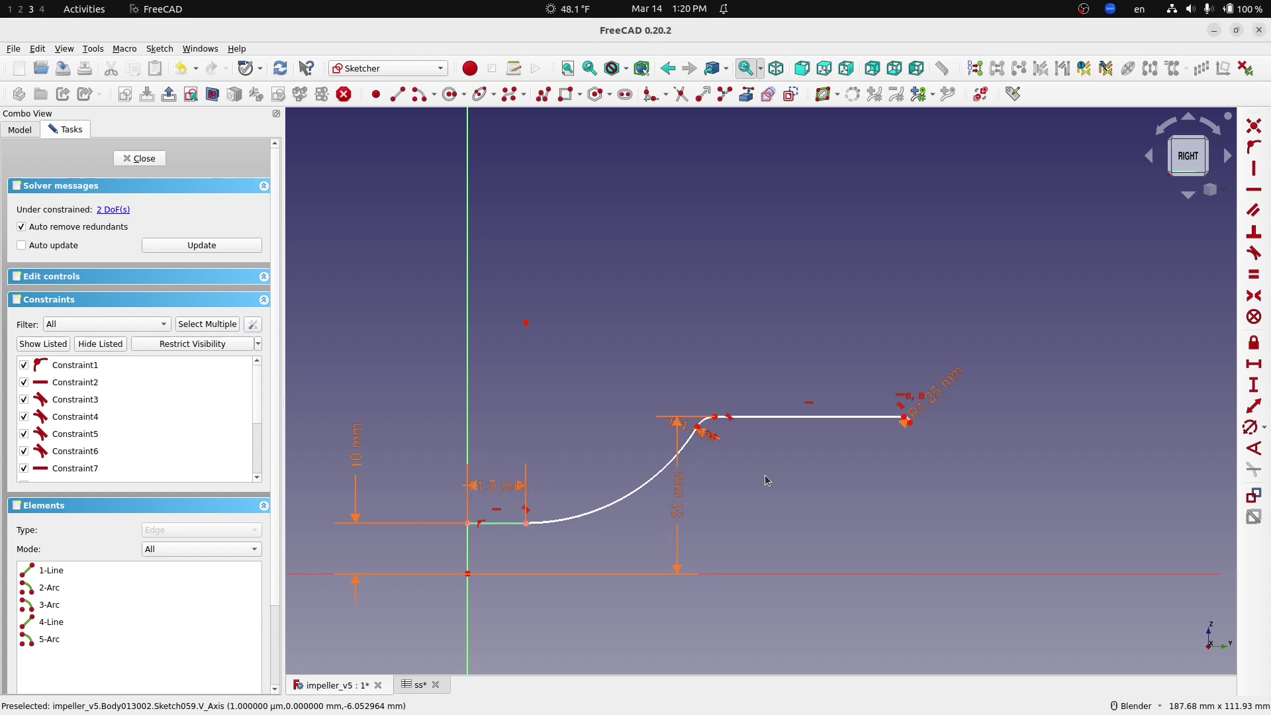
click(702, 429)
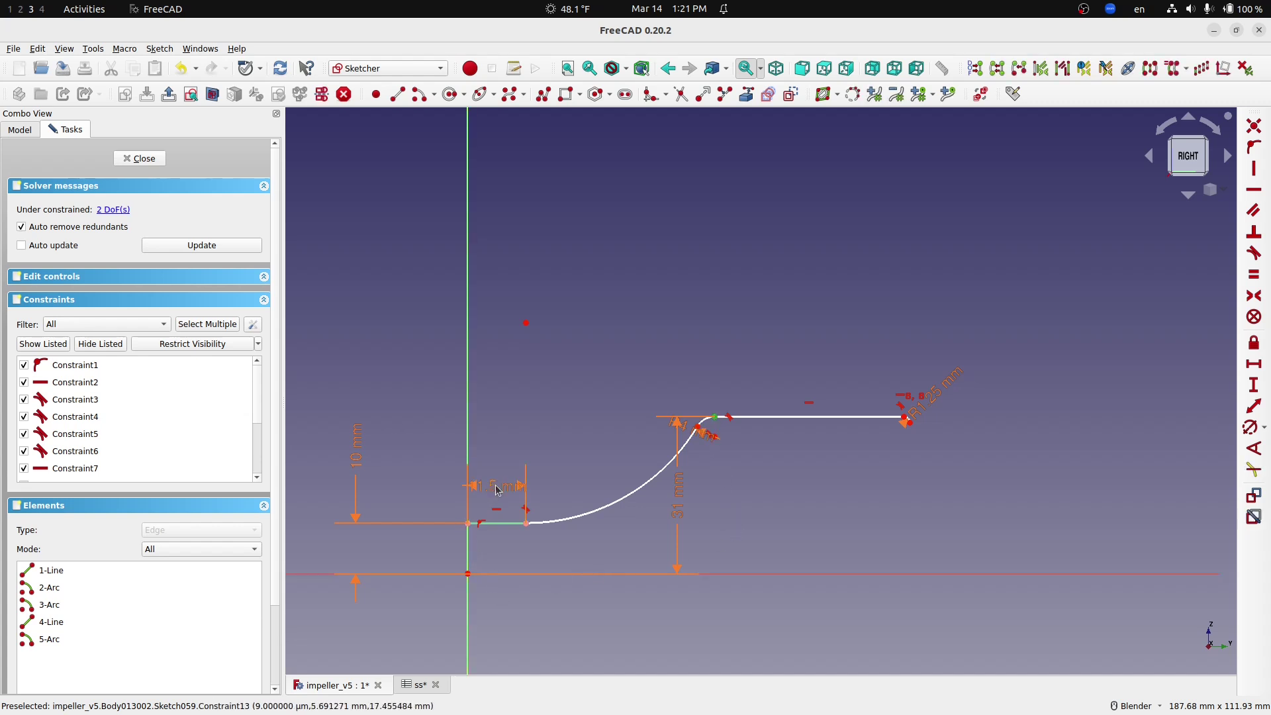
drag(498, 488, 407, 344)
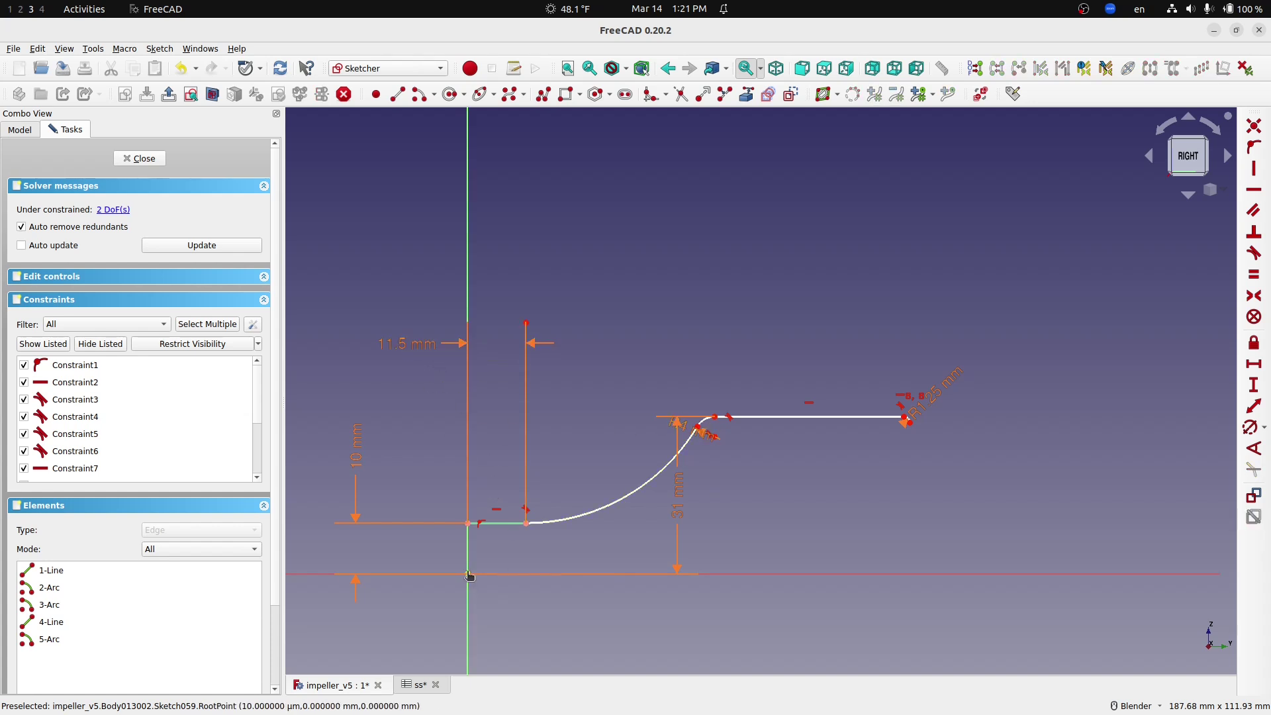
- Link the horizontal distance from the origin to the upper line's inner endpoint to the spreadsheet parameter ss.blade_outer_r (32.5 mm)
click(735, 417)
click(431, 615)
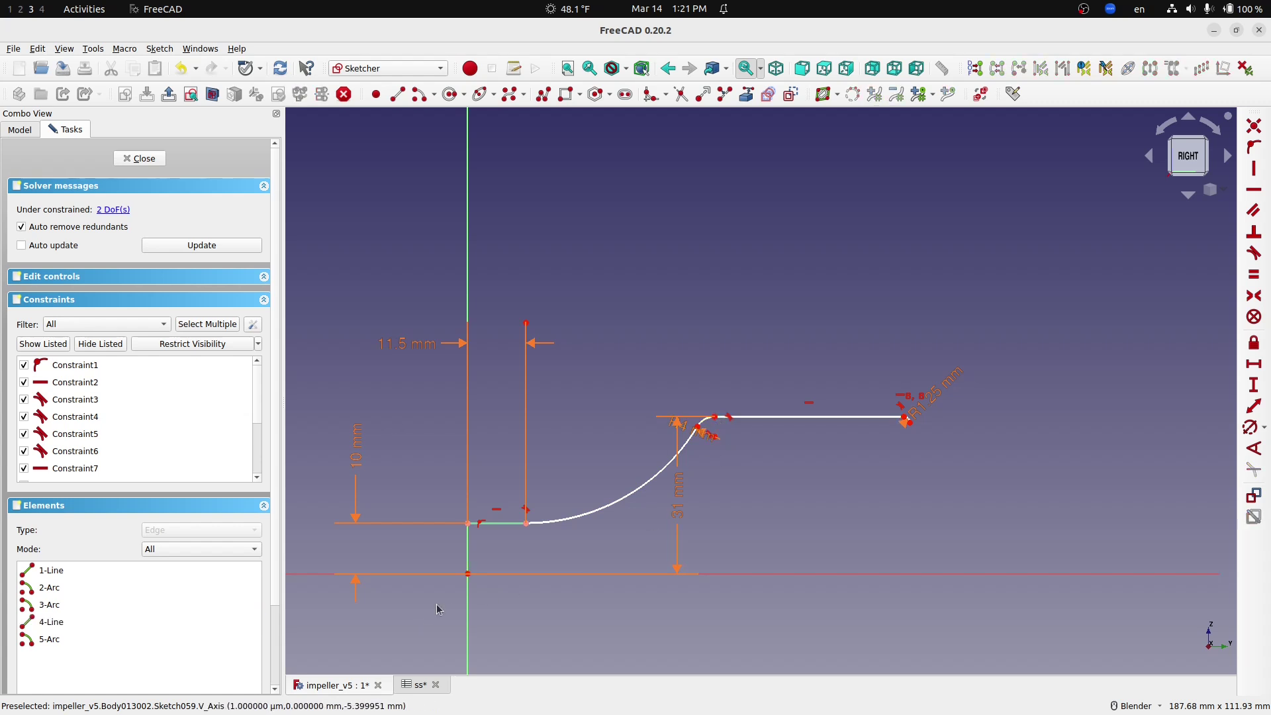
click(468, 573)
click(716, 417)
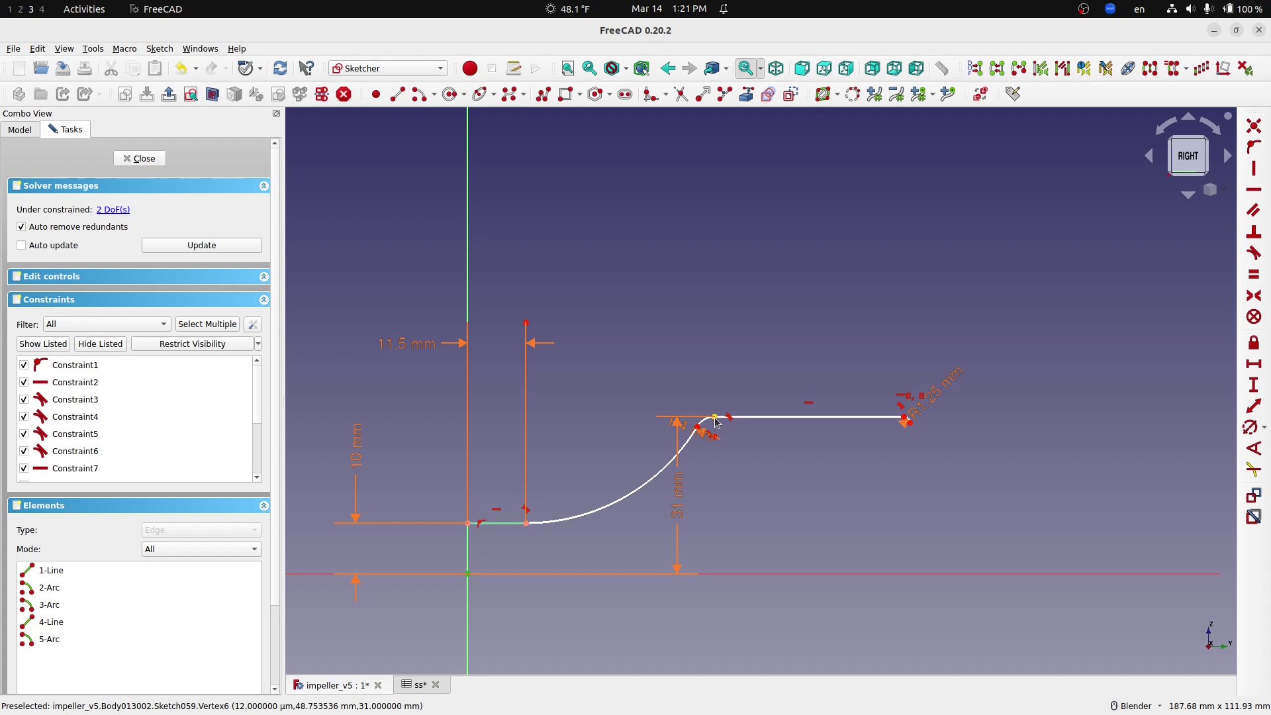
click(1252, 372)
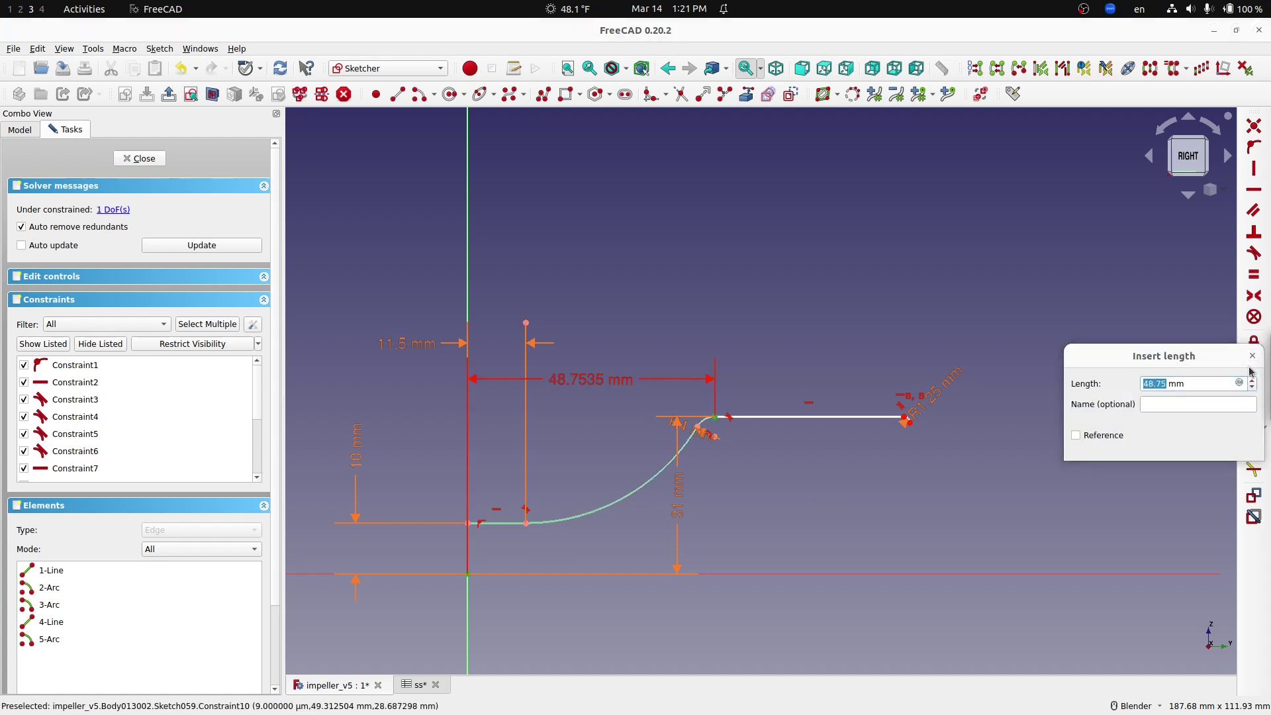
key(=)
text(ss.blade)
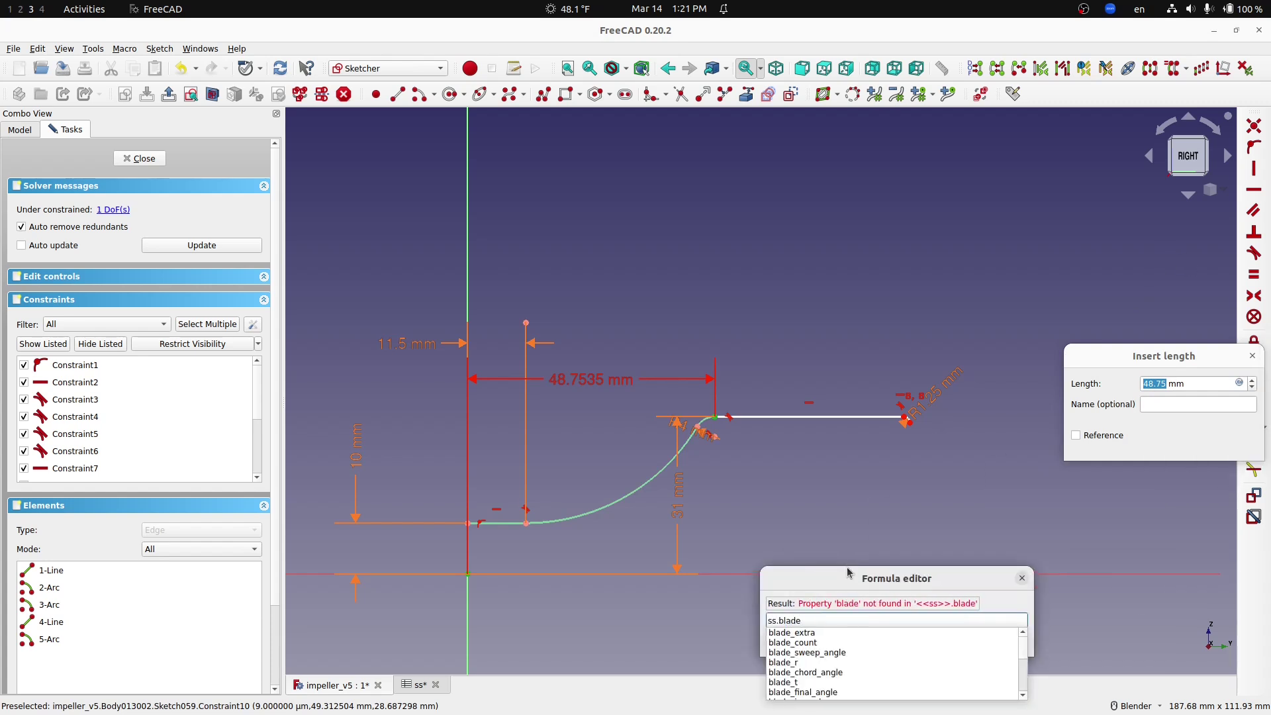
text(_out)
key(Down)
key(Down)
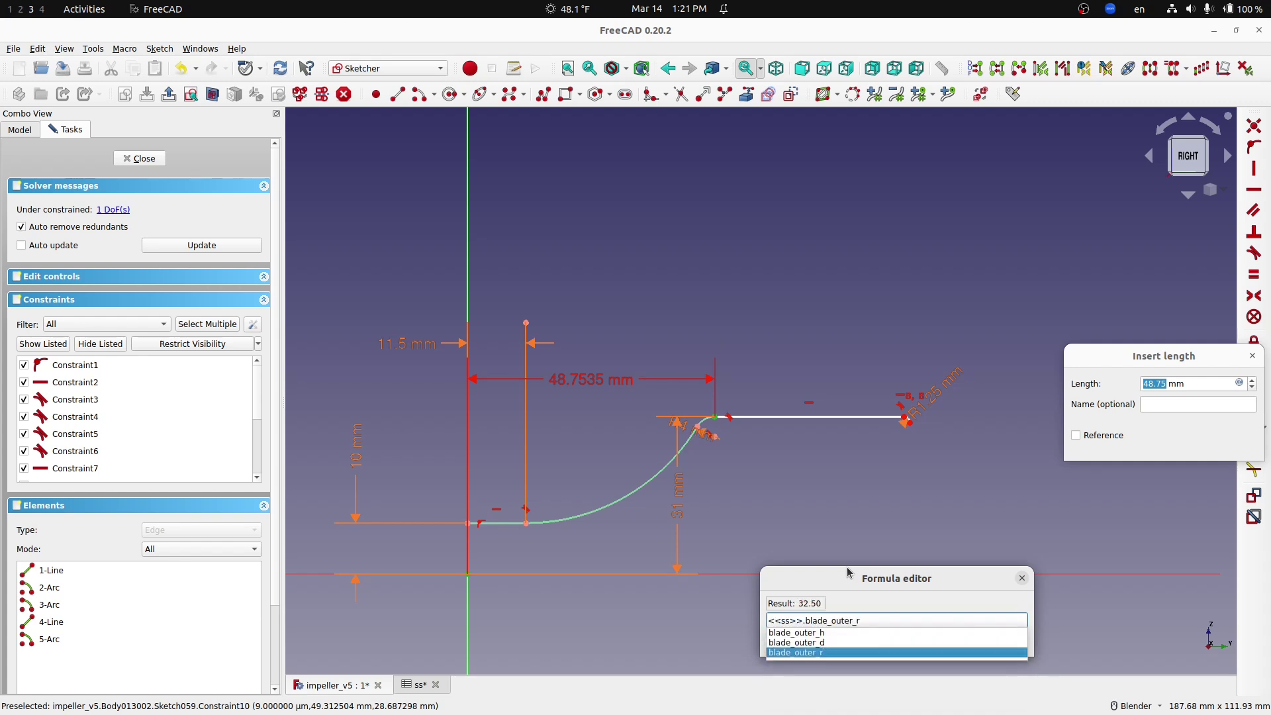
key(Return)
key(Return)
key(Return)
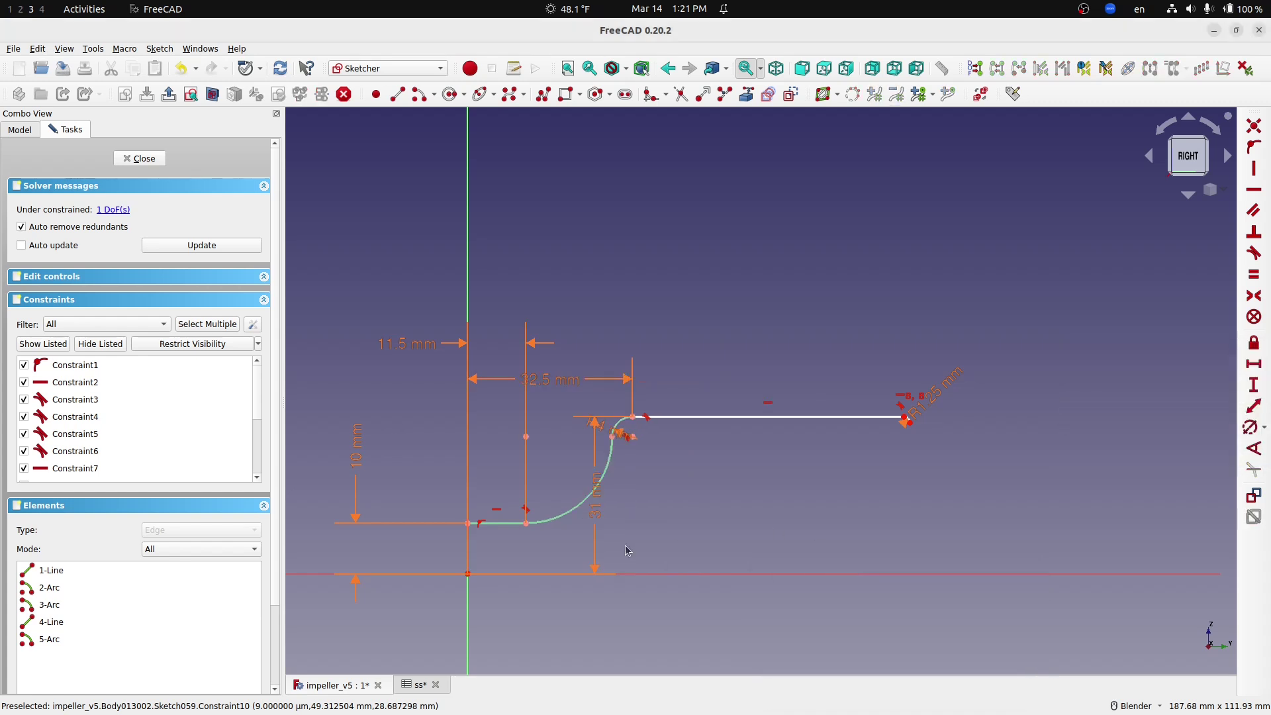
scroll(602, 523, up, 2)
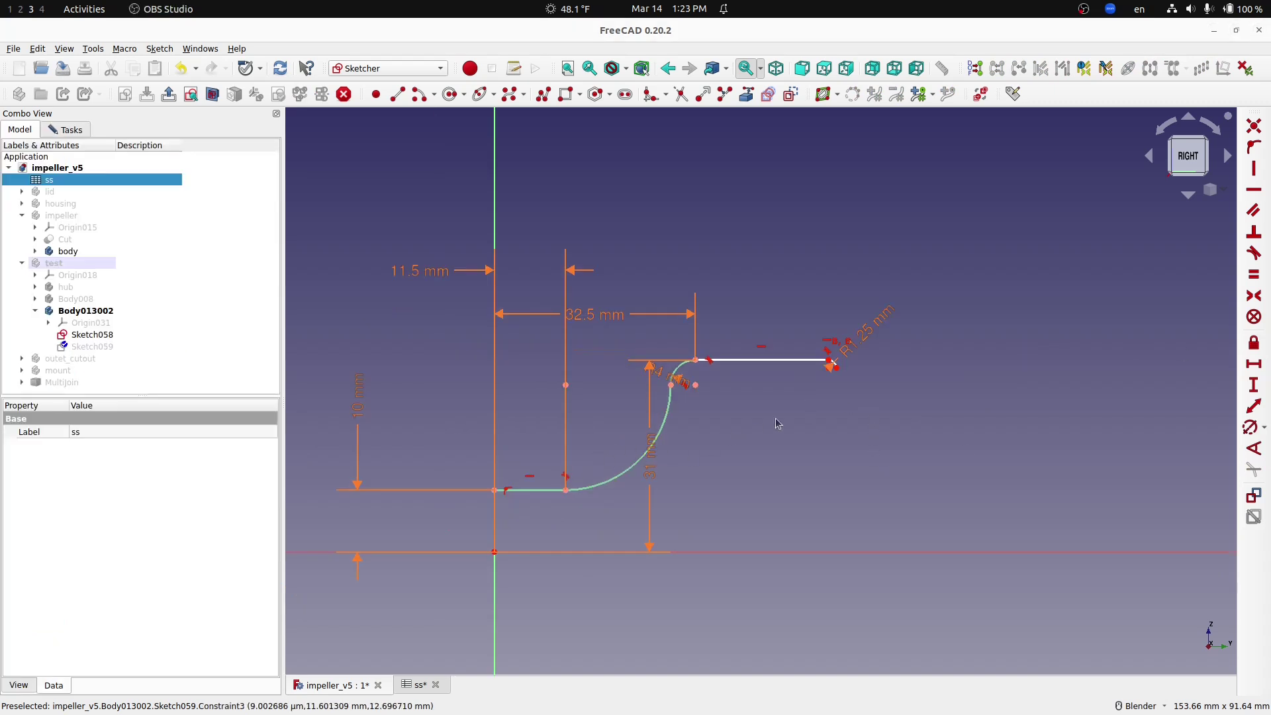
click(838, 374)
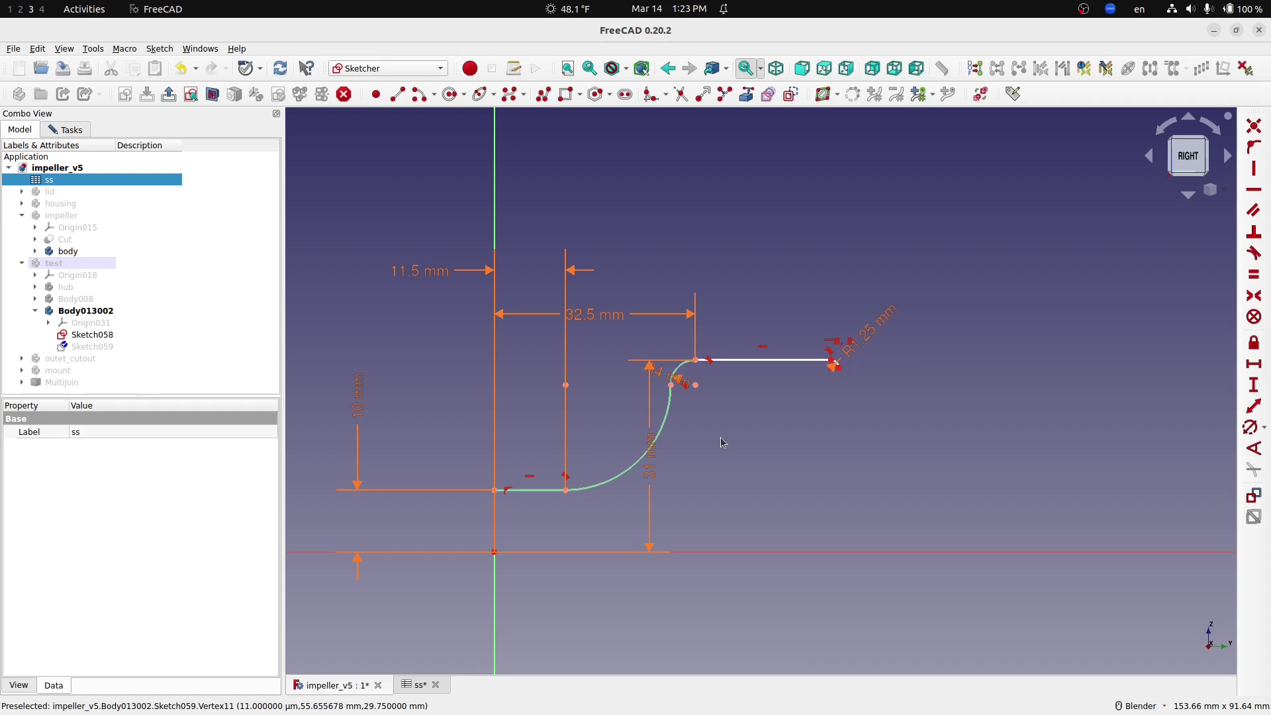
click(838, 373)
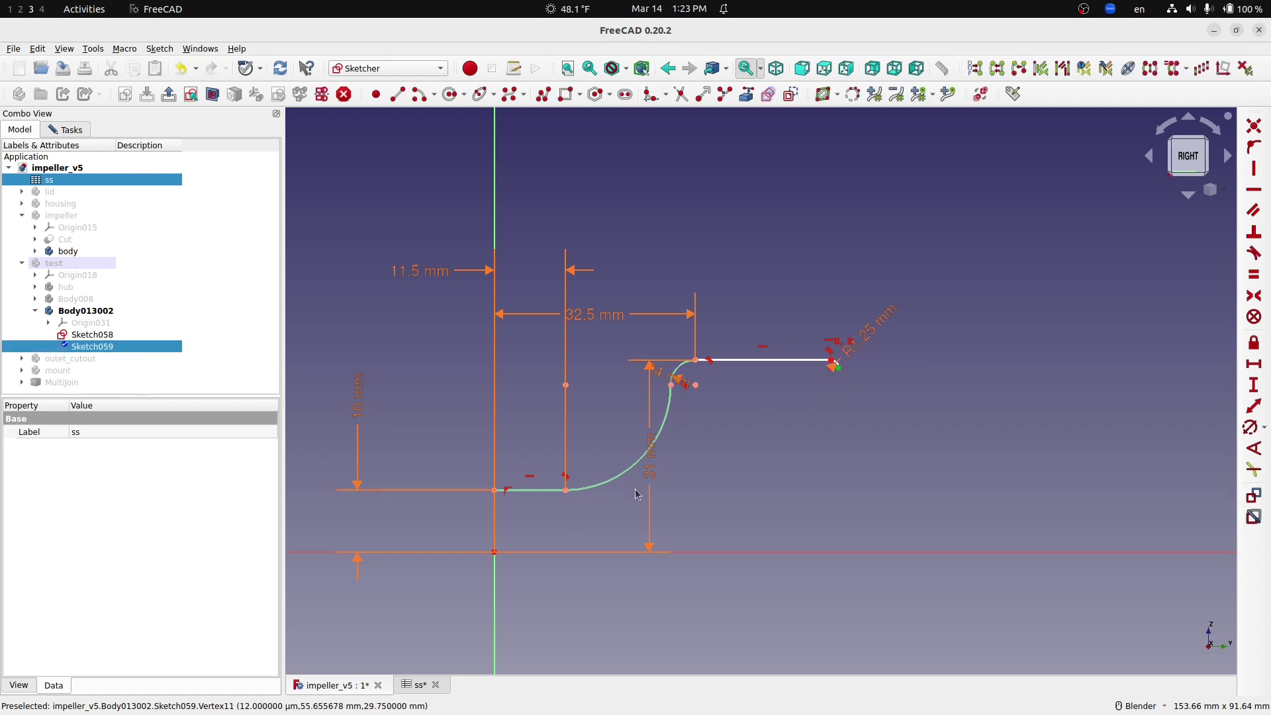
click(495, 491)
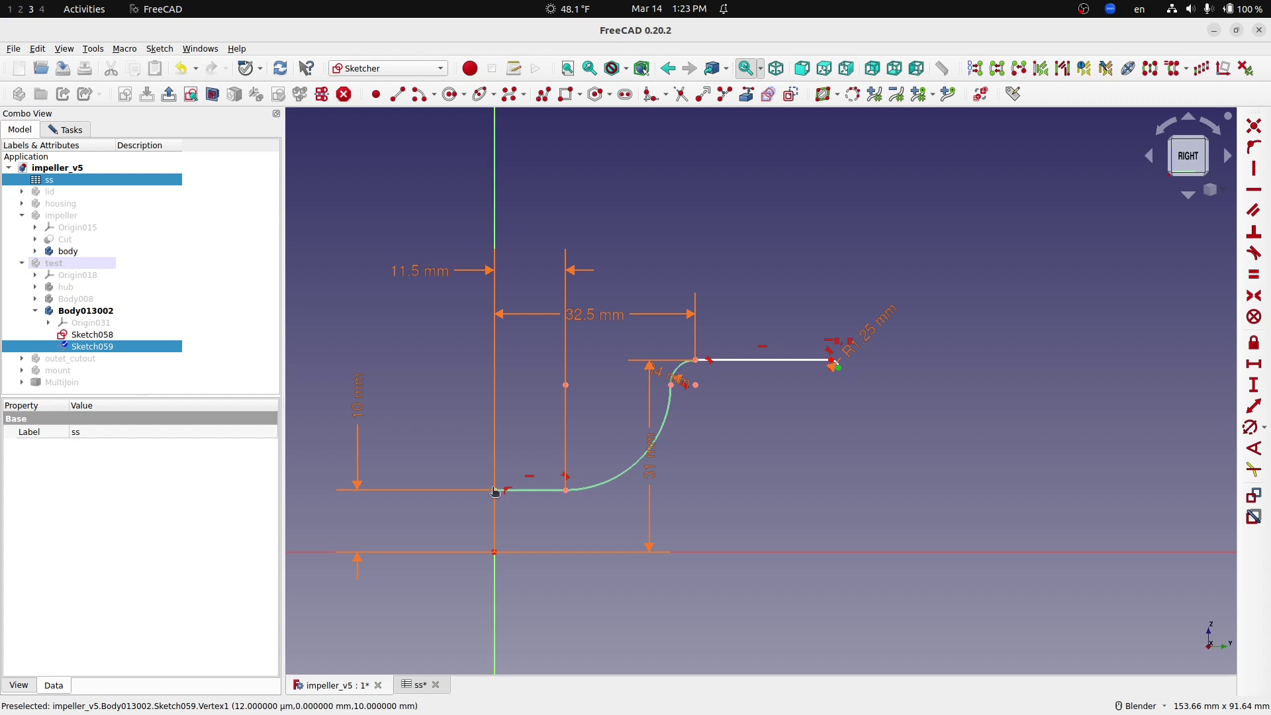
click(1254, 364)
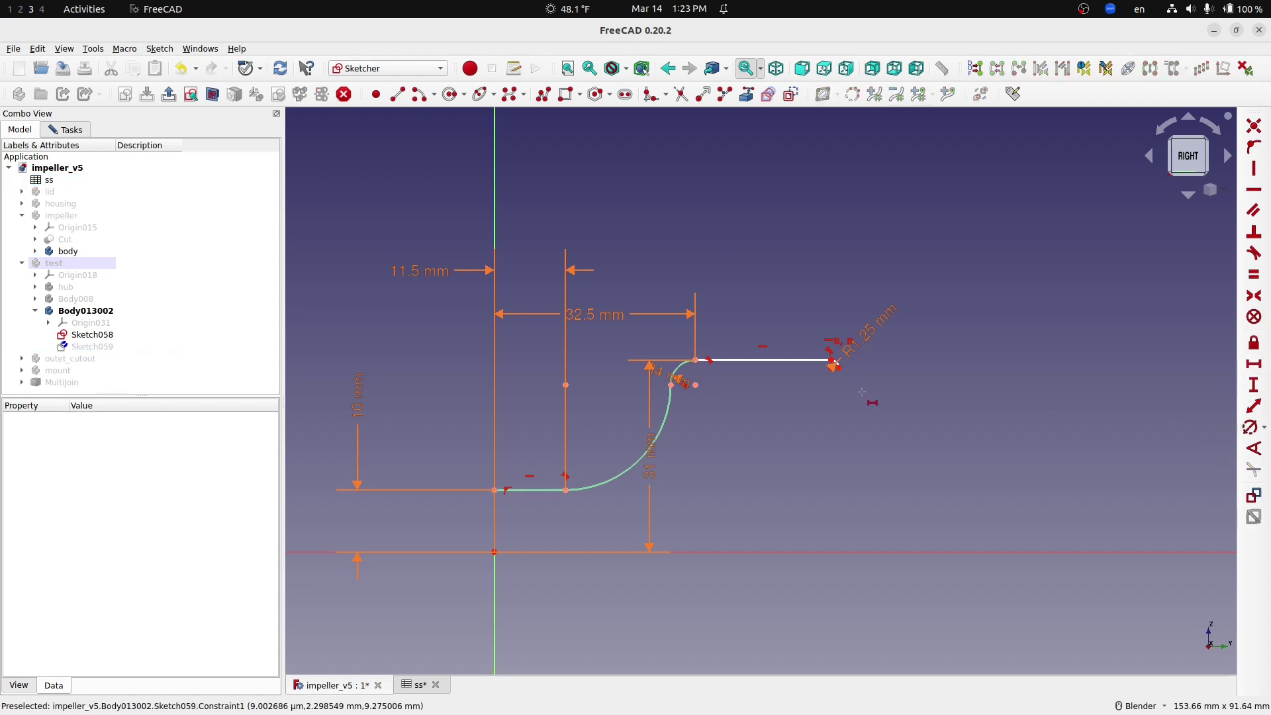
- Link the horizontal distance between the profile's start point and the outer end of the small tip arc to ss.base_r (62 mm)
click(838, 366)
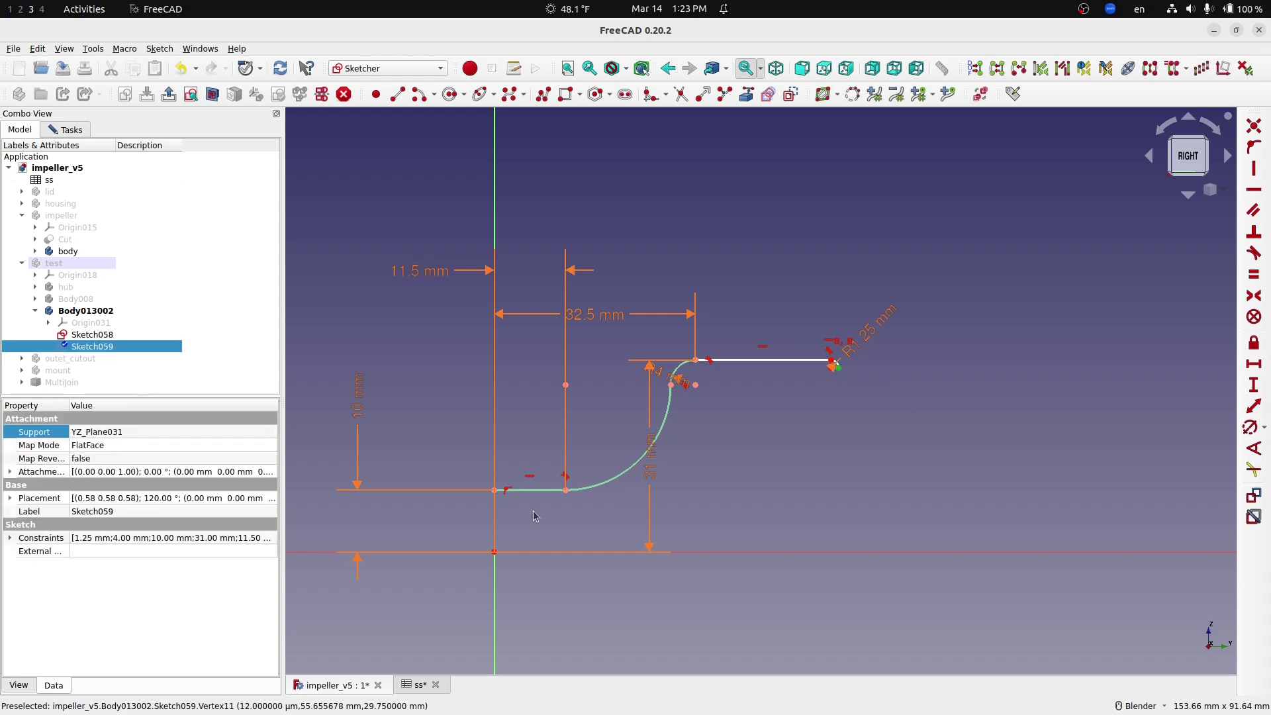
click(496, 492)
click(1253, 364)
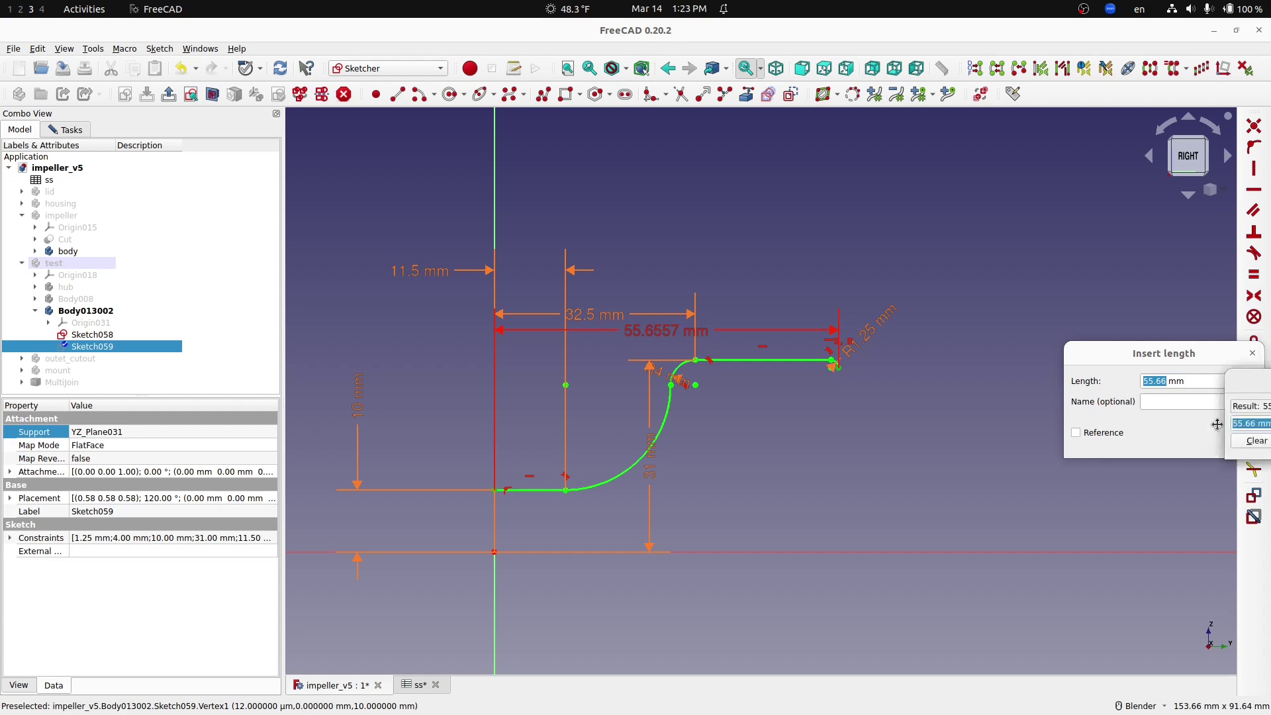
key(equal)
text(ss.)
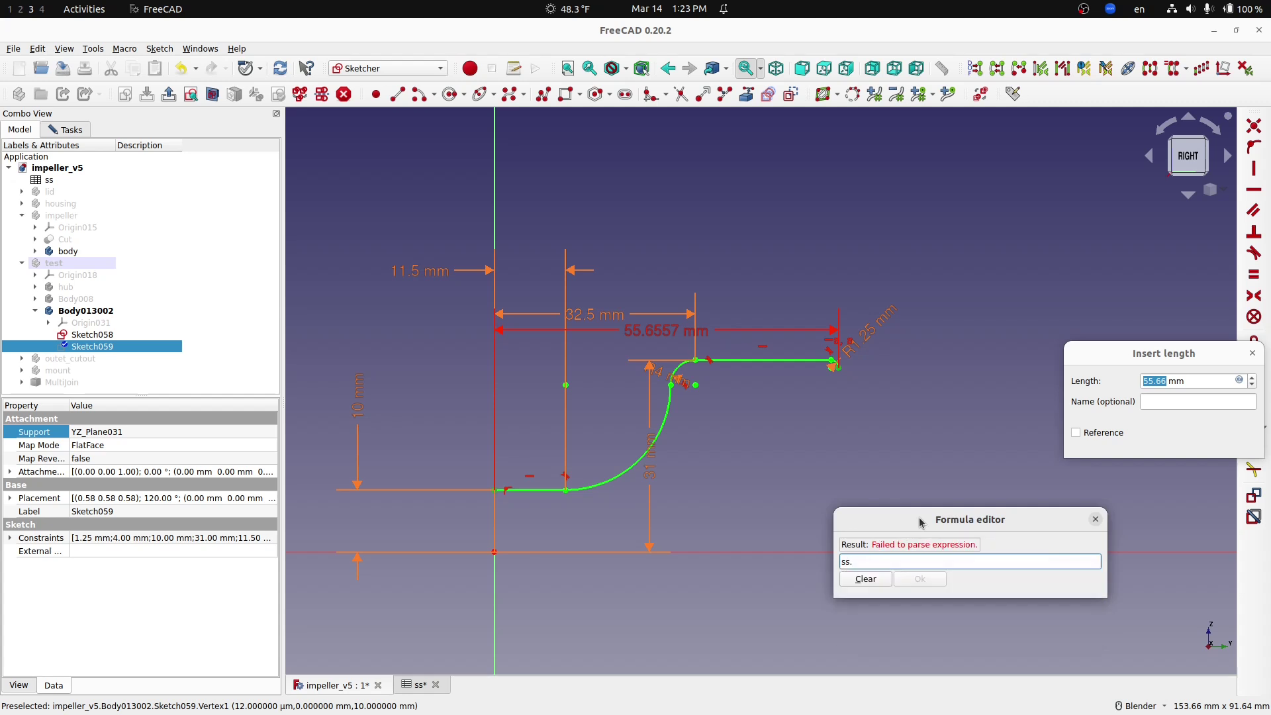
text(base)
key(Down)
key(Down)
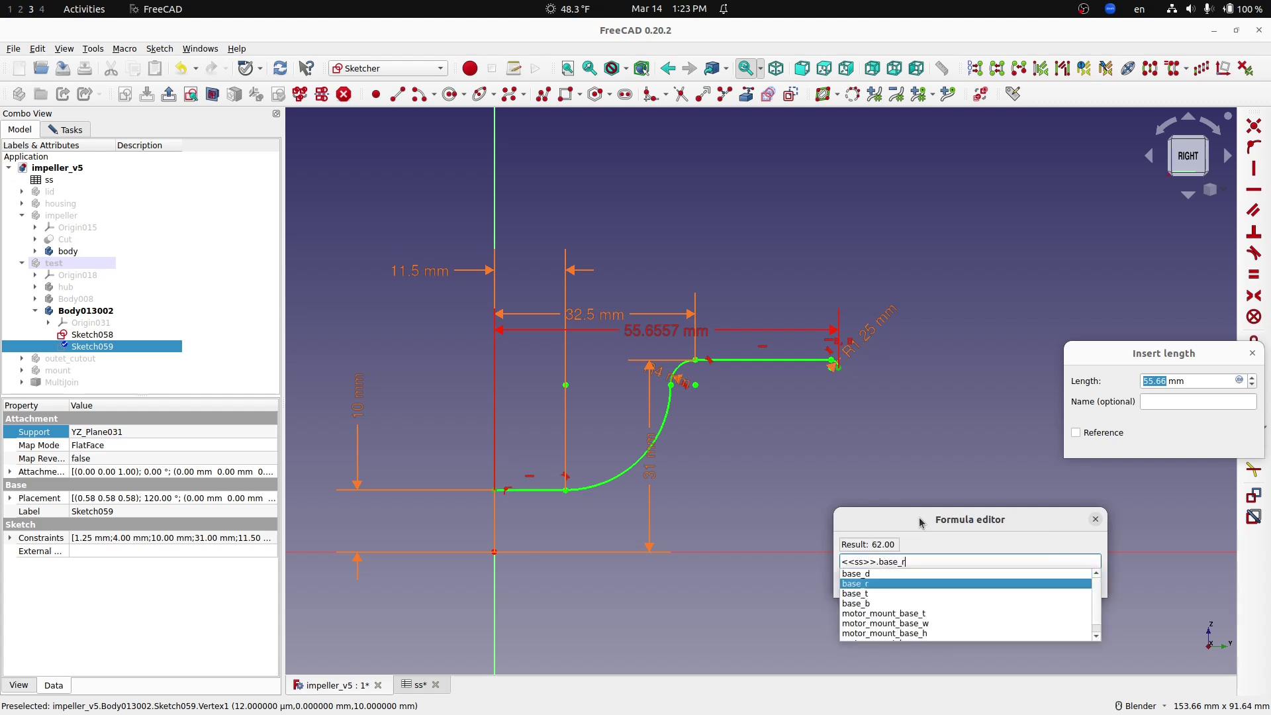
key(Return)
key(Return)
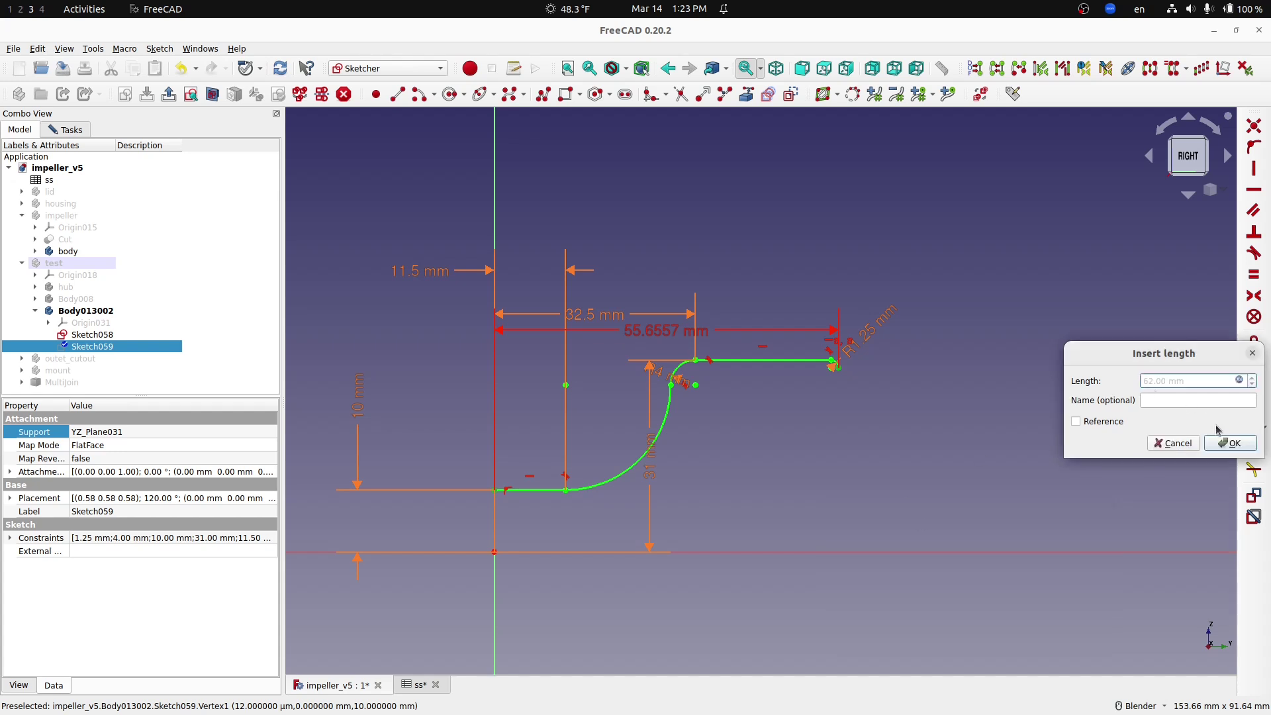
click(1230, 444)
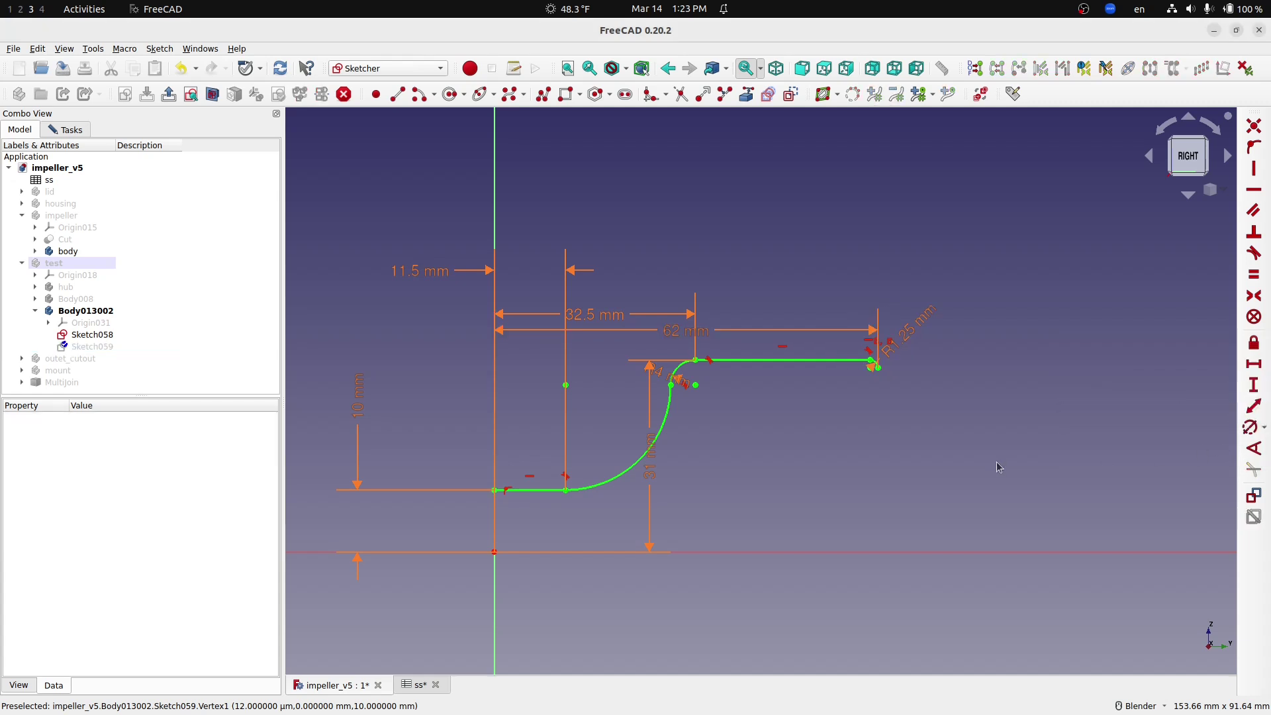
- Spread out the 62 mm, 11.5 mm and 31 mm dimensions so they no longer crowd the profile, and finish editing the sketch
drag(689, 328, 710, 179)
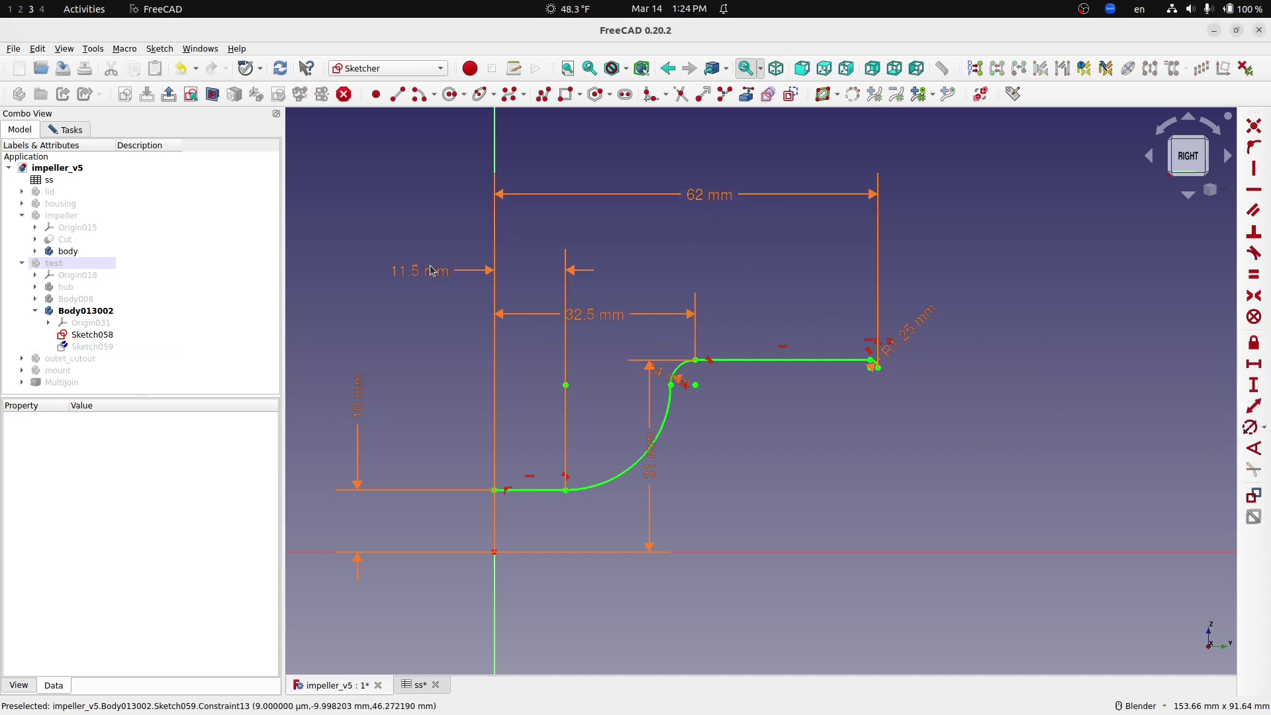
drag(422, 275, 428, 378)
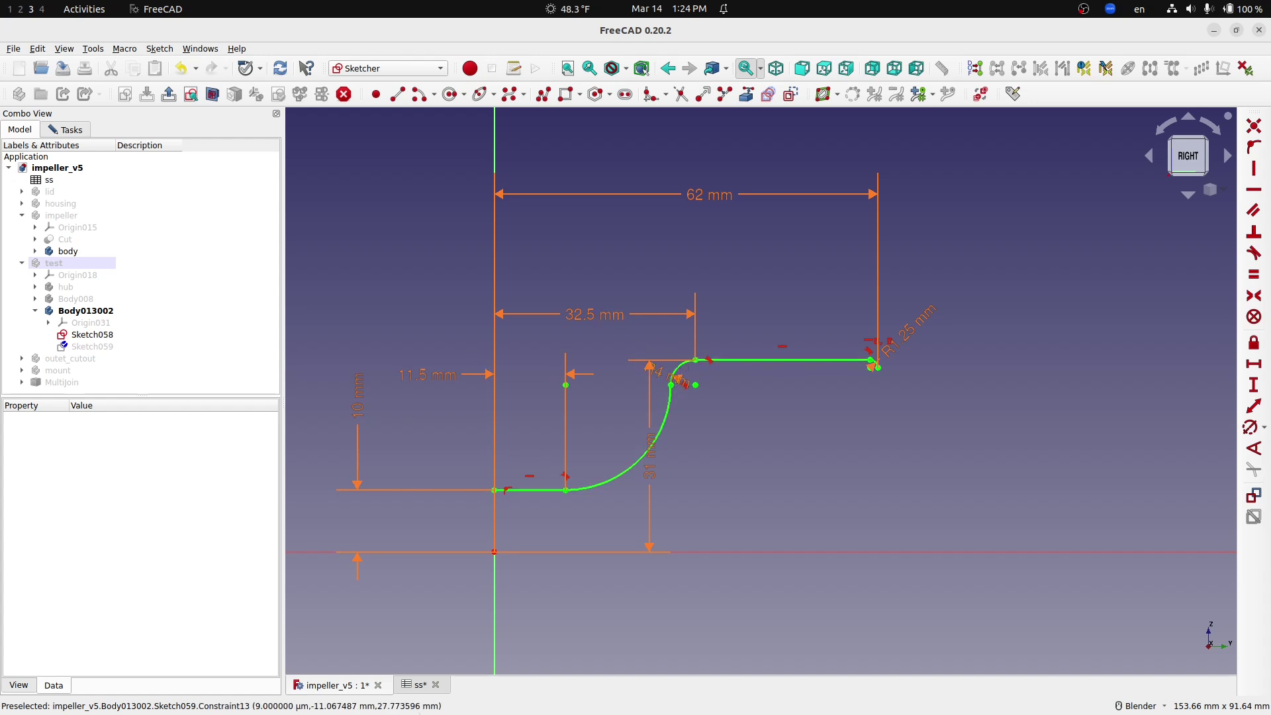
drag(651, 460, 801, 473)
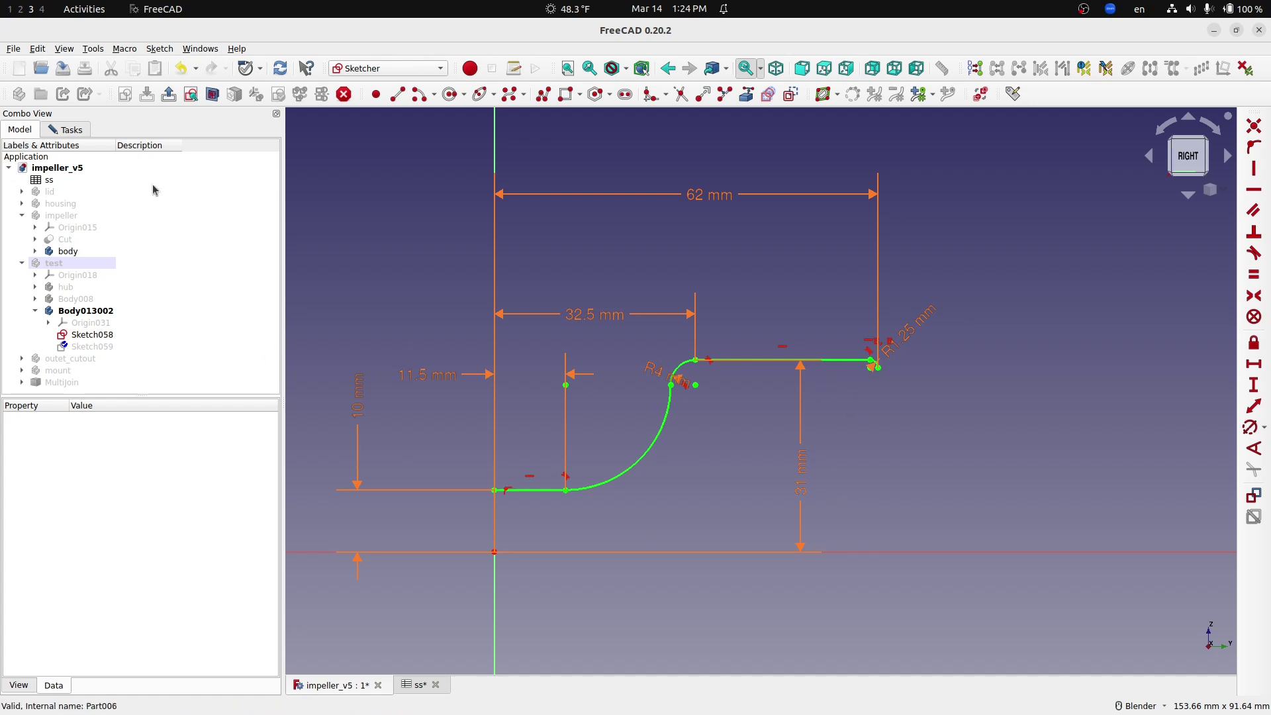
click(74, 129)
click(130, 159)
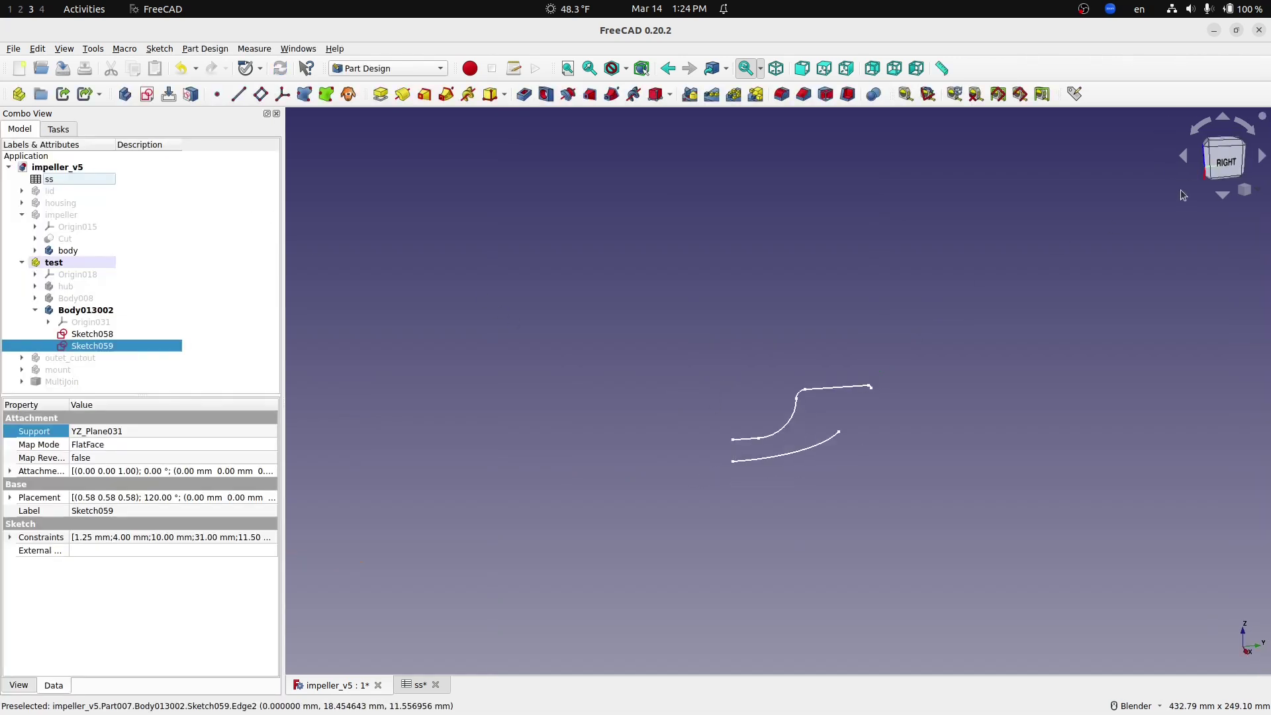
- Examine how the side profile sits relative to the curved blade arc in isometric and other 3D views
click(775, 69)
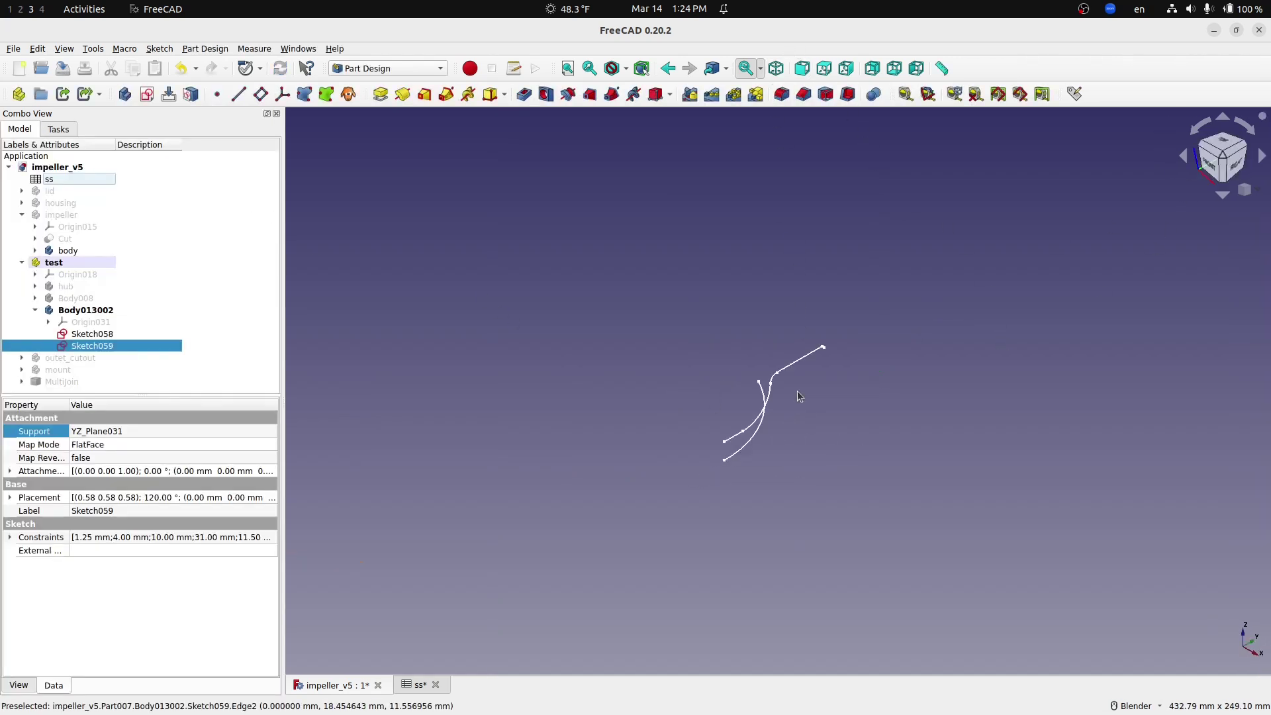
mouse_move(796, 447)
middle_down()
mouse_move(812, 406)
mouse_move(840, 431)
mouse_move(803, 443)
middle_up()
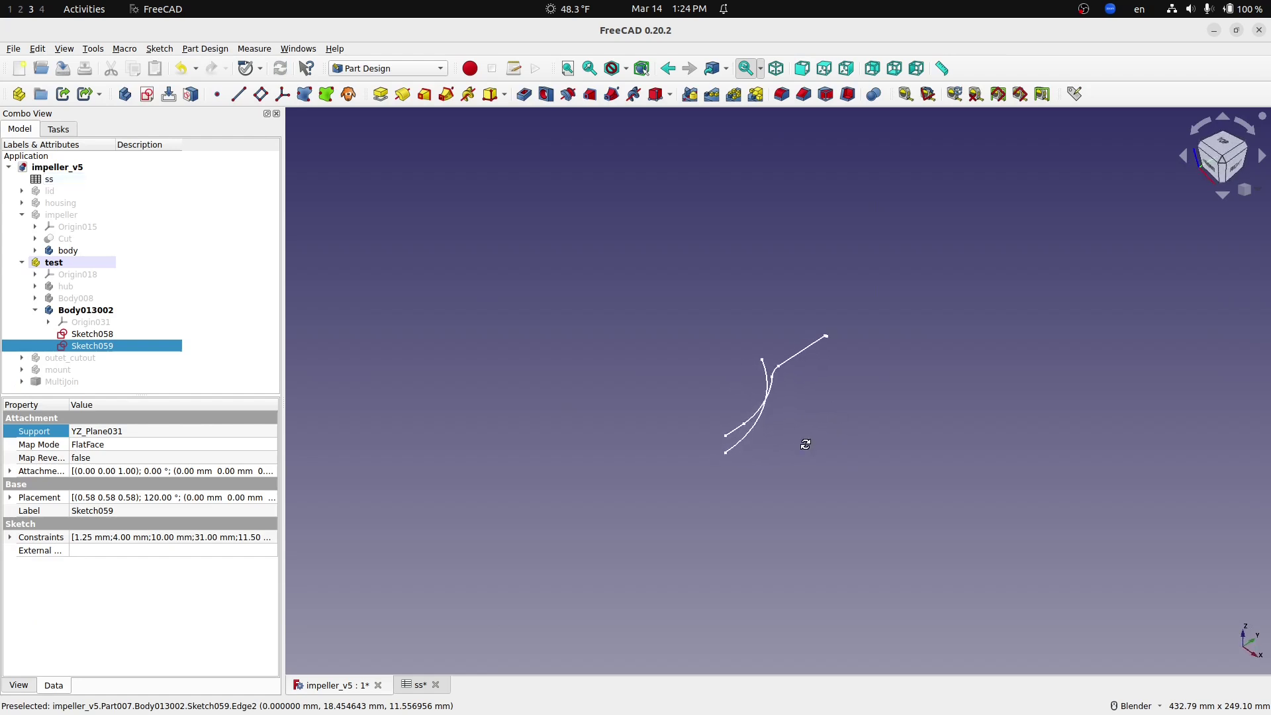
mouse_move(711, 414)
middle_down()
mouse_move(715, 460)
mouse_move(753, 400)
middle_up()
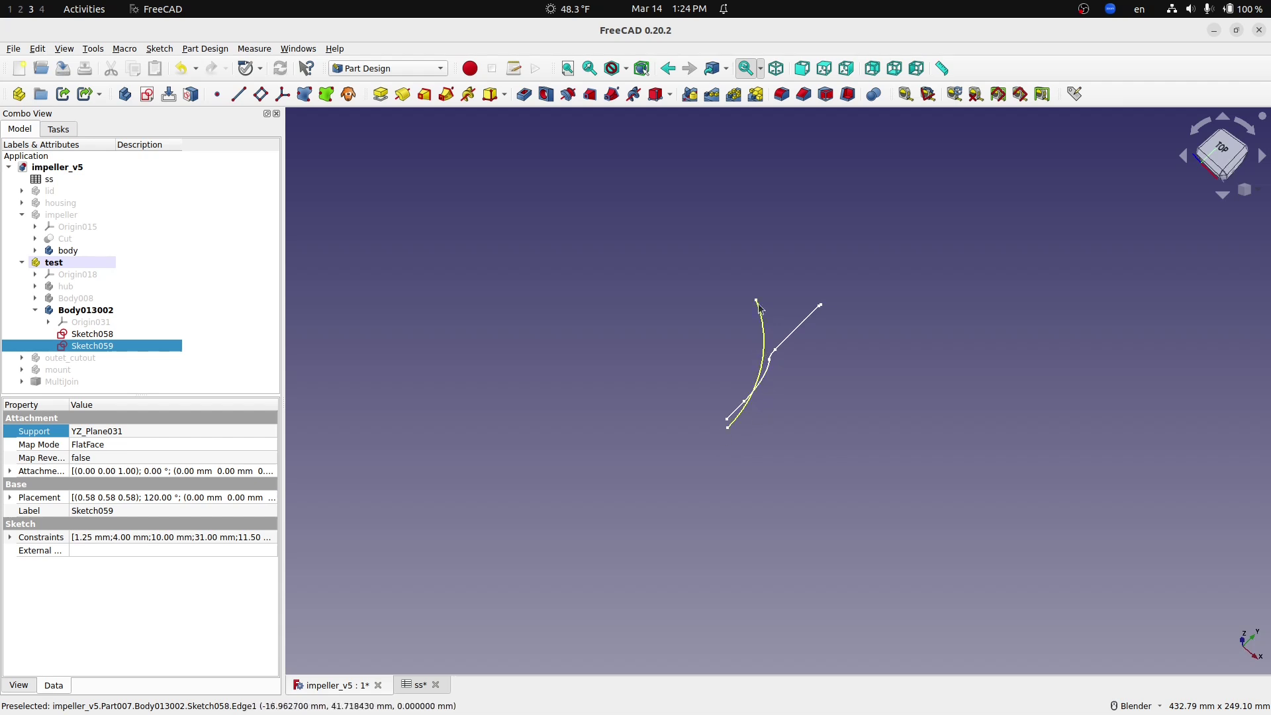
mouse_move(794, 471)
middle_down()
mouse_move(712, 377)
mouse_move(692, 329)
middle_up()
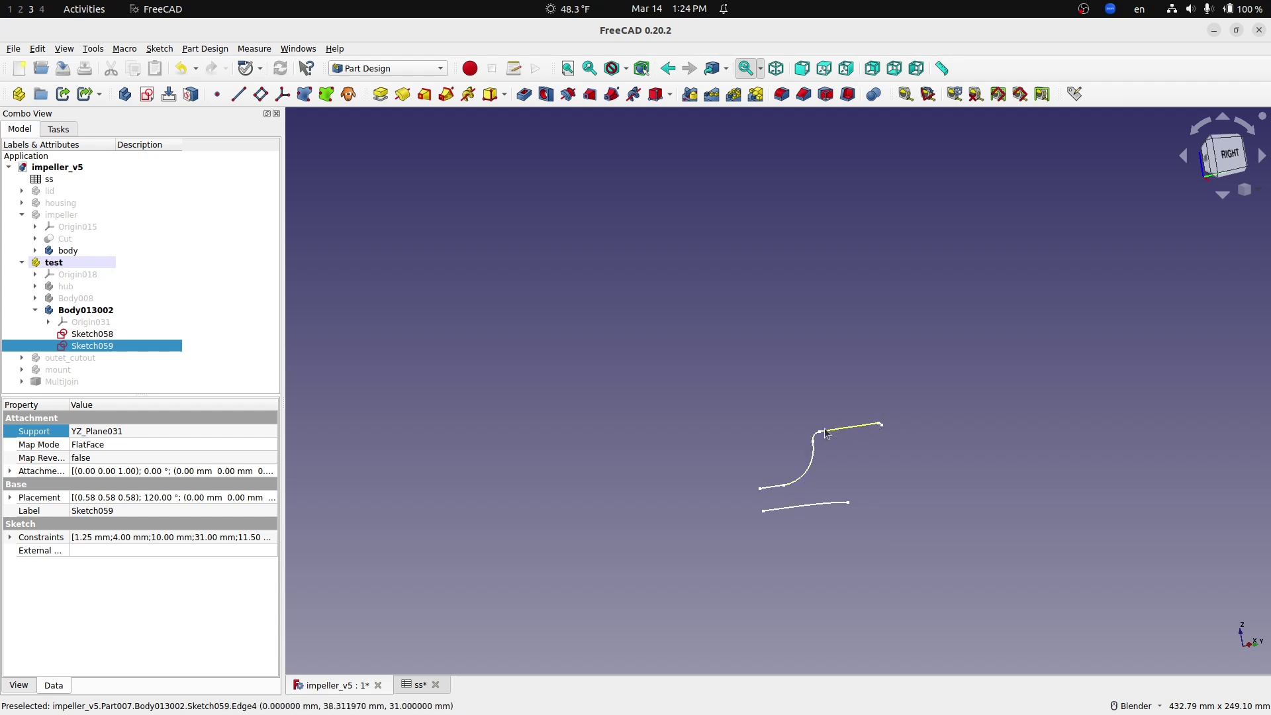
mouse_move(845, 551)
middle_down()
mouse_move(818, 573)
mouse_move(801, 568)
mouse_move(840, 518)
mouse_move(840, 546)
middle_up()
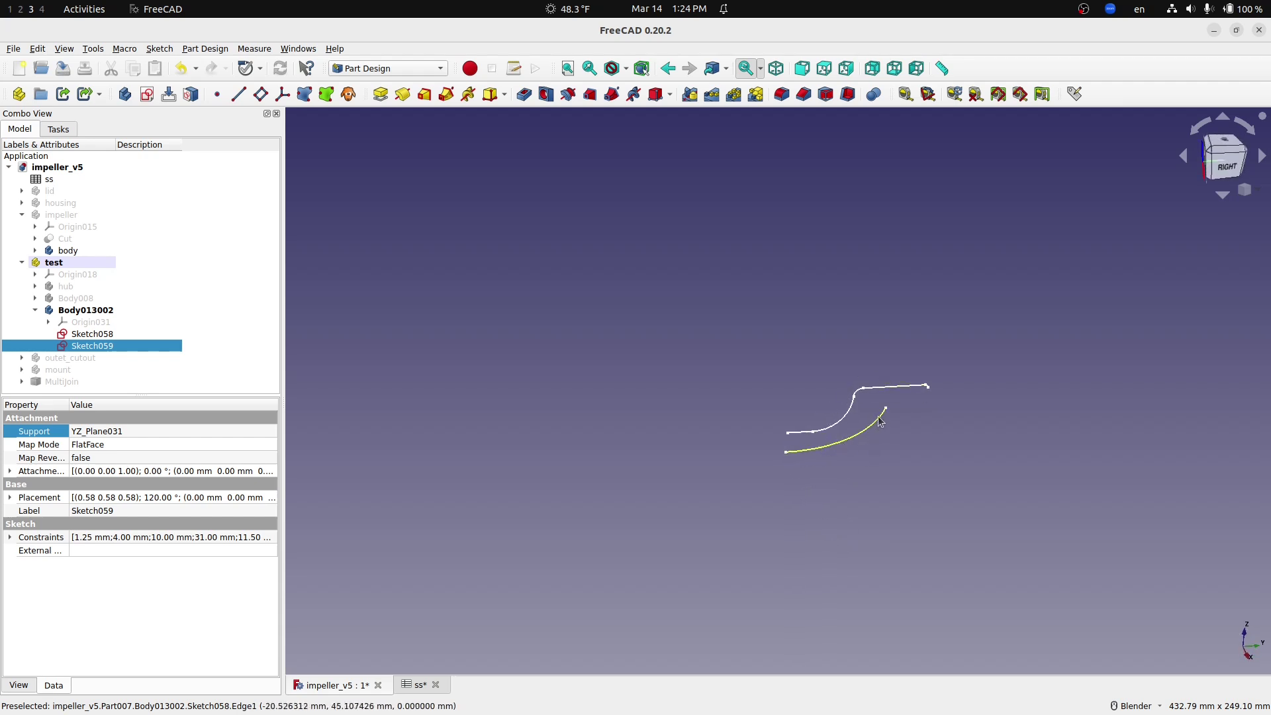
- Compare the side profile with the blade arc from above and from tilted right-side angles
middle_drag(827, 469, 848, 505)
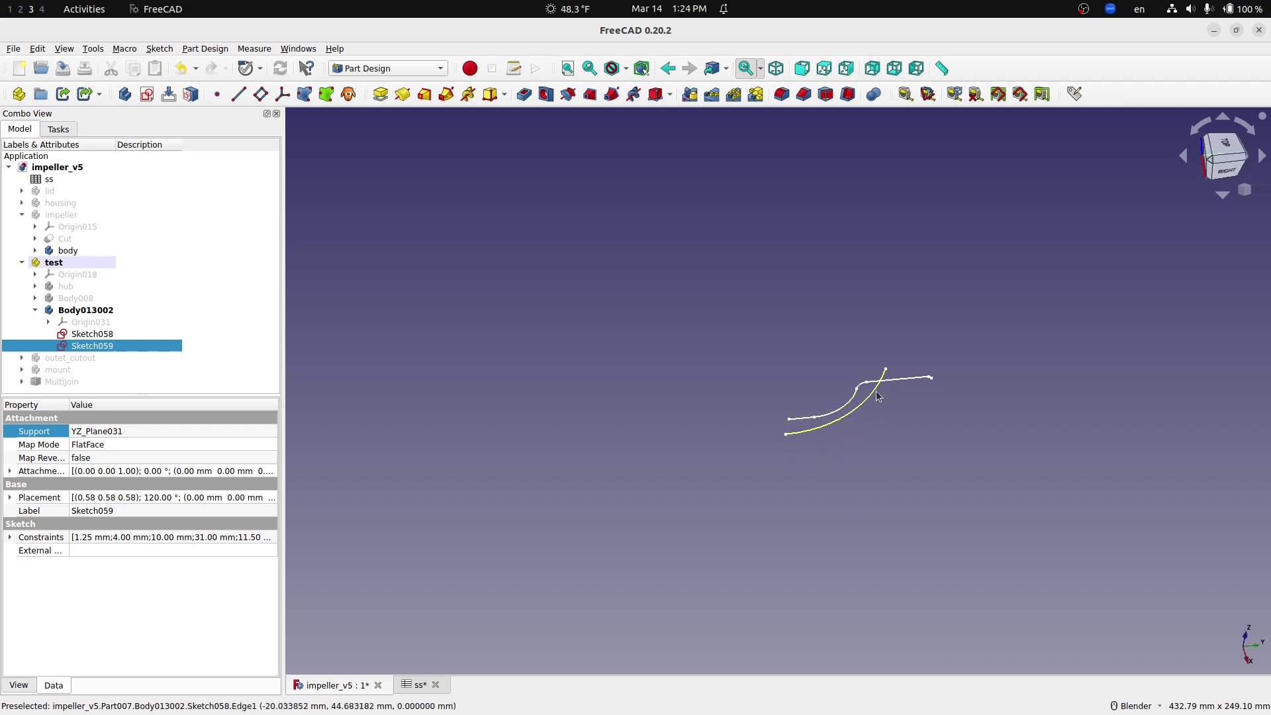
middle_drag(878, 397, 888, 500)
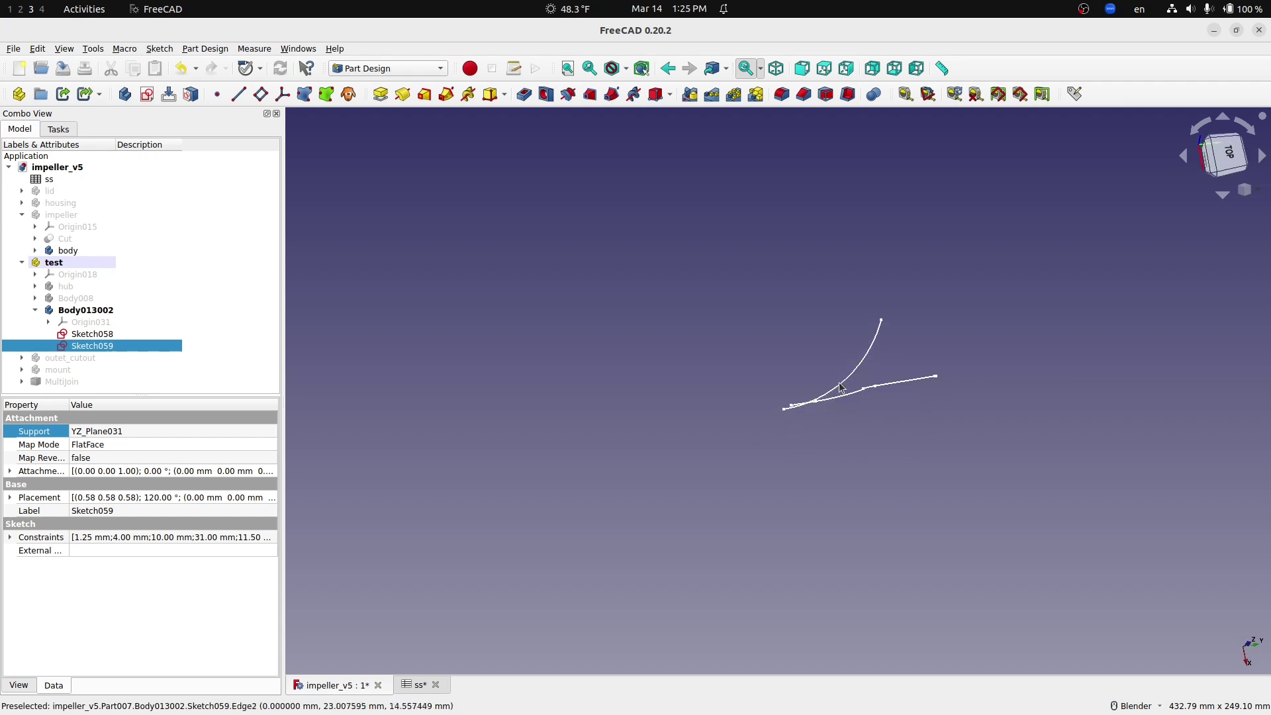
middle_drag(854, 466, 846, 445)
key(3)
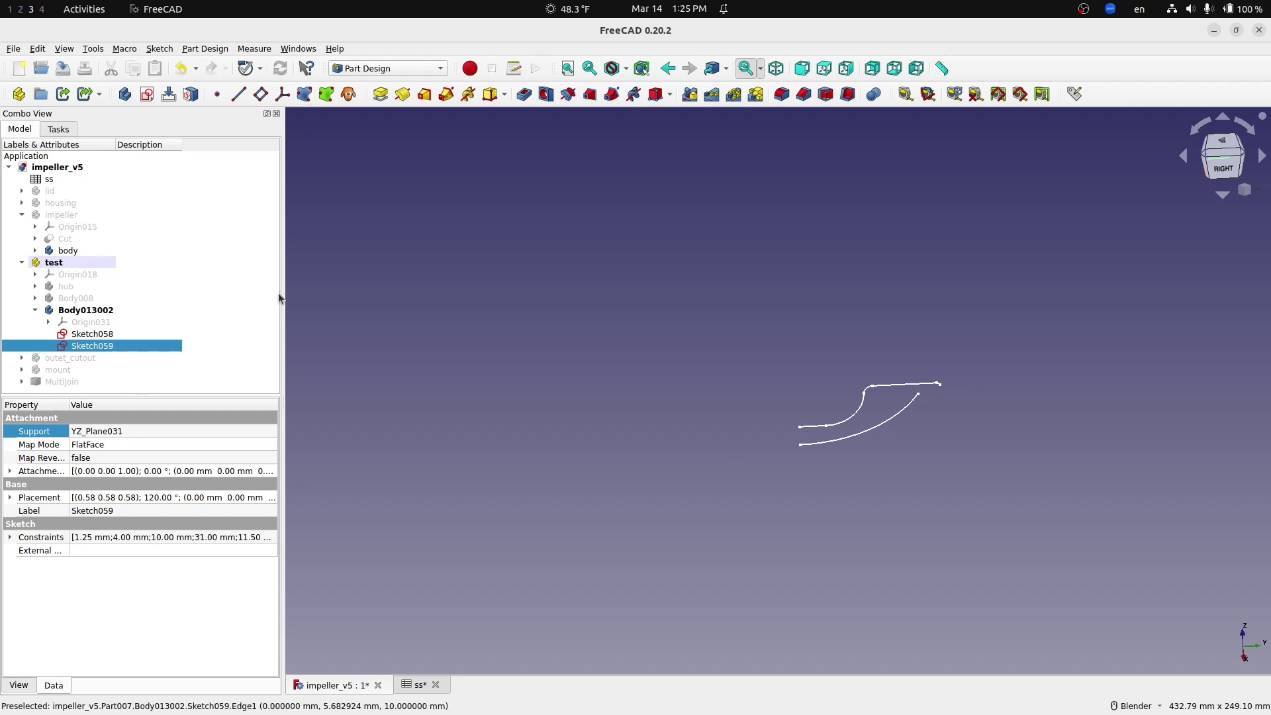
mouse_move(858, 502)
middle_down()
mouse_move(874, 506)
mouse_move(896, 471)
middle_up()
scroll(895, 500, up, 1)
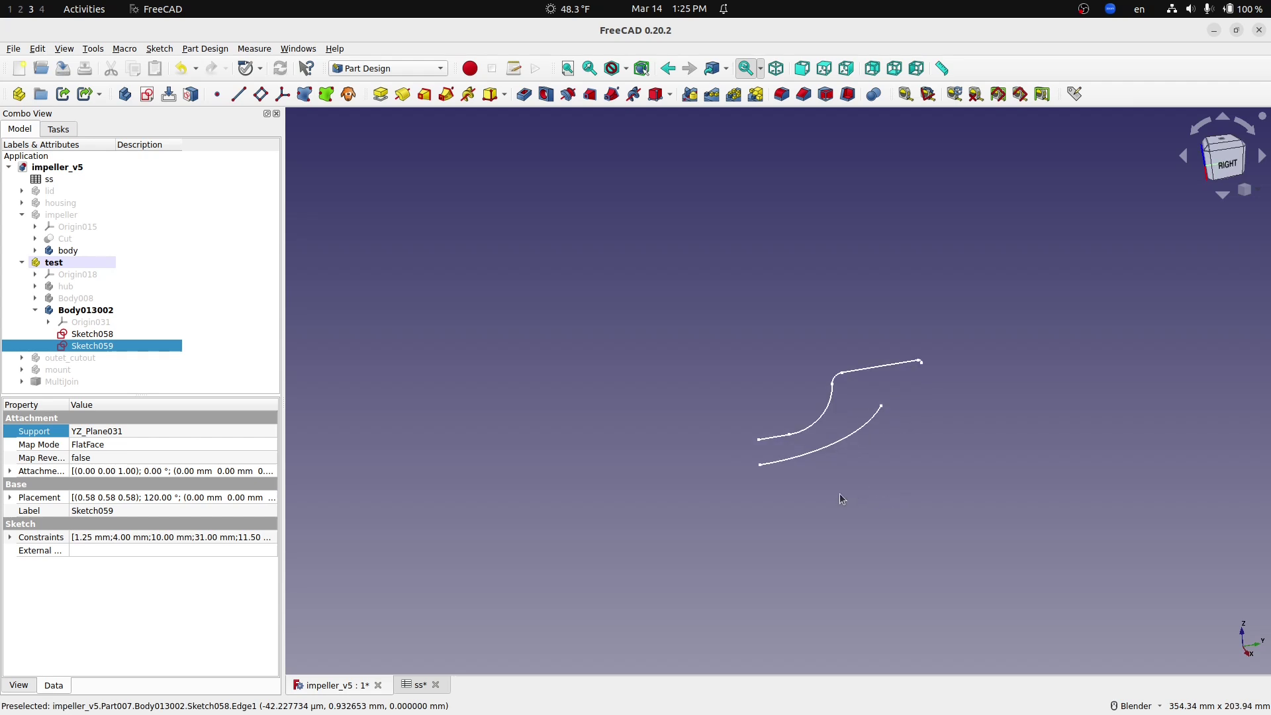
mouse_move(825, 508)
middle_down()
mouse_move(832, 528)
mouse_move(843, 515)
middle_up()
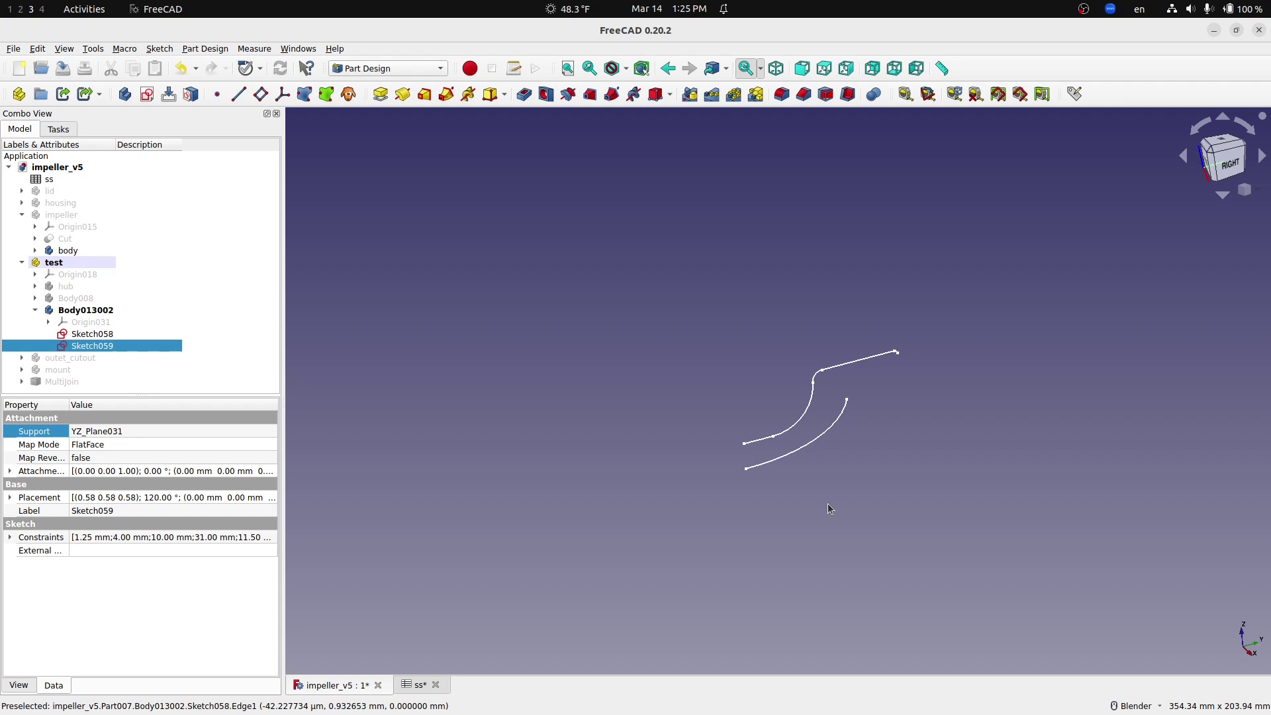
- Try to pad the open blade arc sketch by 10 mm along its normal
click(799, 453)
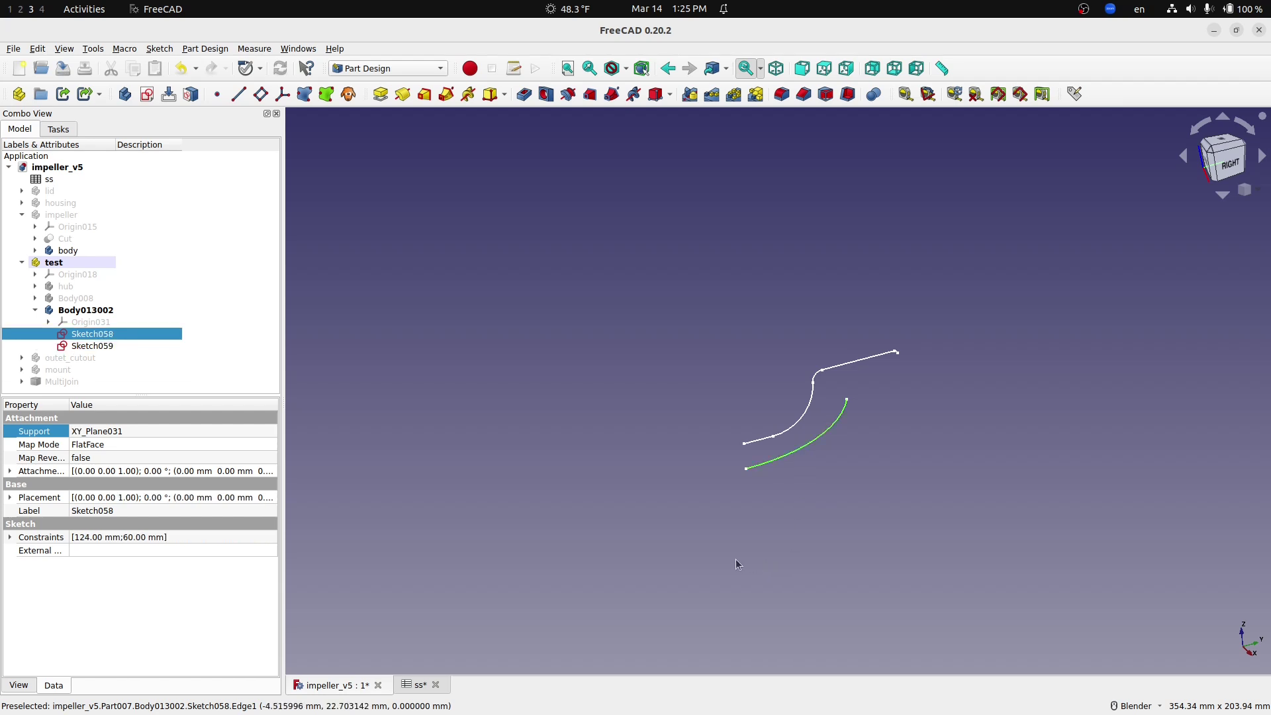
click(380, 94)
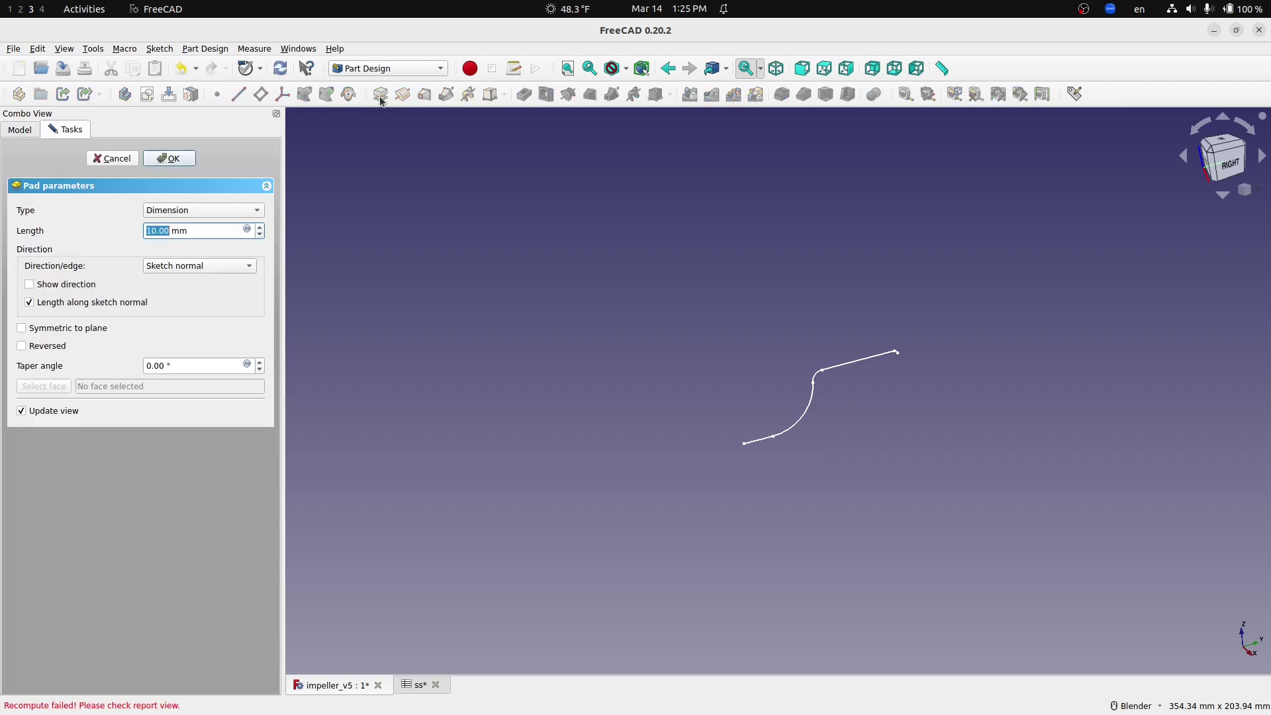
click(160, 160)
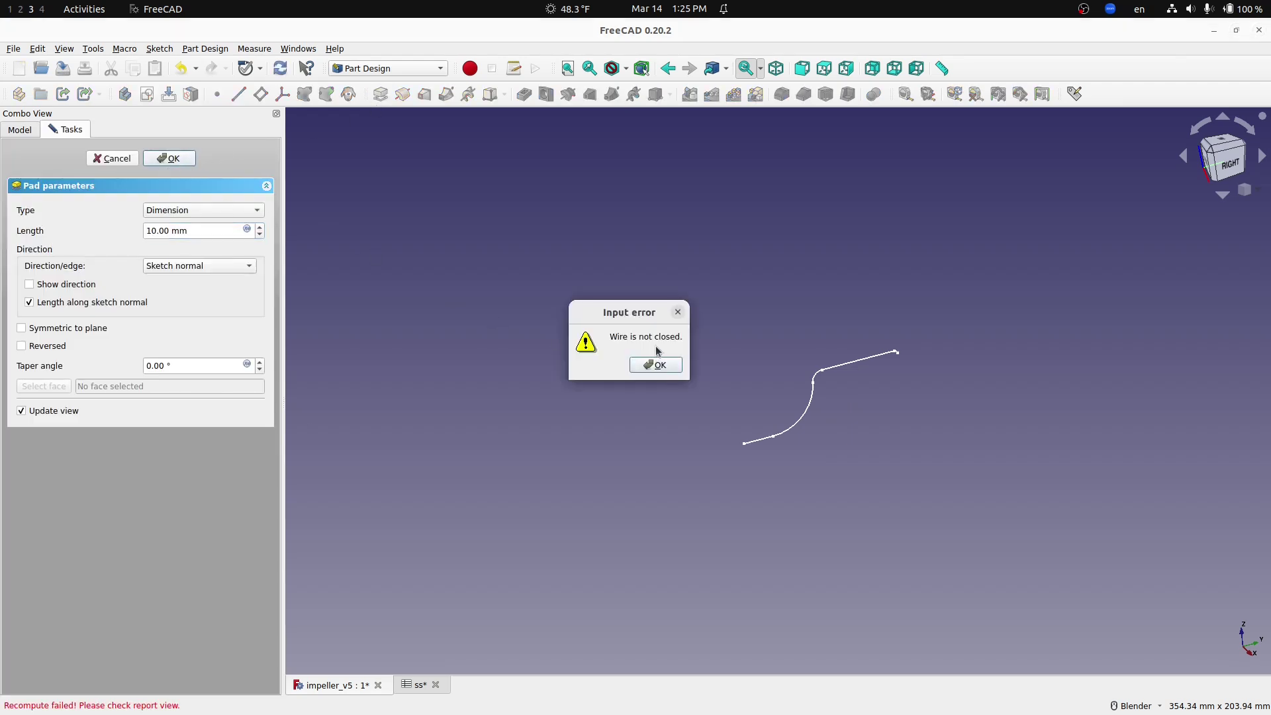
click(657, 367)
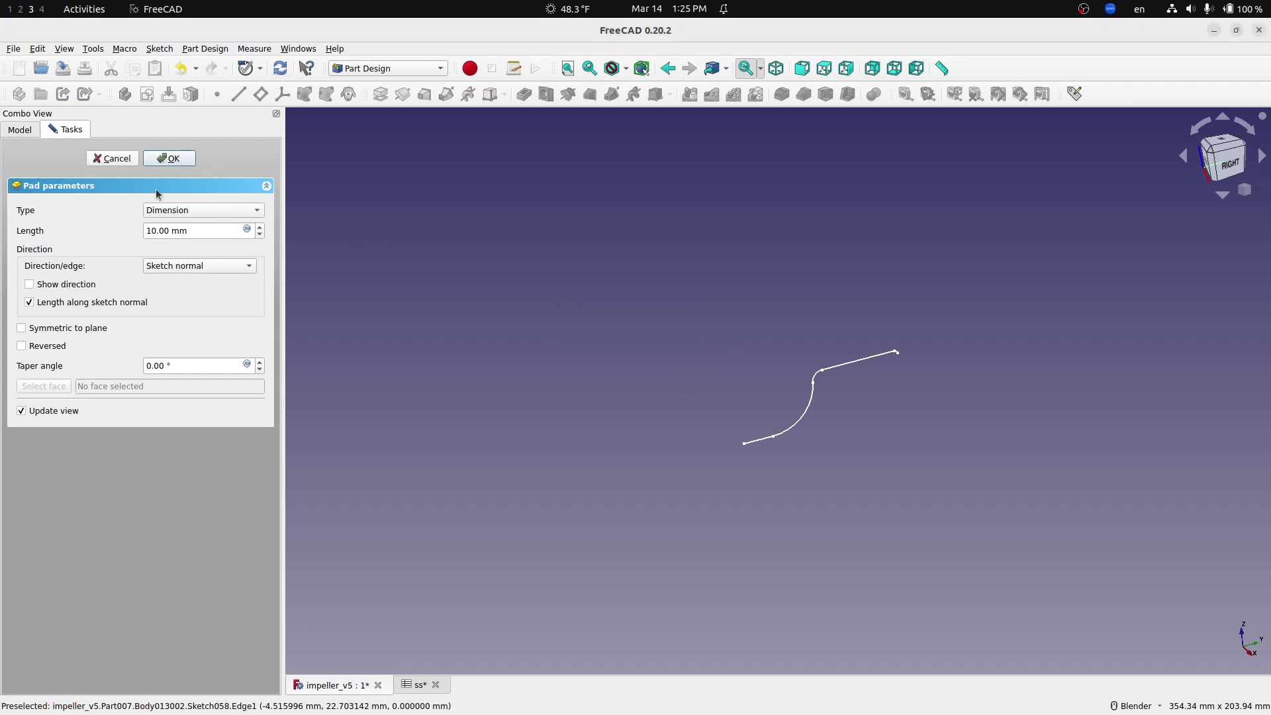
click(112, 159)
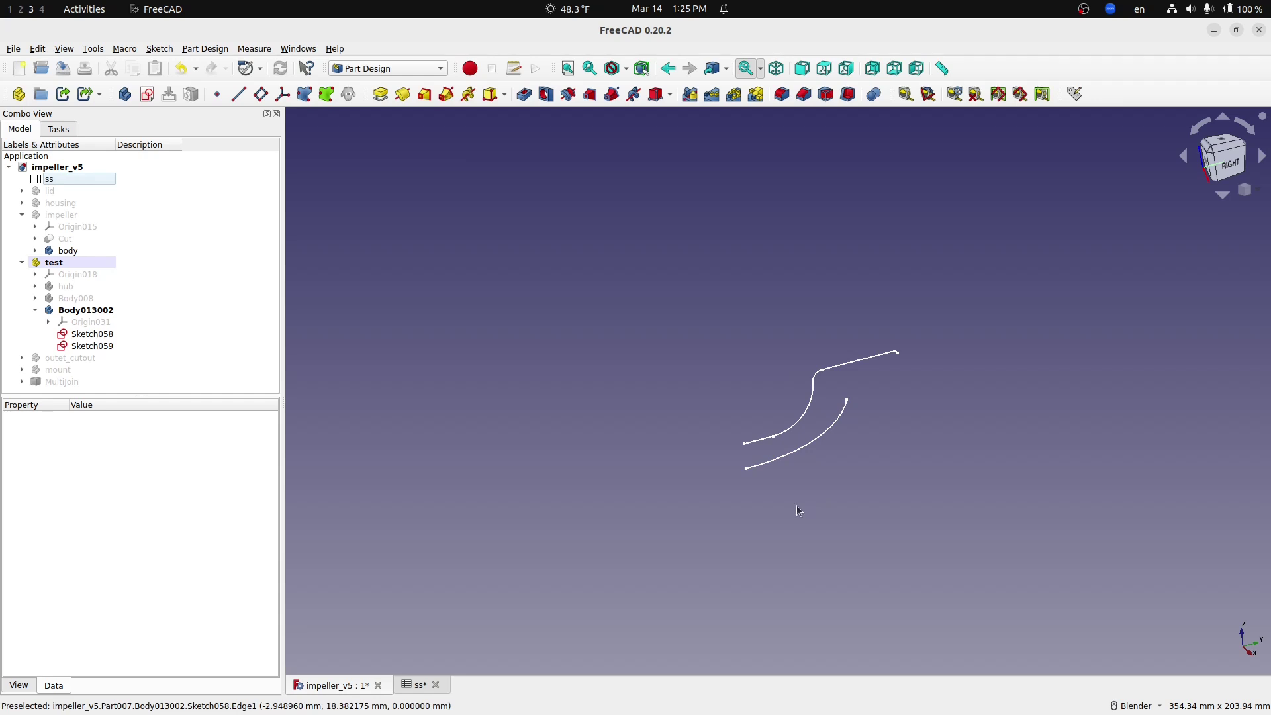
- Switch to the Part workbench and extrude the blade arc sketch 100 mm along its normal as a surface, not a solid
click(439, 68)
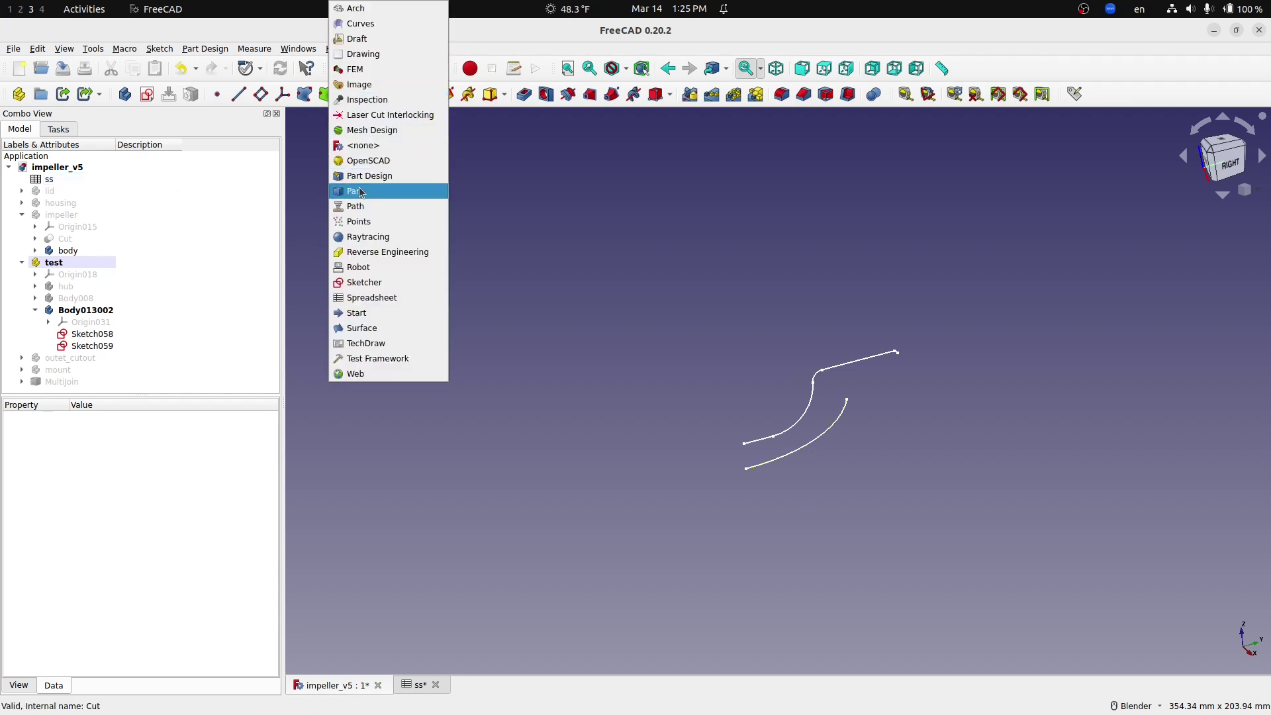
click(361, 192)
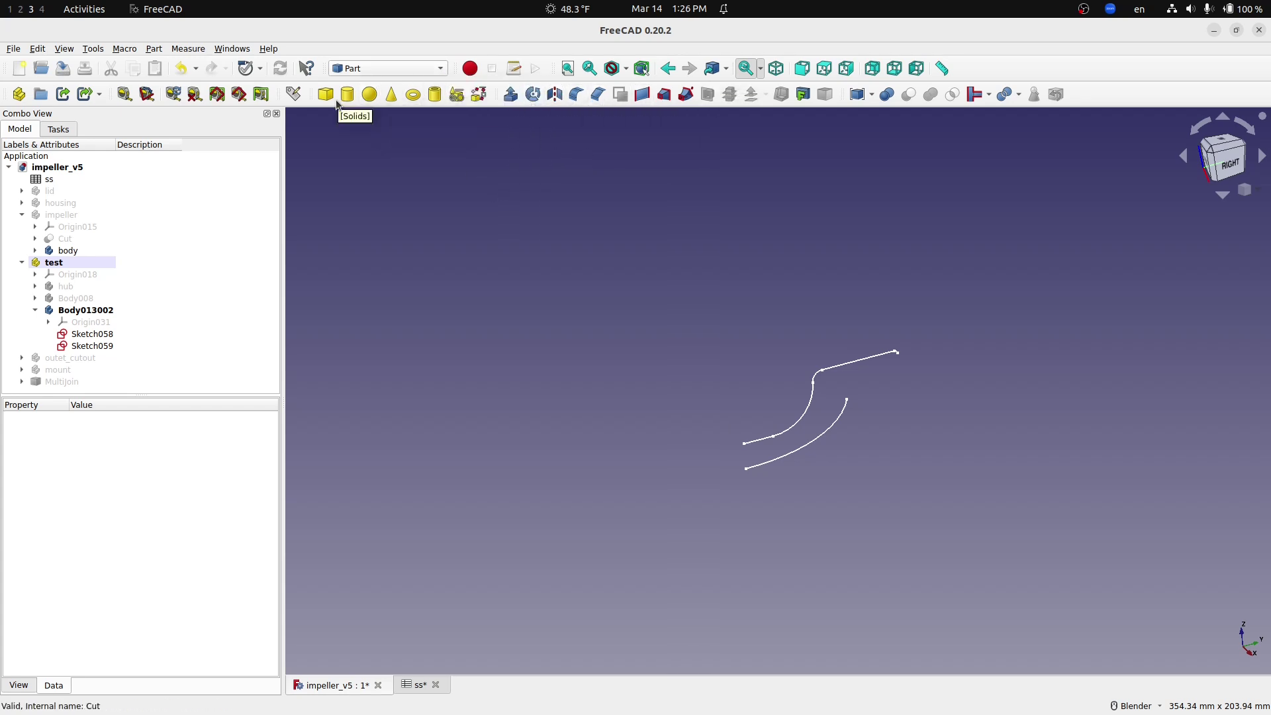
click(365, 68)
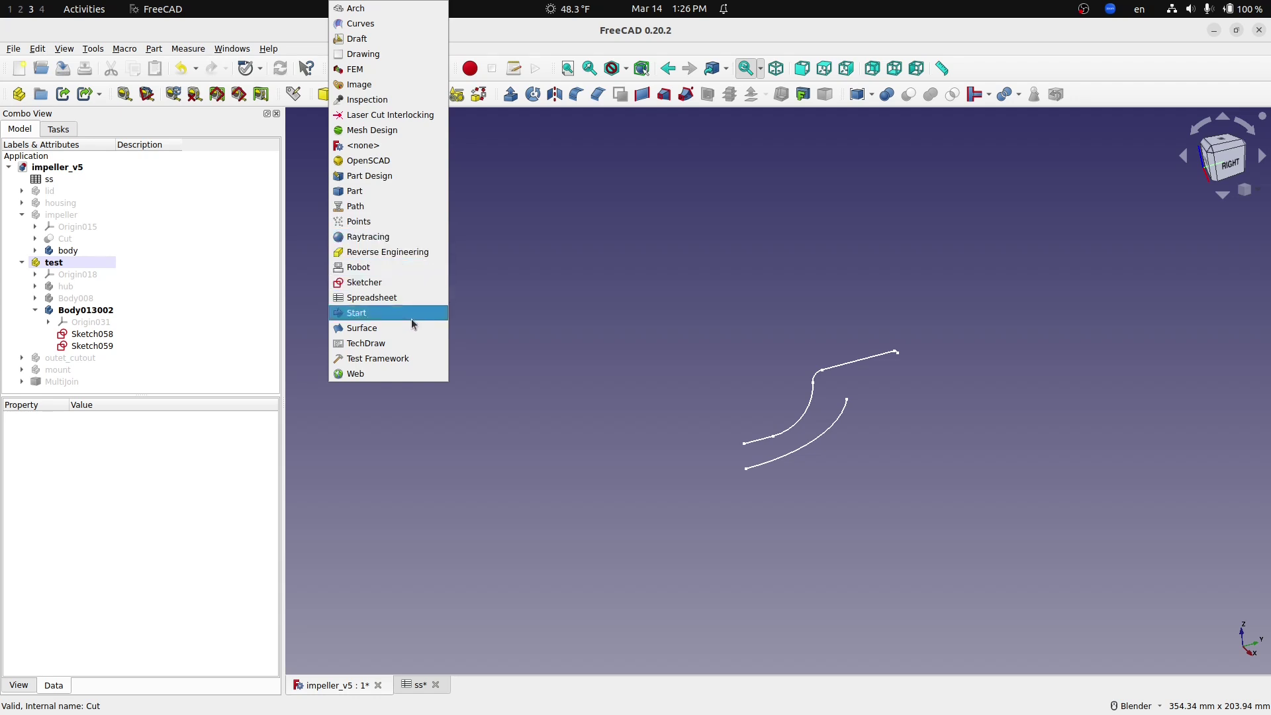
click(663, 264)
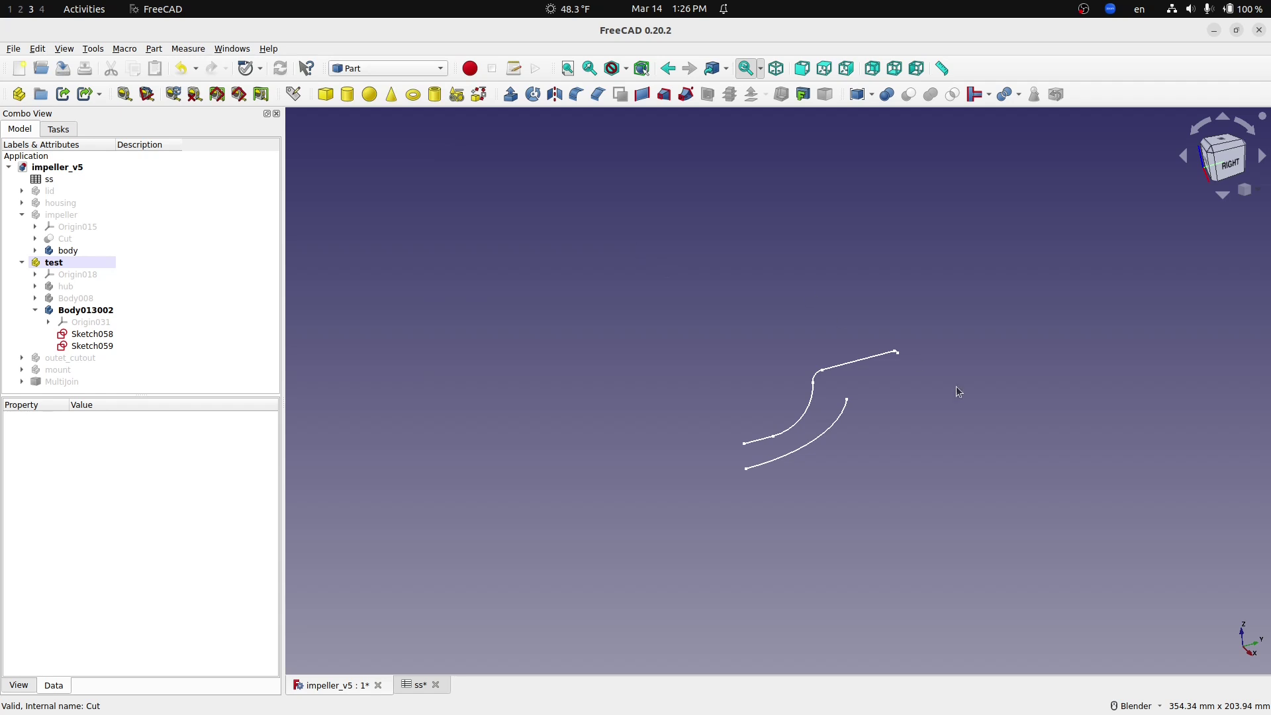
scroll(895, 476, up, 1)
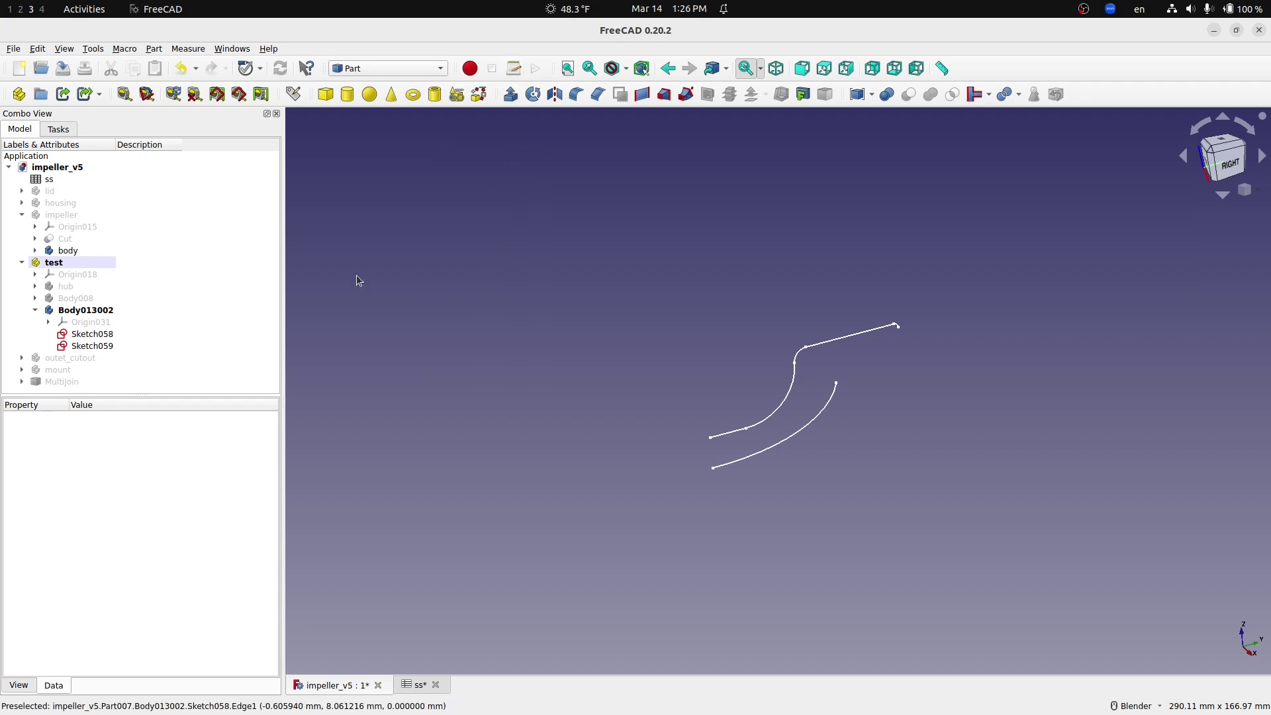
click(104, 338)
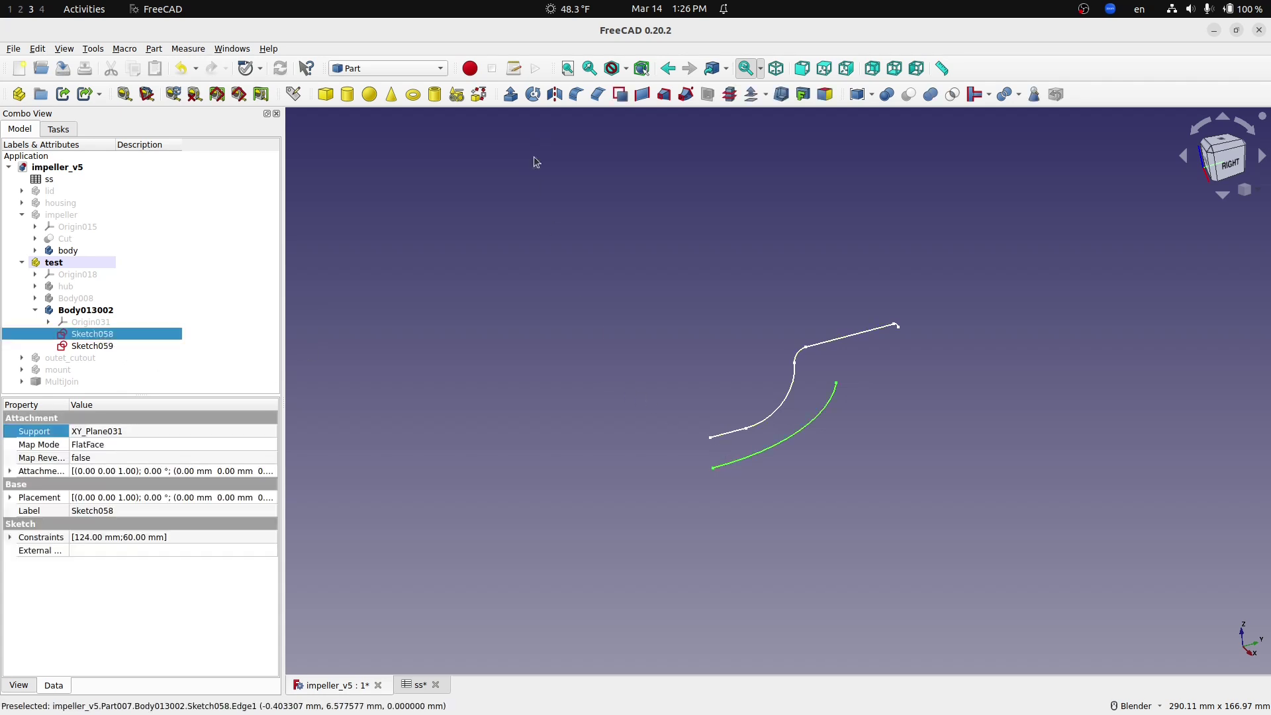
click(509, 98)
click(132, 379)
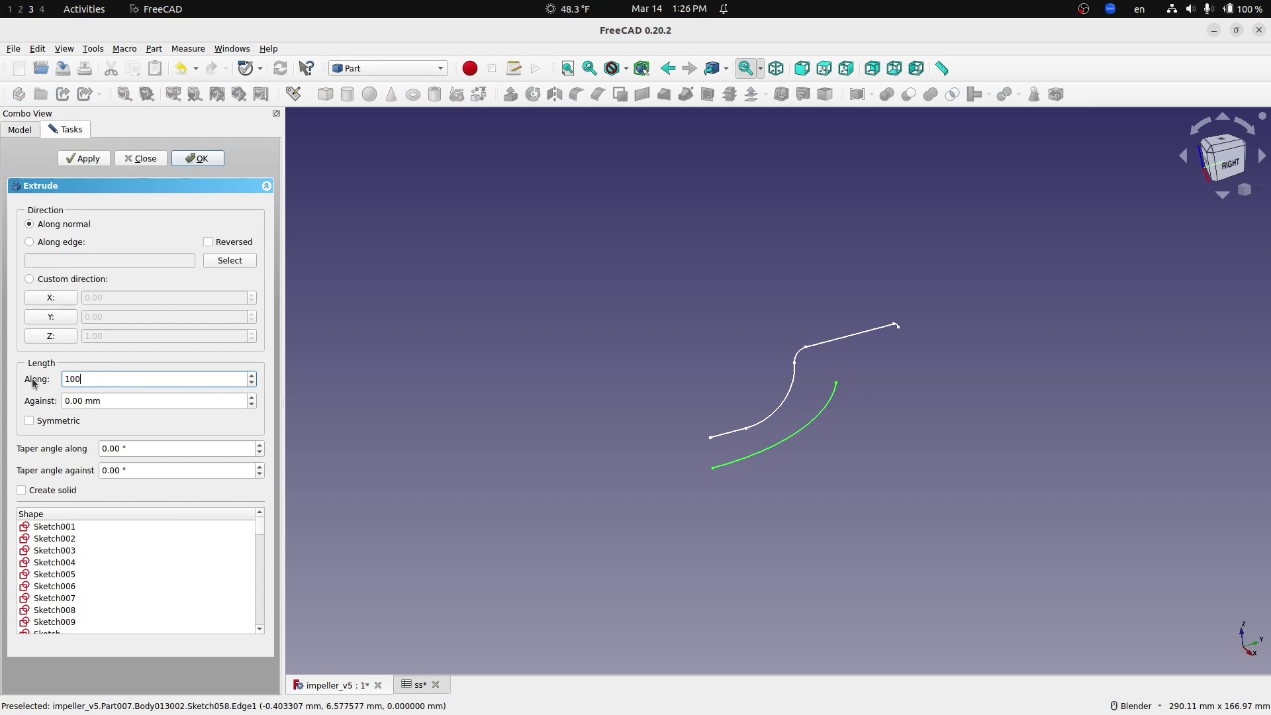
key(Return)
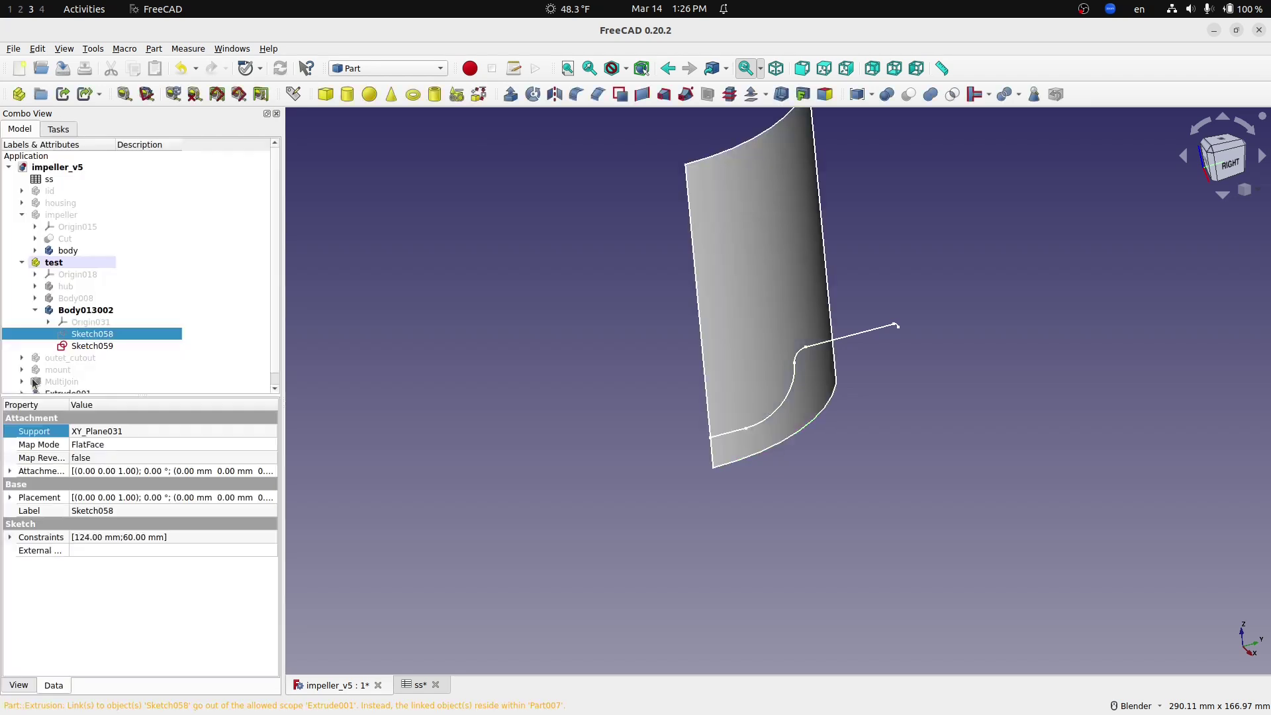
- Revolve the side profile sketch 360° about the Z axis through the origin, without creating a solid
mouse_move(755, 467)
middle_down()
mouse_move(780, 534)
mouse_move(744, 480)
middle_up()
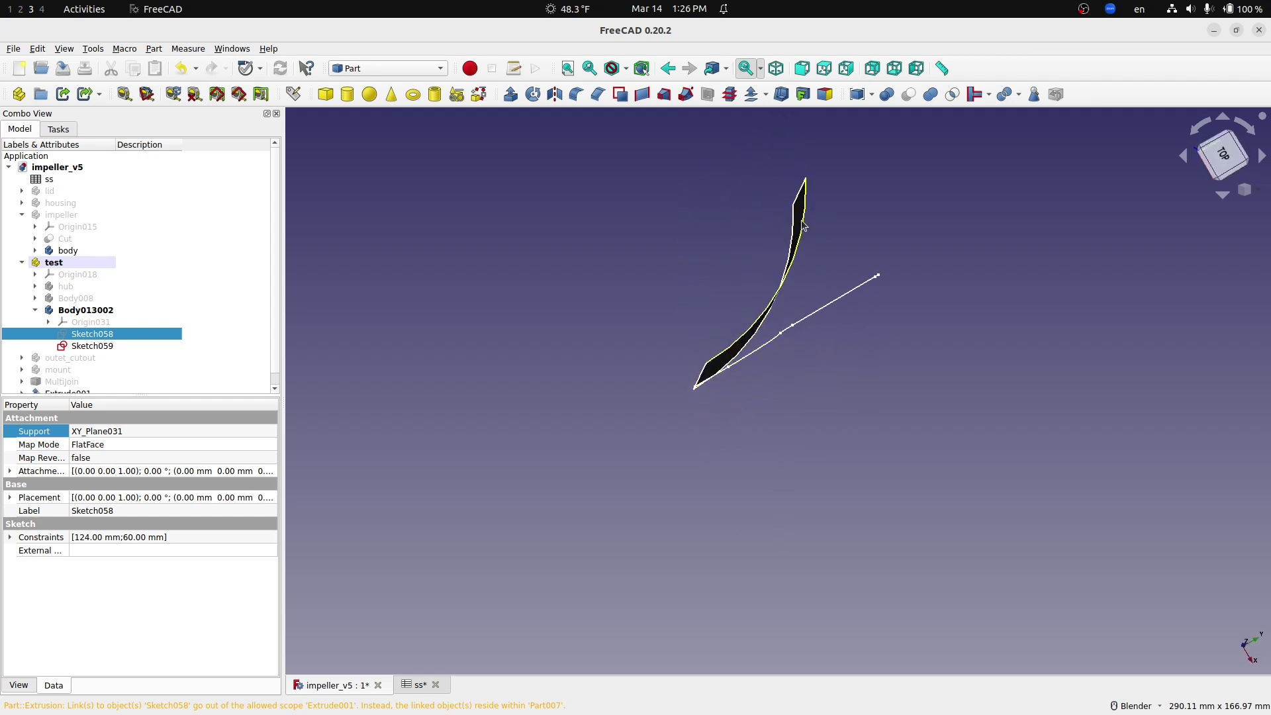
middle_drag(782, 418, 742, 254)
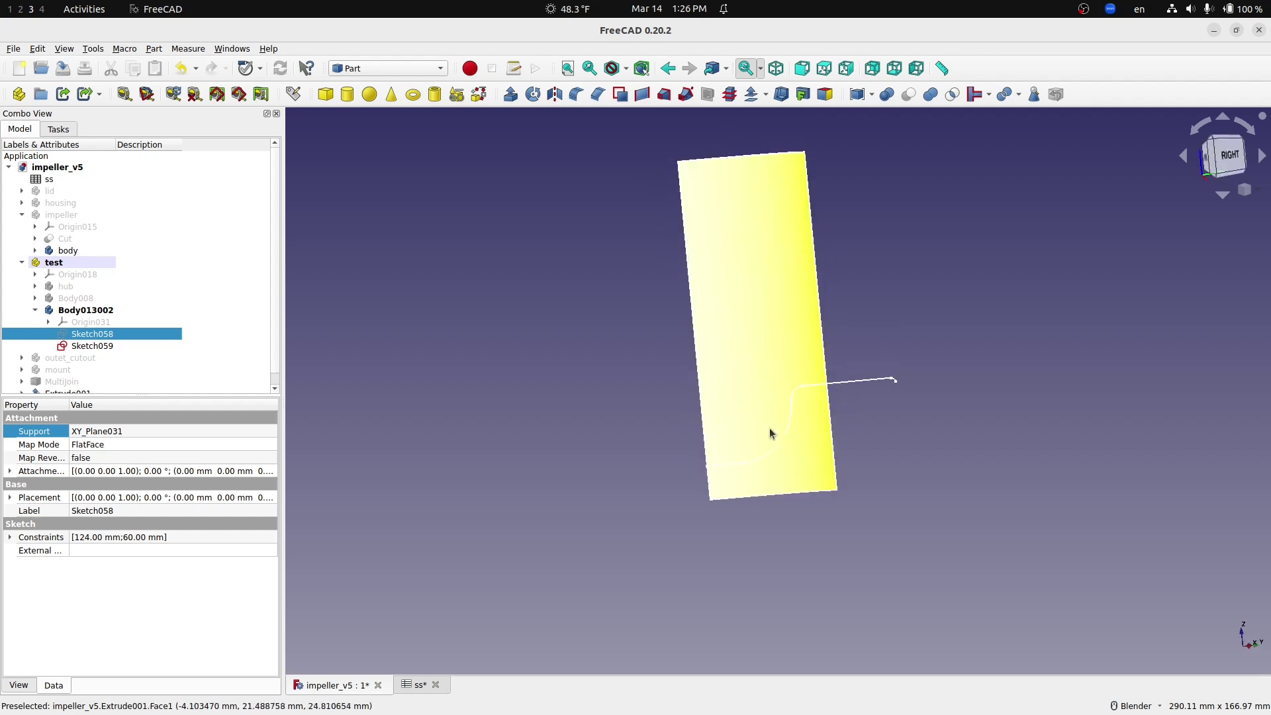
middle_drag(761, 511, 745, 514)
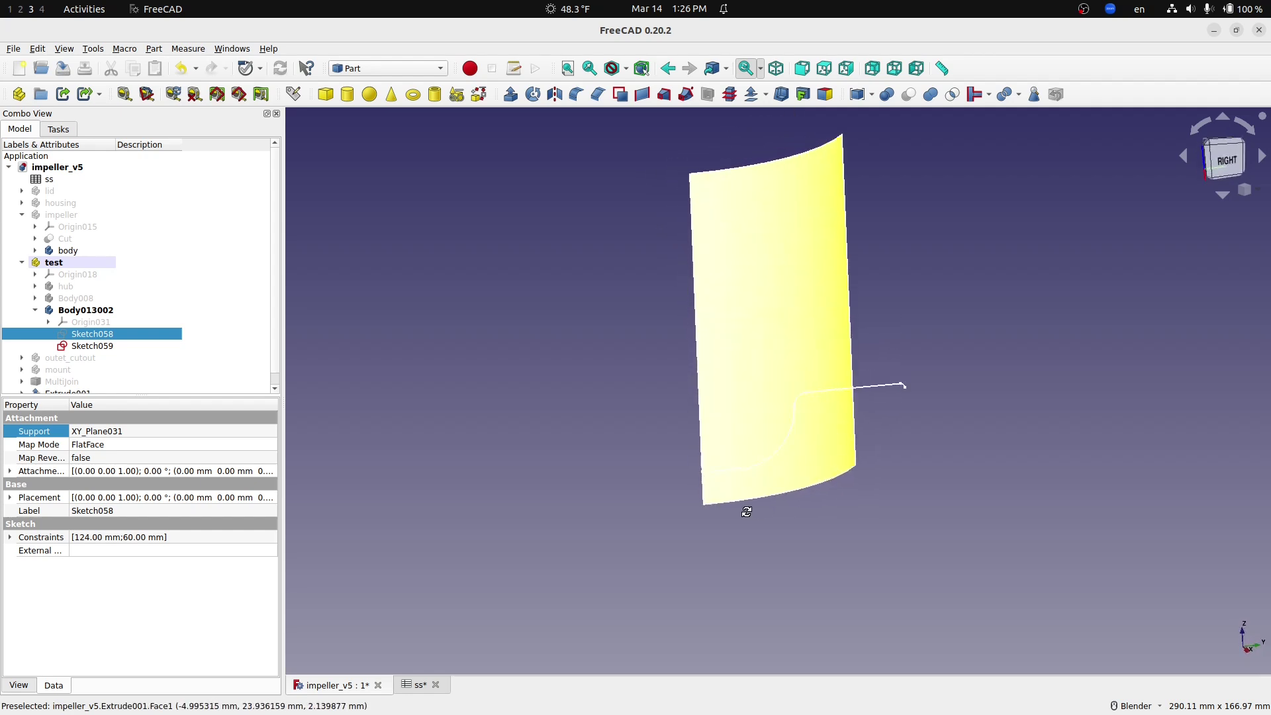
click(93, 347)
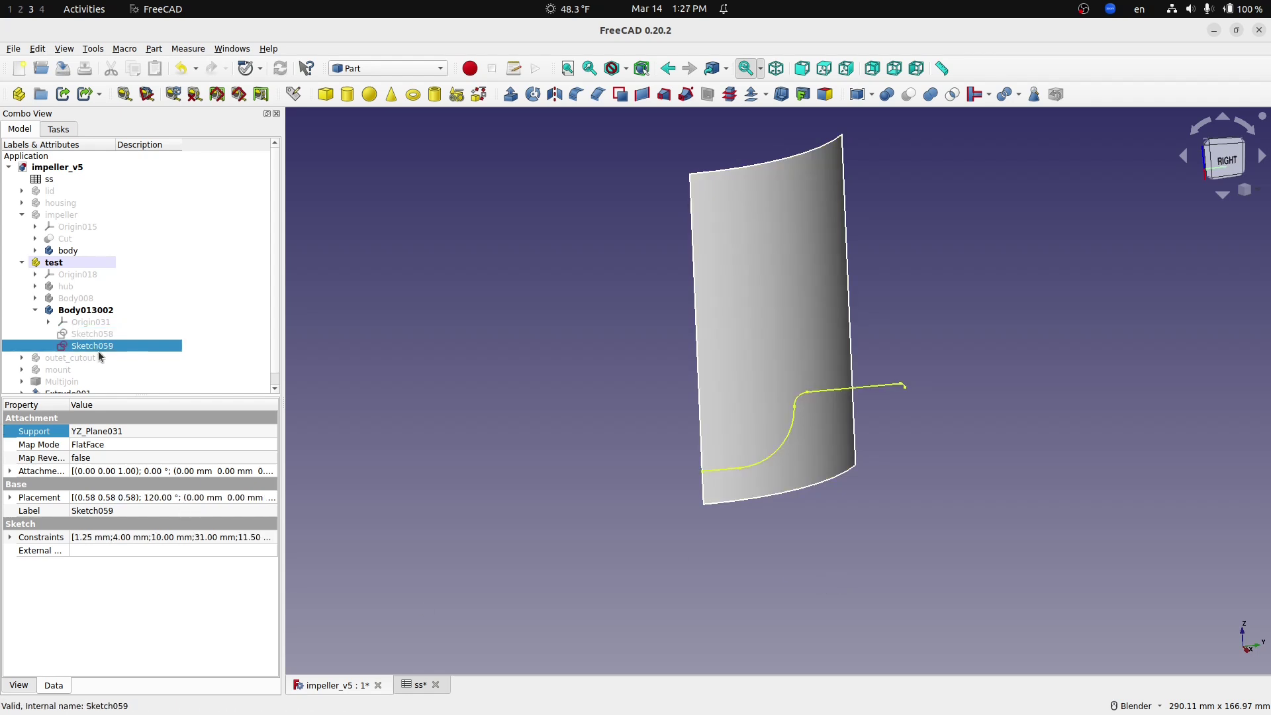
click(534, 95)
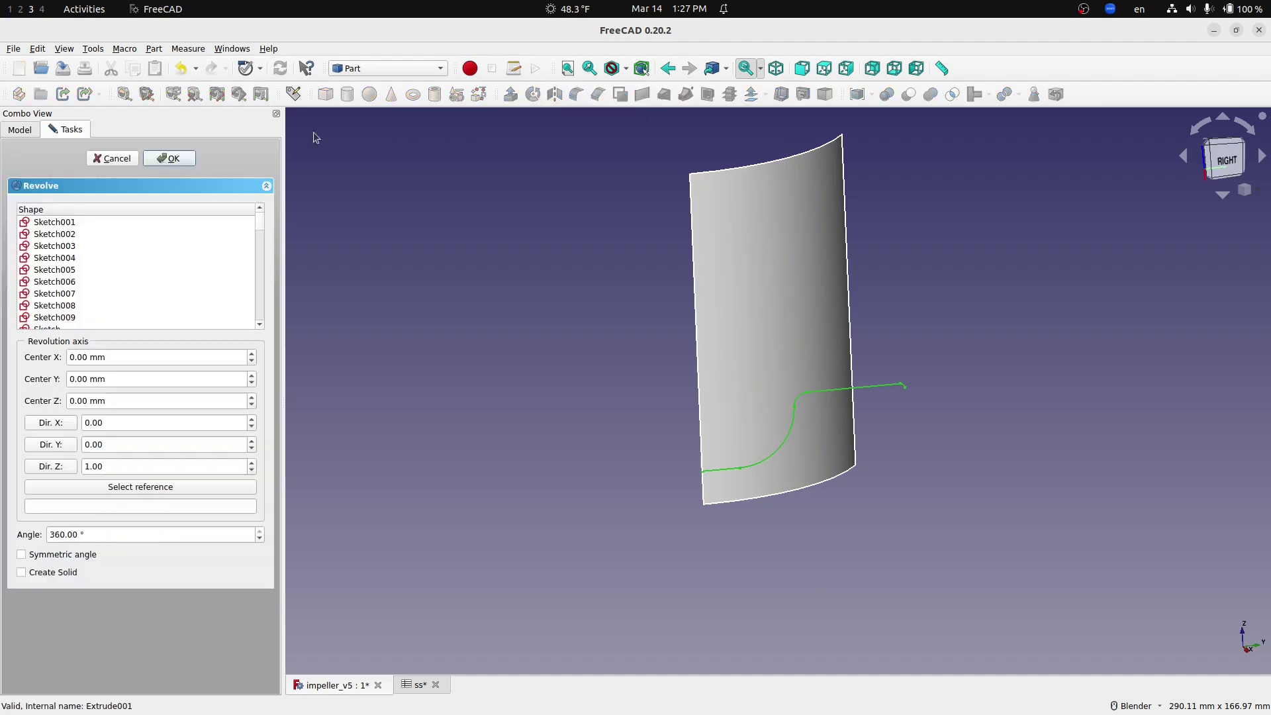
click(170, 159)
- Cut the extruded blade surface with the revolved side profile, using the extrusion as base and the revolution as tool
middle_drag(813, 574, 822, 628)
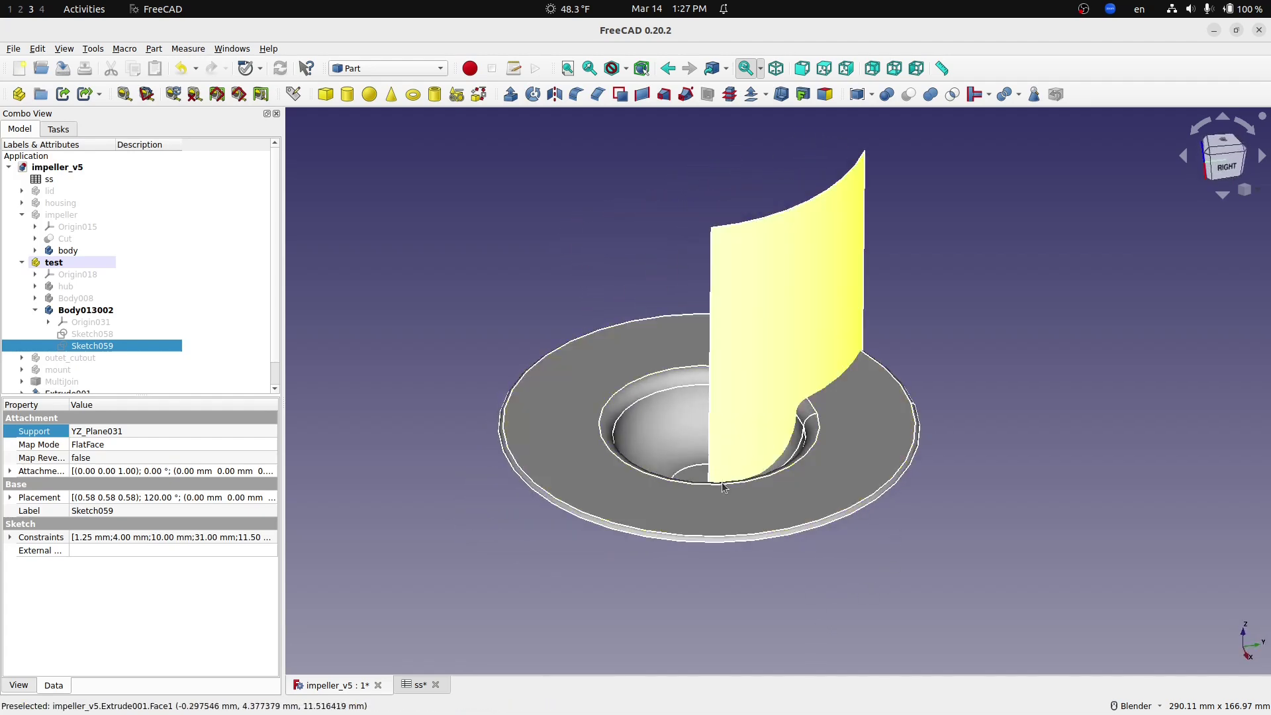
middle_drag(748, 549, 682, 463)
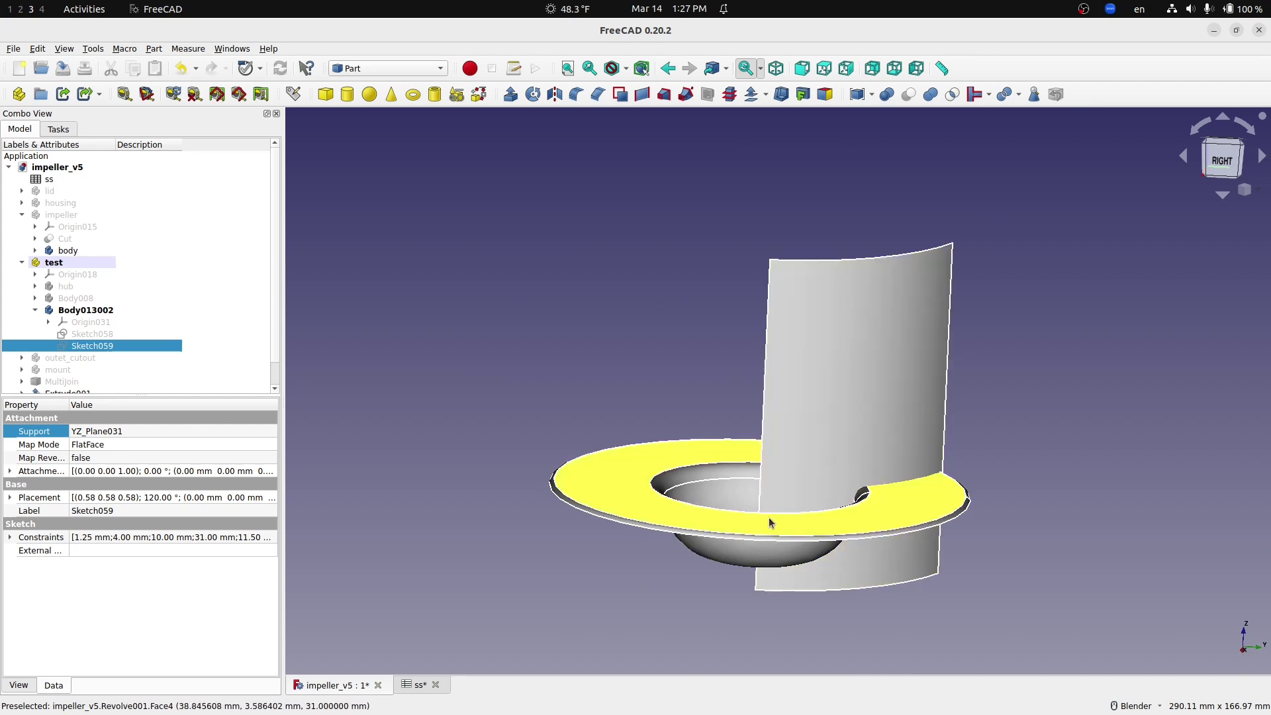
middle_drag(776, 601, 780, 665)
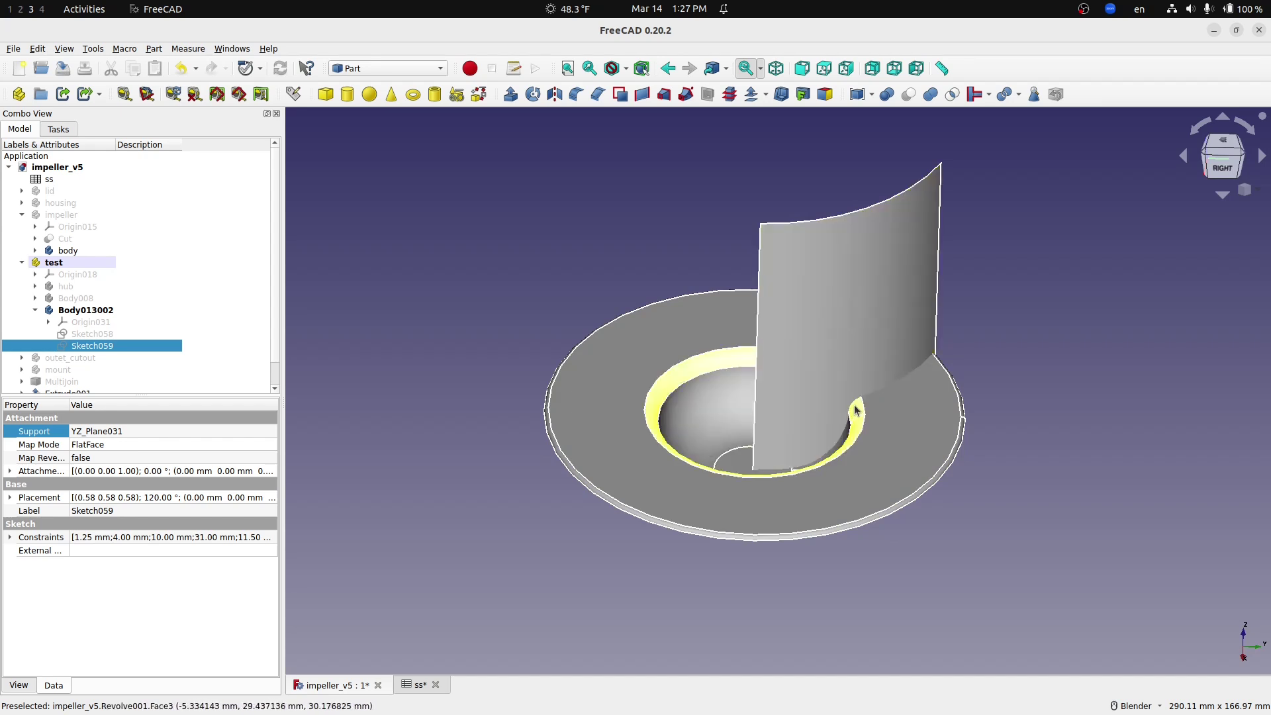
middle_drag(891, 559, 887, 523)
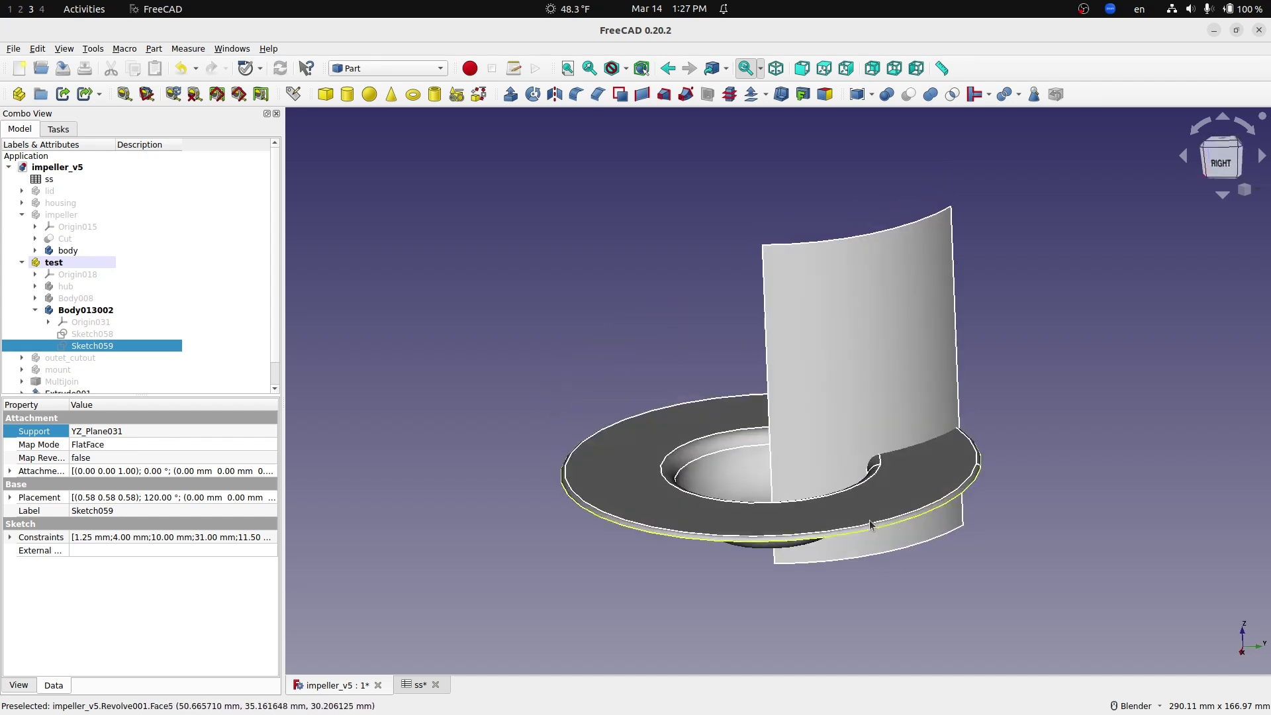
scroll(80, 341, down, 1)
click(80, 336)
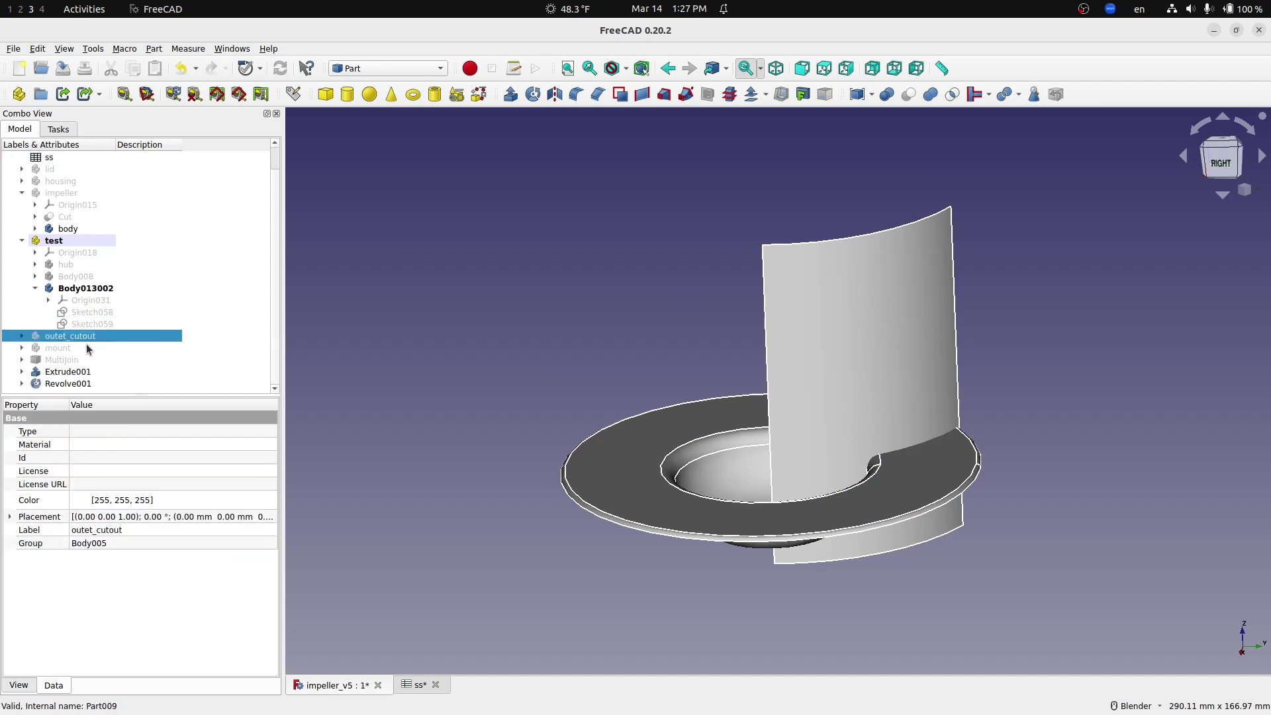
click(80, 373)
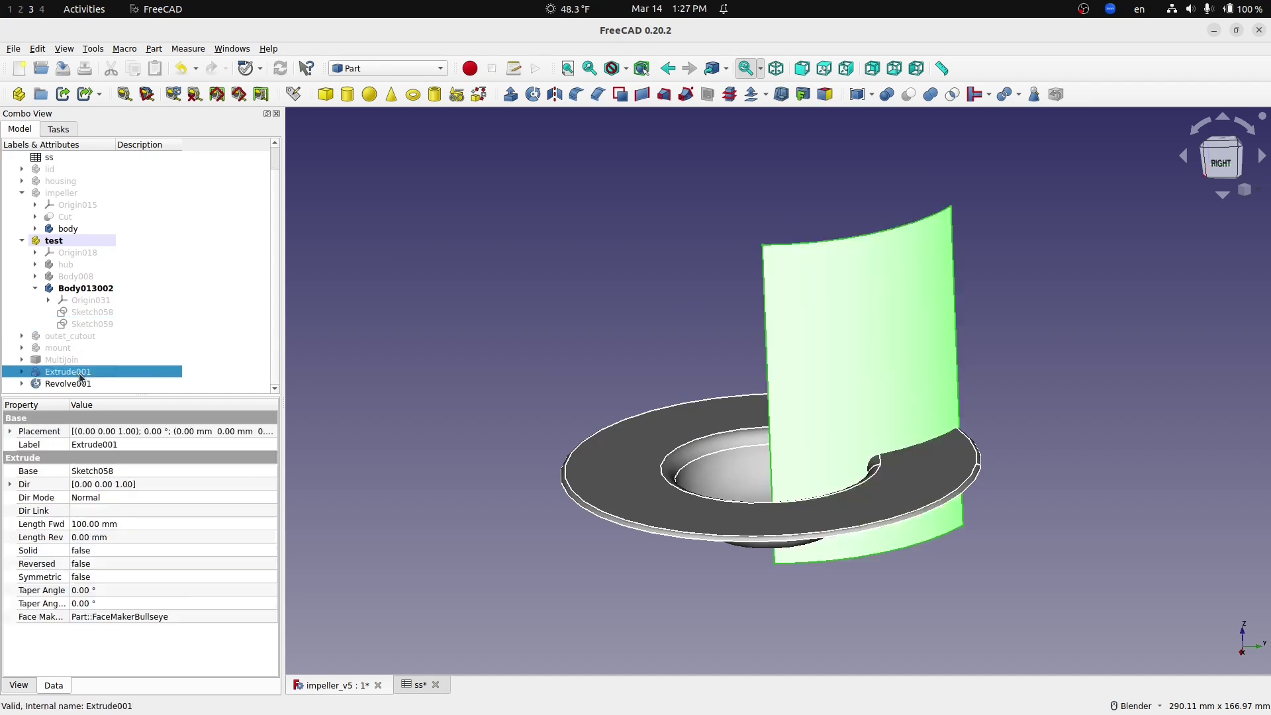
ctrl+click(77, 384)
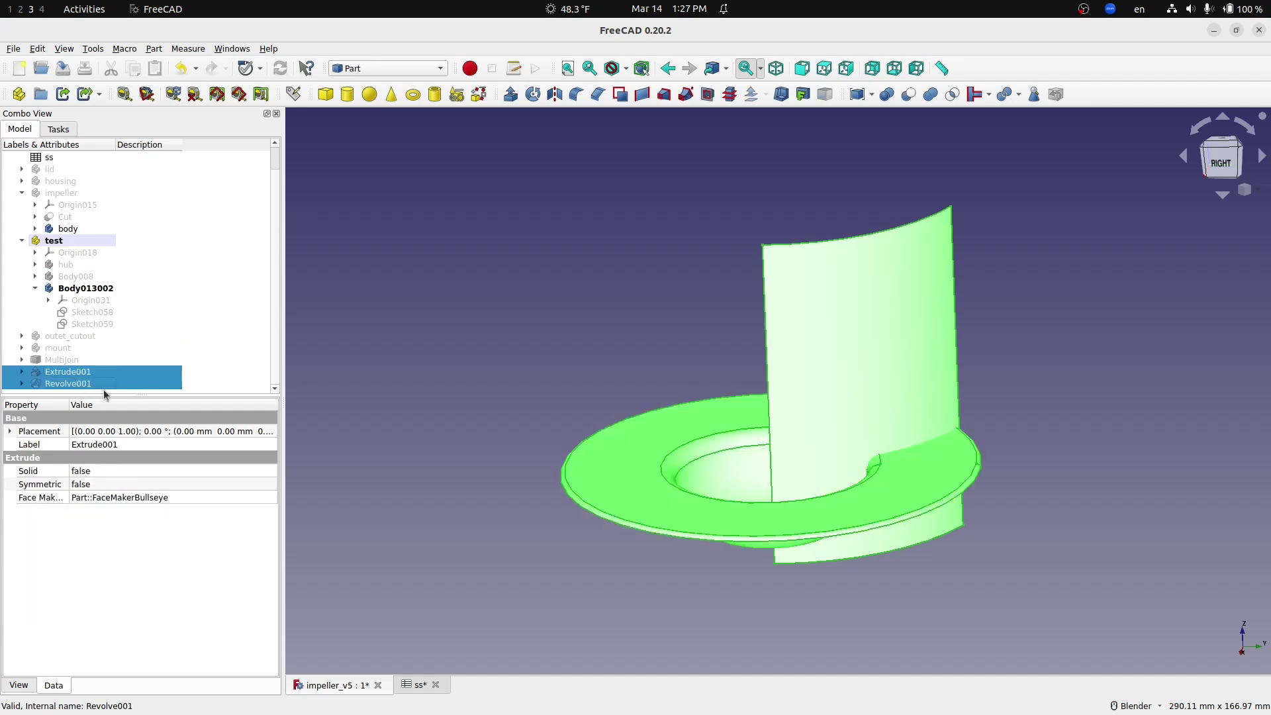
click(909, 97)
- Move the resulting blade surface cut into the test part and clear the selection
scroll(935, 606, down, 1)
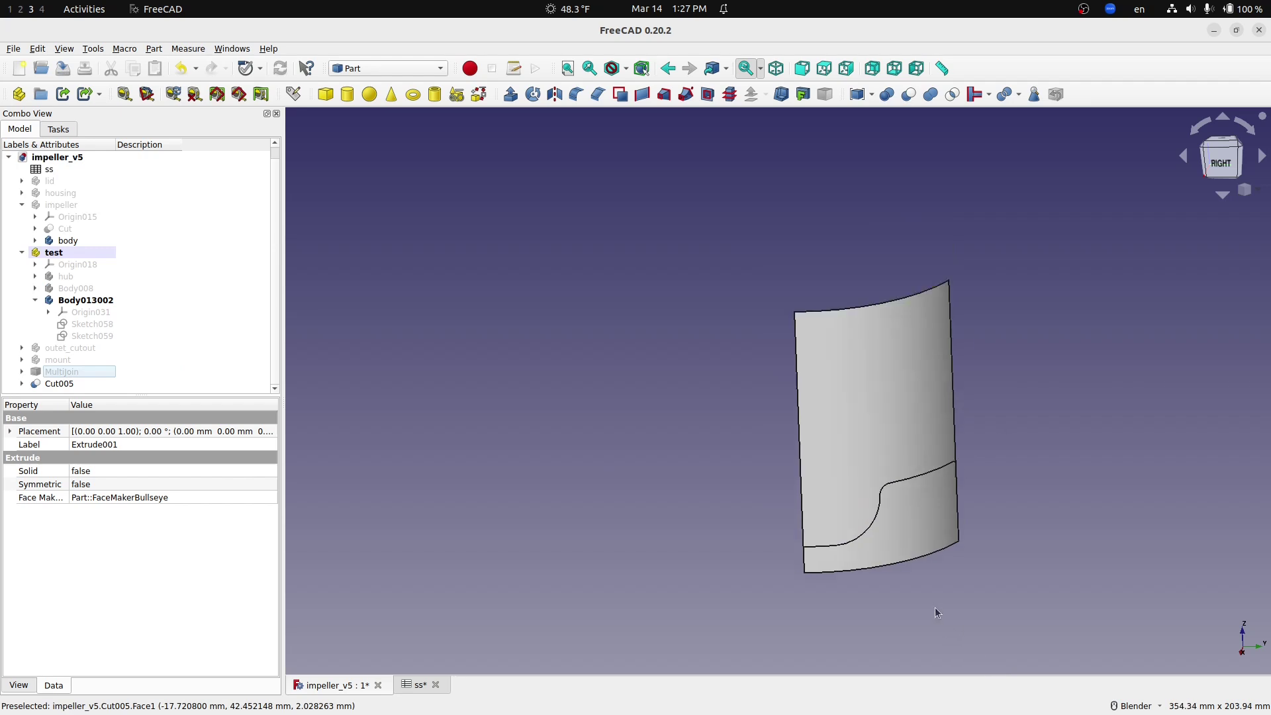
middle_drag(909, 600, 900, 462)
scroll(1038, 483, up, 3)
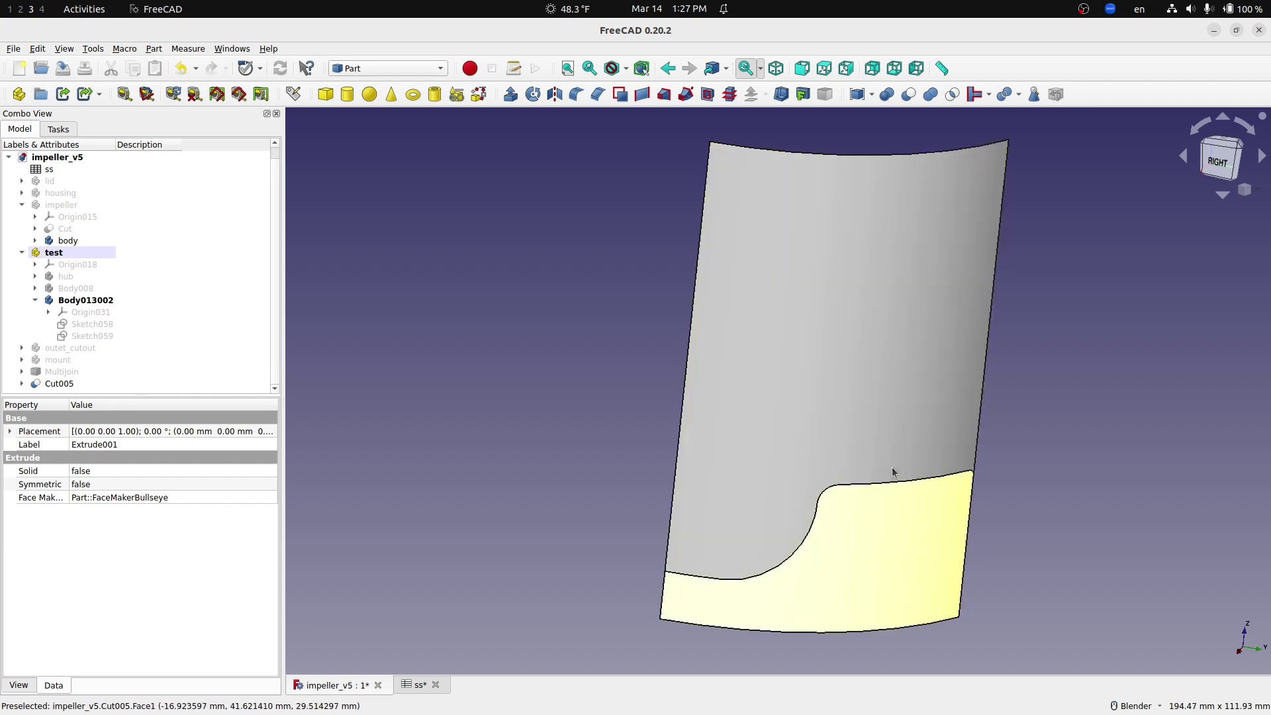
scroll(562, 380, down, 1)
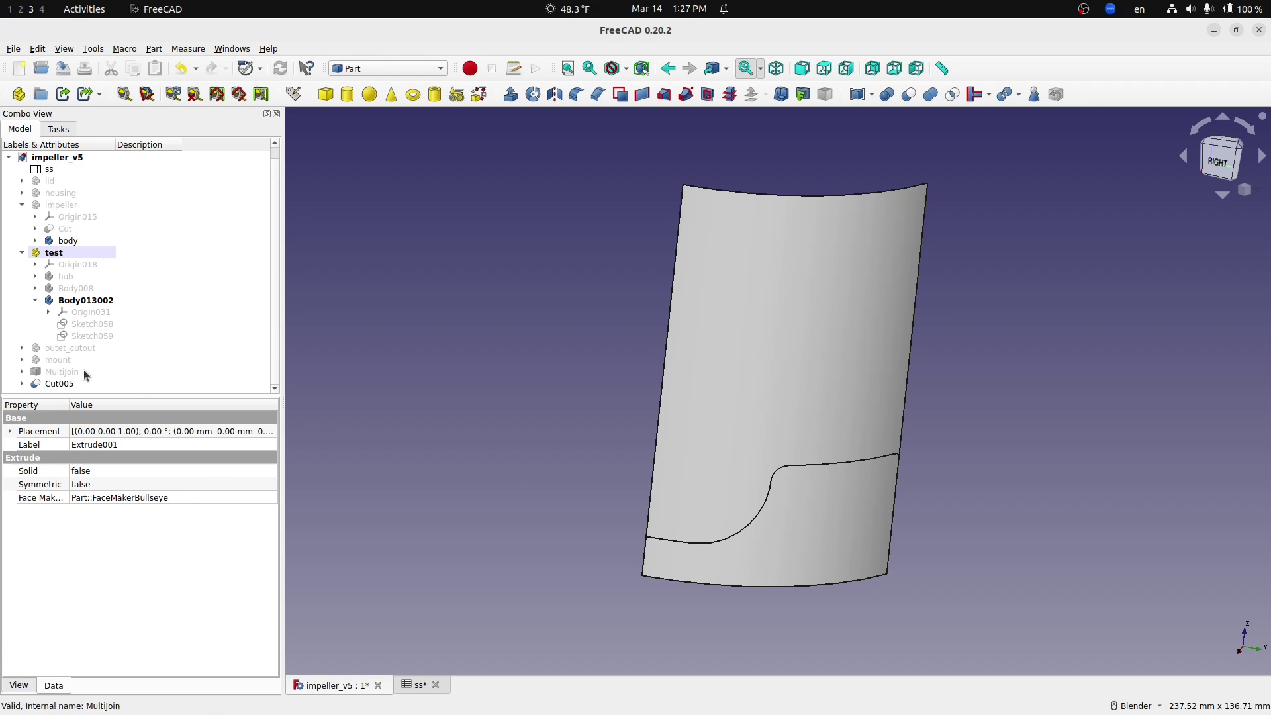
mouse_move(59, 383)
mouse_down()
mouse_move(120, 327)
mouse_move(108, 260)
mouse_move(59, 256)
mouse_up()
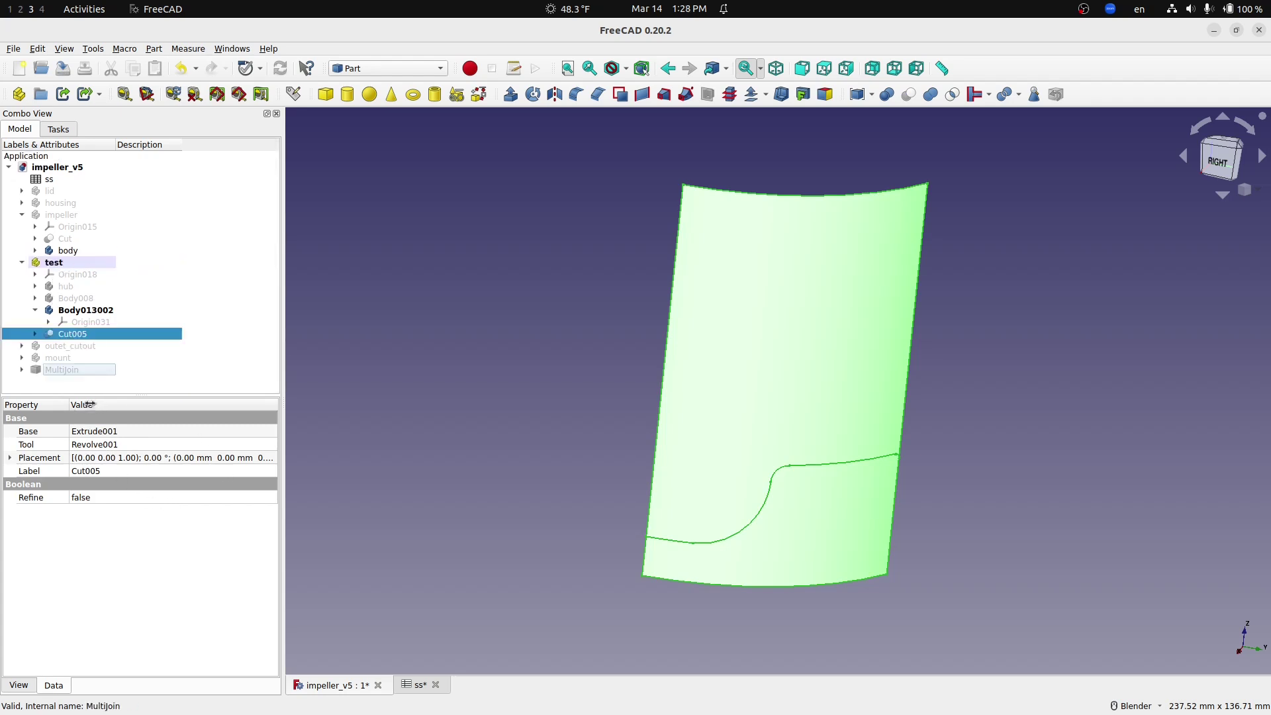
click(357, 420)
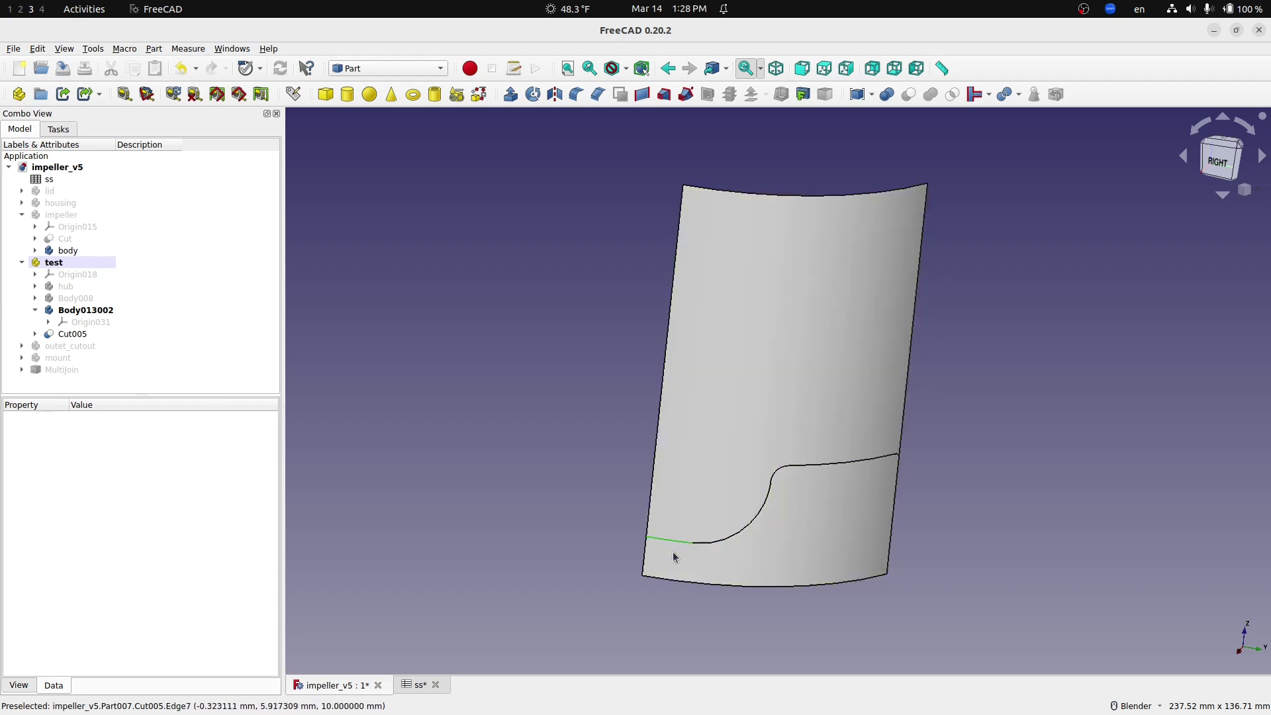
- Create a Part Design shape binder in Body013002 from the five connected edges of the profile curve across the blade surface
click(672, 547)
ctrl+click(718, 542)
ctrl+click(778, 477)
ctrl+click(813, 471)
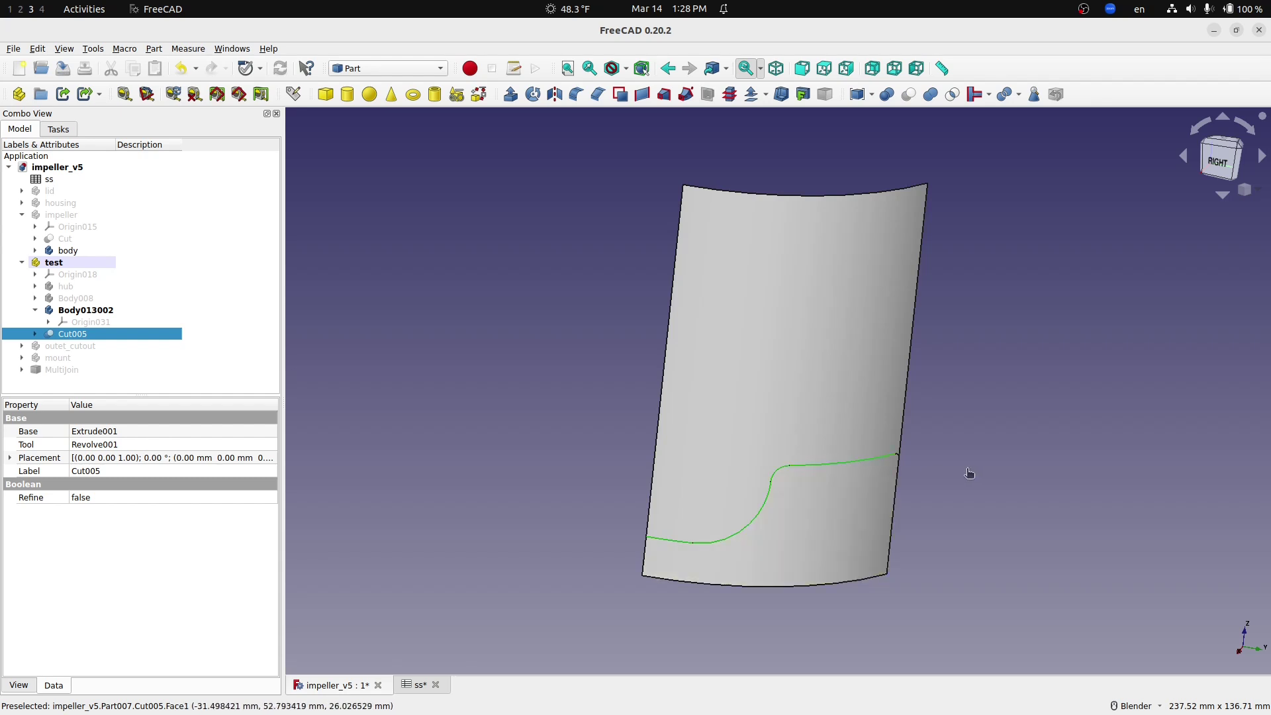
scroll(945, 468, up, 4)
ctrl+click(849, 443)
scroll(1023, 392, down, 2)
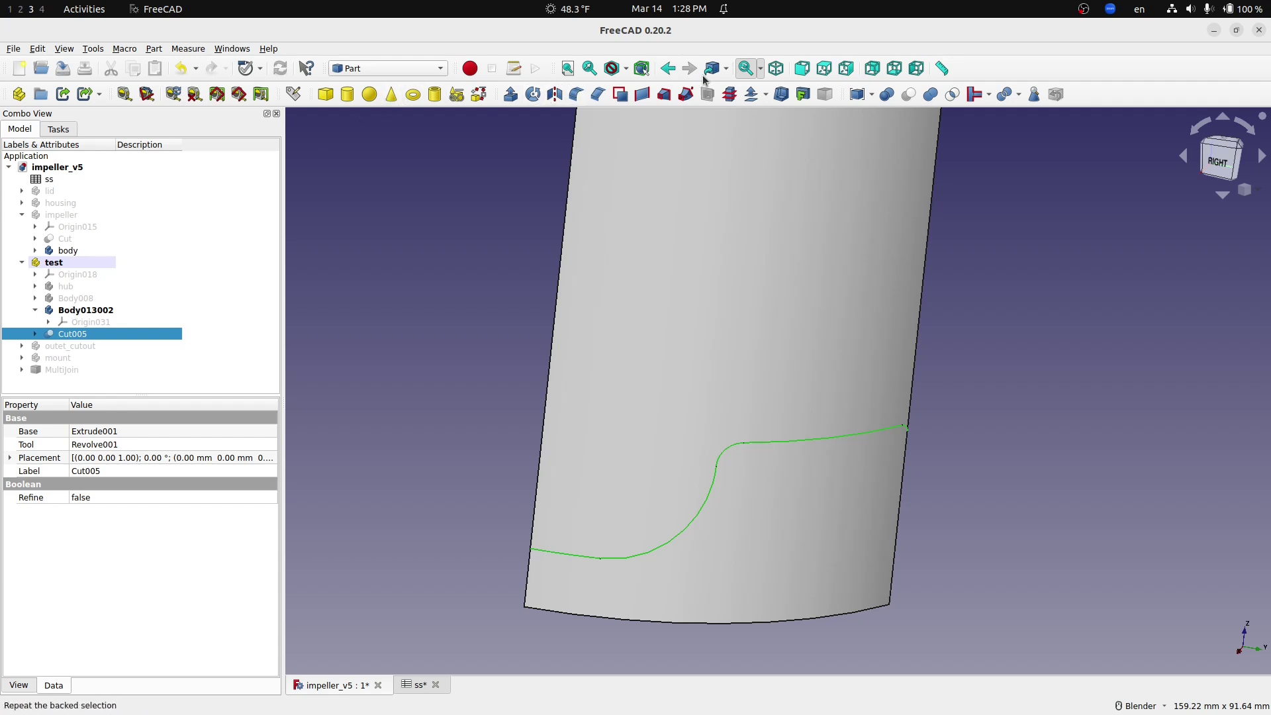
click(440, 72)
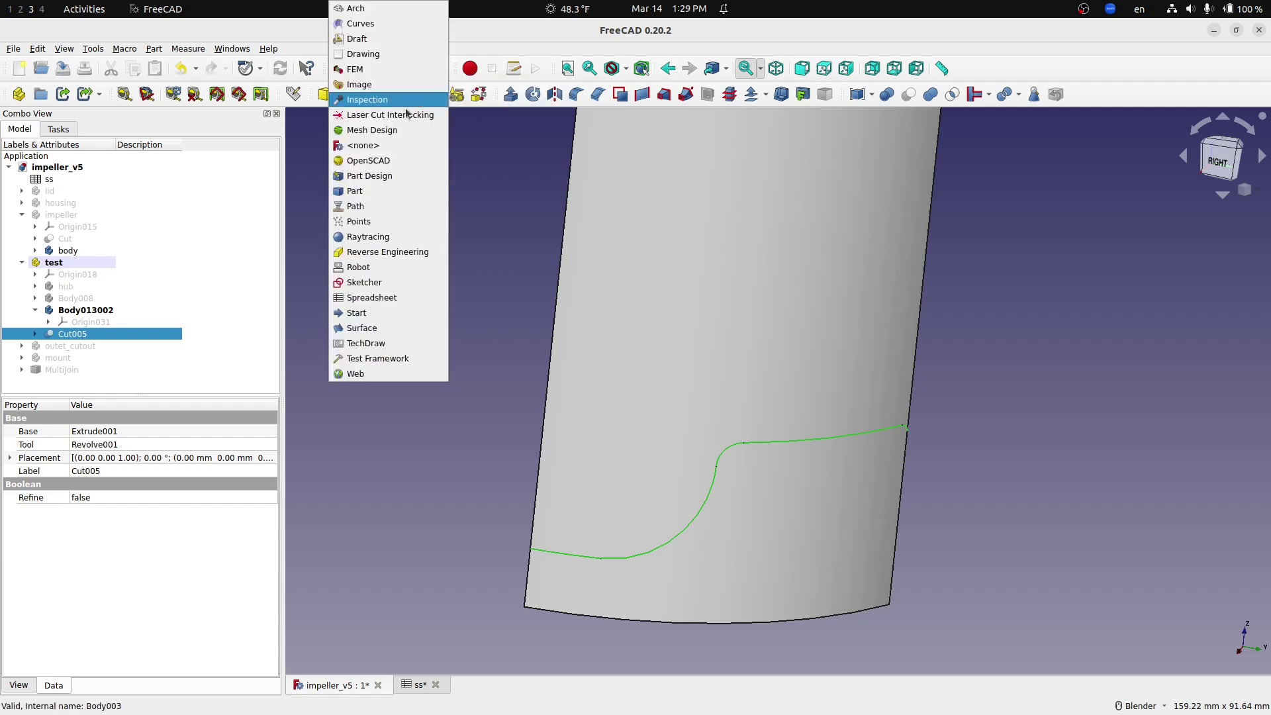
click(381, 173)
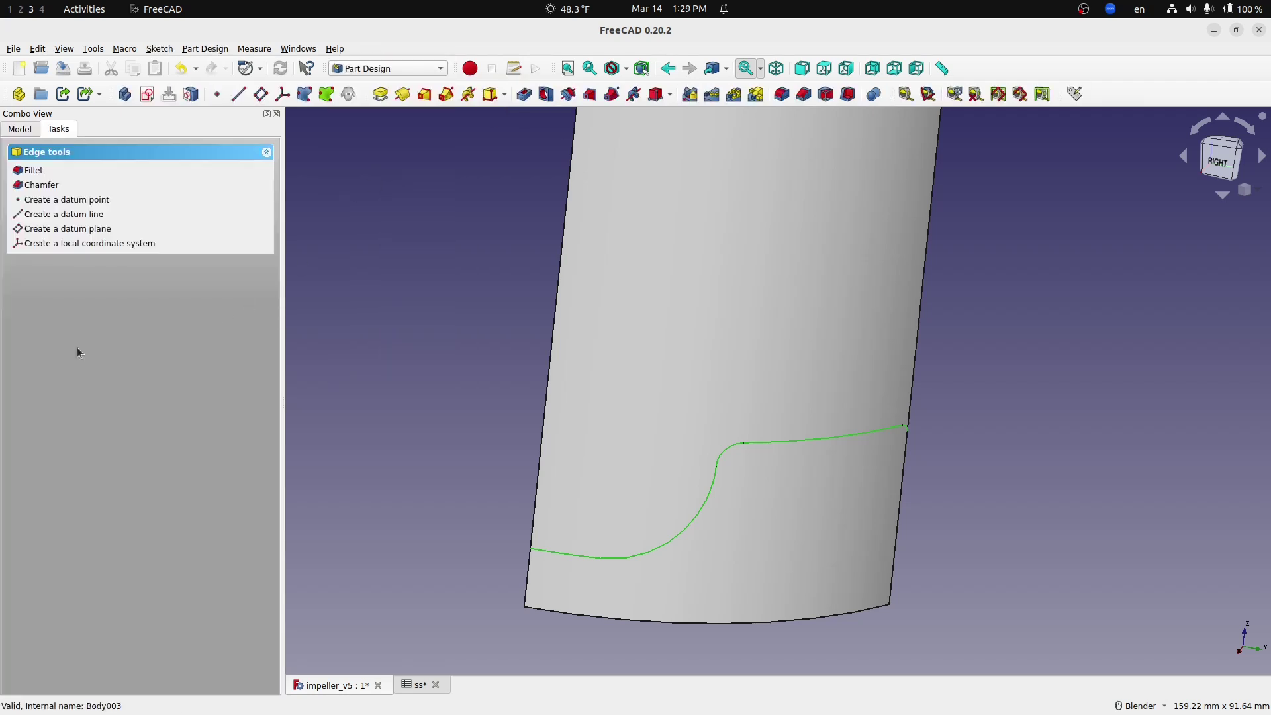
click(19, 129)
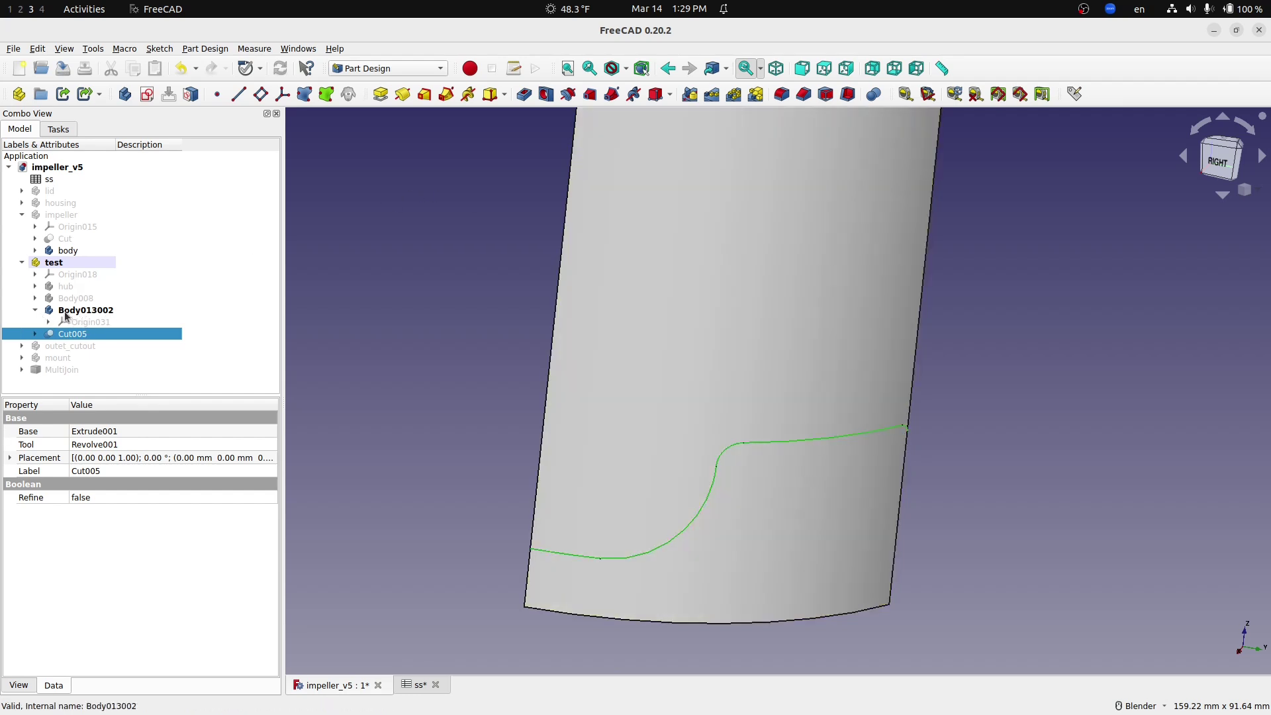
click(305, 95)
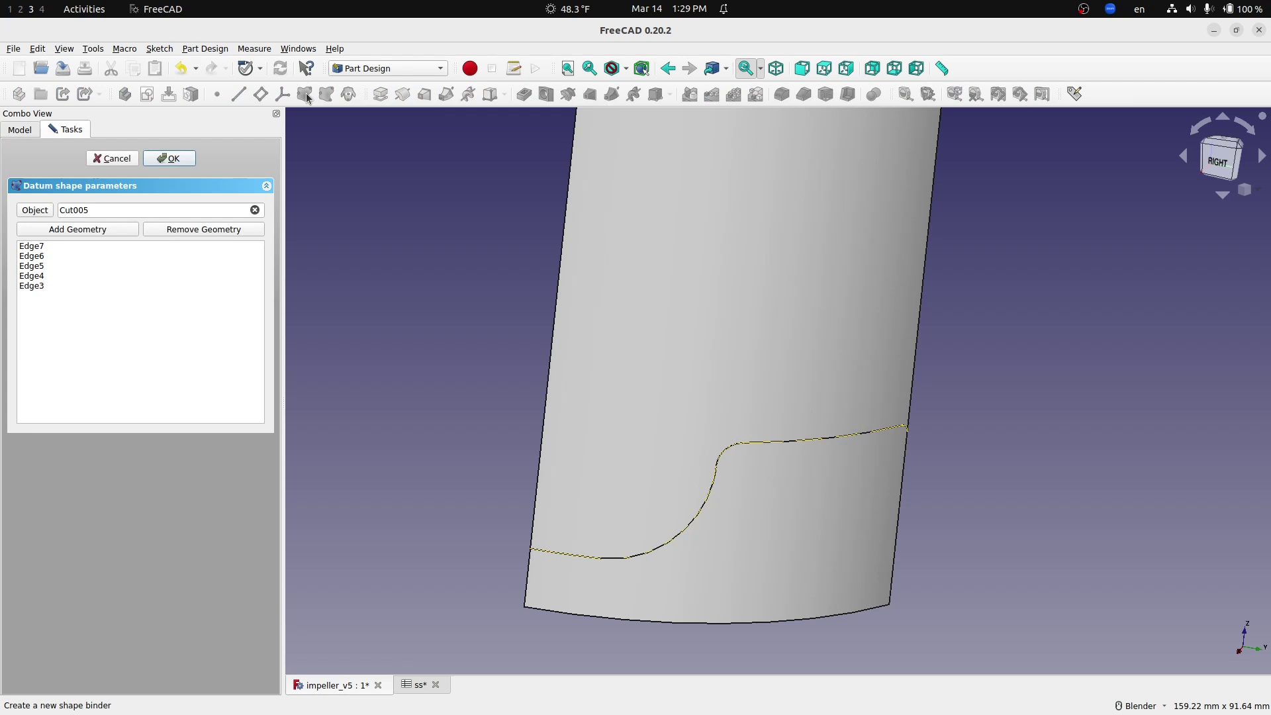
click(170, 159)
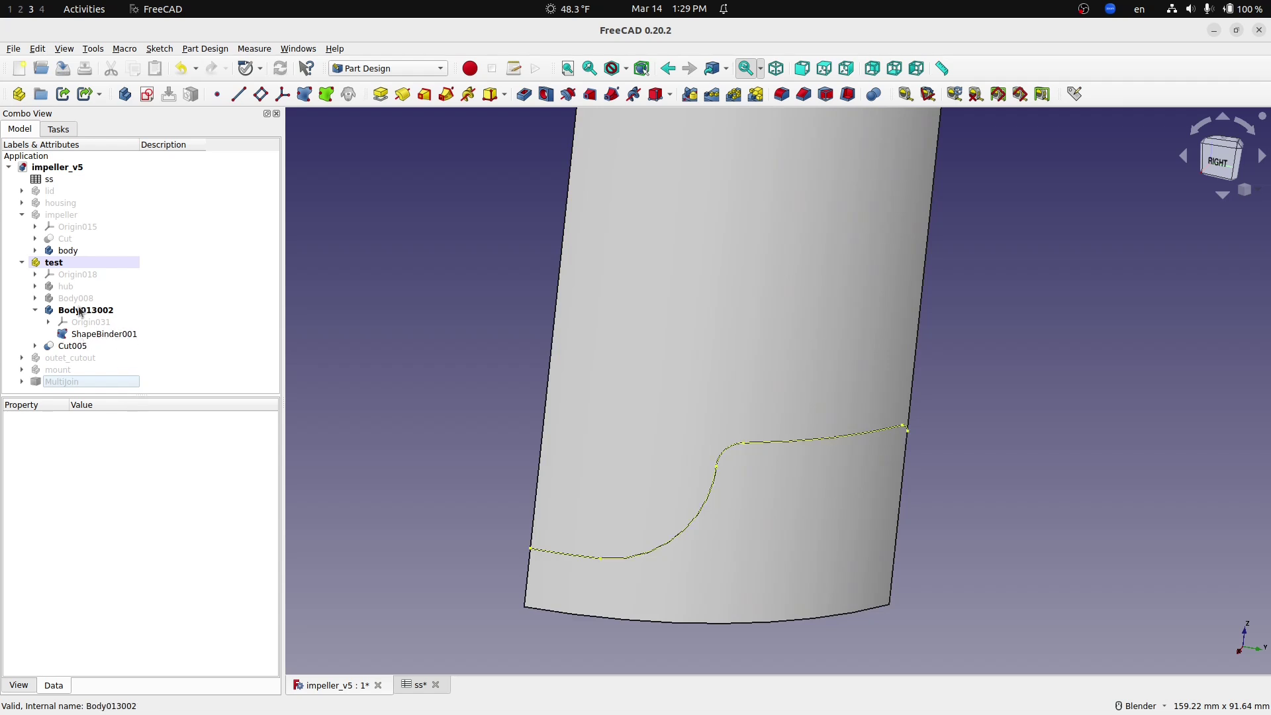
- Hide the blade surface cut and examine the course of the bound edge curve
click(68, 348)
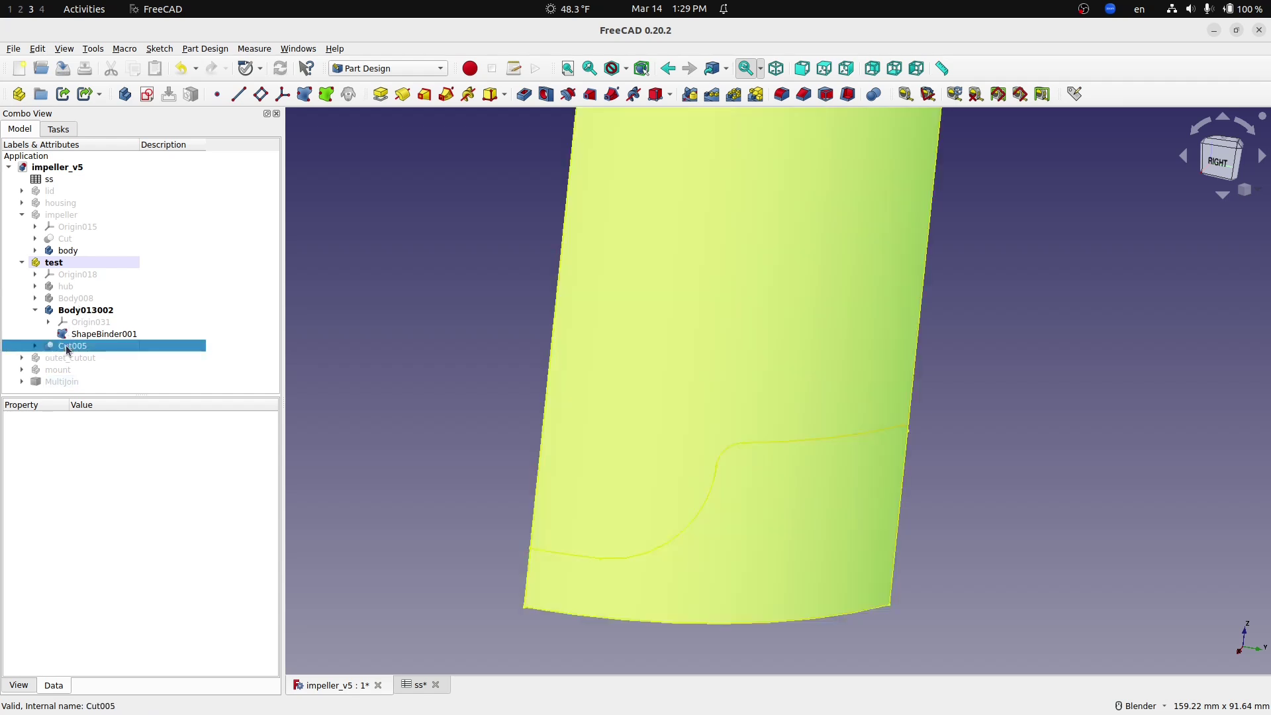
key(space)
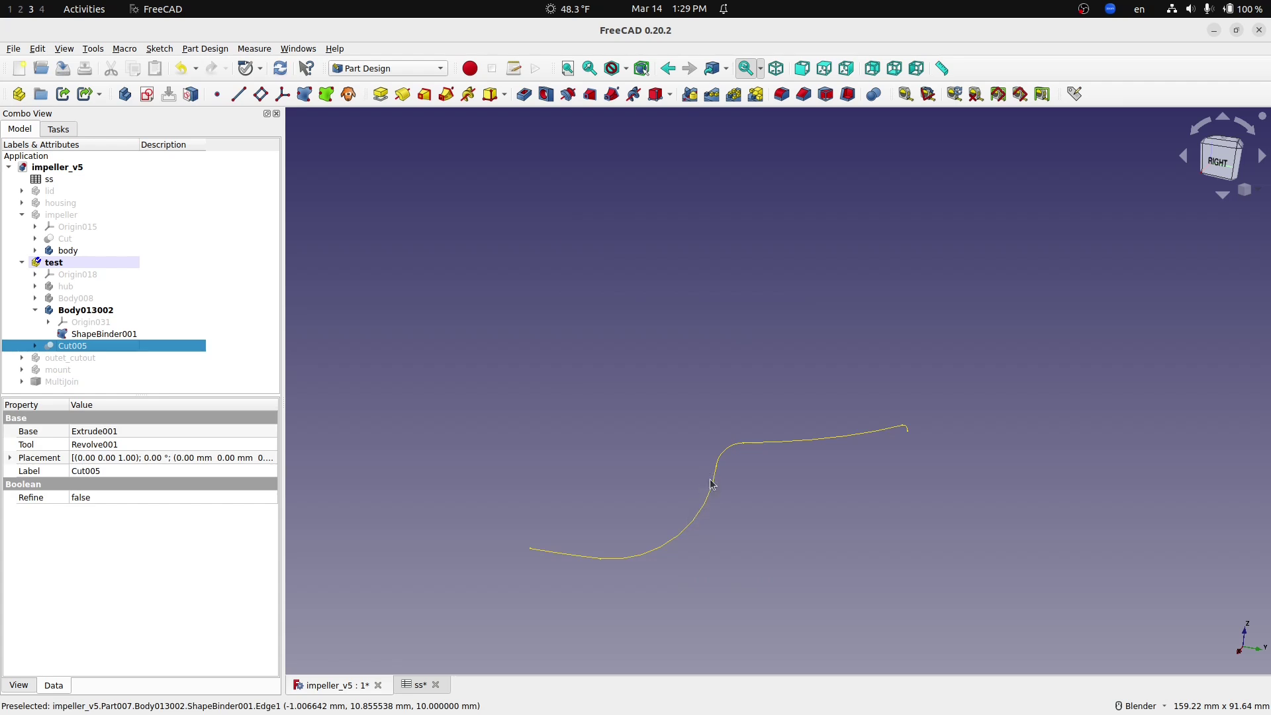
middle_drag(725, 550, 748, 604)
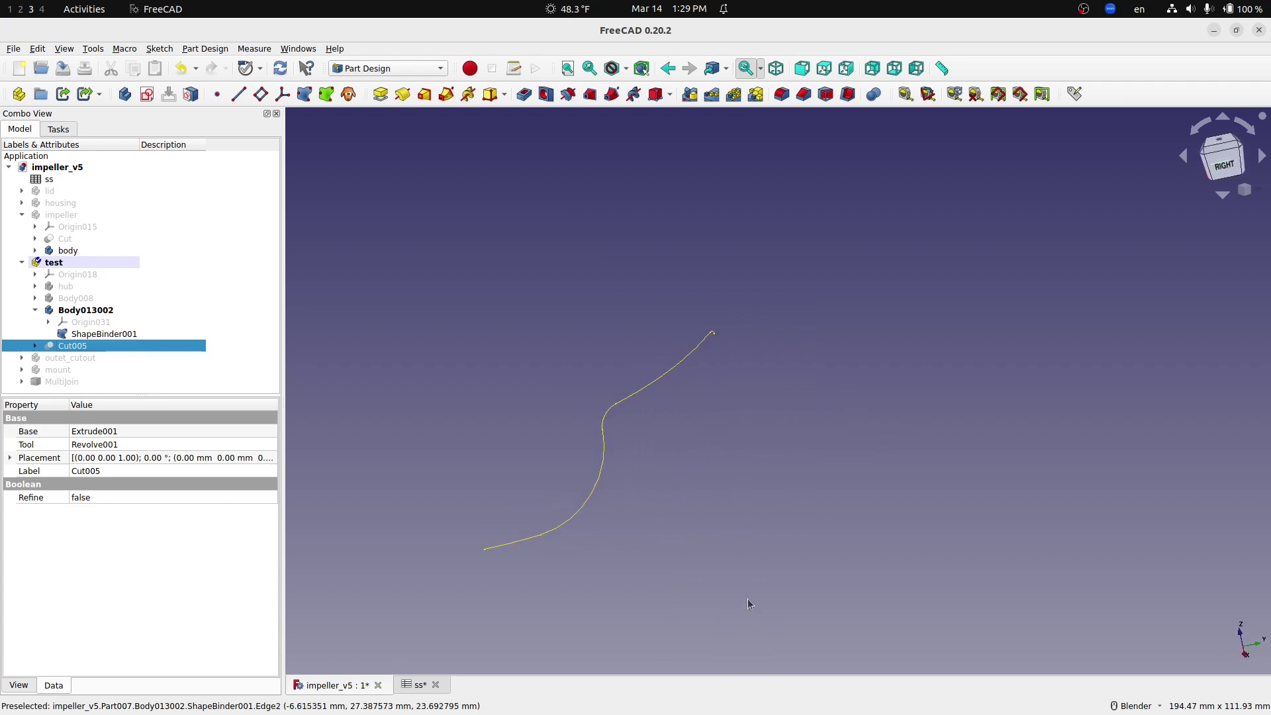
scroll(702, 572, up, 2)
scroll(691, 574, down, 1)
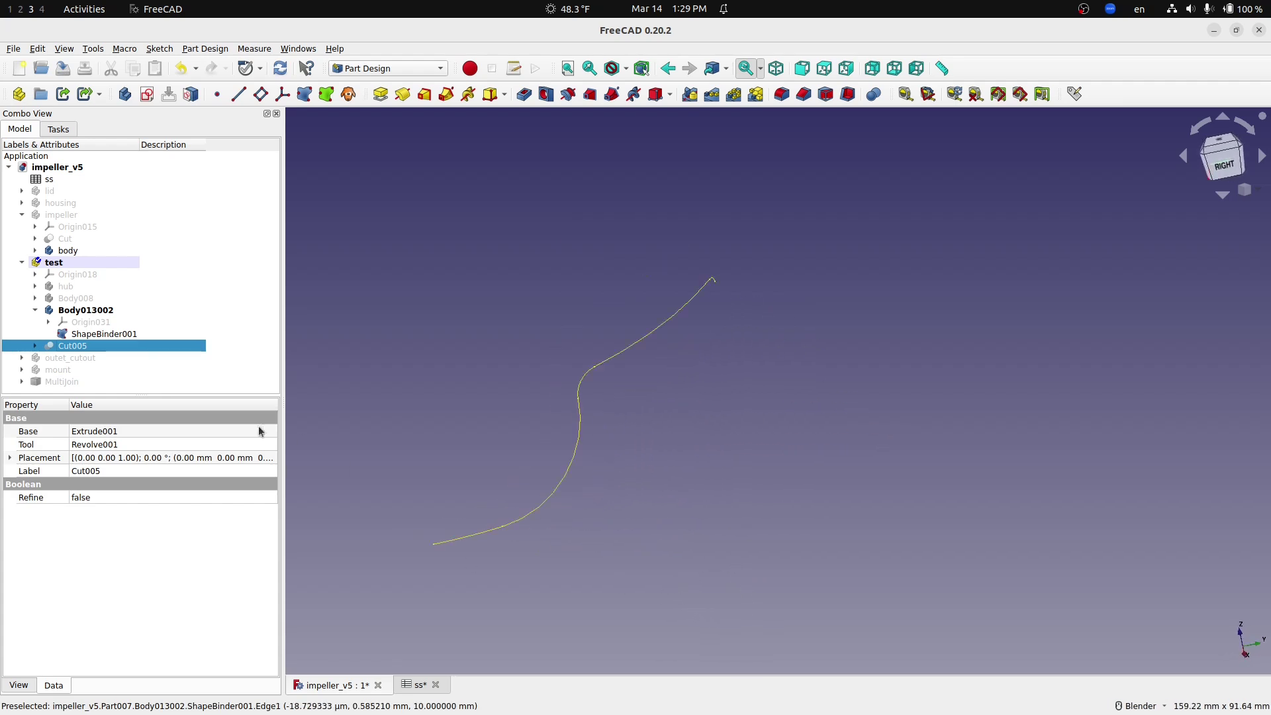
middle_drag(452, 549, 653, 578)
scroll(693, 466, down, 2)
scroll(553, 617, up, 3)
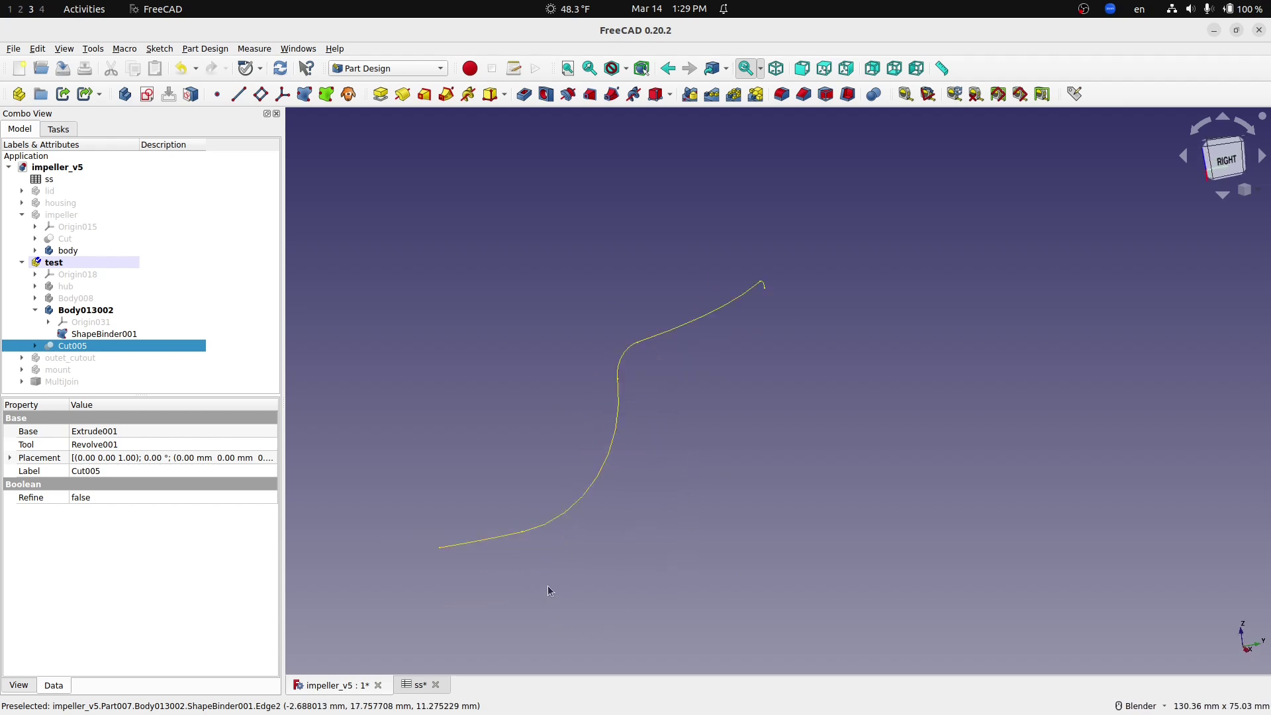
middle_drag(558, 579, 604, 553)
scroll(604, 554, down, 2)
scroll(530, 630, up, 2)
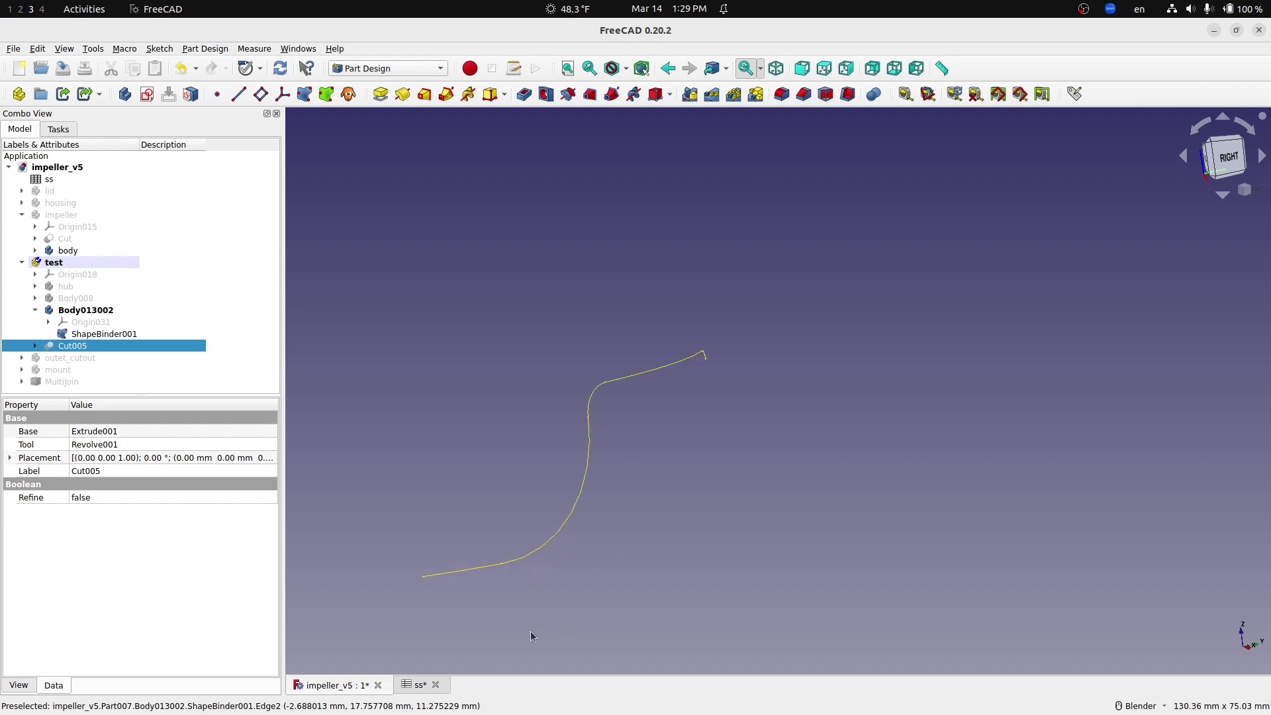
- Create a sketch on the XZ plane of Body013002 and draw a circle about 7.3 mm in diameter, centred on the vertical axis about 12.4 mm above the origin
click(67, 310)
click(147, 97)
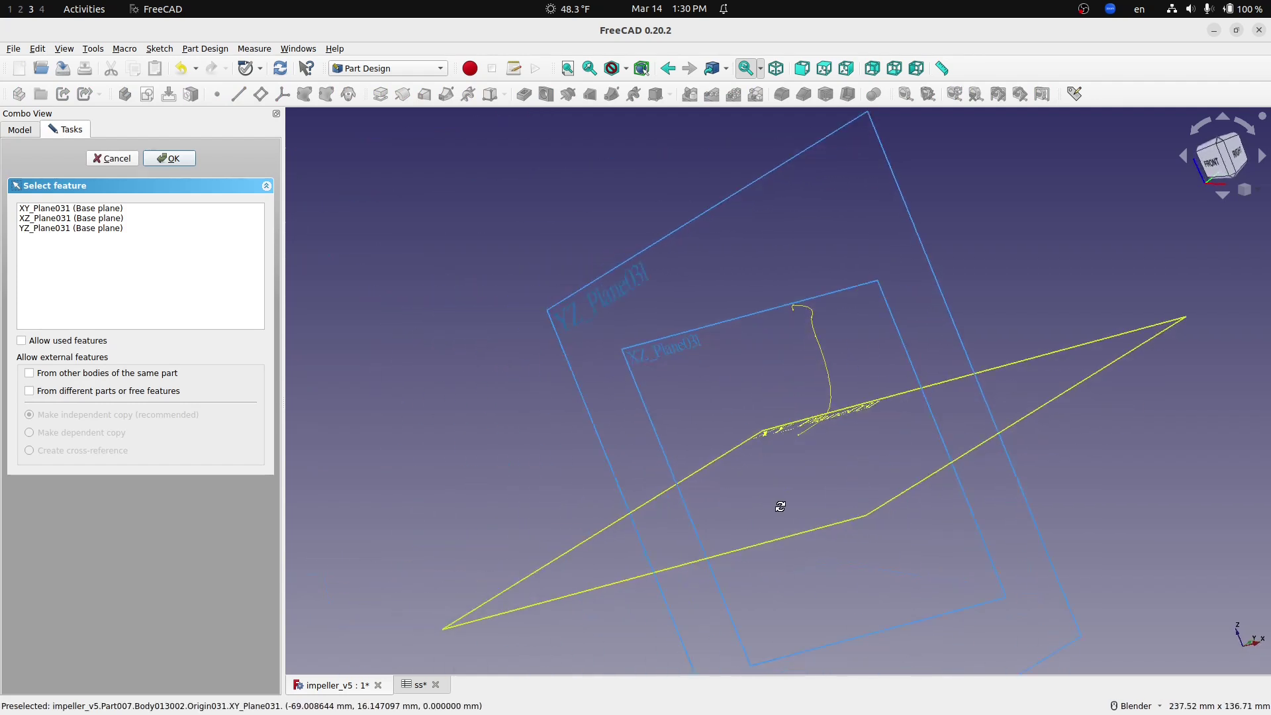
click(702, 424)
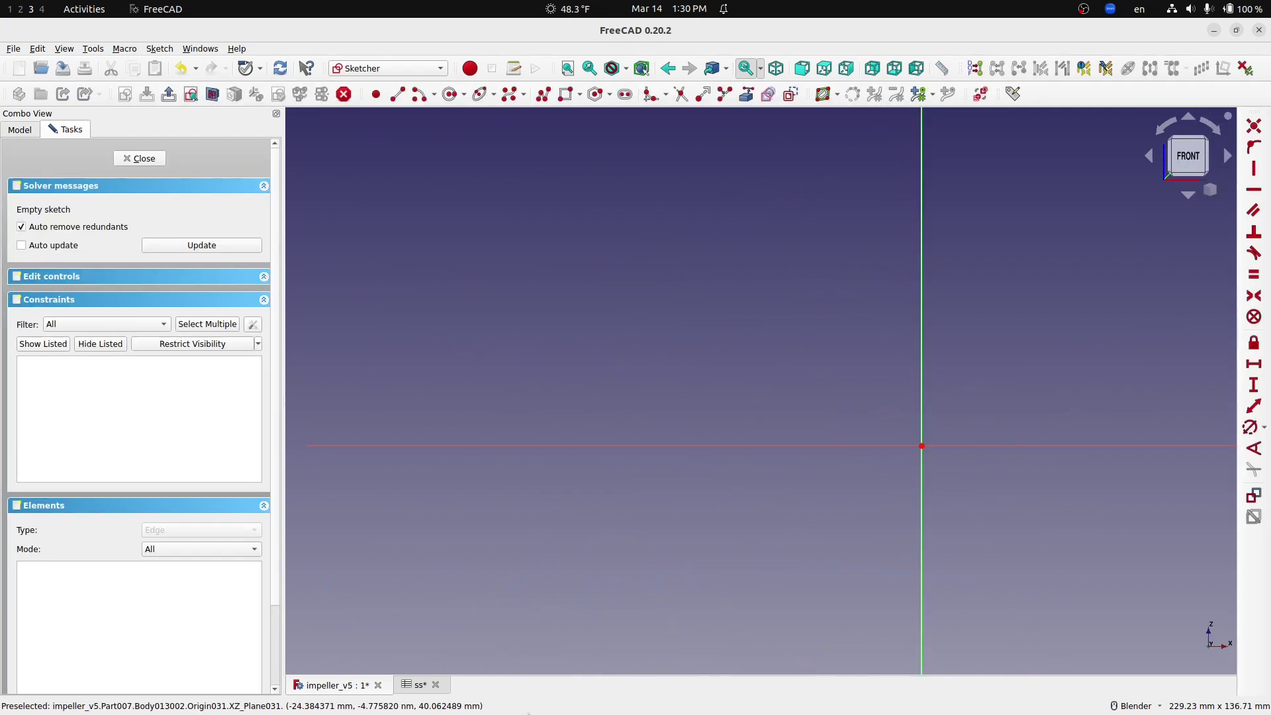
scroll(999, 548, up, 2)
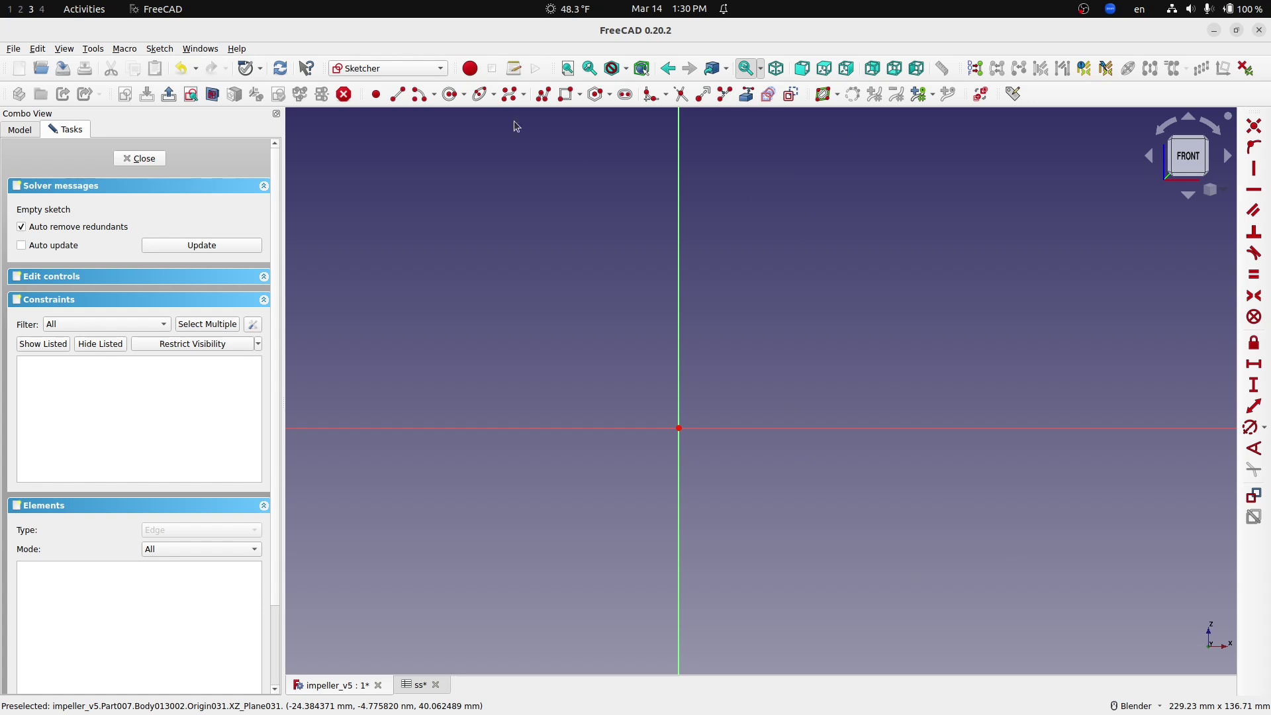
click(451, 98)
click(679, 376)
click(694, 380)
key(Escape)
- Constrain the vertical distance between the circle's centre and the origin to 10 mm
click(679, 377)
click(679, 428)
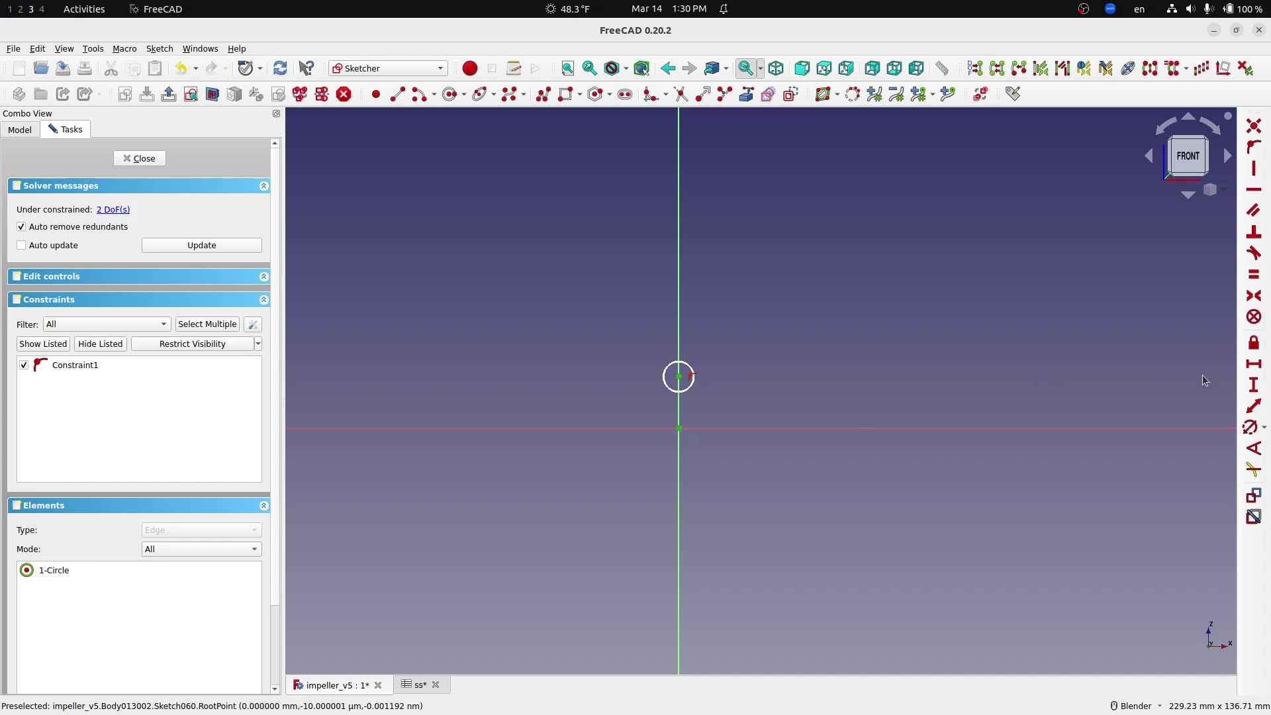
click(1250, 386)
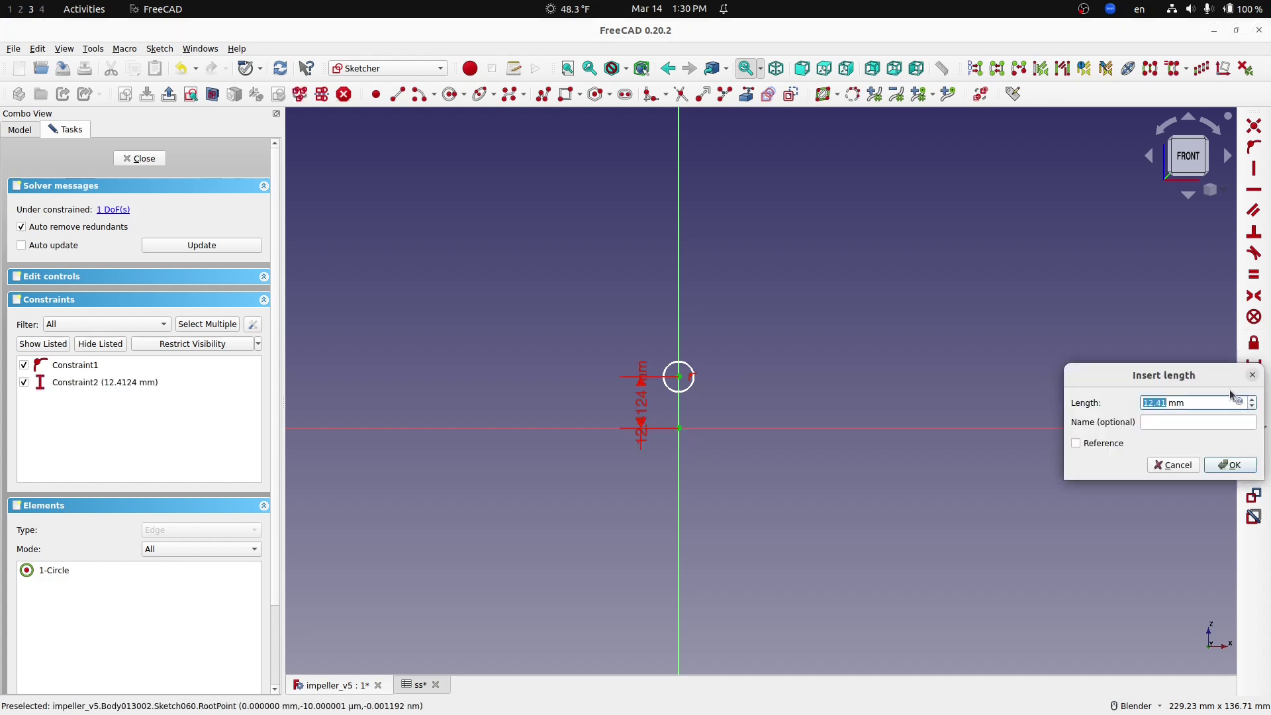
text(10)
key(Return)
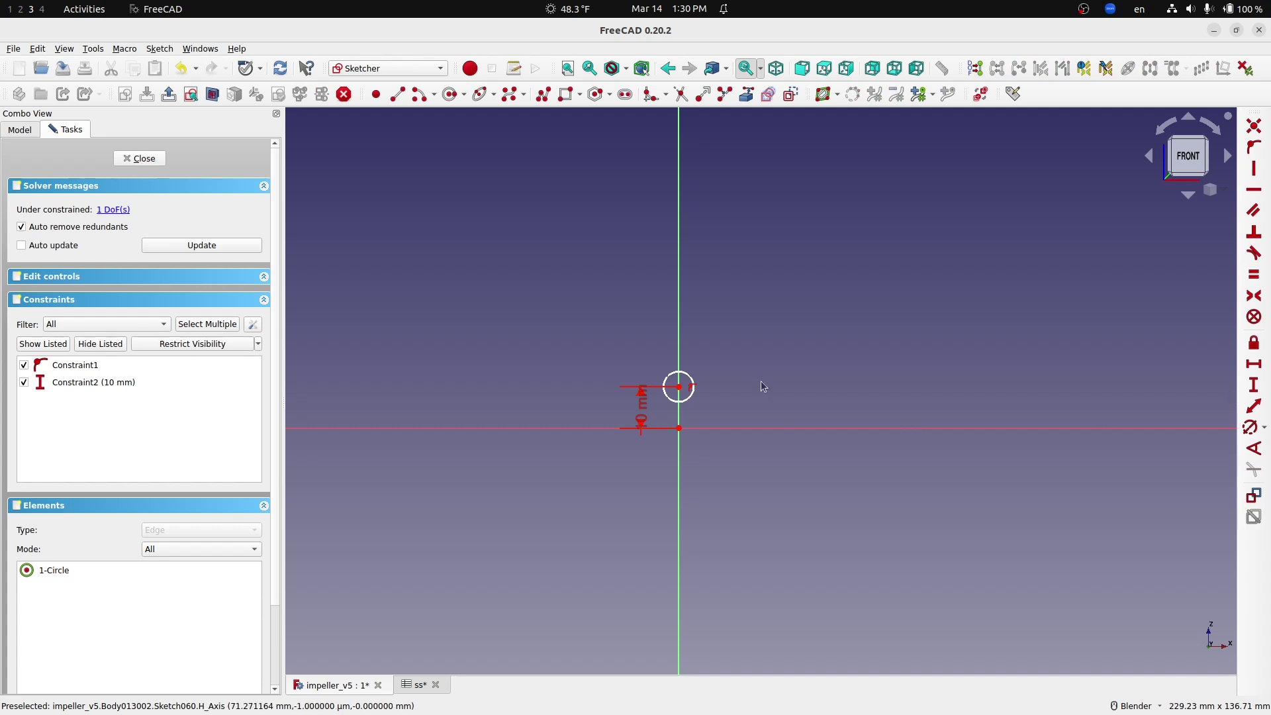
- Set the circle's diameter to 4 mm and close the sketch
click(680, 382)
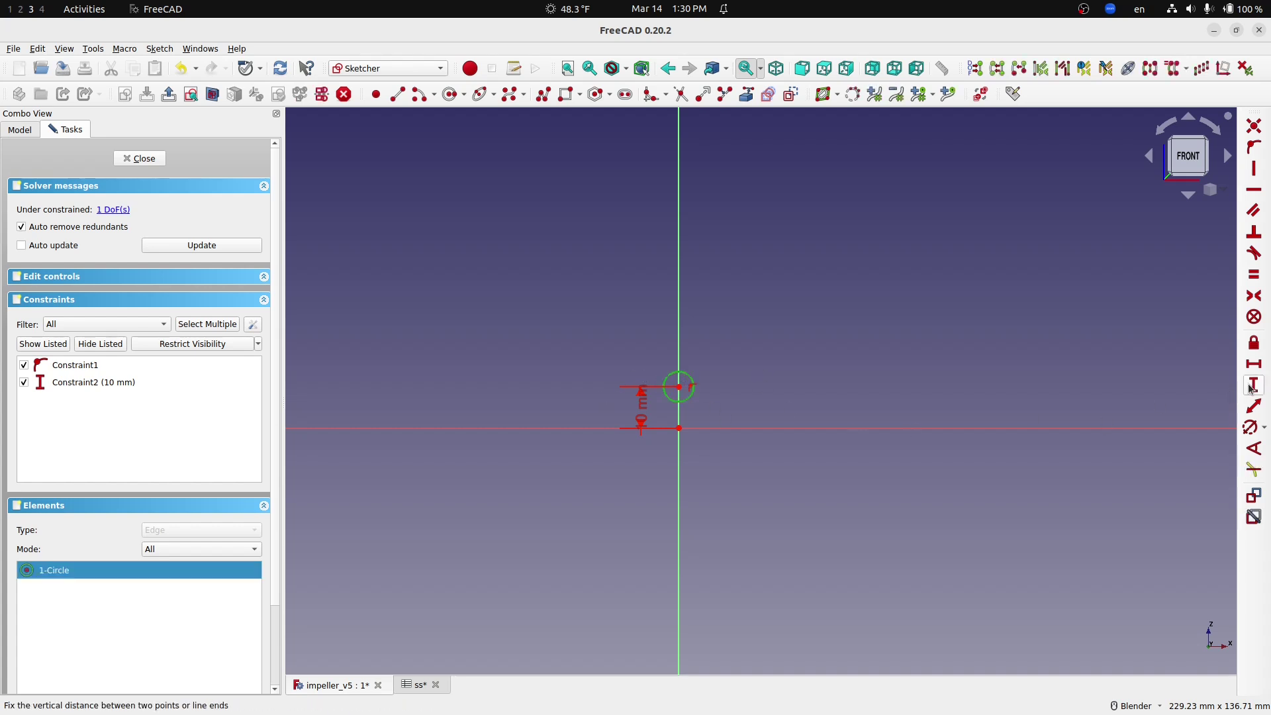
click(1254, 427)
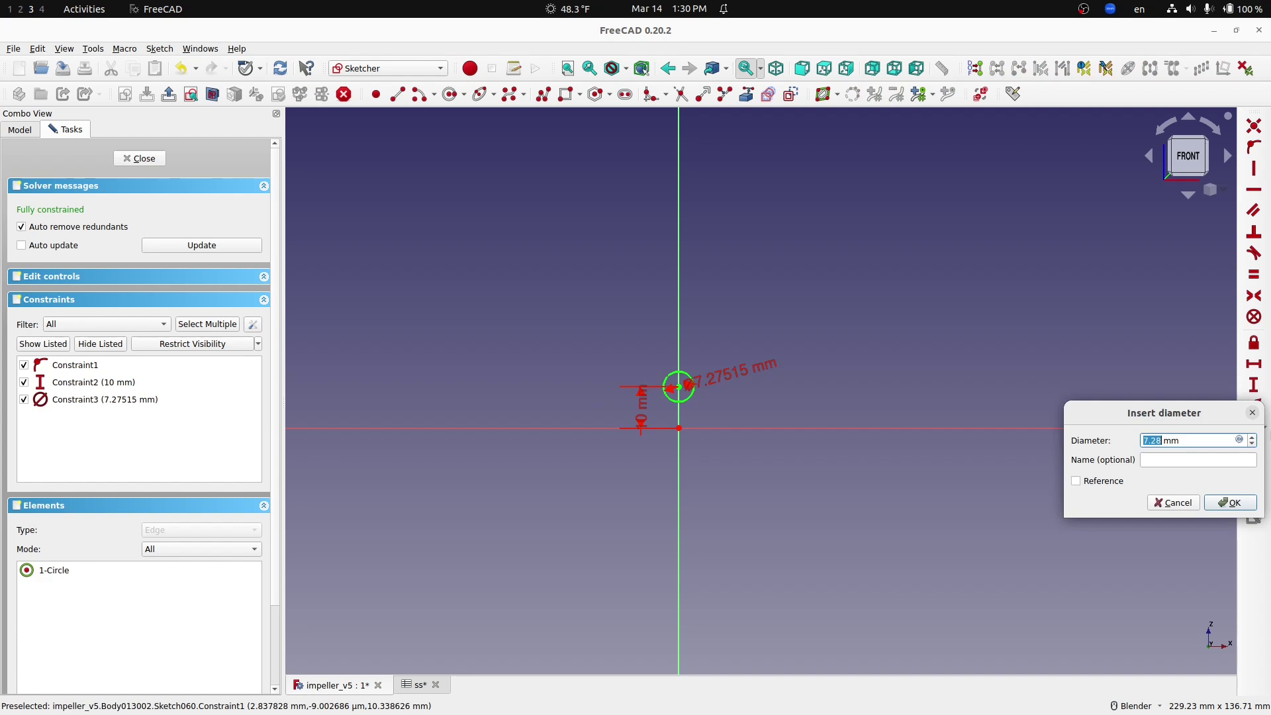
text(4)
key(Return)
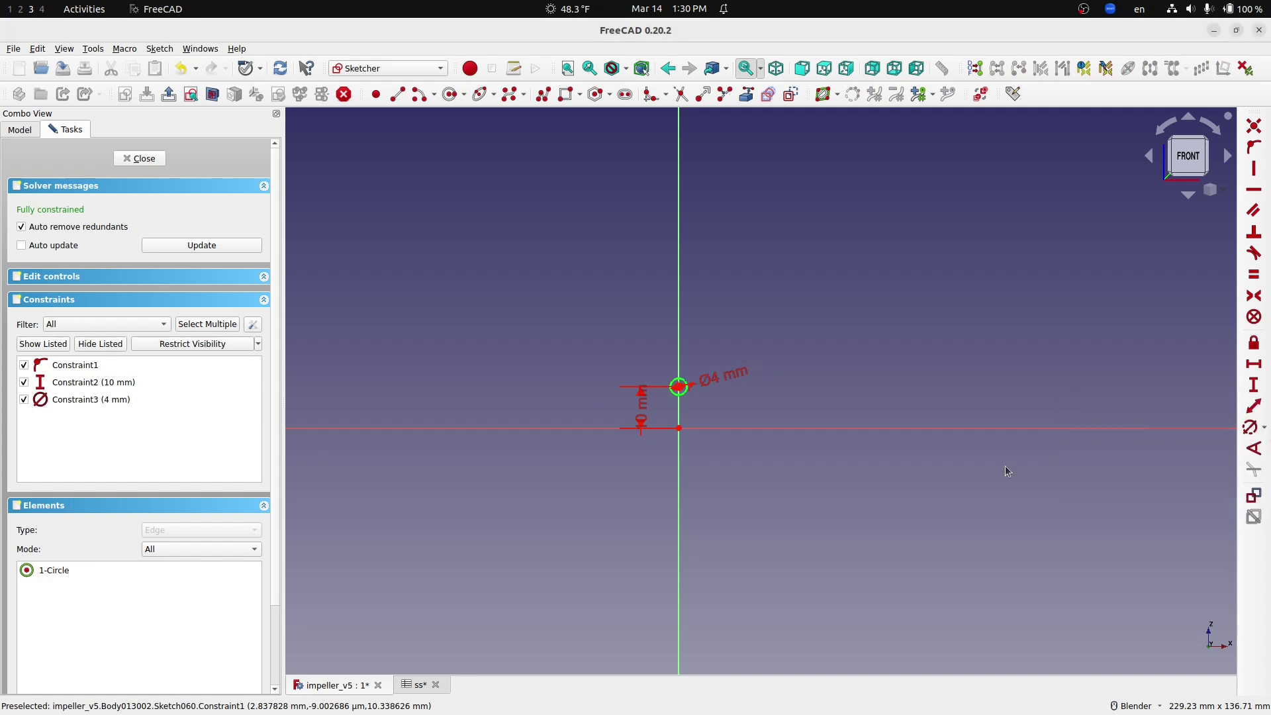
click(156, 160)
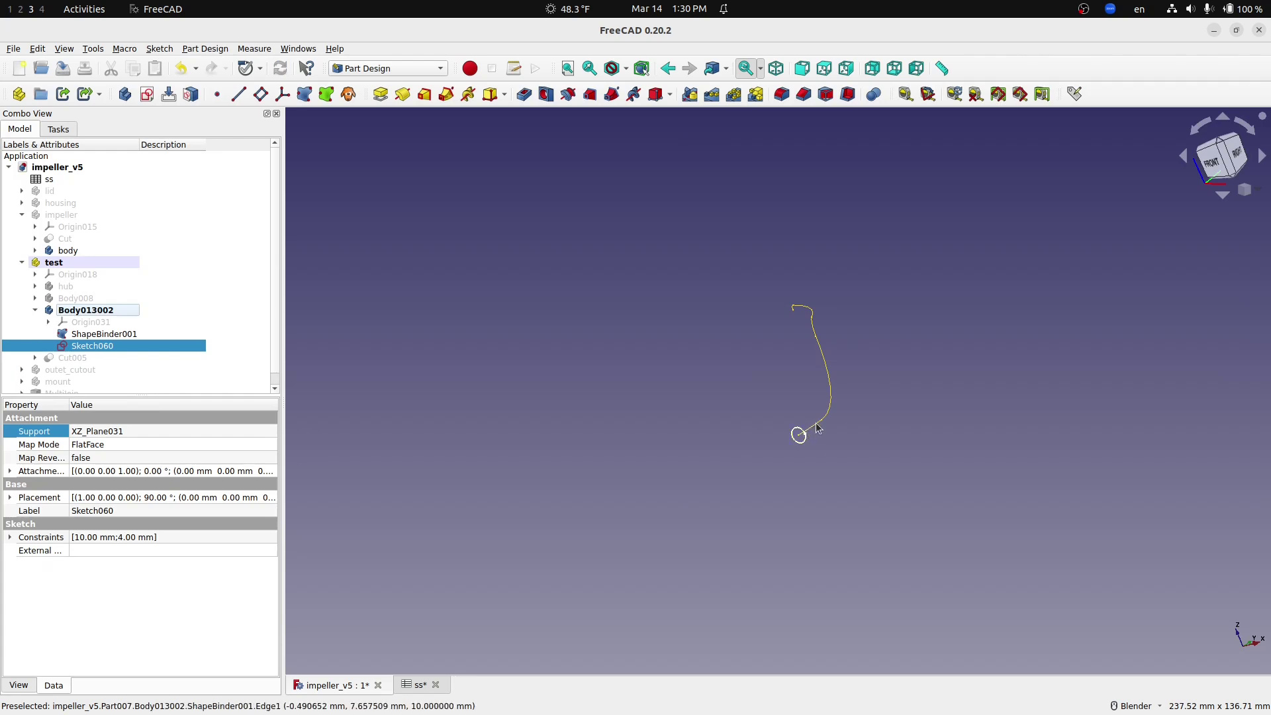
- Sweep the circle sketch along the shape binder curve with the Additive pipe tool
middle_drag(821, 504, 861, 403)
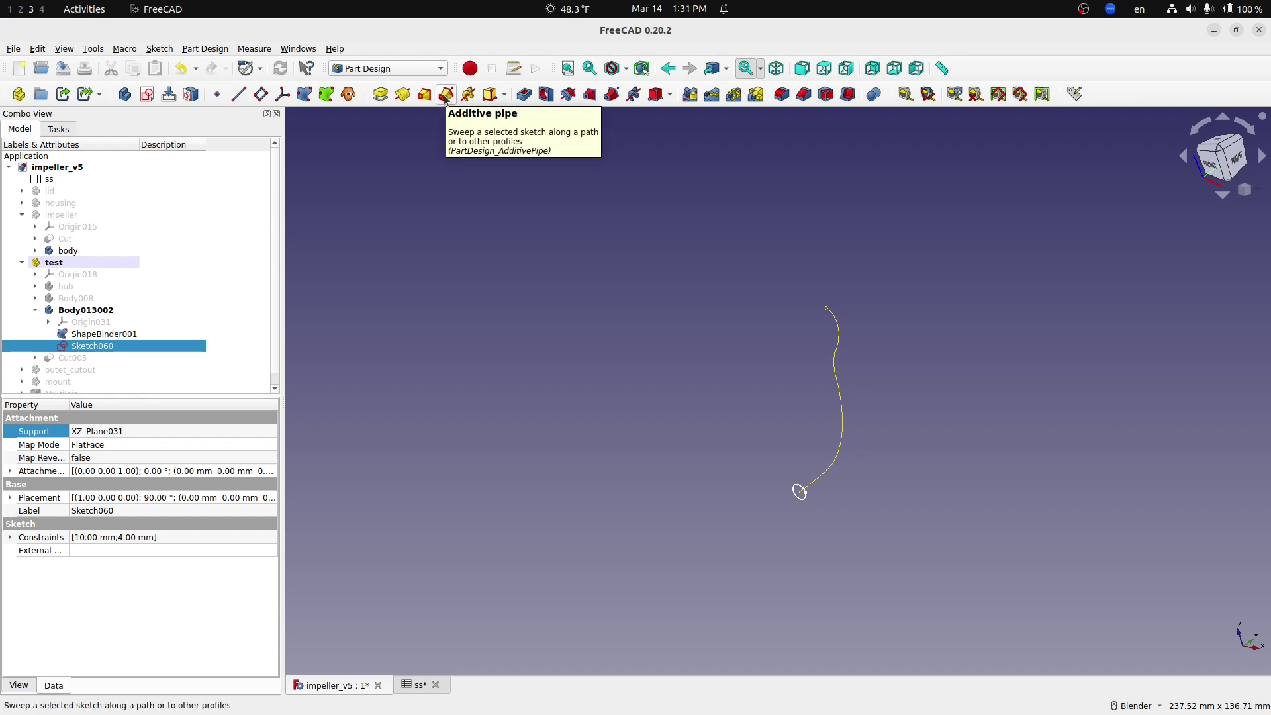
ctrl+click(101, 334)
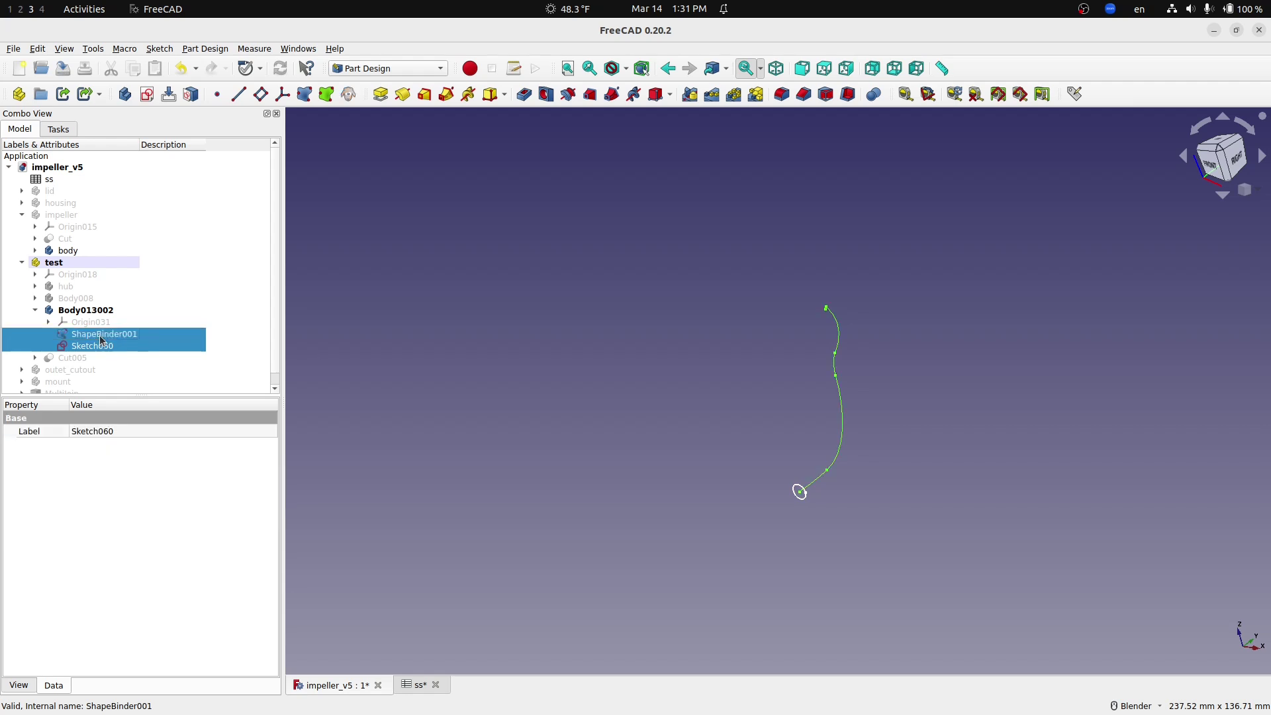
click(447, 96)
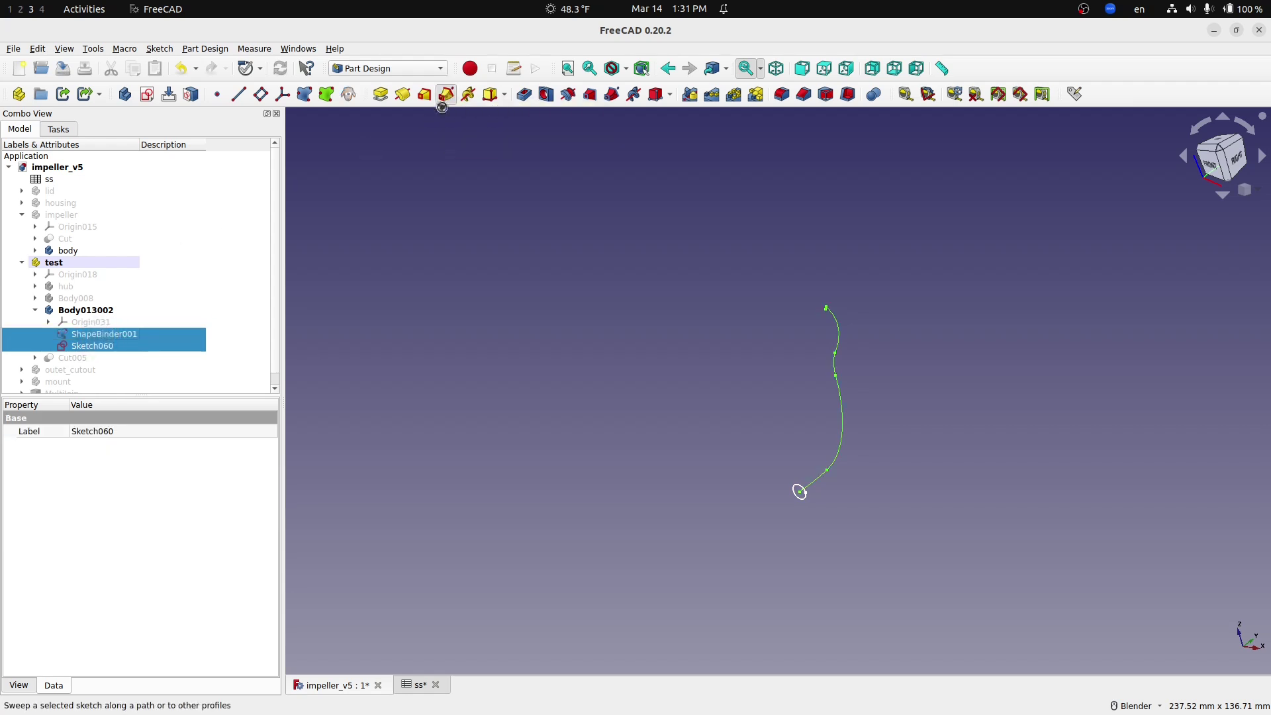
- Inspect the pipe preview along the whole path and accept it with transformed corners, standard orientation and constant section
middle_drag(998, 481, 764, 486)
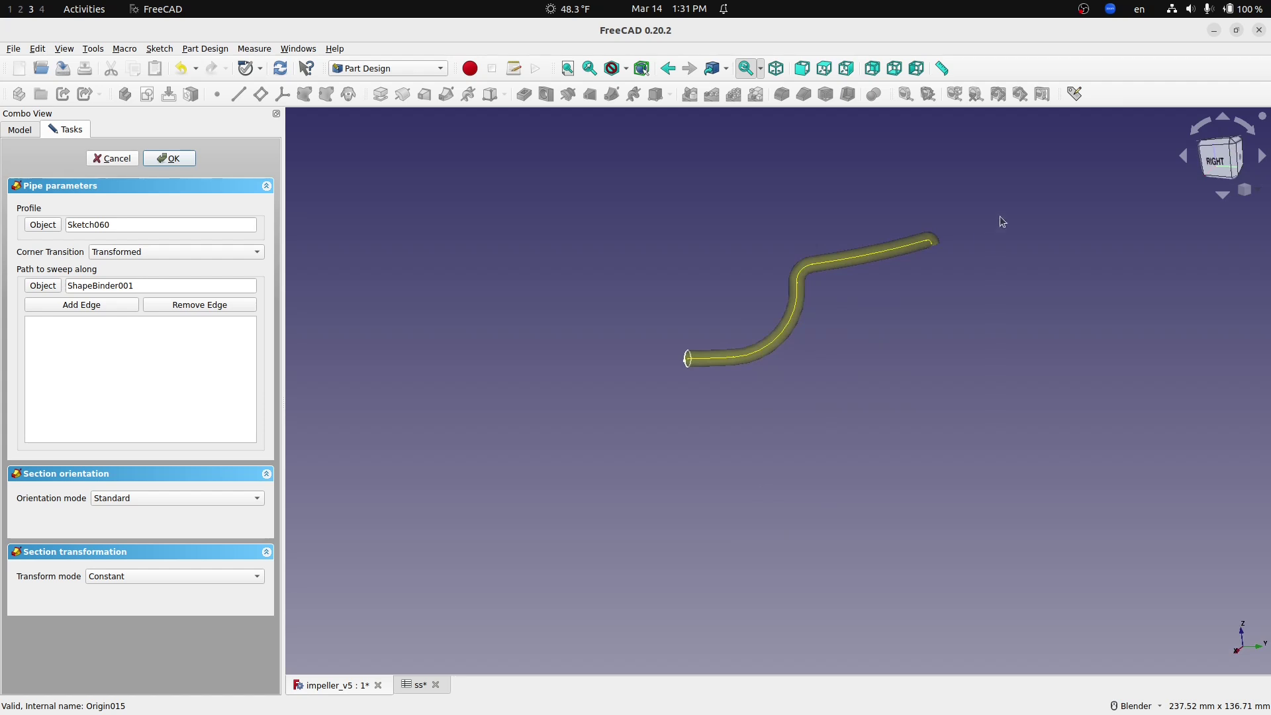
middle_drag(933, 250, 999, 247)
scroll(987, 236, up, 5)
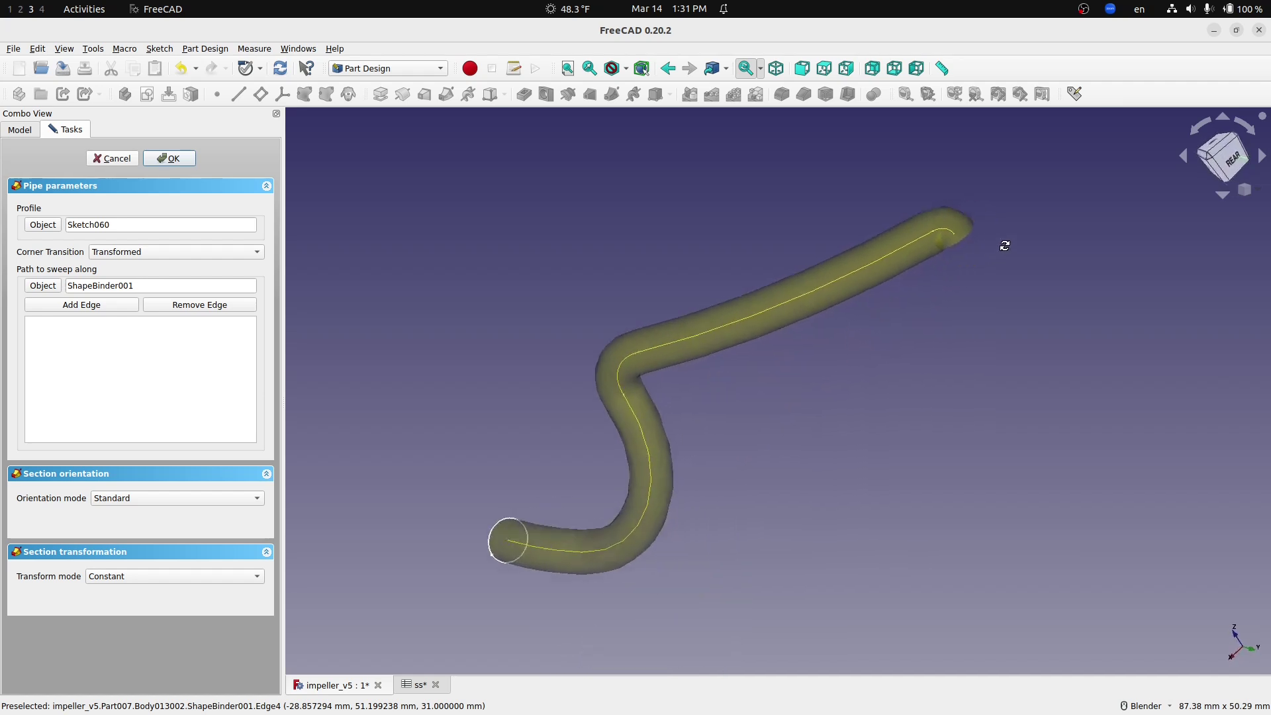
scroll(1015, 261, down, 3)
middle_drag(891, 391, 803, 445)
scroll(1006, 404, down, 2)
scroll(848, 495, up, 1)
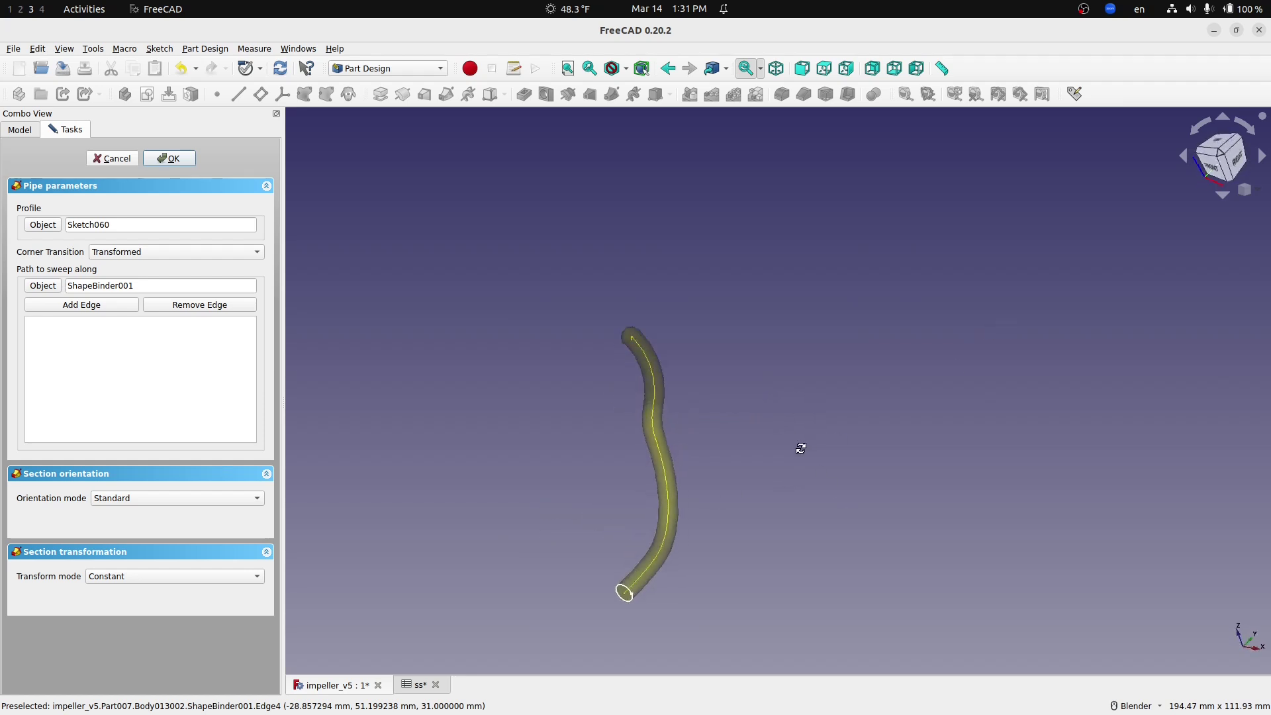
scroll(692, 515, up, 1)
scroll(693, 516, up, 6)
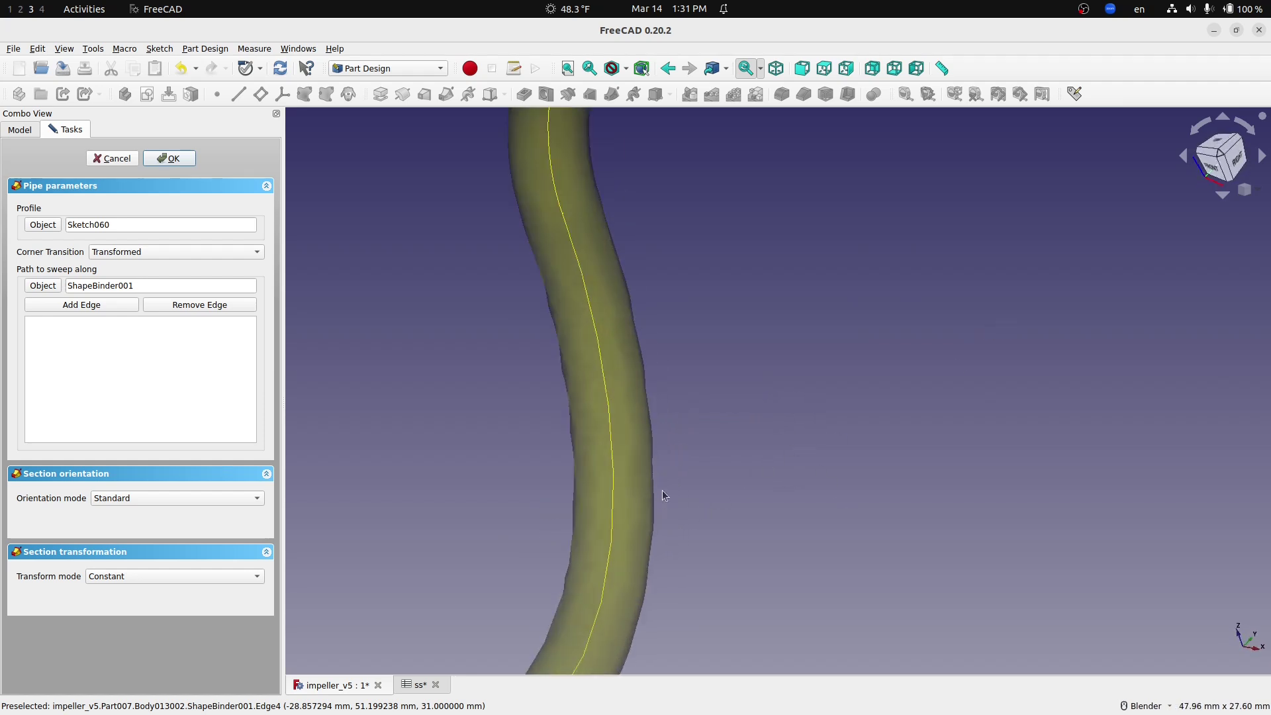
middle_drag(689, 412, 882, 267)
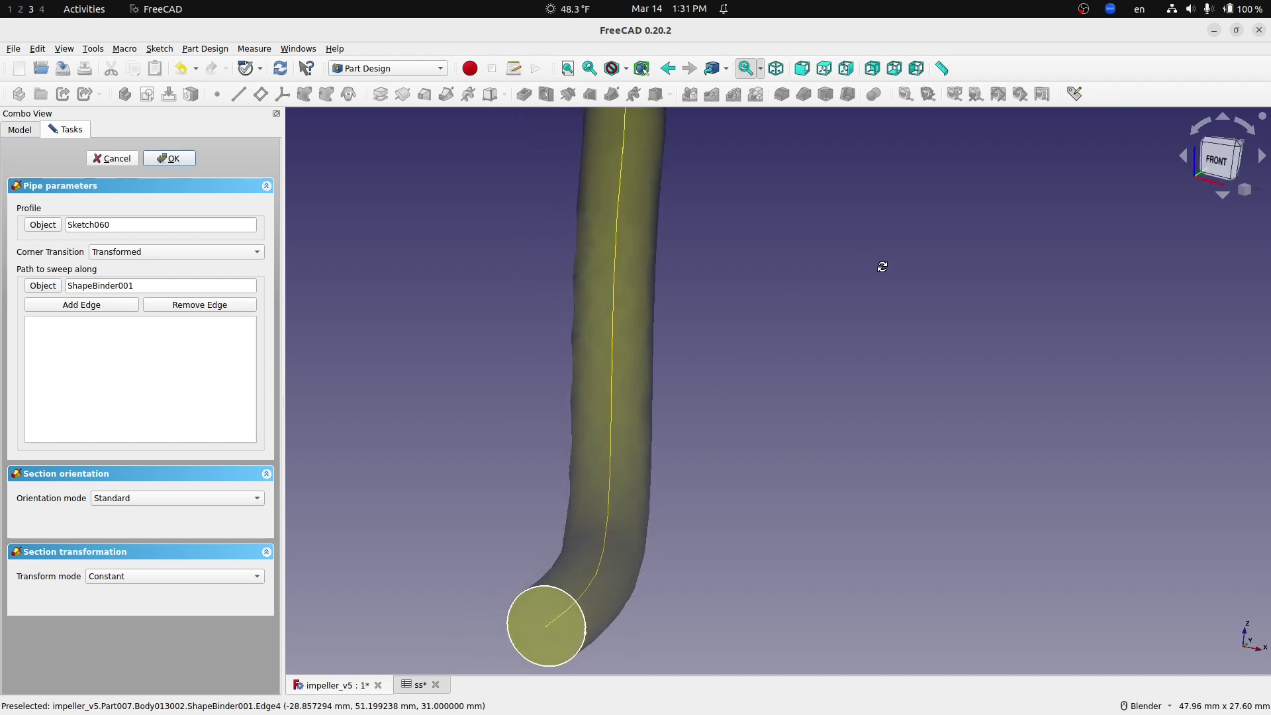
scroll(881, 267, down, 2)
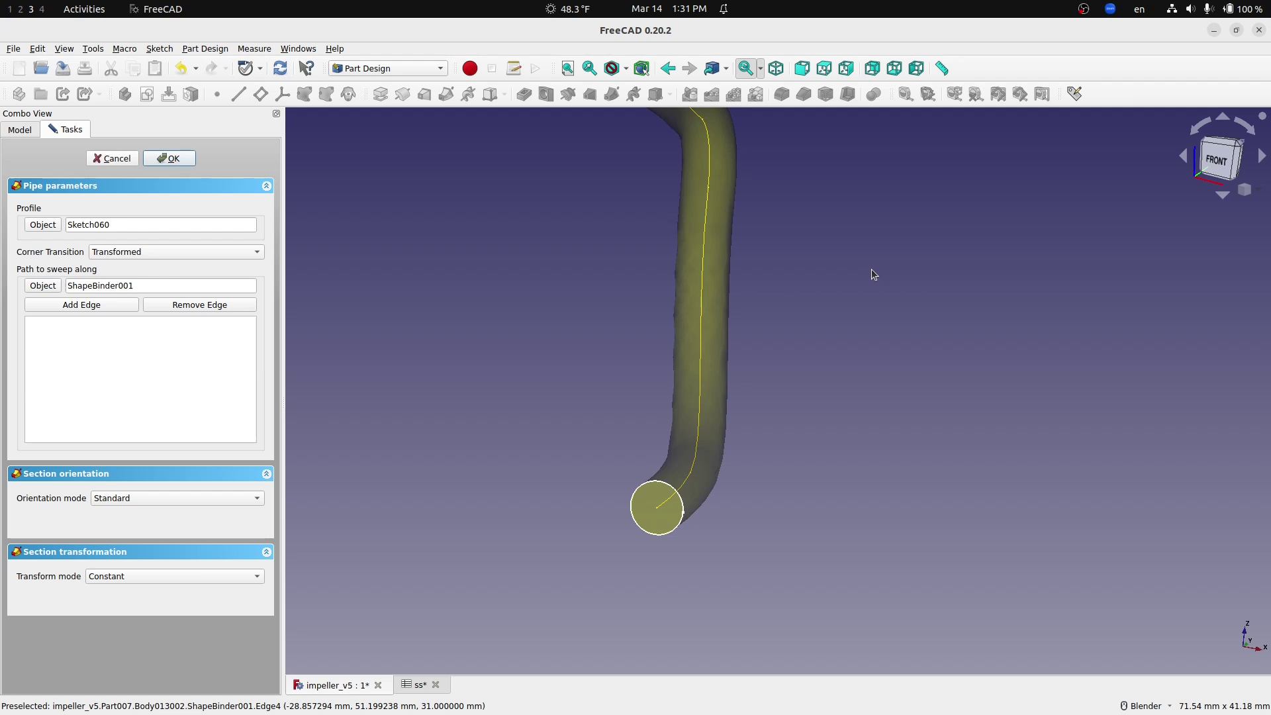
scroll(824, 277, down, 2)
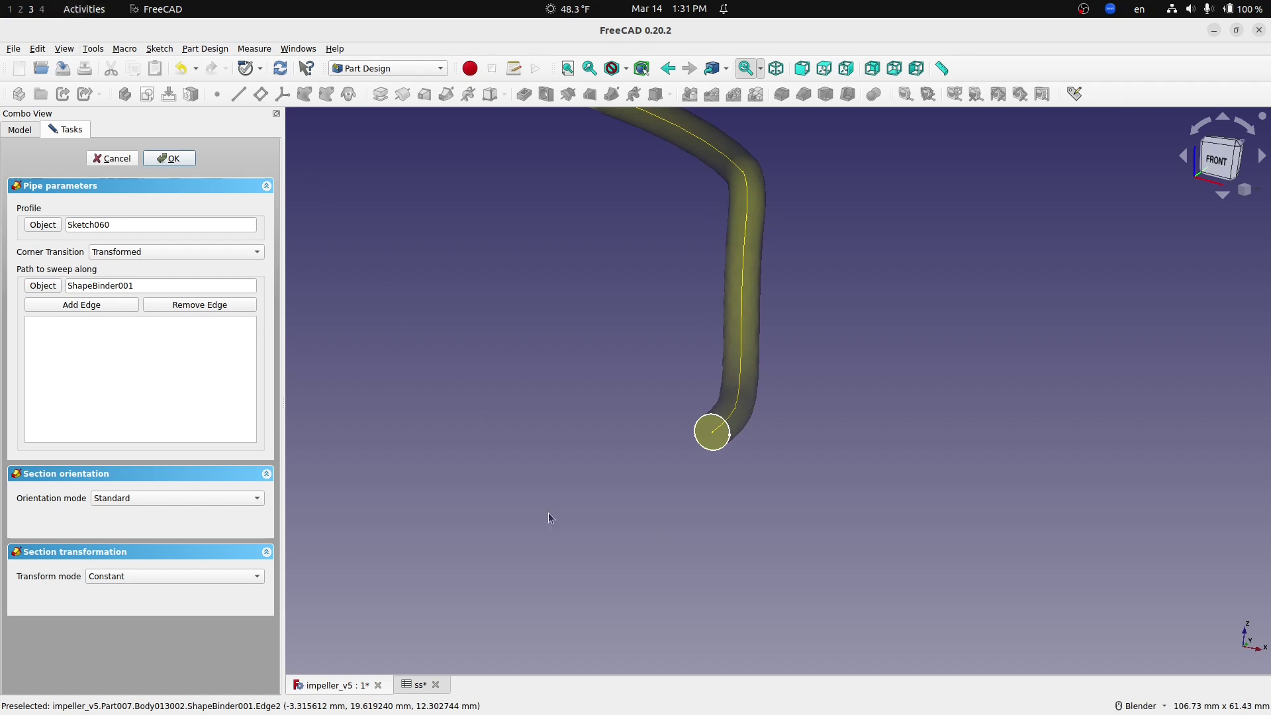
scroll(549, 513, down, 1)
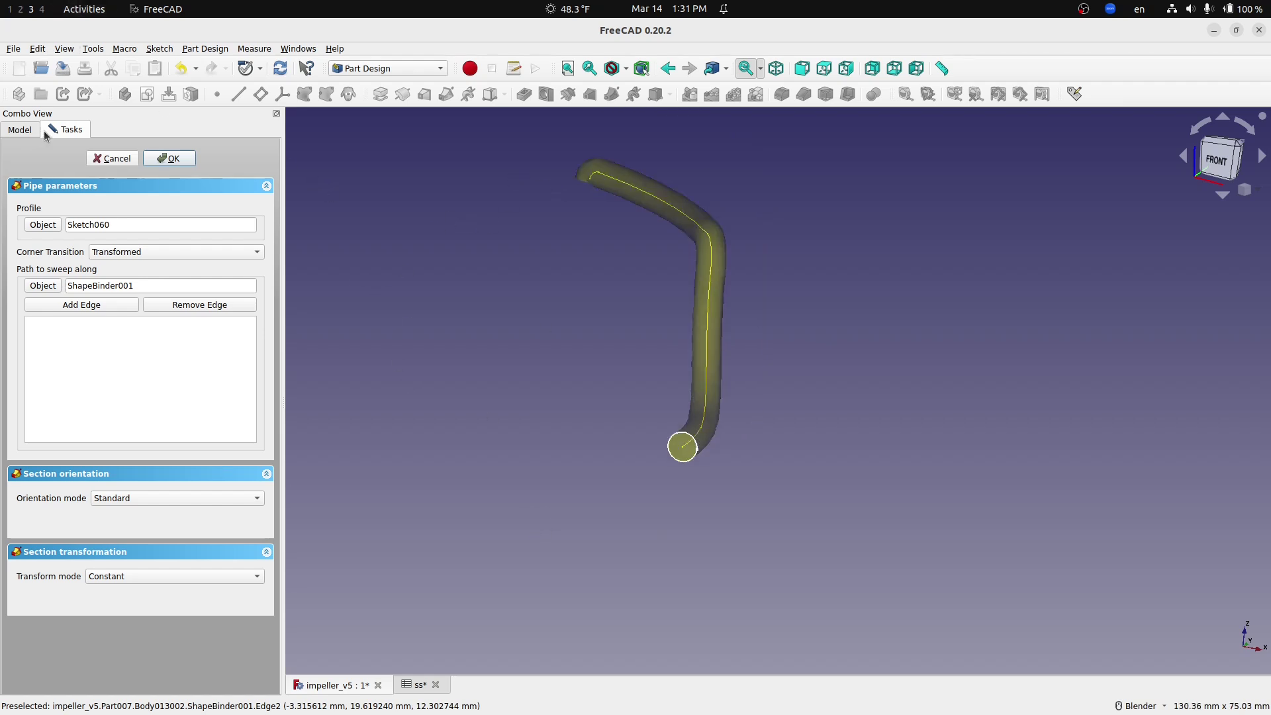
click(165, 159)
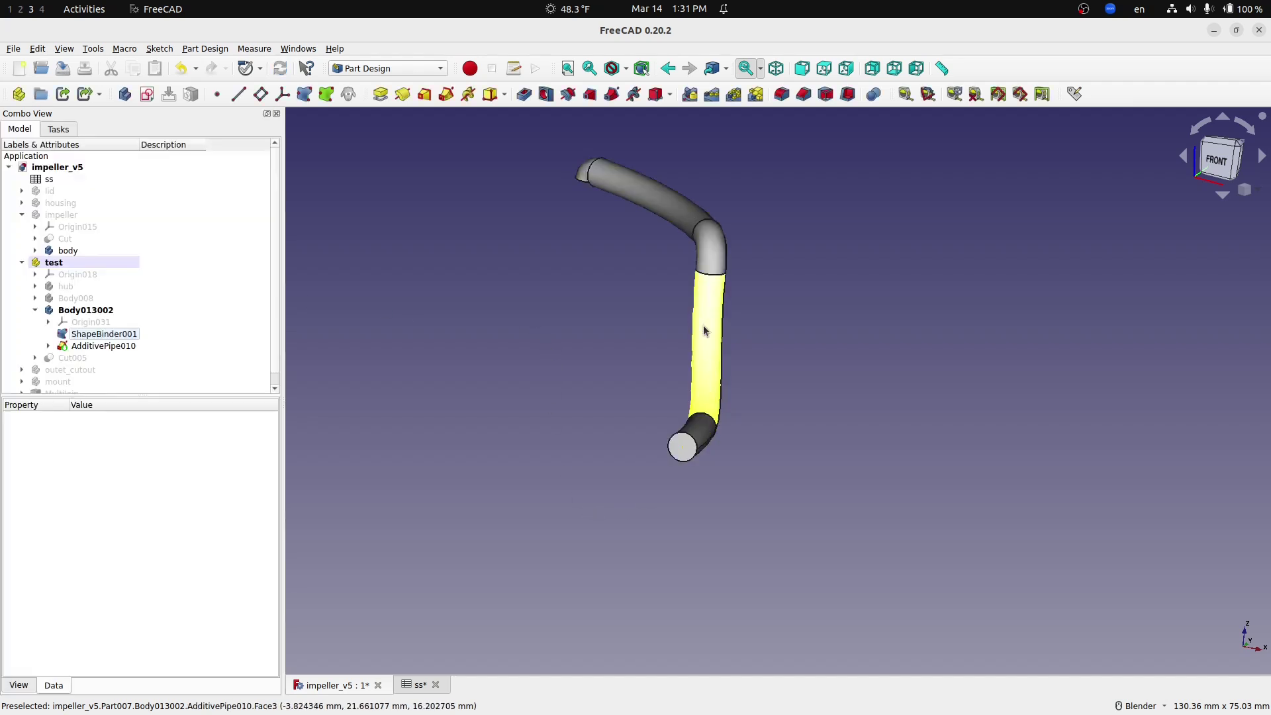
- Delete the additive pipe and remove the circle from its profile sketch
click(103, 347)
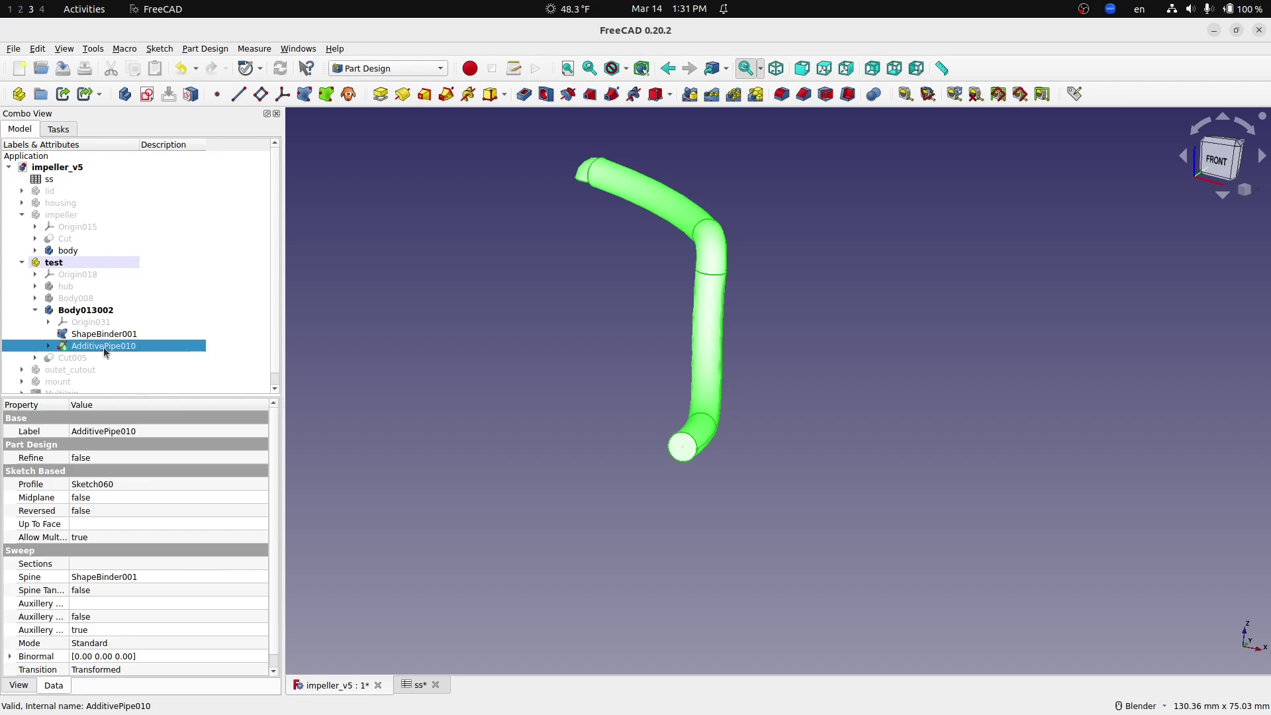
key(Delete)
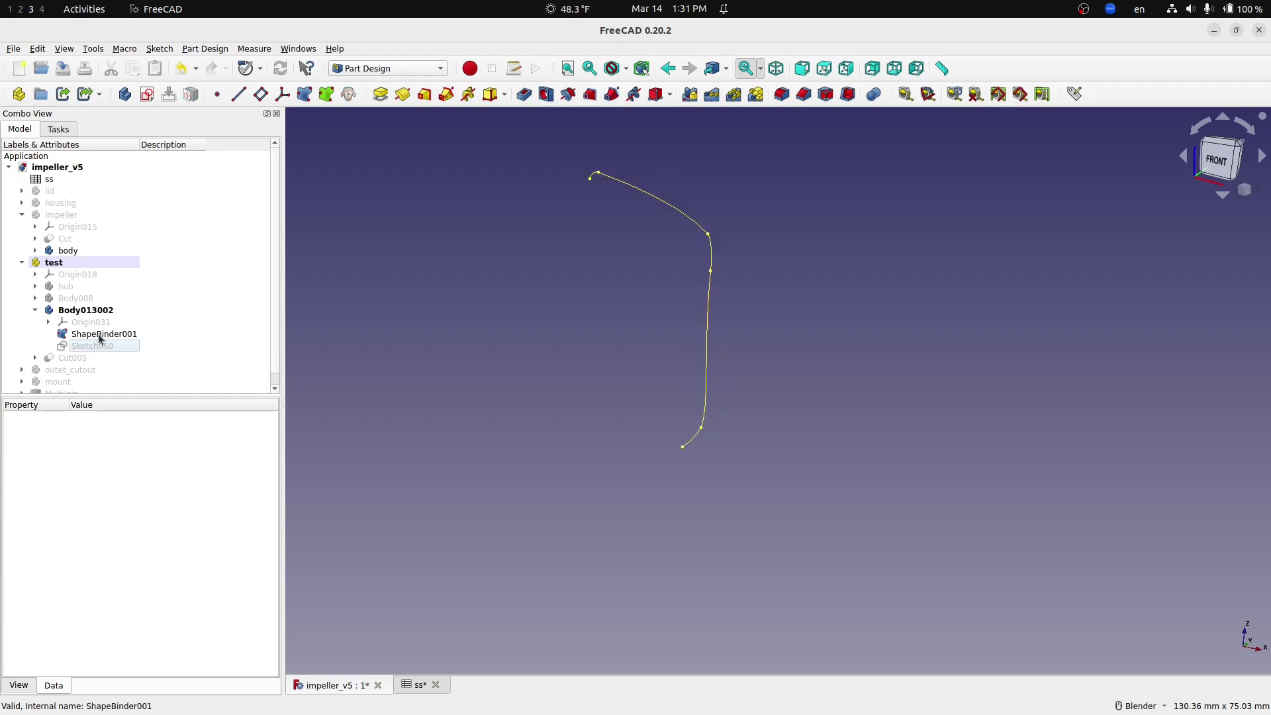
click(101, 343)
double_click(101, 343)
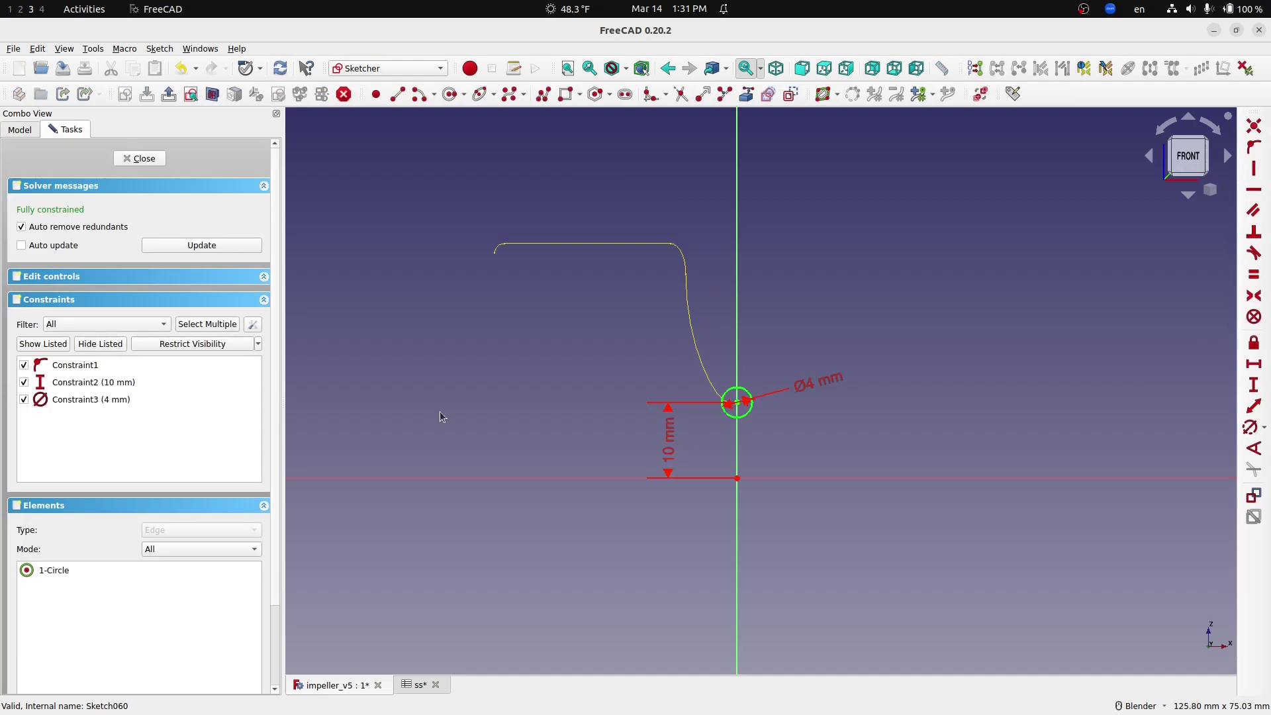
scroll(821, 460, up, 2)
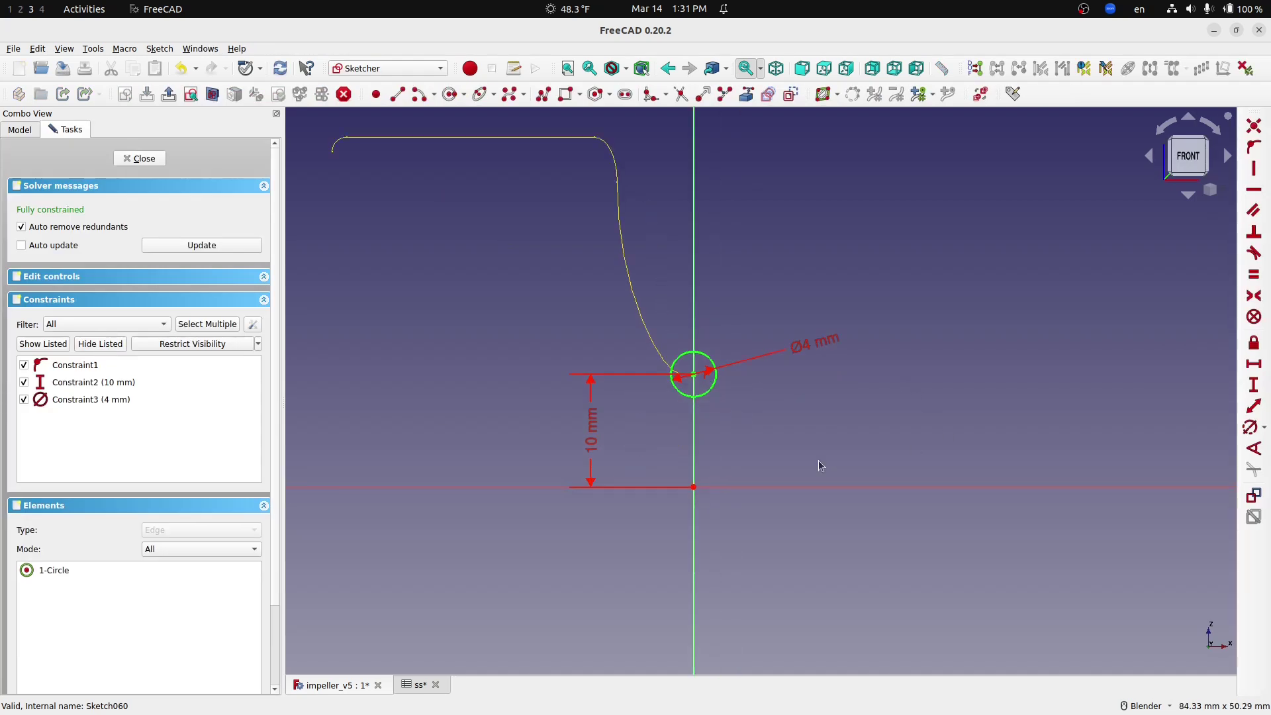
click(707, 397)
key(Delete)
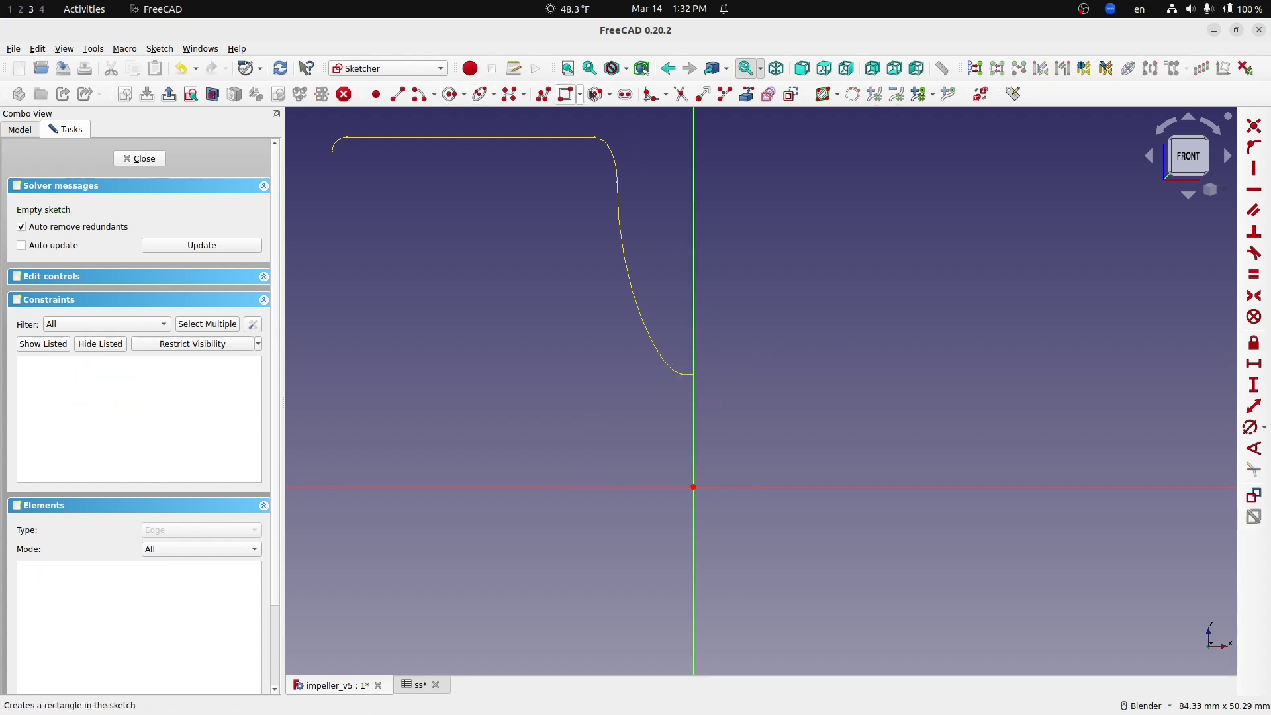
- Draw a closed polyline profile below the path's end: two long sides, a tangent arc of about 1.8 mm radius between their upper ends, and a closing base line
click(543, 96)
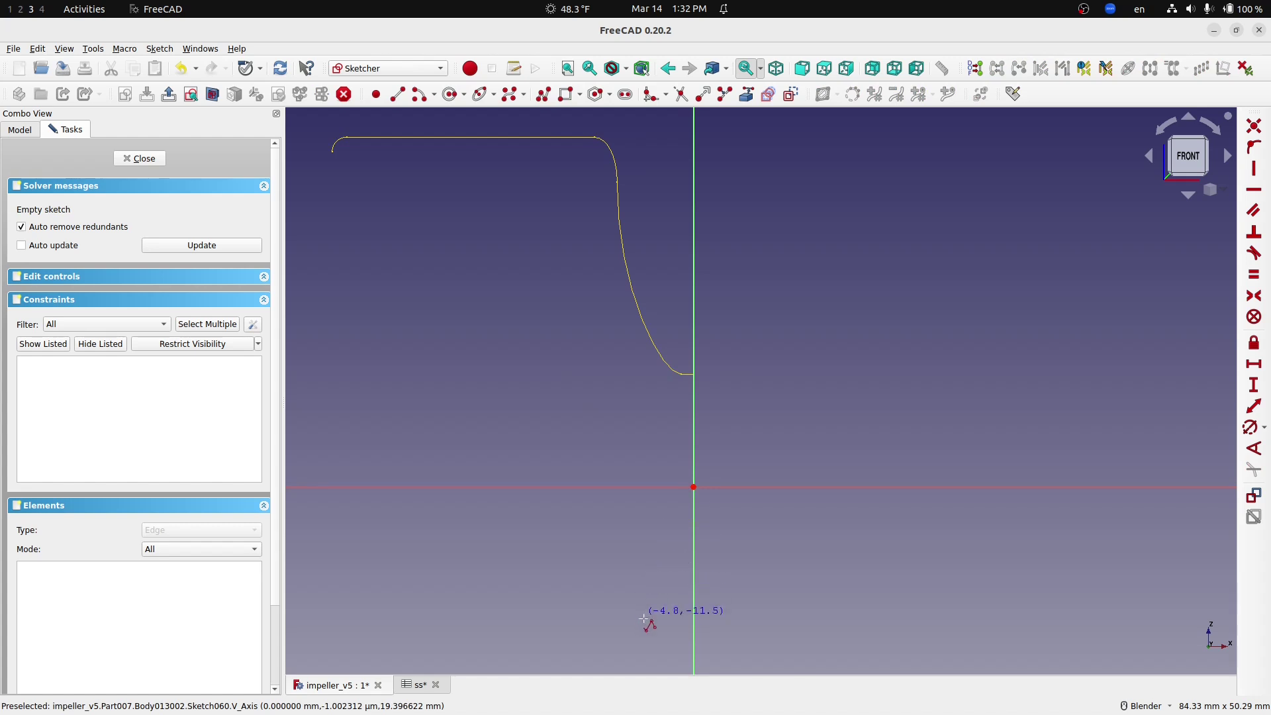
click(675, 635)
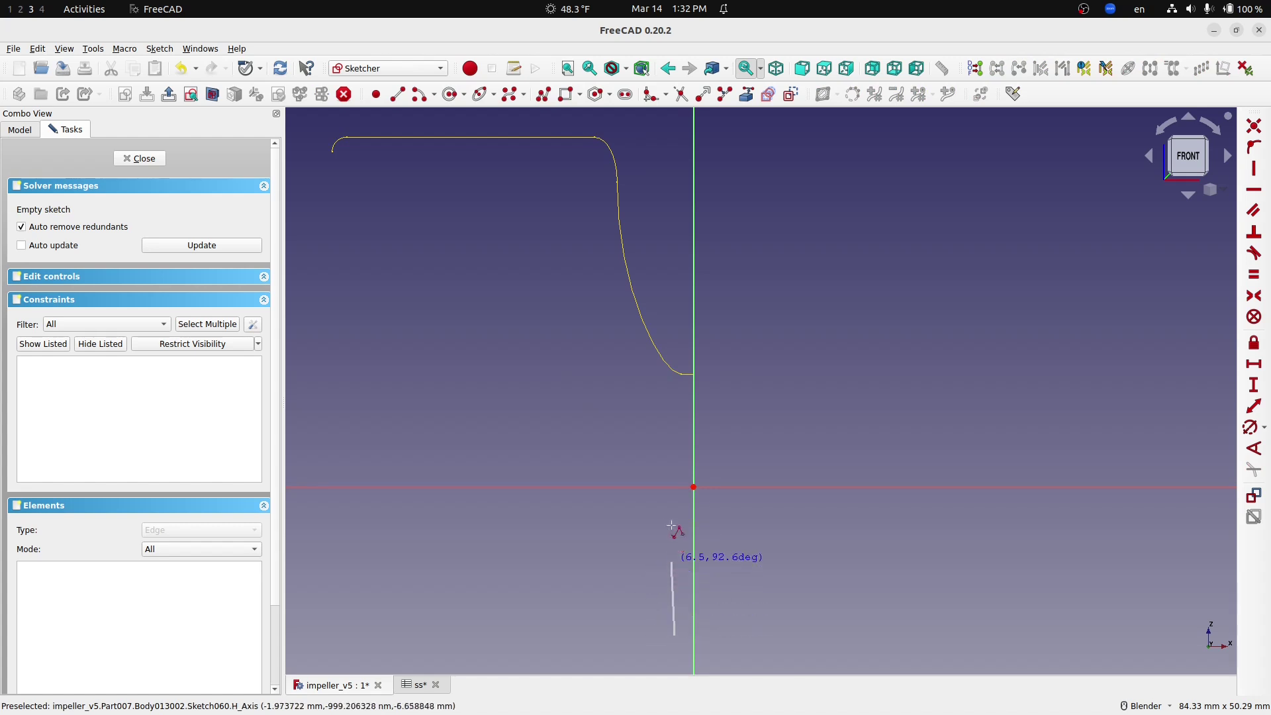
click(675, 394)
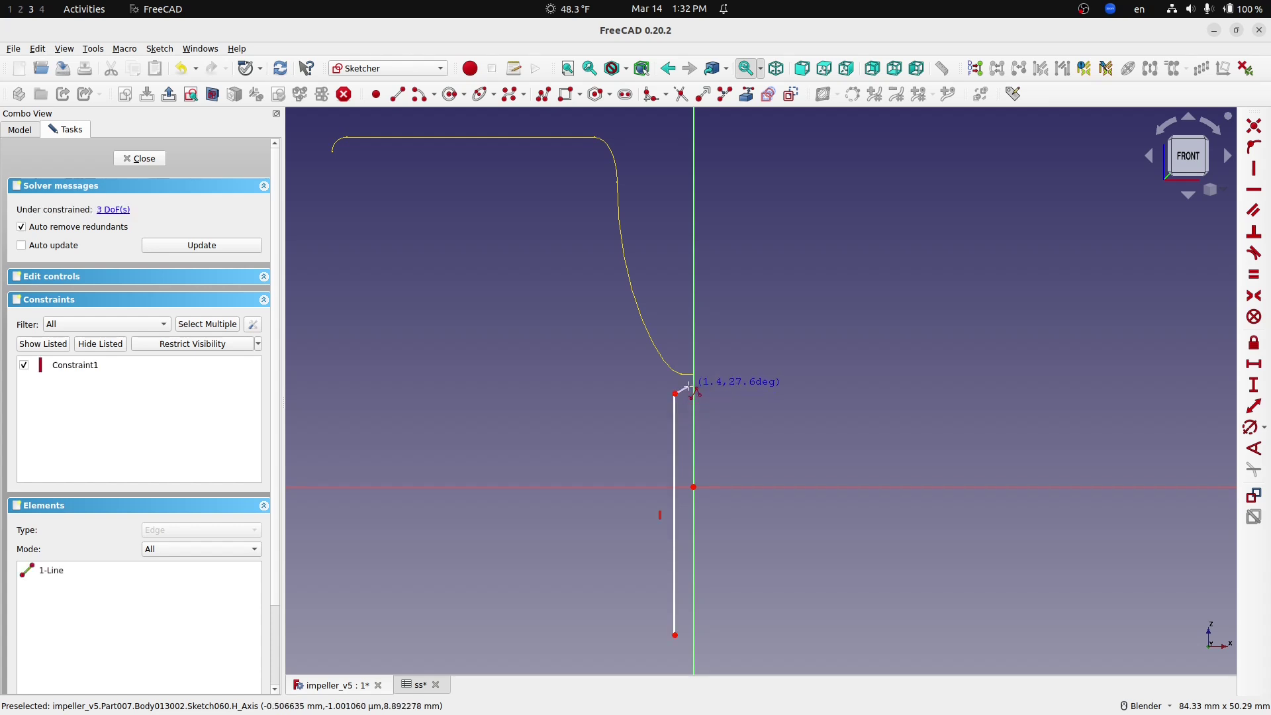
key(m)
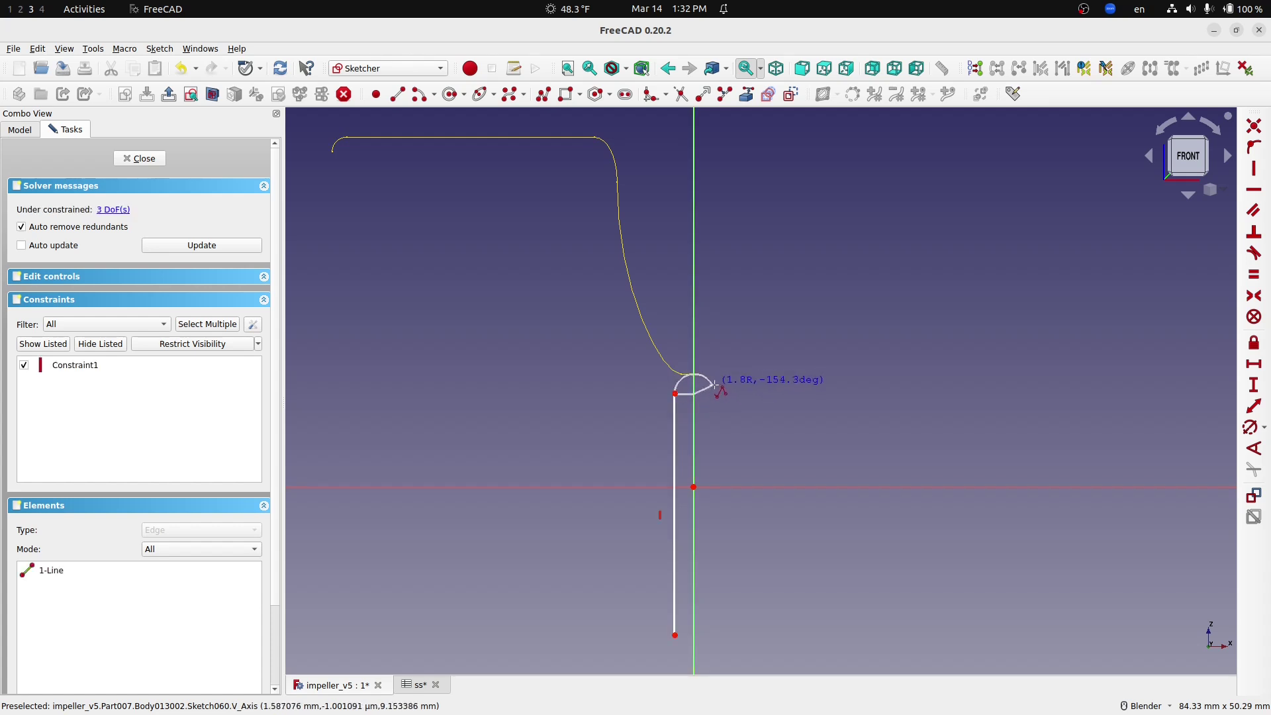
click(717, 394)
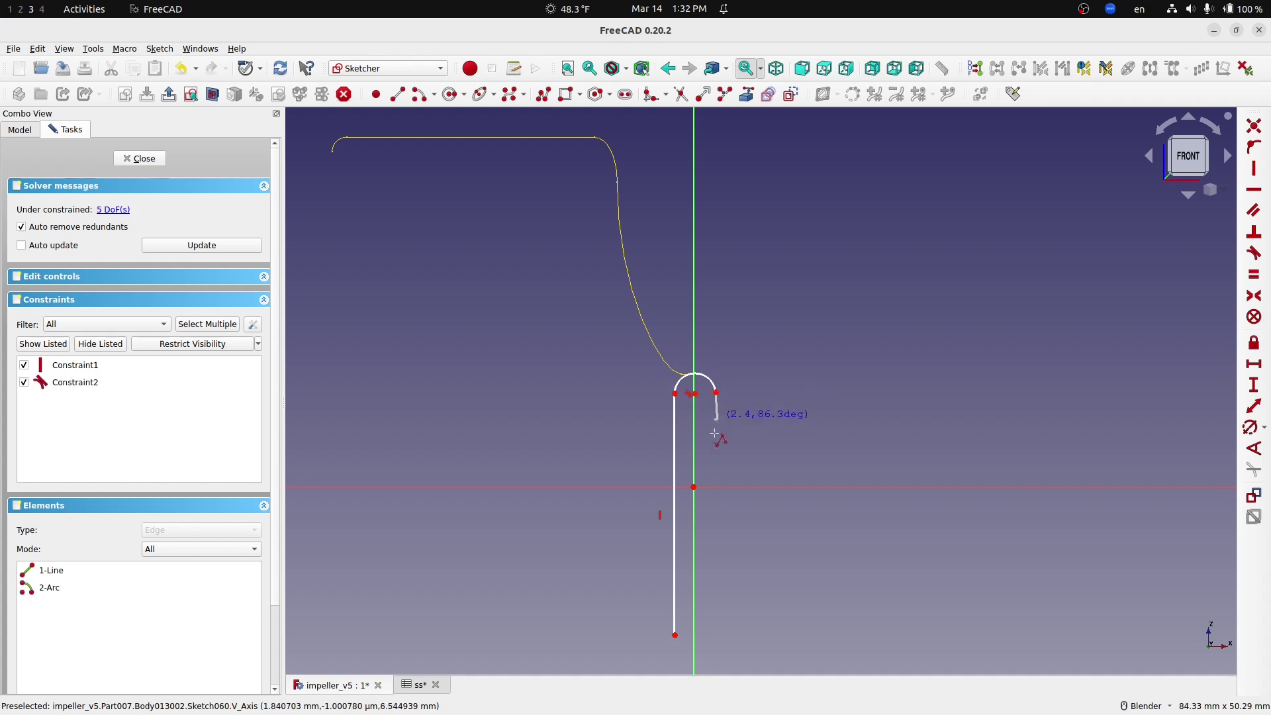
click(731, 633)
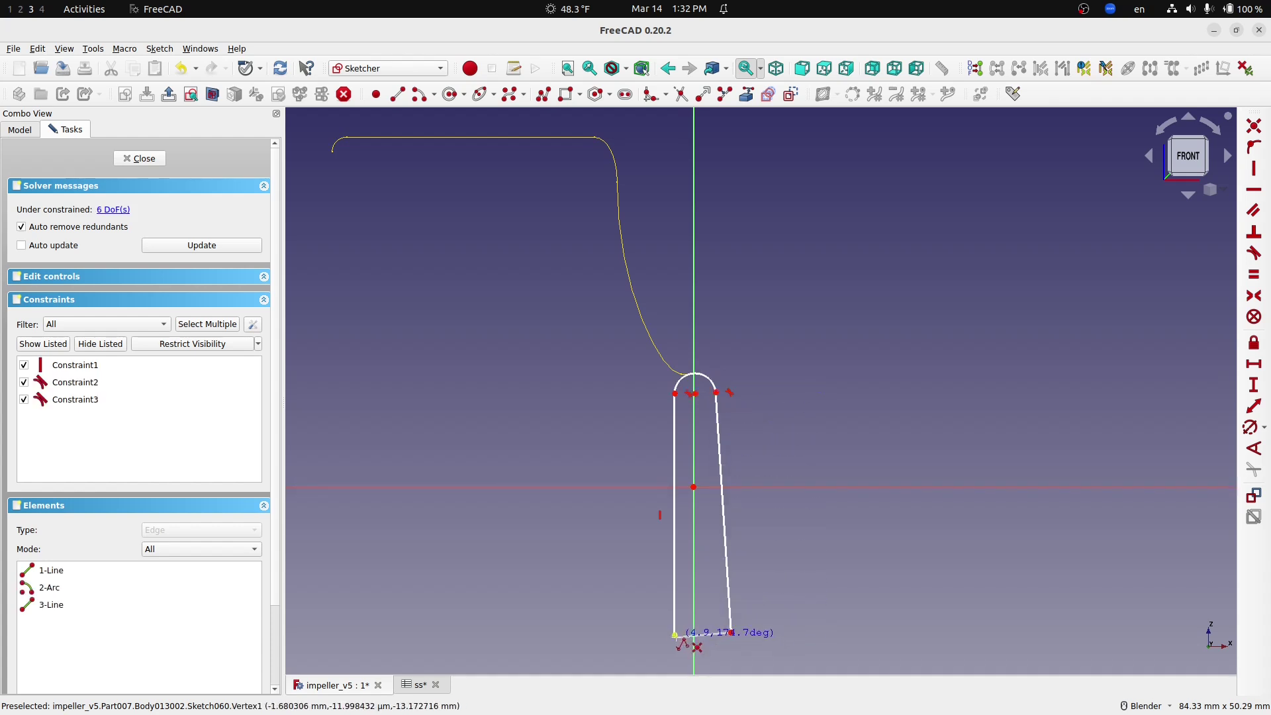
click(674, 634)
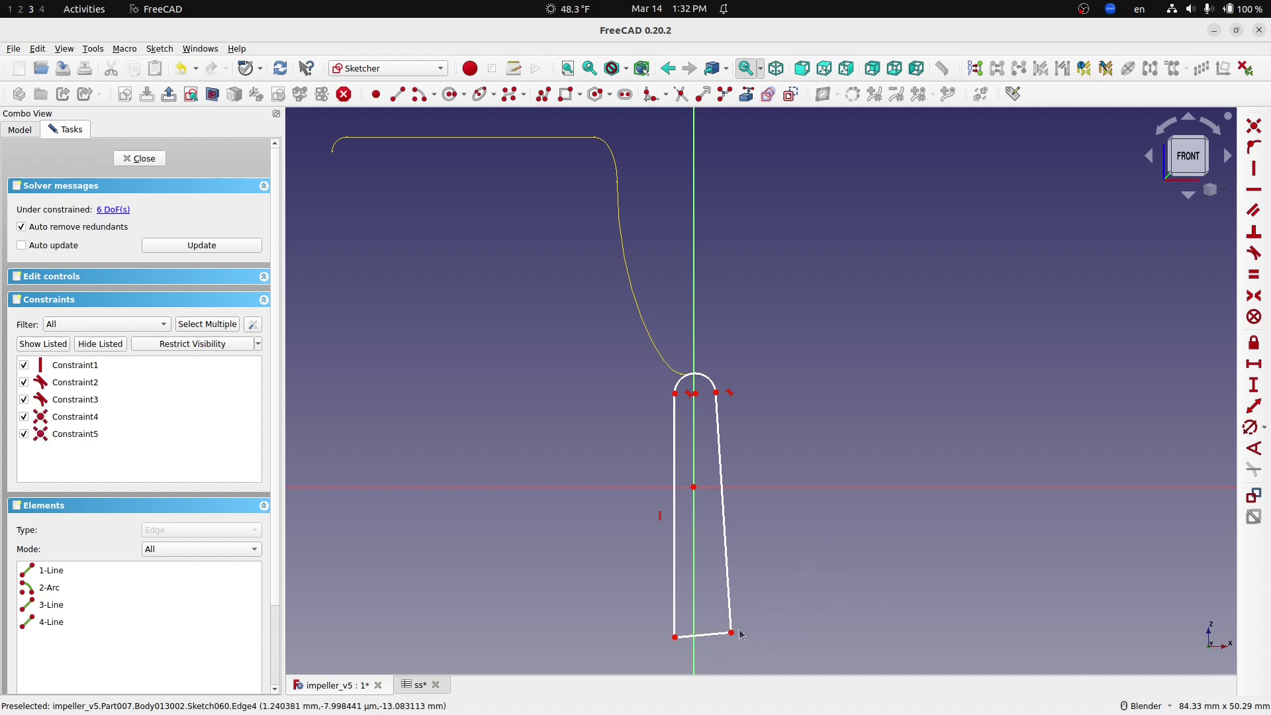
- Constrain the profile's base line horizontal and its slanted long side vertical
click(712, 634)
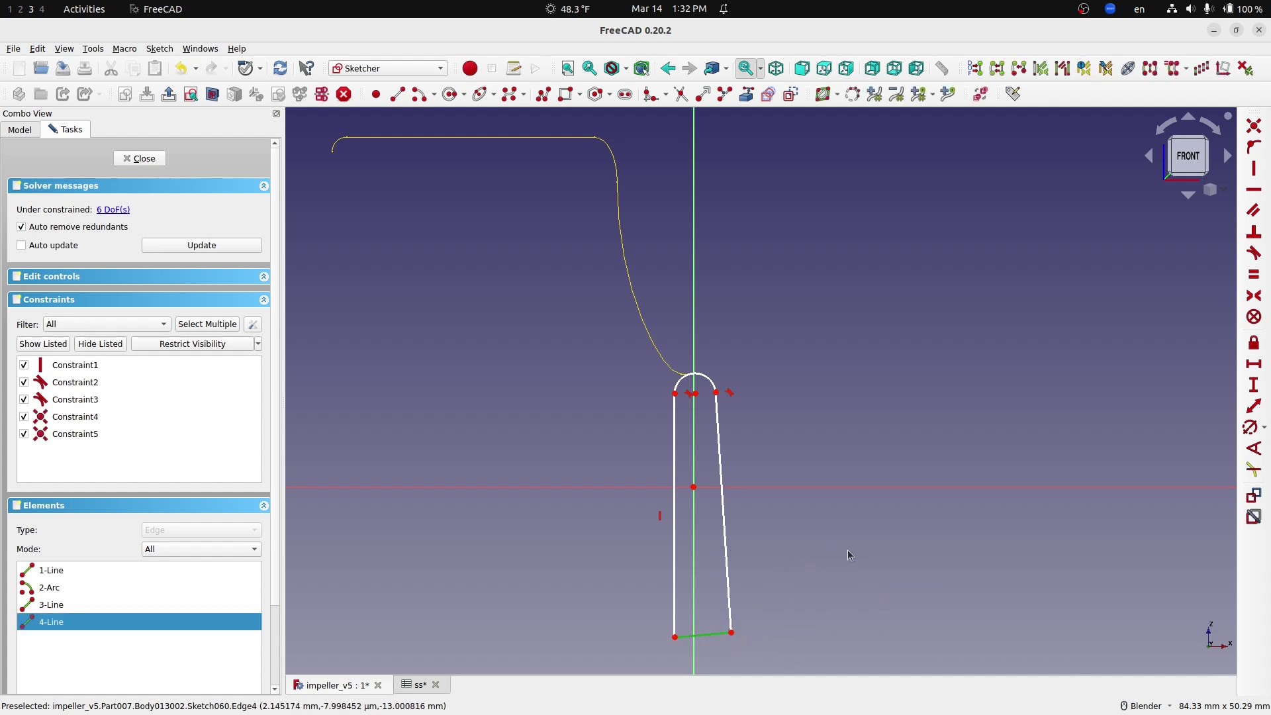
click(1254, 189)
click(728, 586)
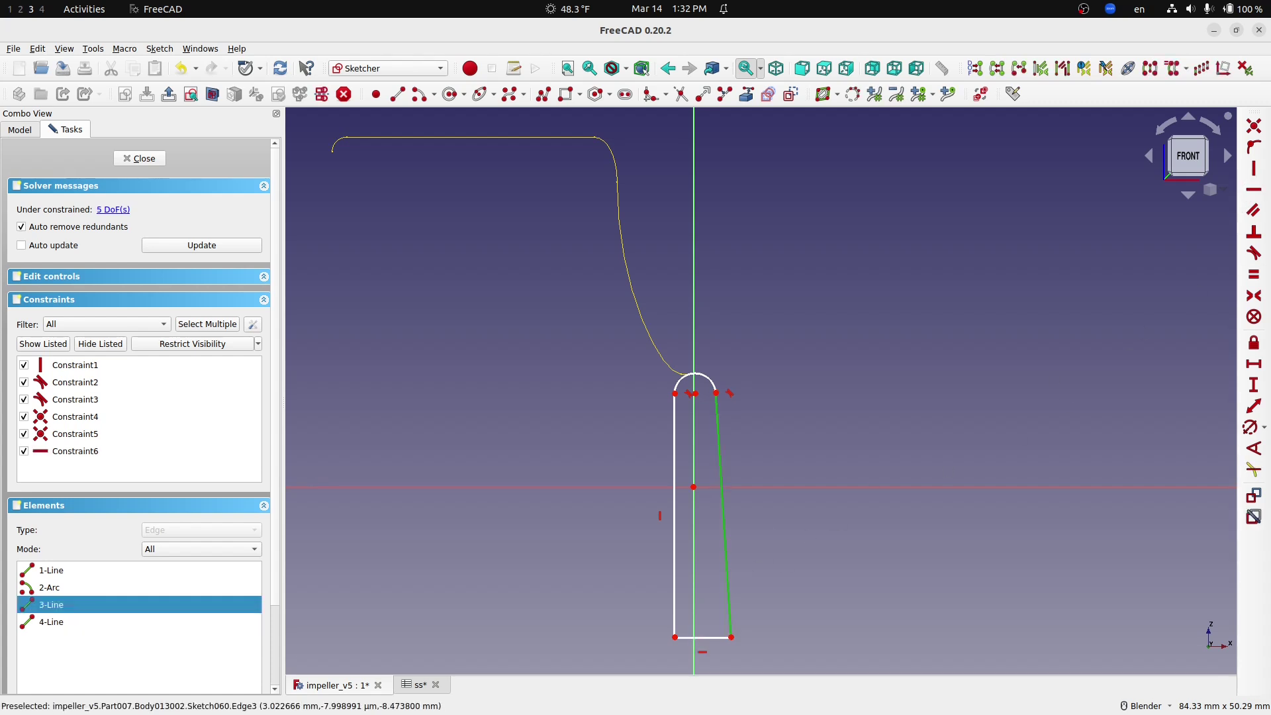
click(1253, 168)
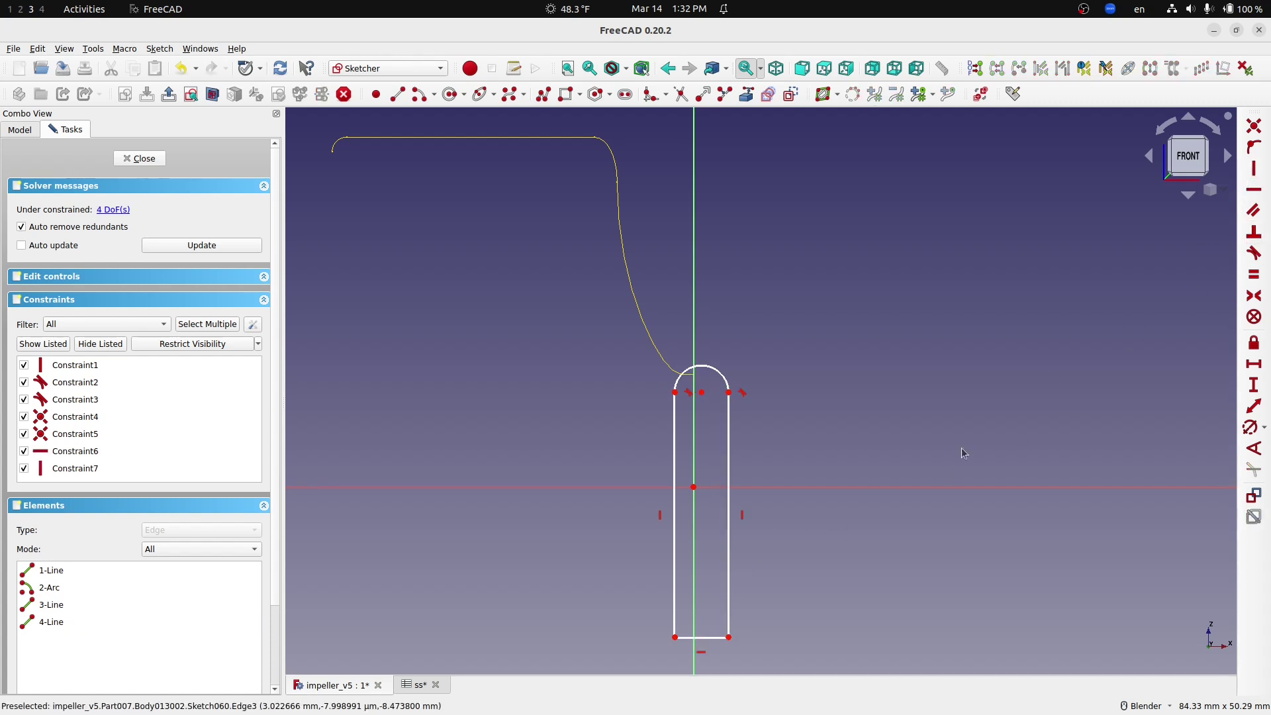
- Make the two base corners of the profile symmetric about the vertical axis
click(675, 637)
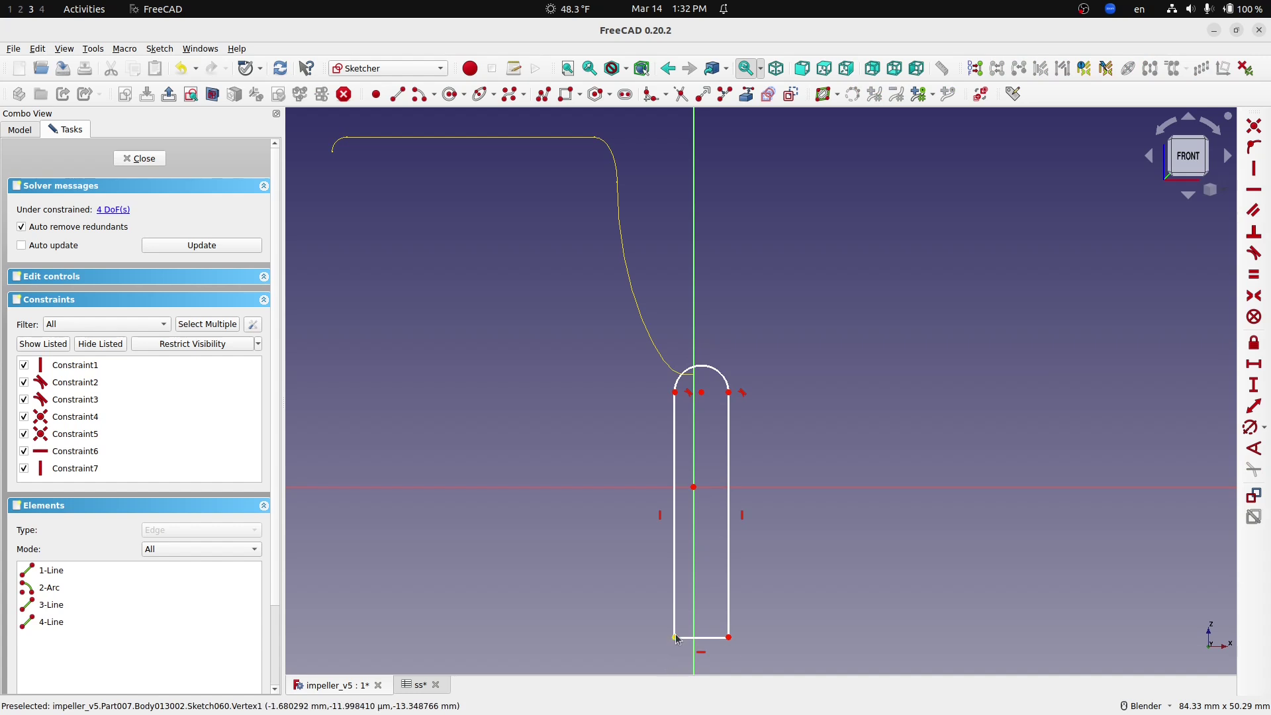
click(728, 638)
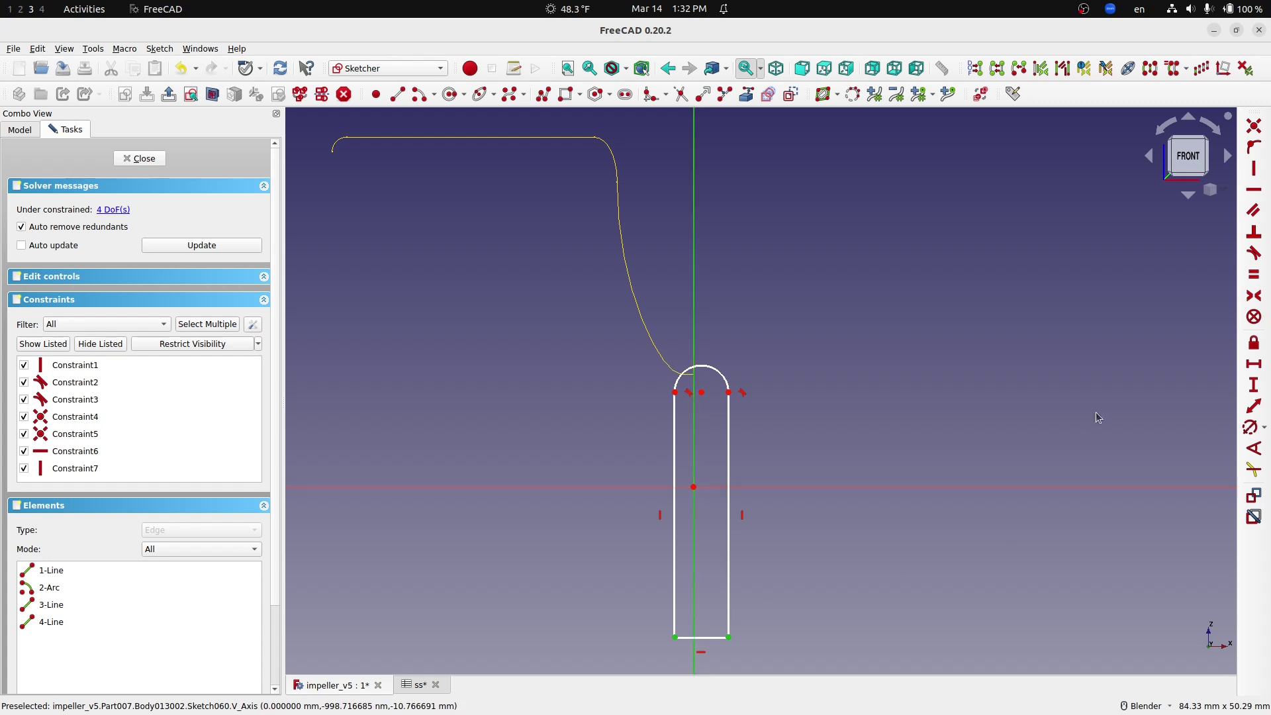
click(1254, 296)
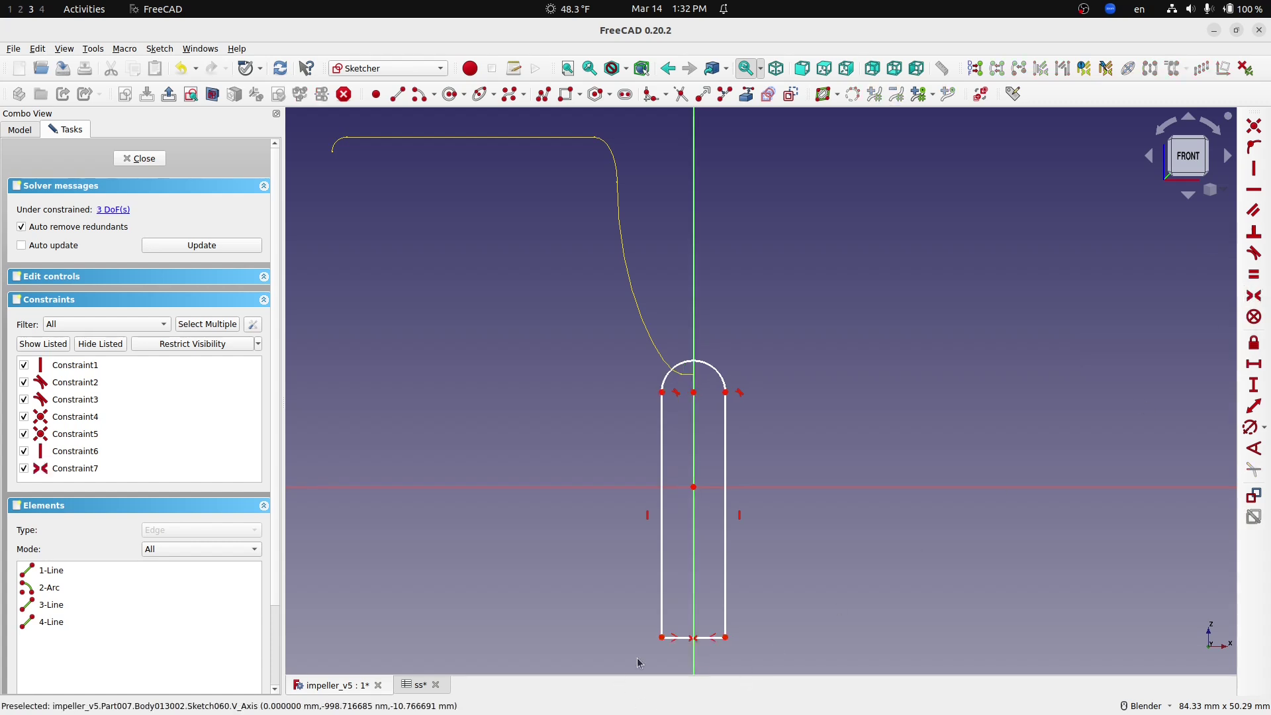
- Constrain the base line's horizontal length with the spreadsheet expression ss.blade_t
click(687, 641)
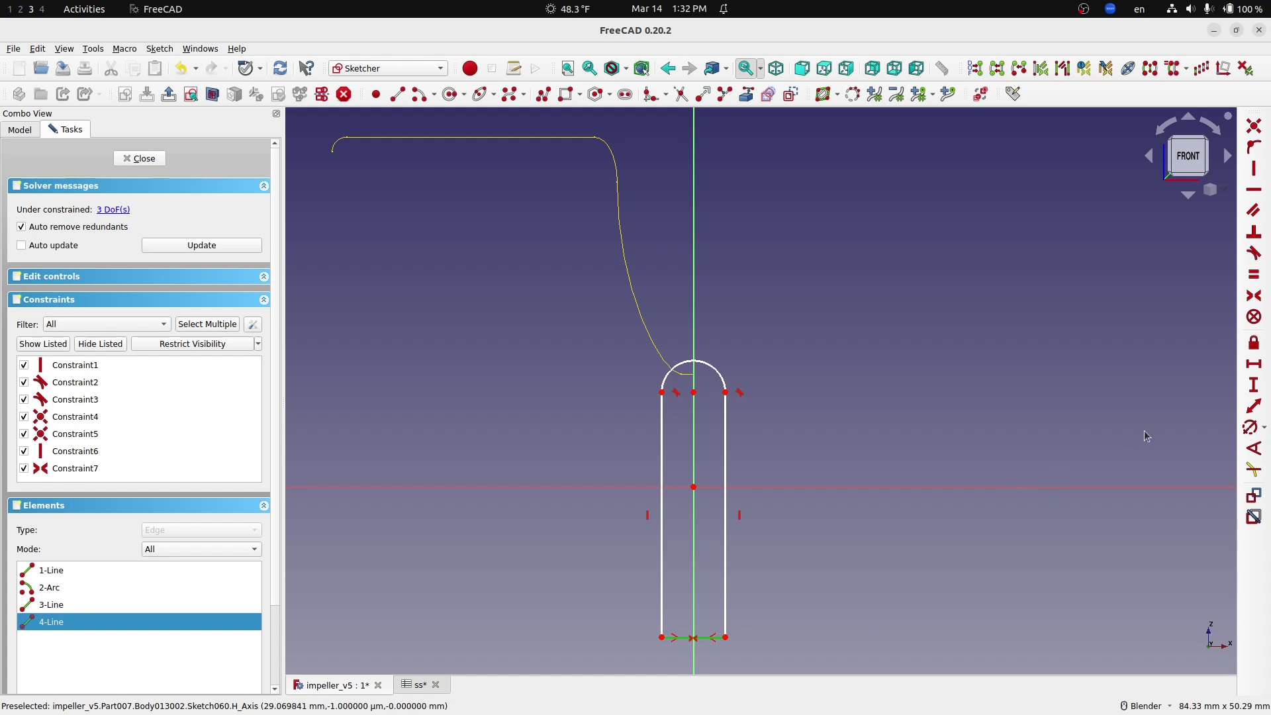
click(1251, 364)
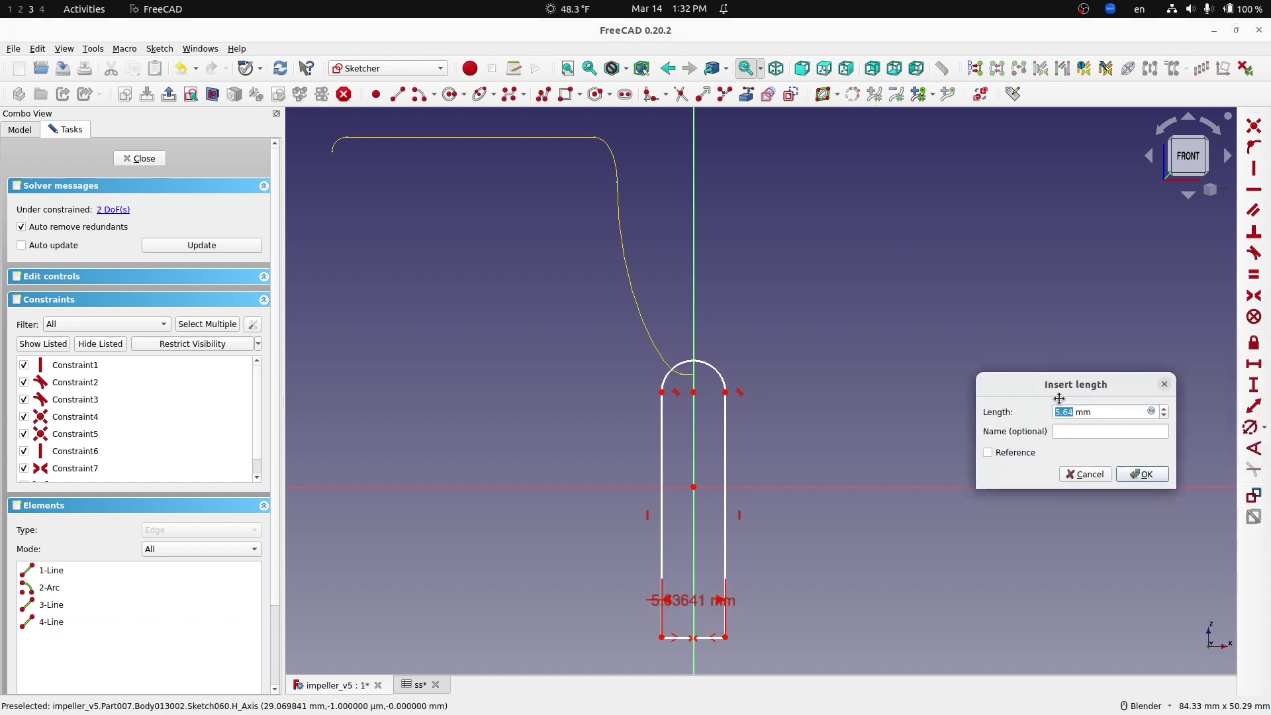
key(equal)
text(ss.blade)
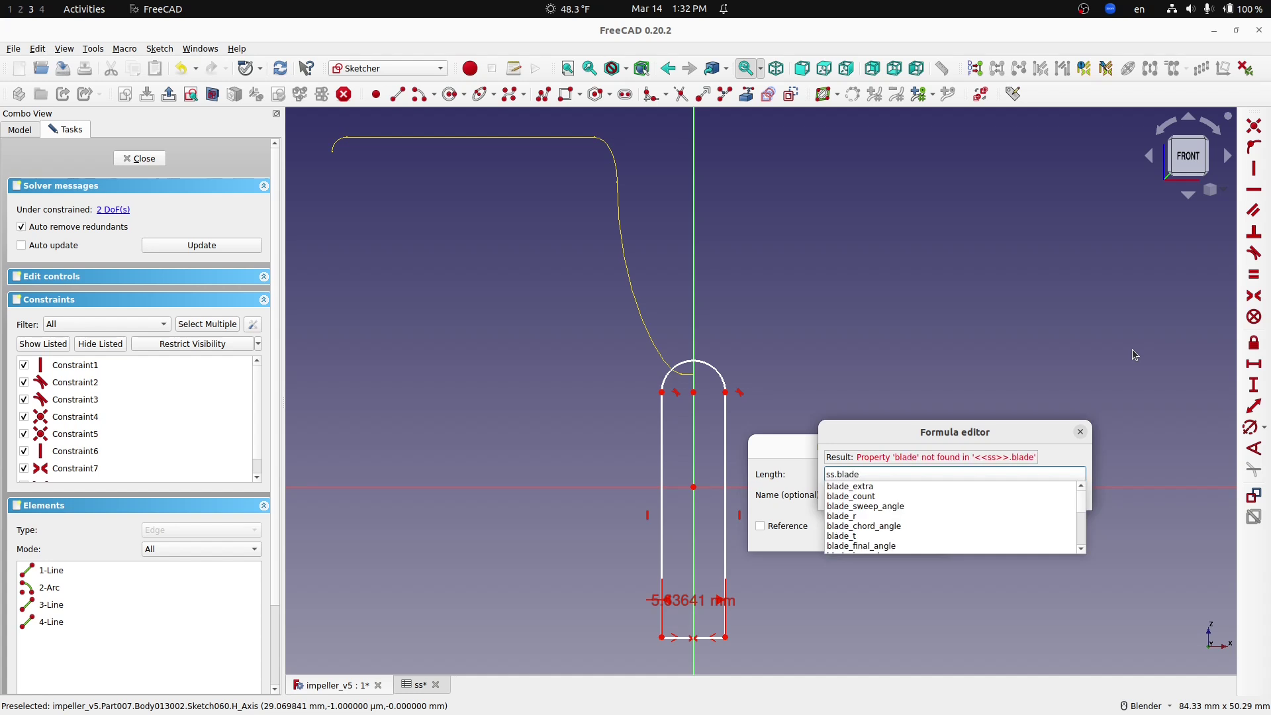
text(_t)
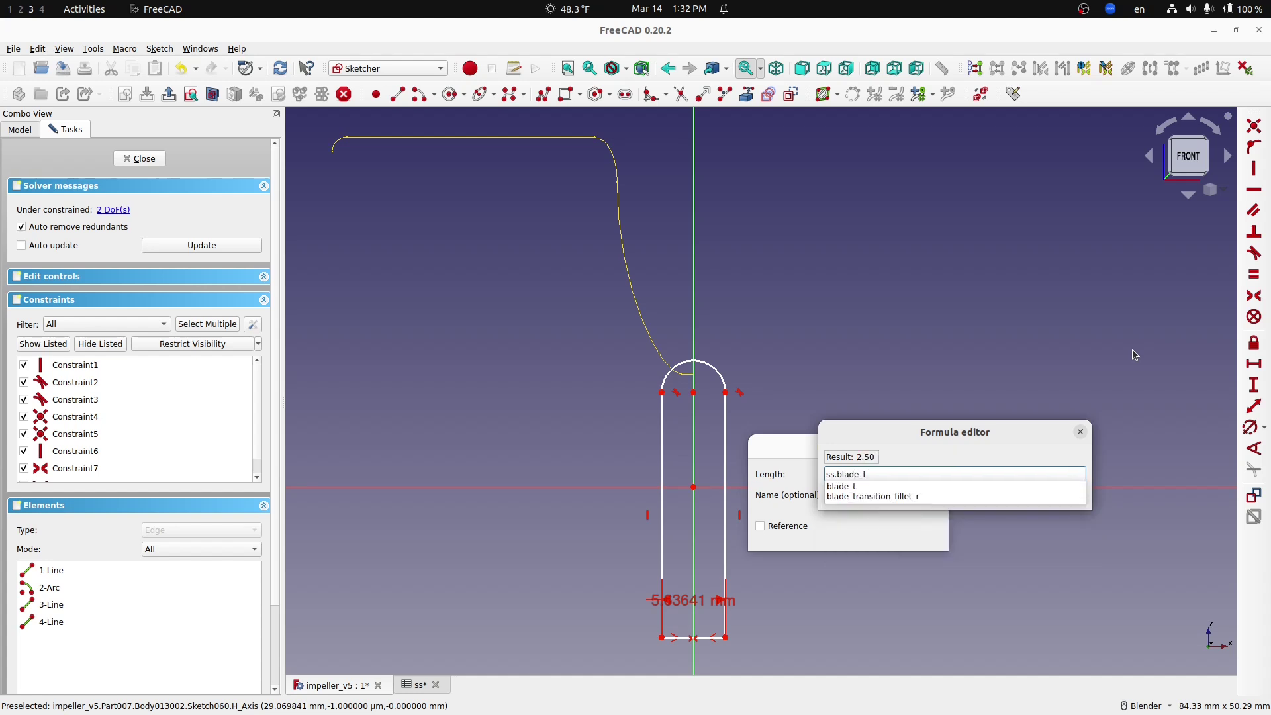
key(Return)
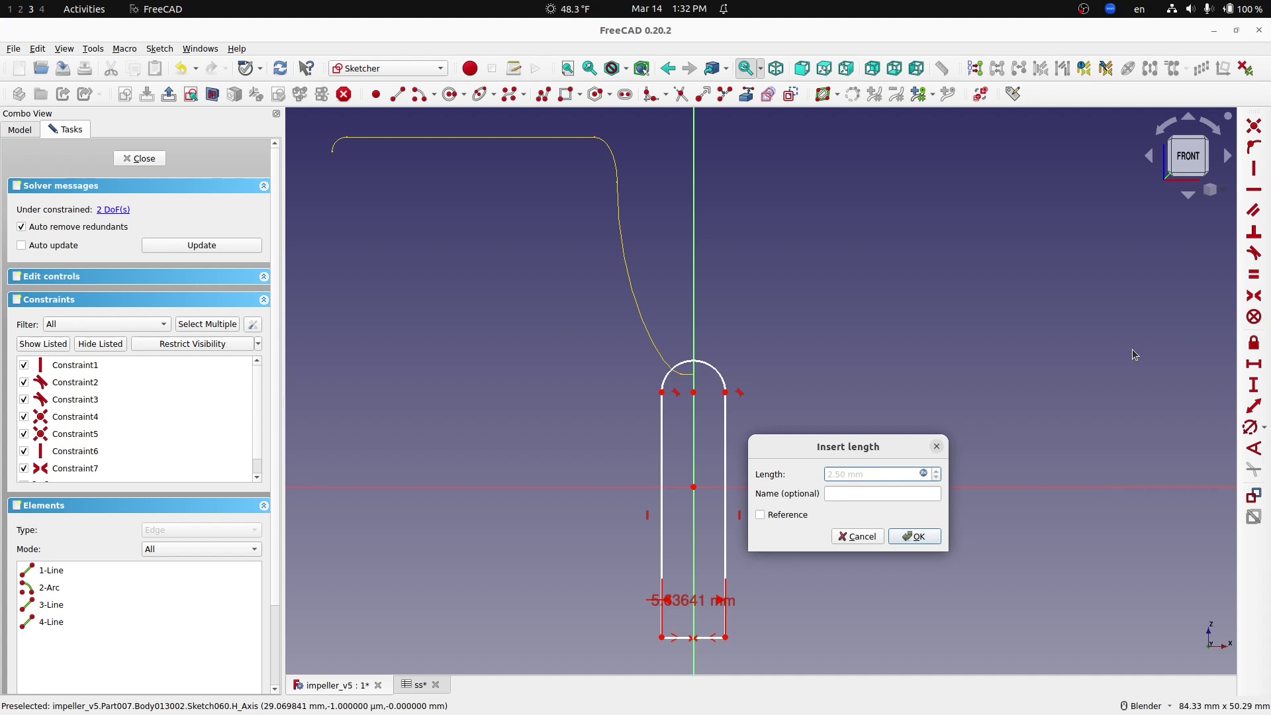
key(Return)
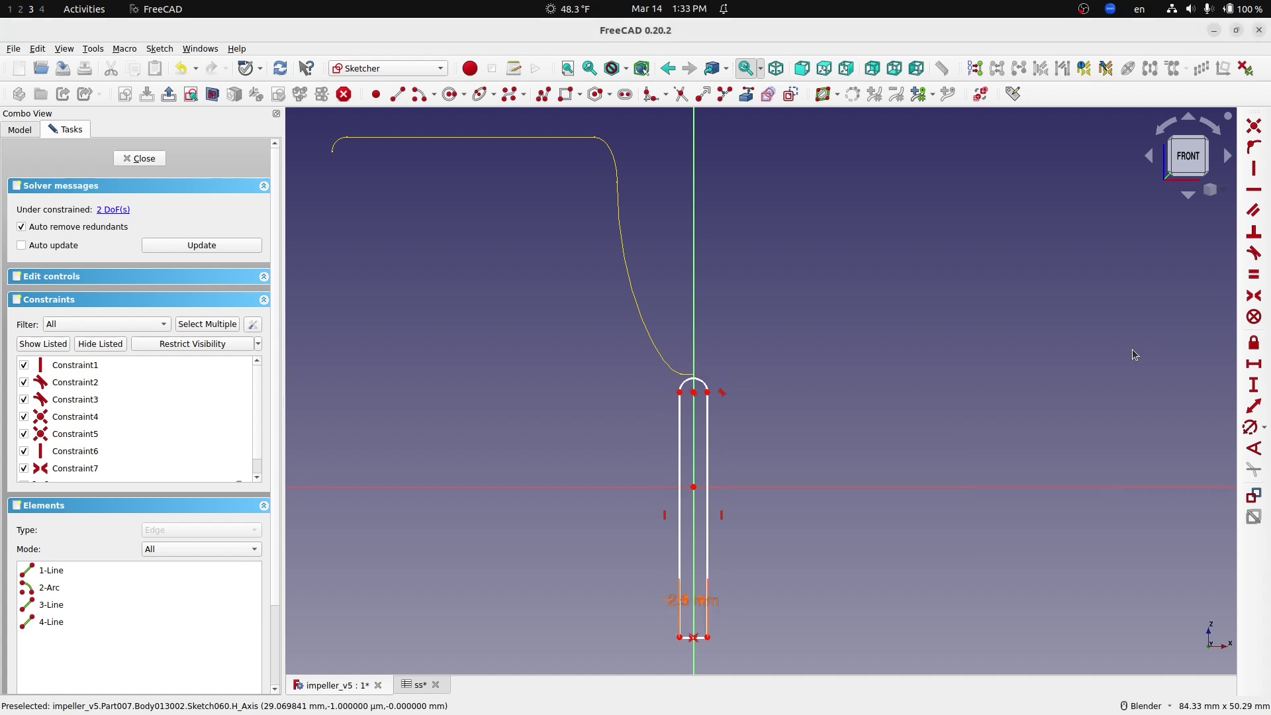
- Move the profile's rounded end up so the top of its arc meets the end of the path curve
scroll(676, 452, up, 2)
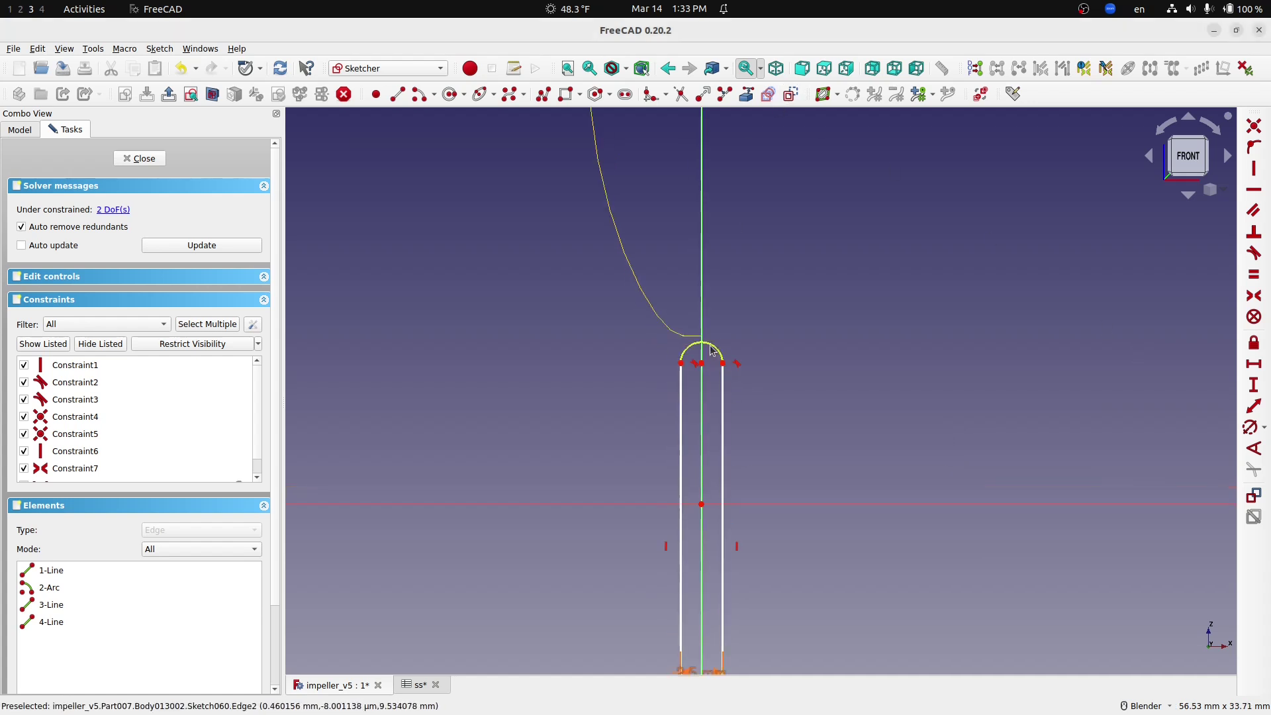
drag(705, 348, 706, 339)
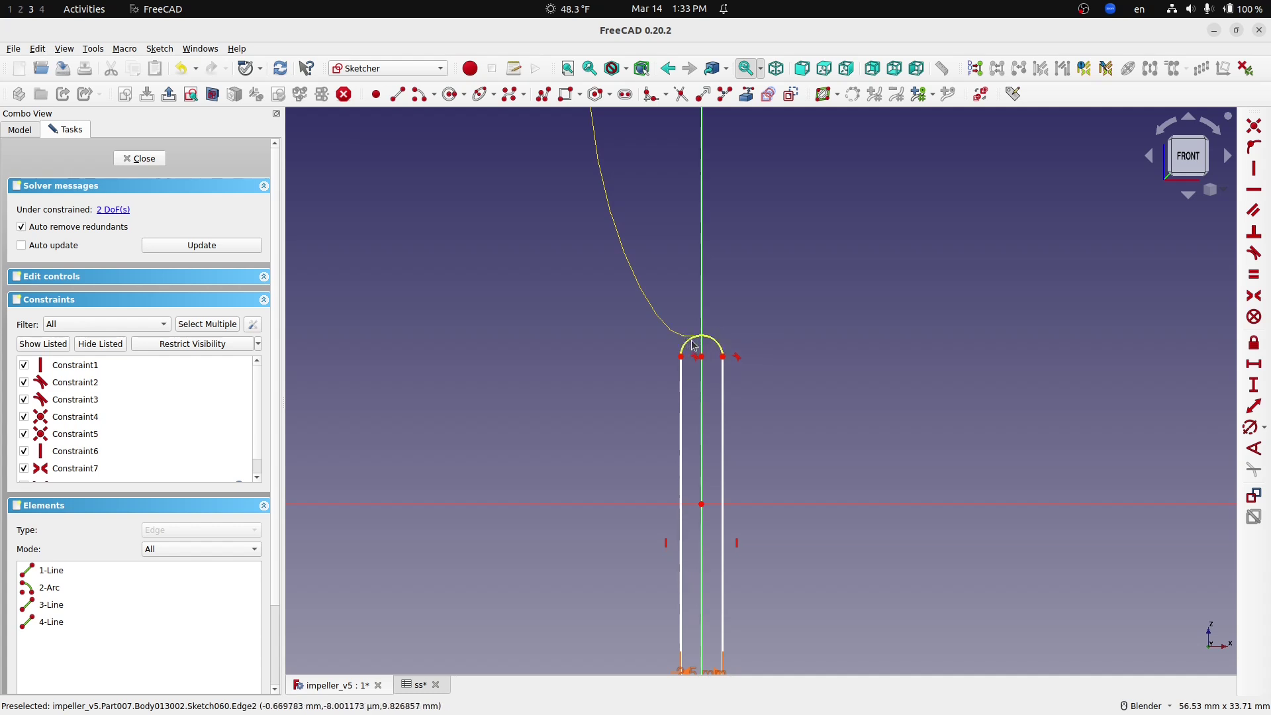
drag(703, 339, 684, 343)
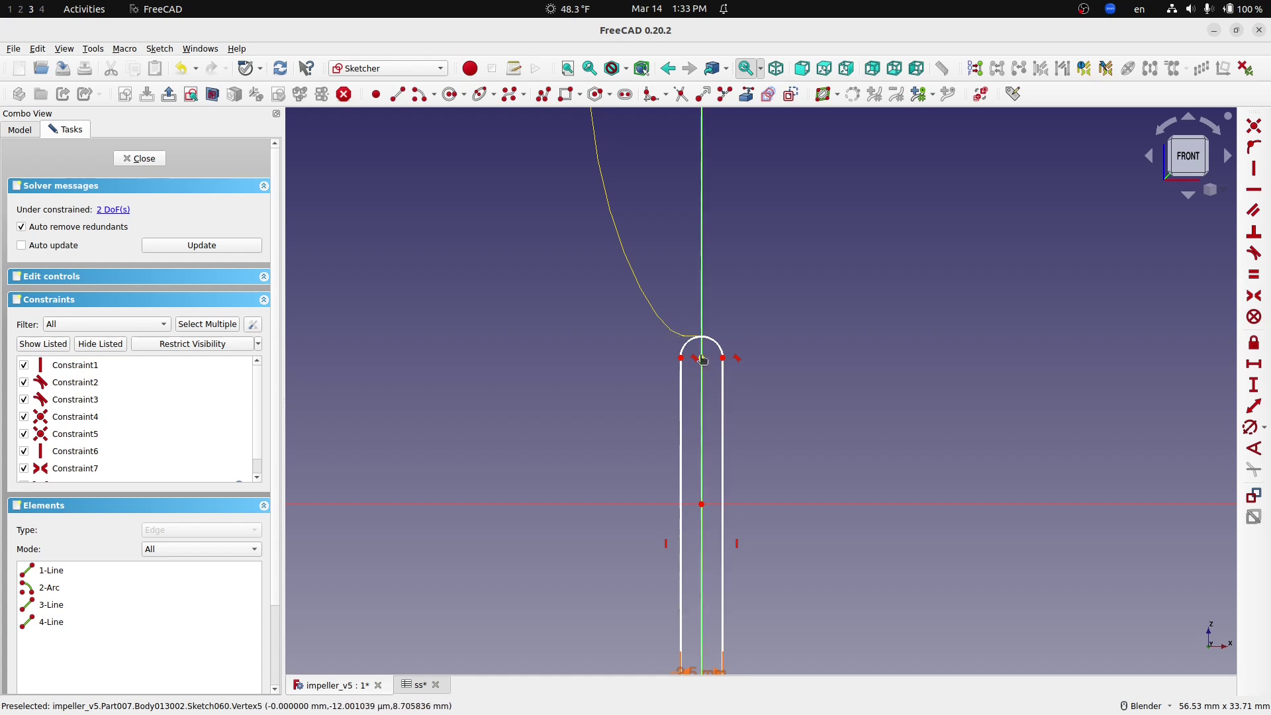
click(703, 358)
click(702, 504)
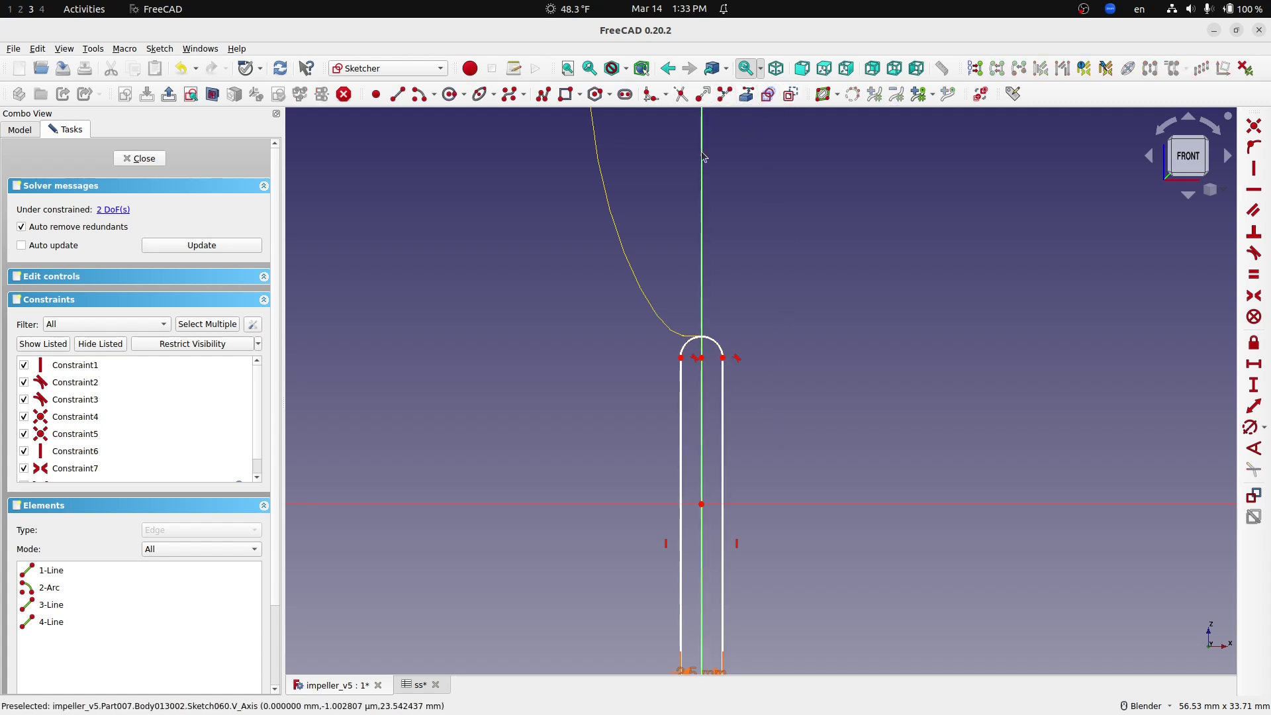
- Draw a vertical construction line about 9.6 mm long from the arc down to the horizontal axis
click(398, 95)
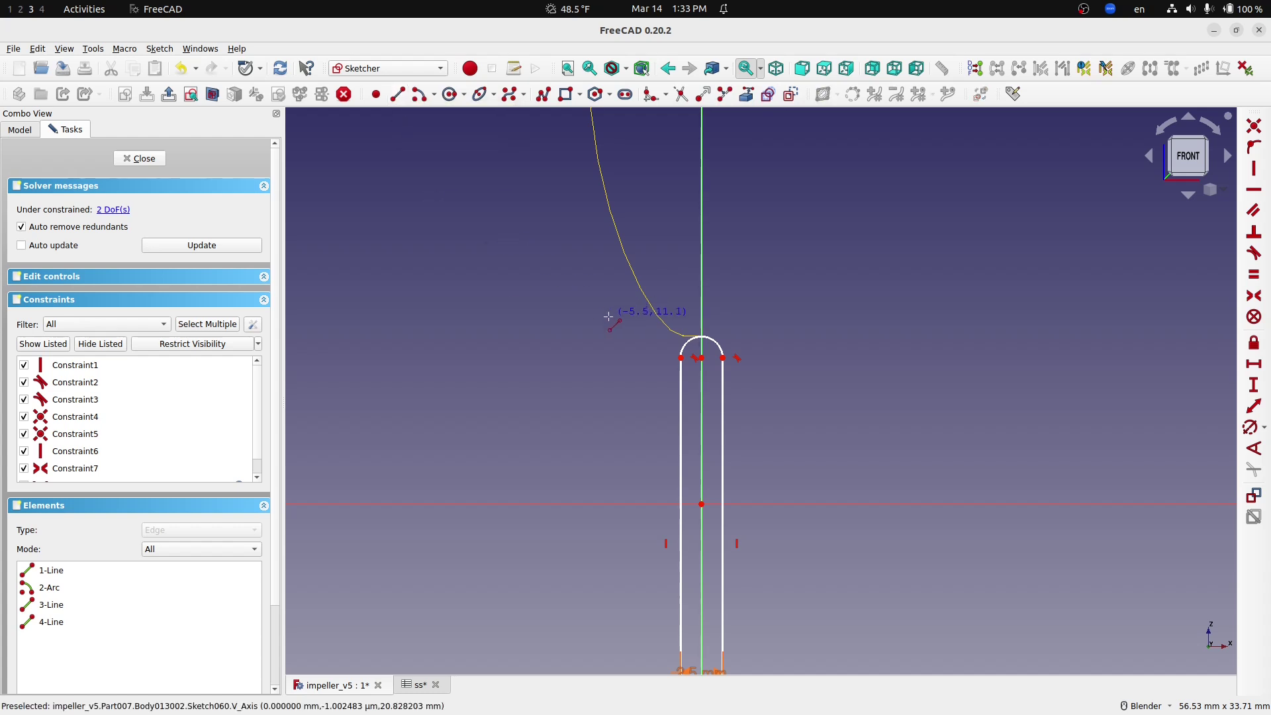
scroll(652, 437, up, 1)
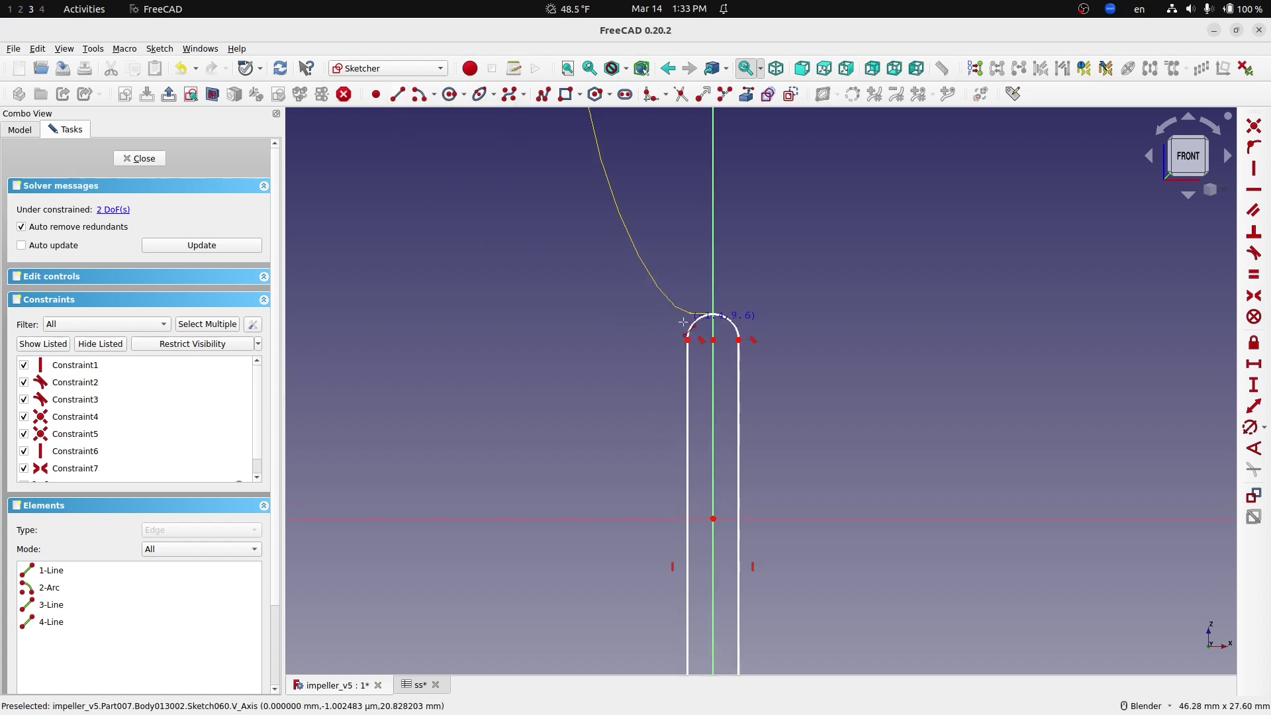
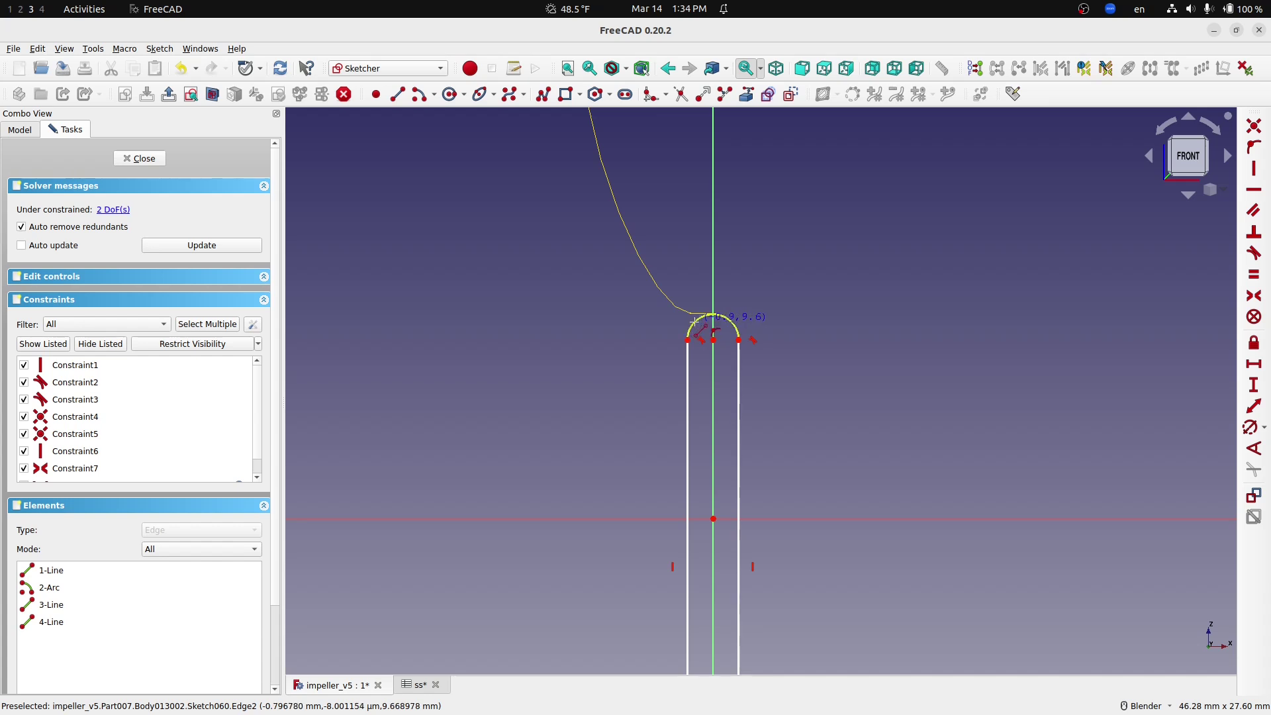
click(694, 321)
click(693, 321)
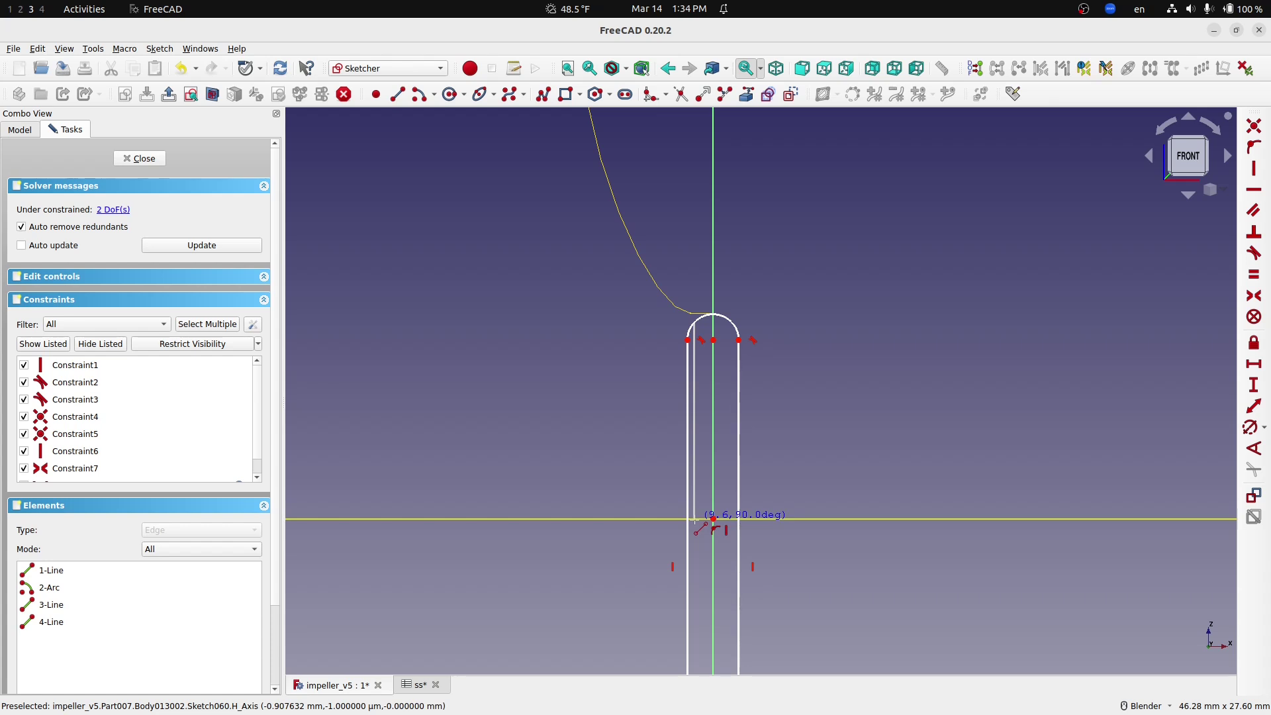
click(695, 520)
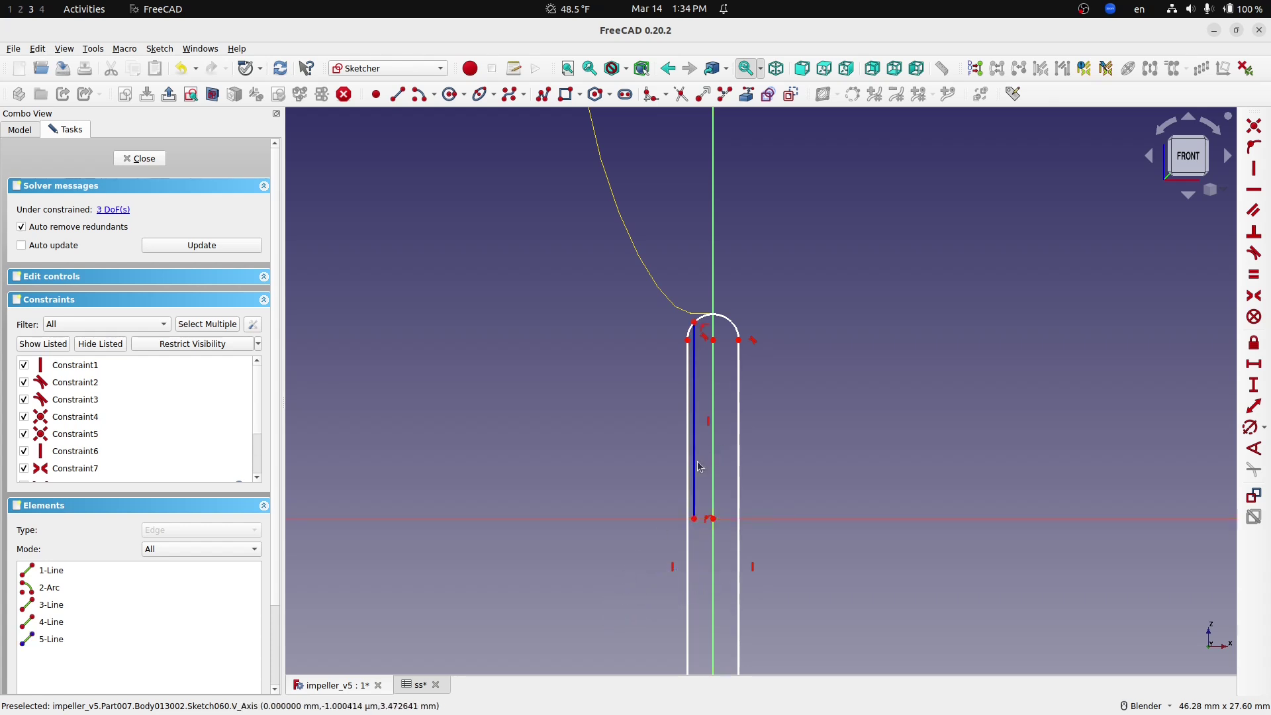
- Constrain the centre point of the profile's end arc onto the vertical construction line
mouse_move(696, 468)
mouse_down()
mouse_move(735, 457)
mouse_move(704, 463)
mouse_up()
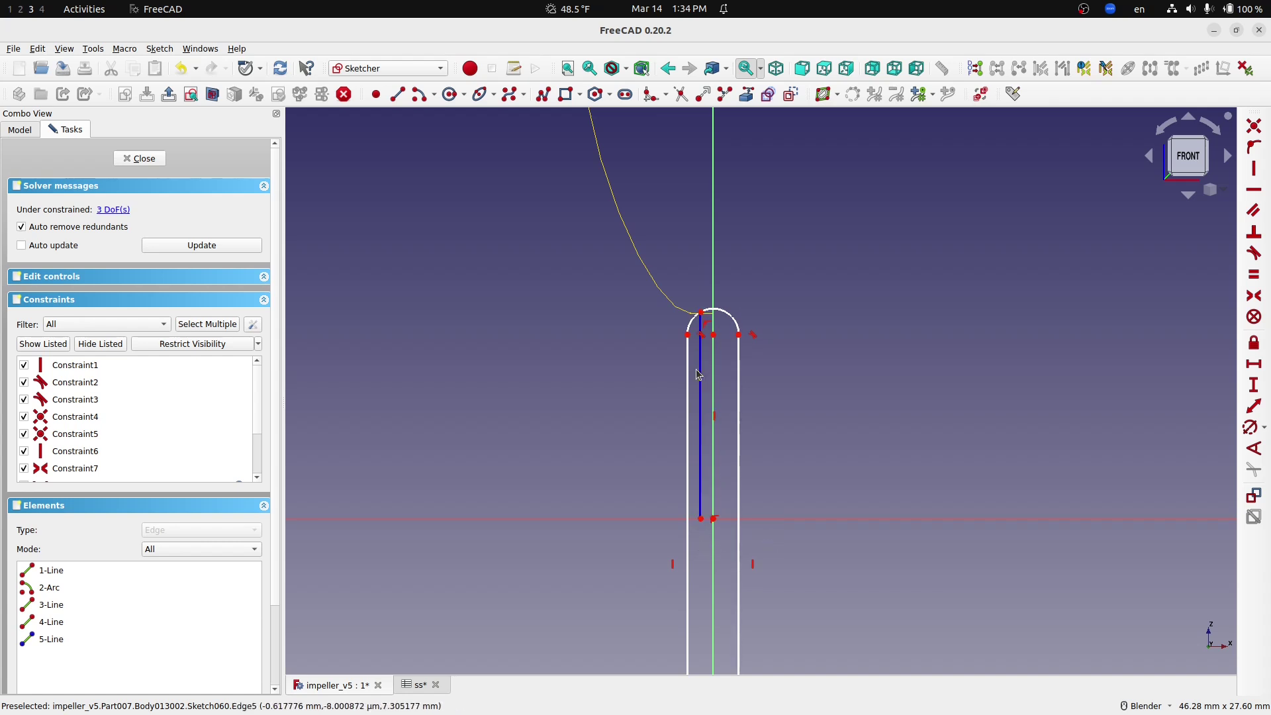
click(714, 335)
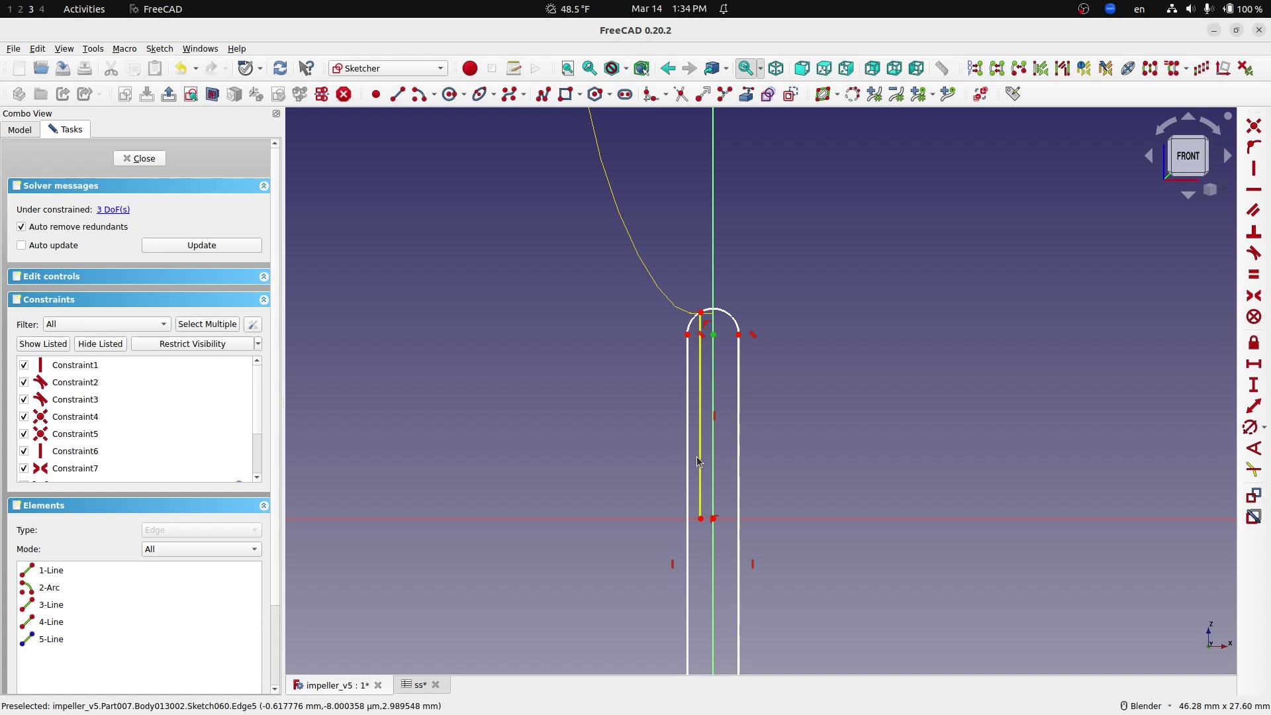
click(700, 378)
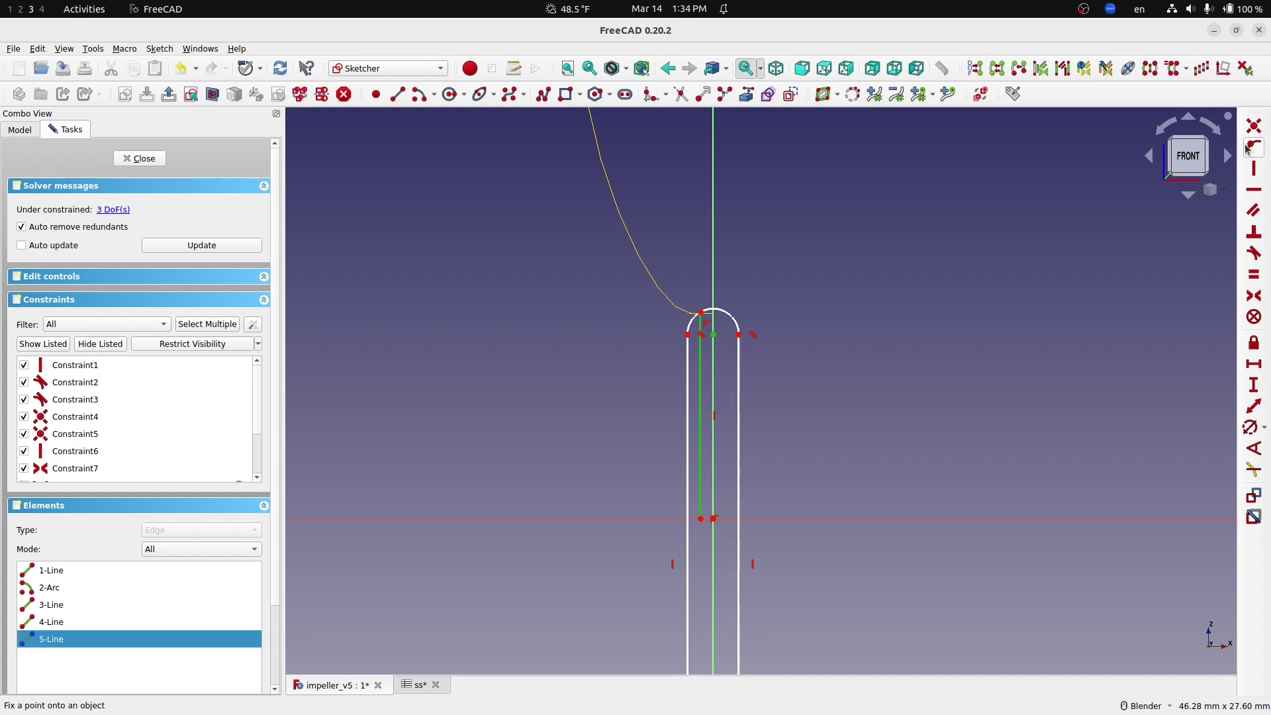
click(1251, 147)
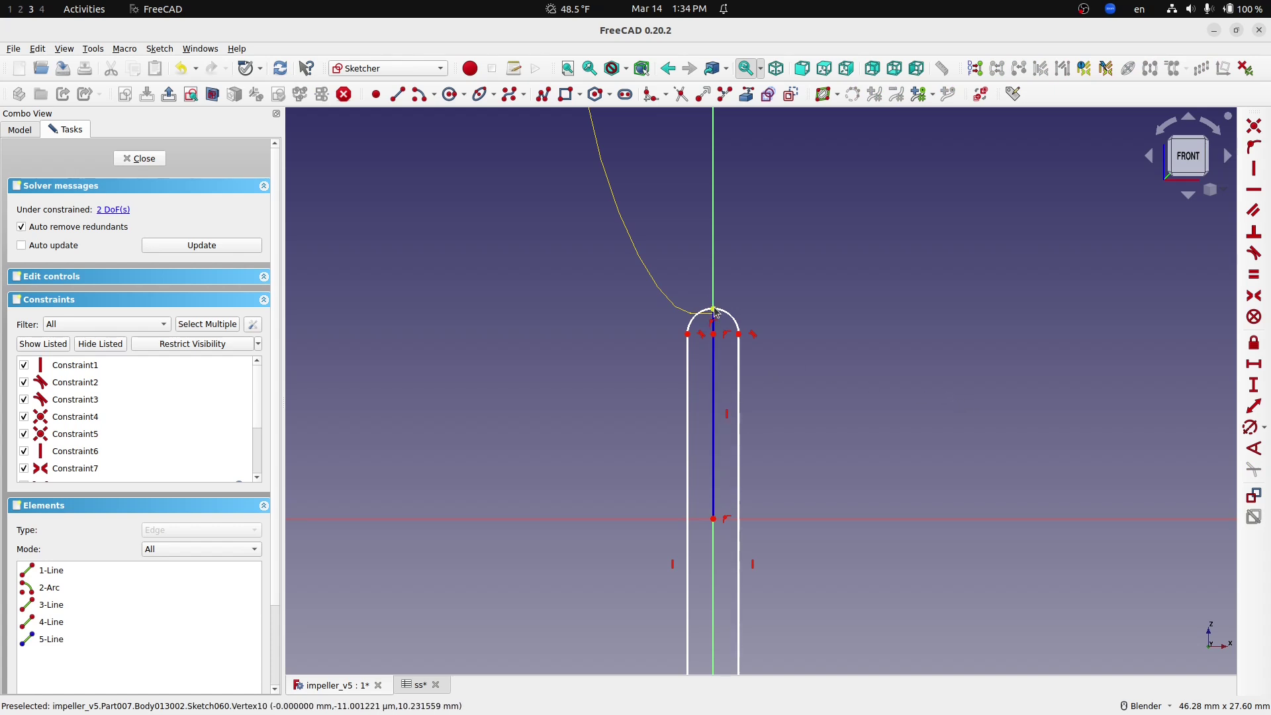
- Constrain the construction line's vertical length with the spreadsheet expression ss.blade_inner_h
click(715, 475)
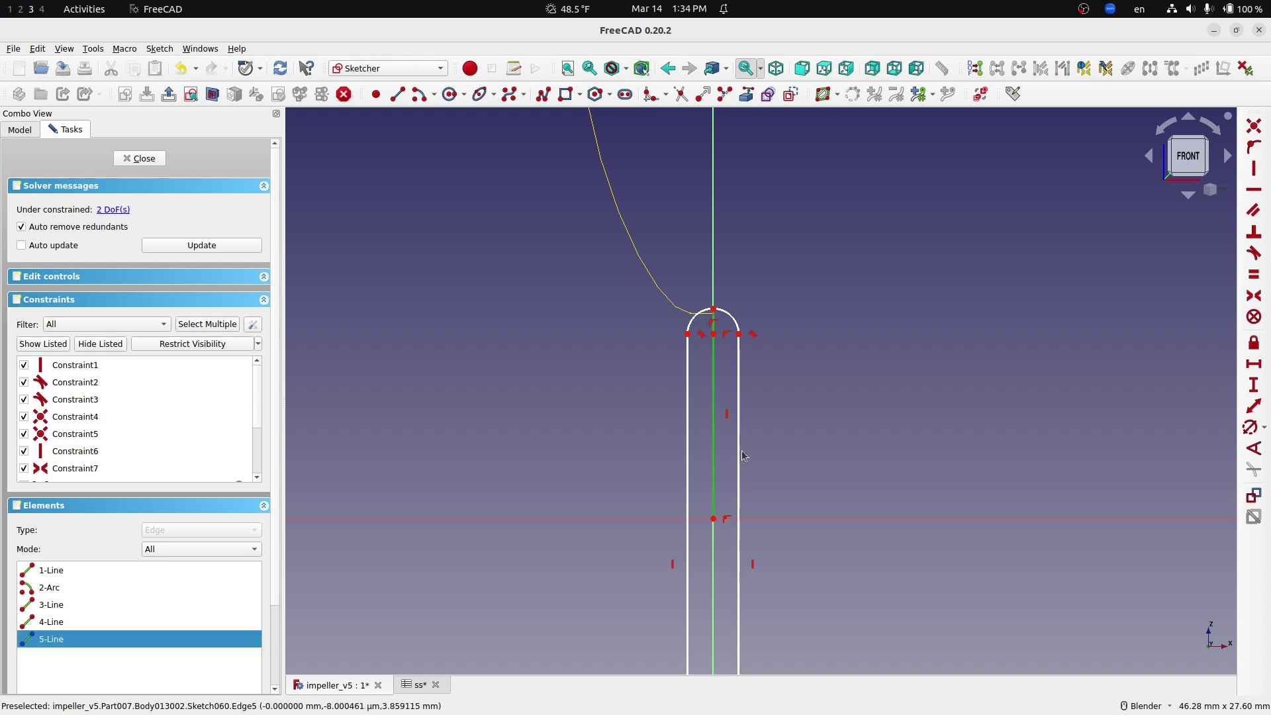
click(1255, 388)
click(1253, 374)
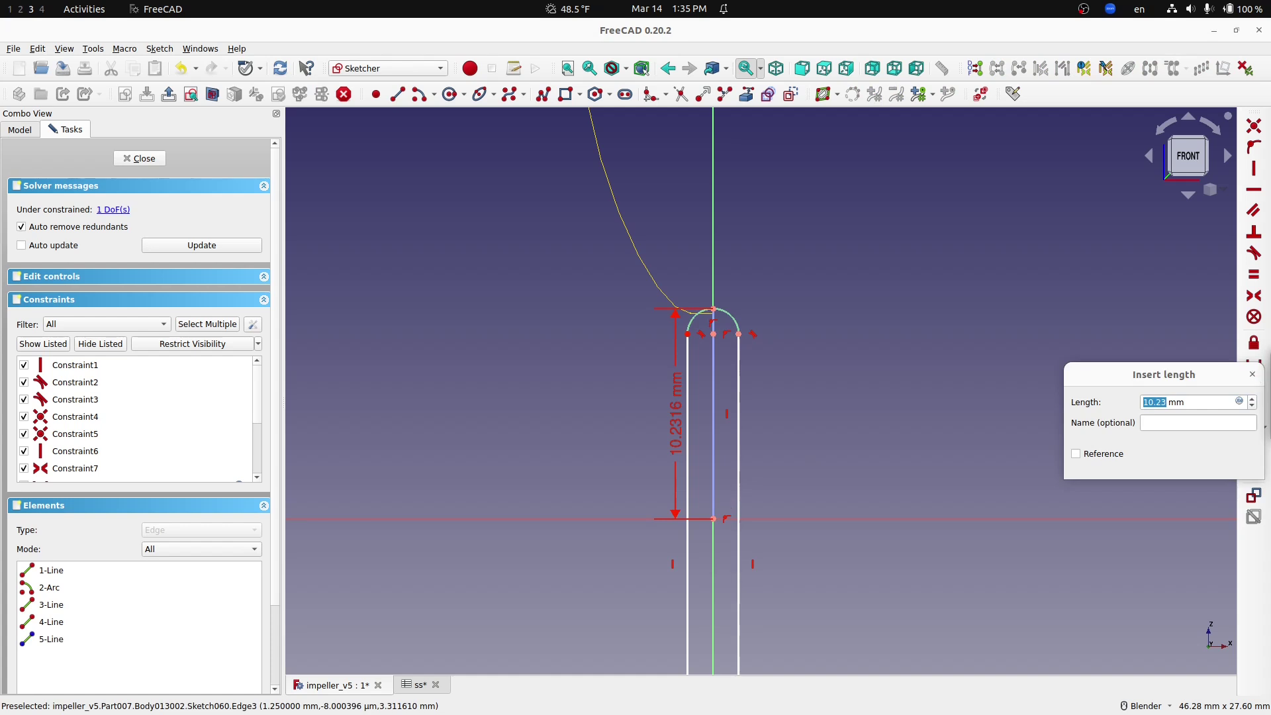
key(equal)
text(ss)
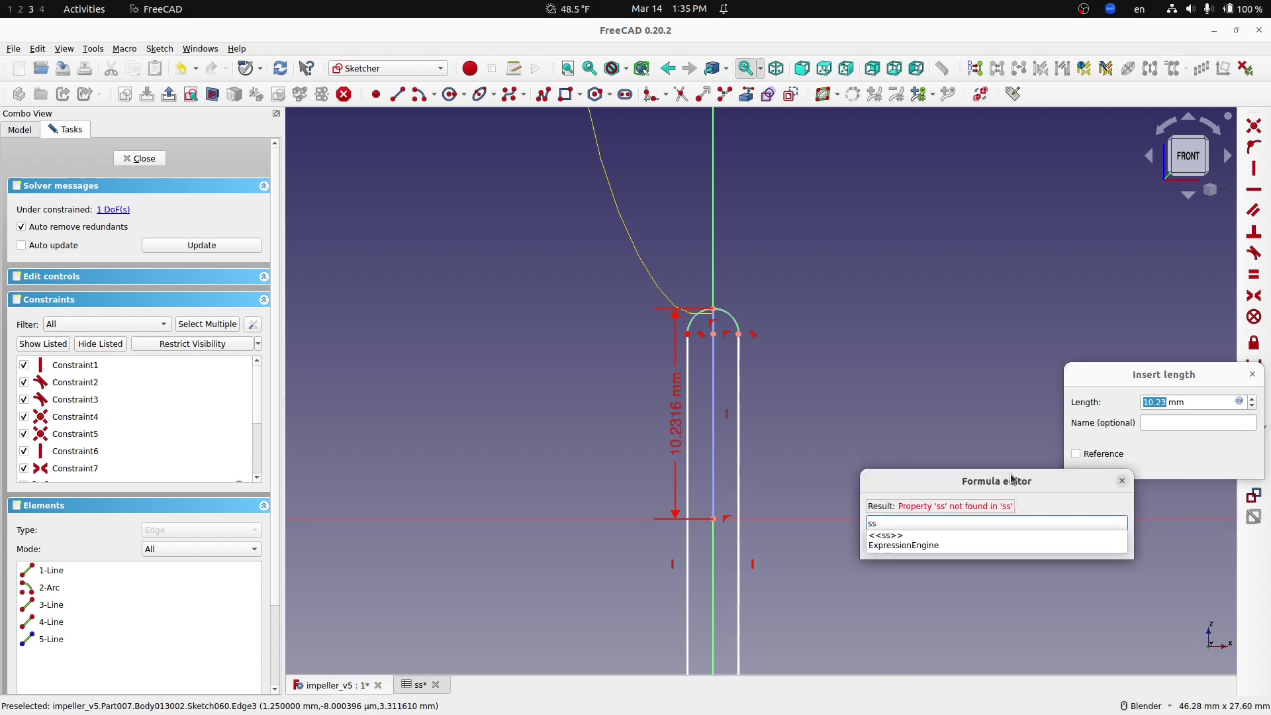
text(>>.)
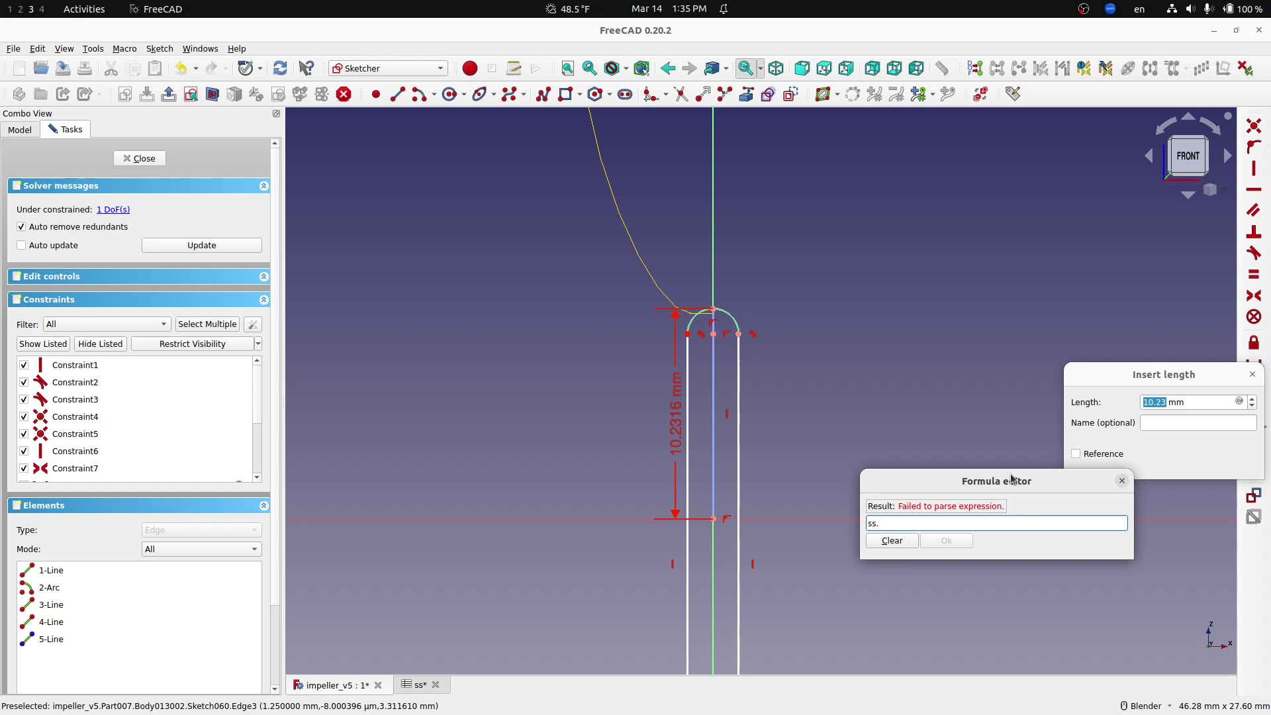
text(blade_inner)
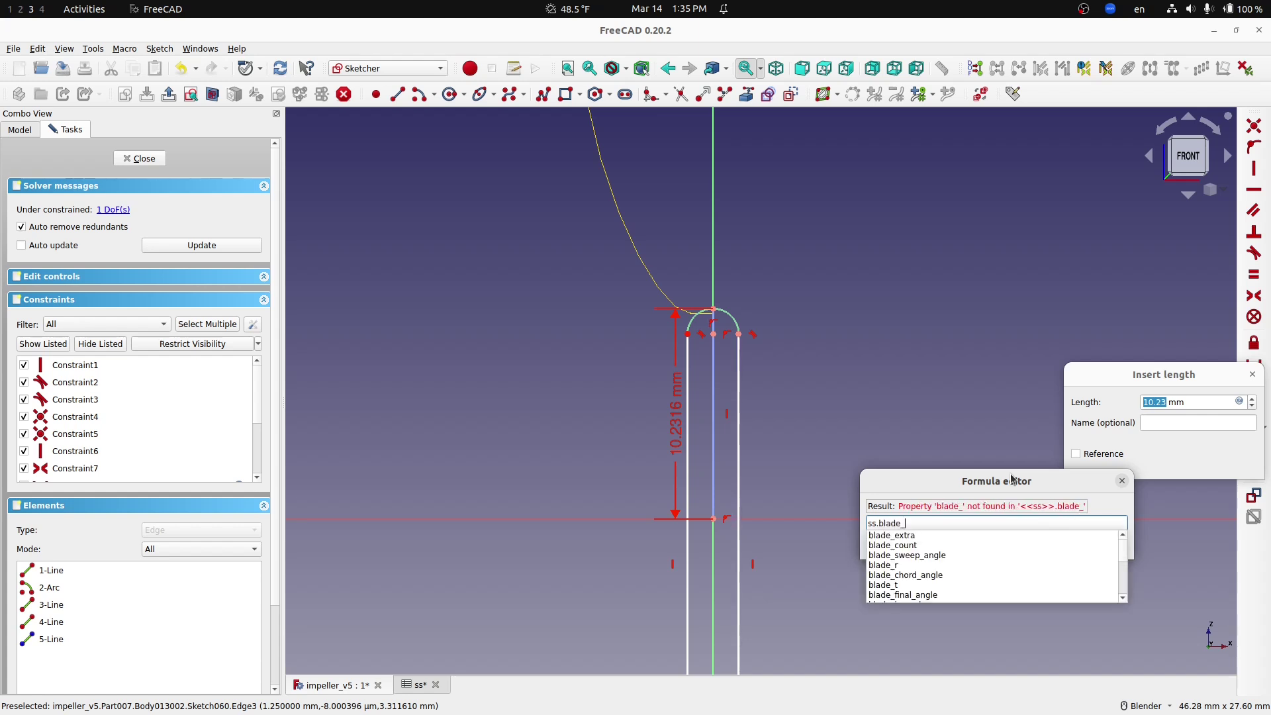
key(Down)
key(Return)
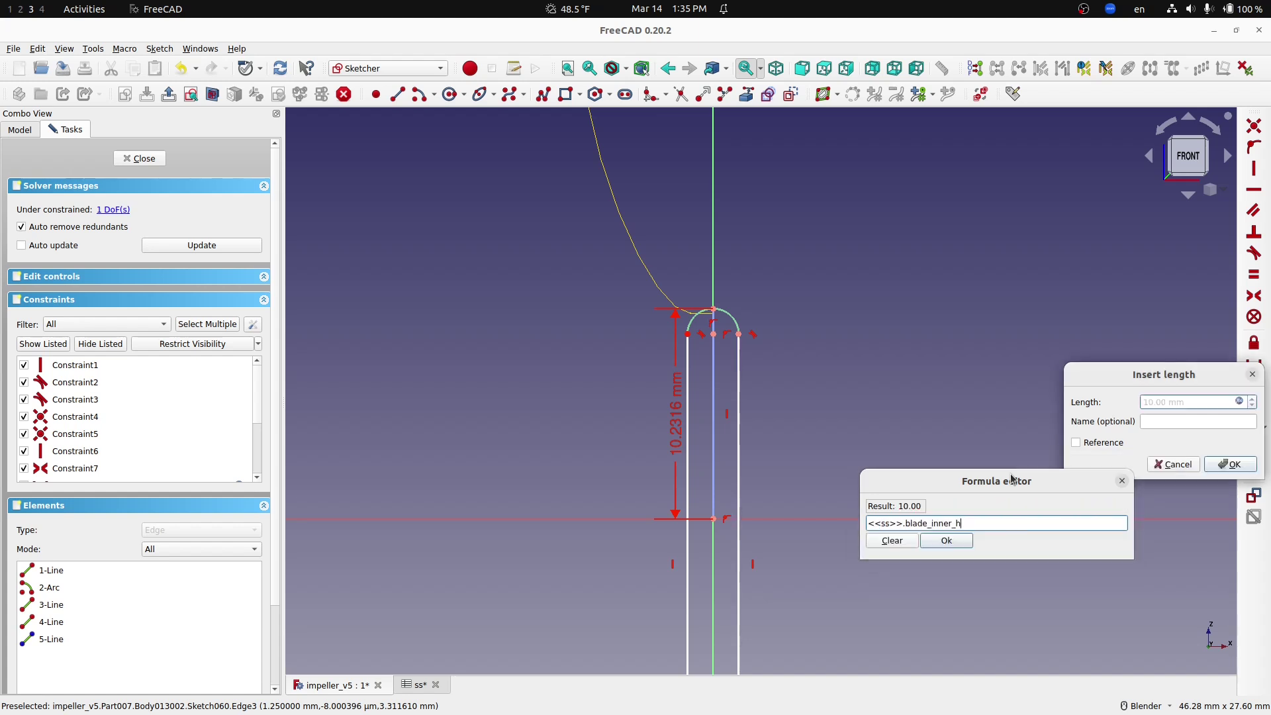
key(Return)
key(Return)
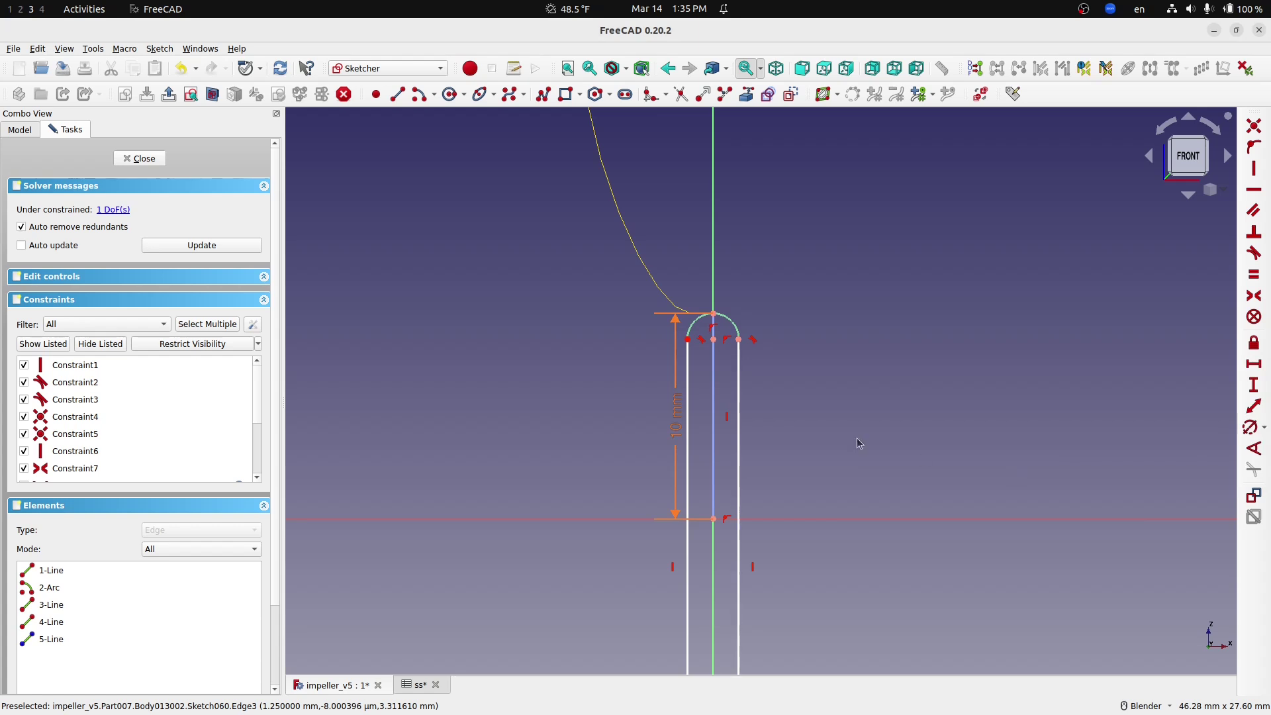
- Constrain the vertical distance from the arc's top point to the profile's base corner with the spreadsheet expression ss.blade_outer_h
scroll(685, 324, down, 2)
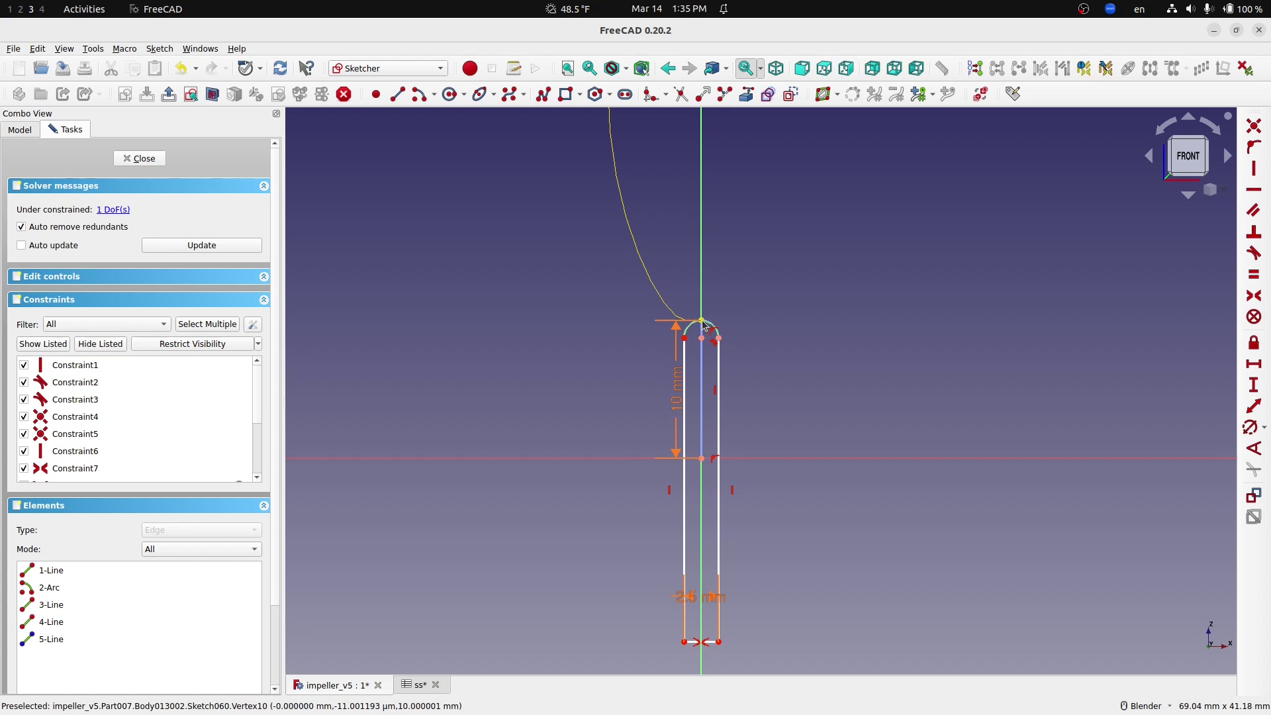
click(684, 643)
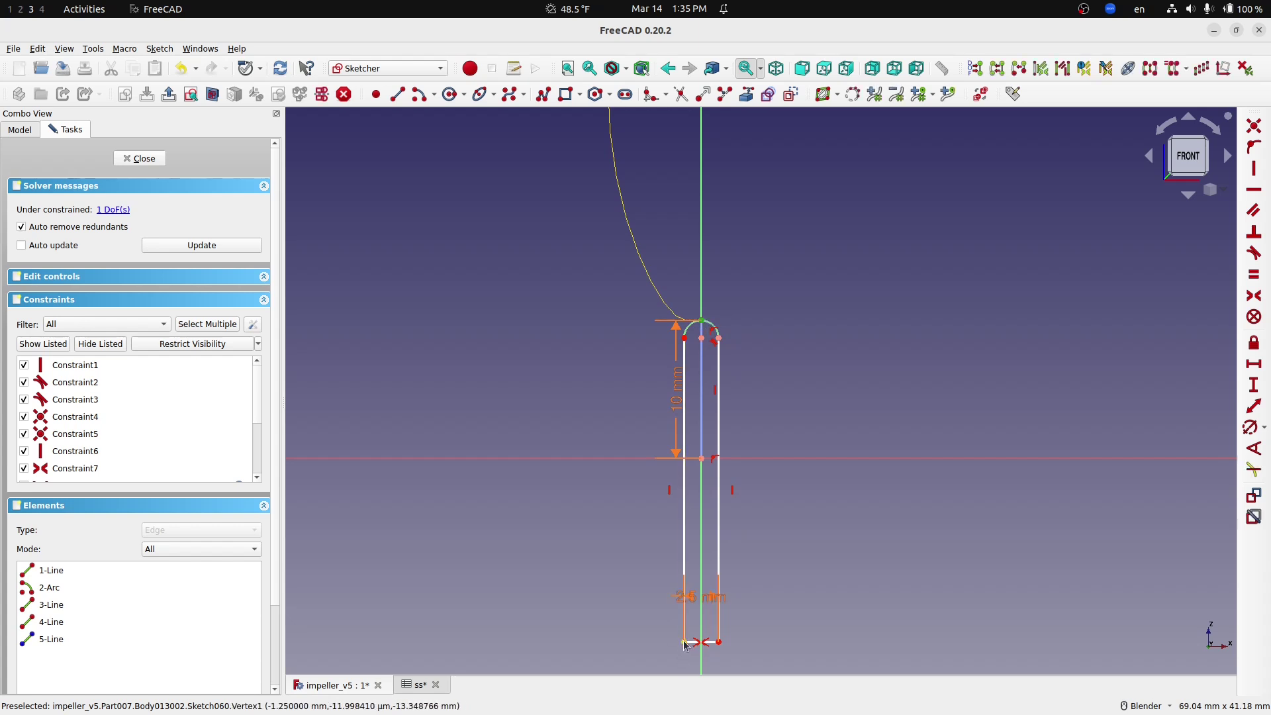
click(1253, 385)
key(Return)
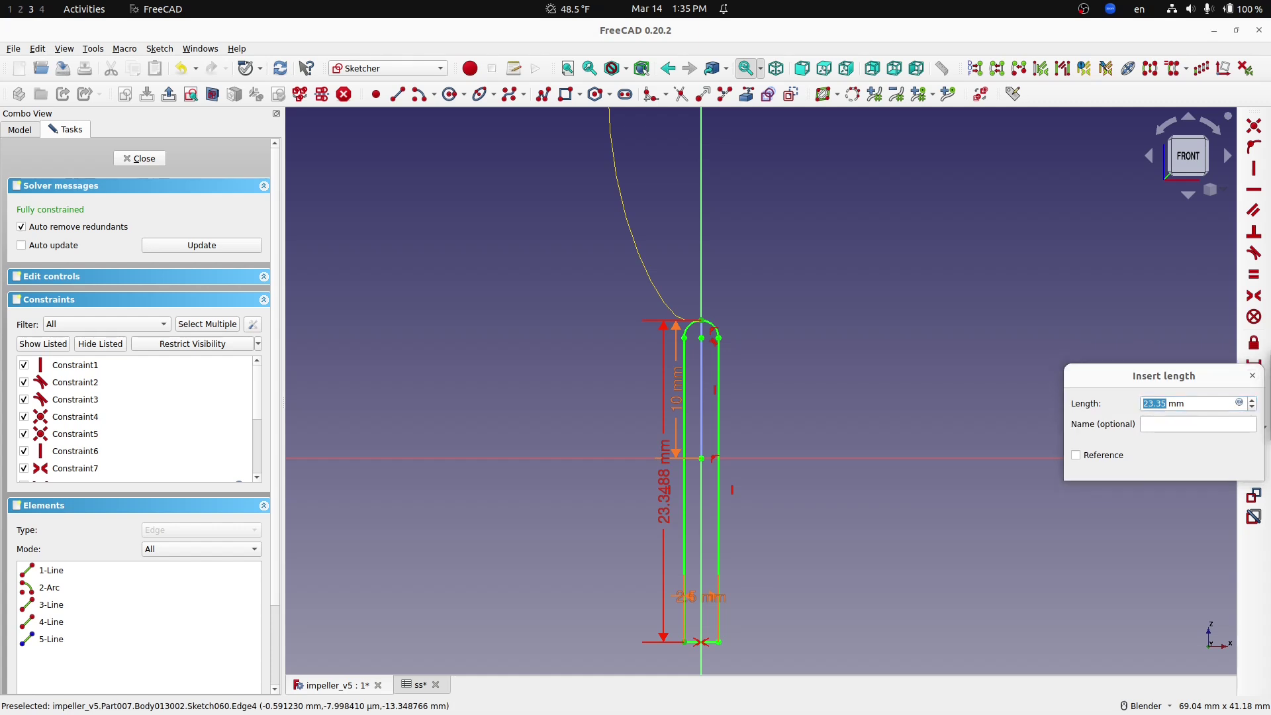
click(1239, 402)
drag(1005, 461, 888, 487)
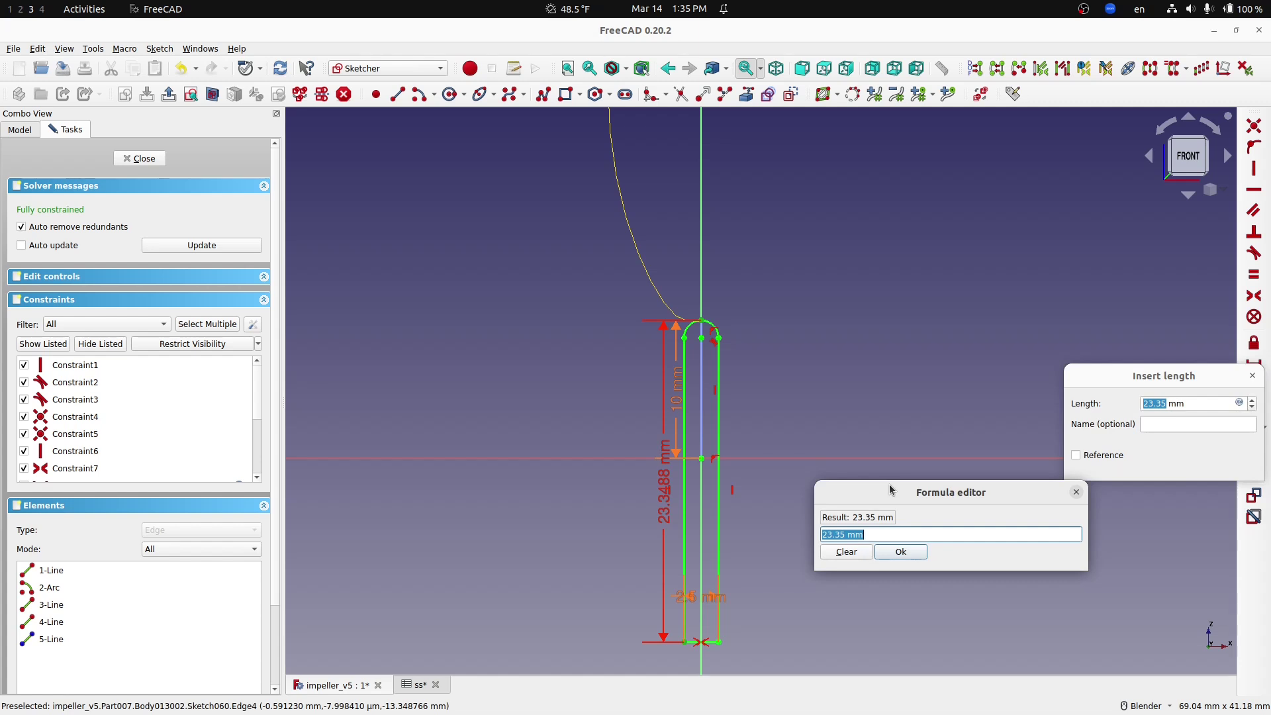
text(ss.)
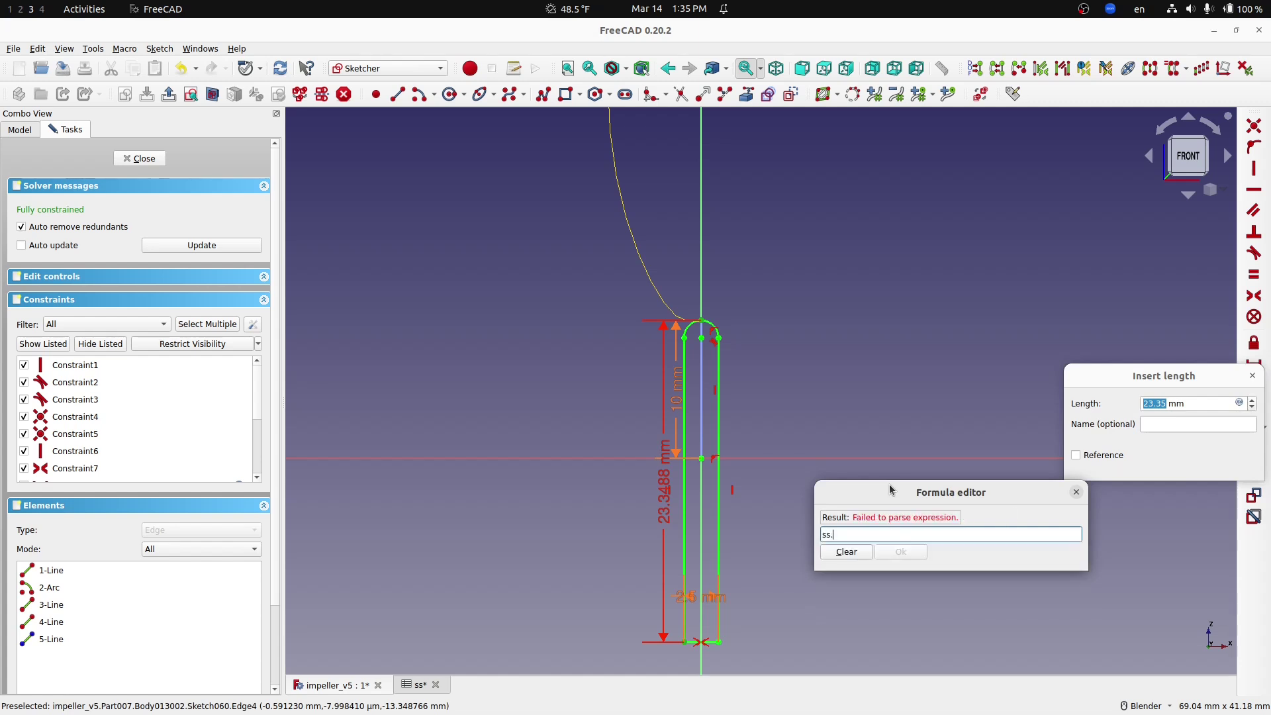
text(blade_oout)
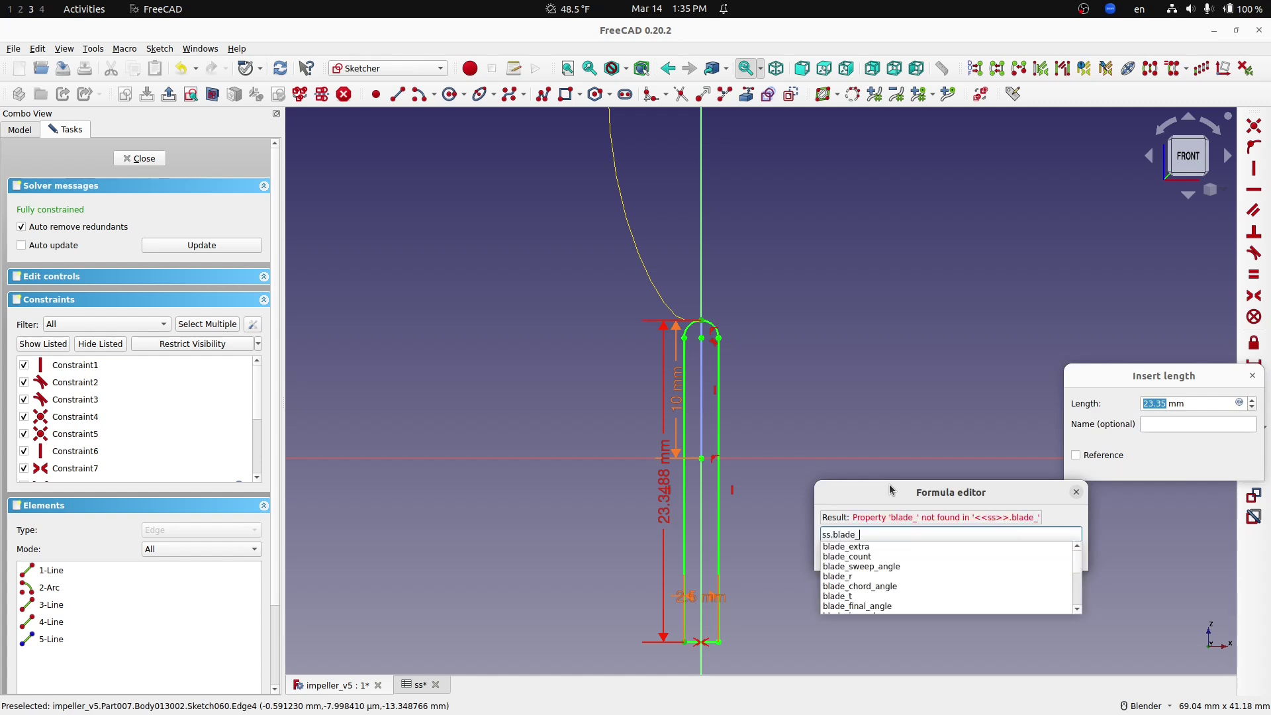
key(BackSpace)
key(BackSpace)
key(BackSpace)
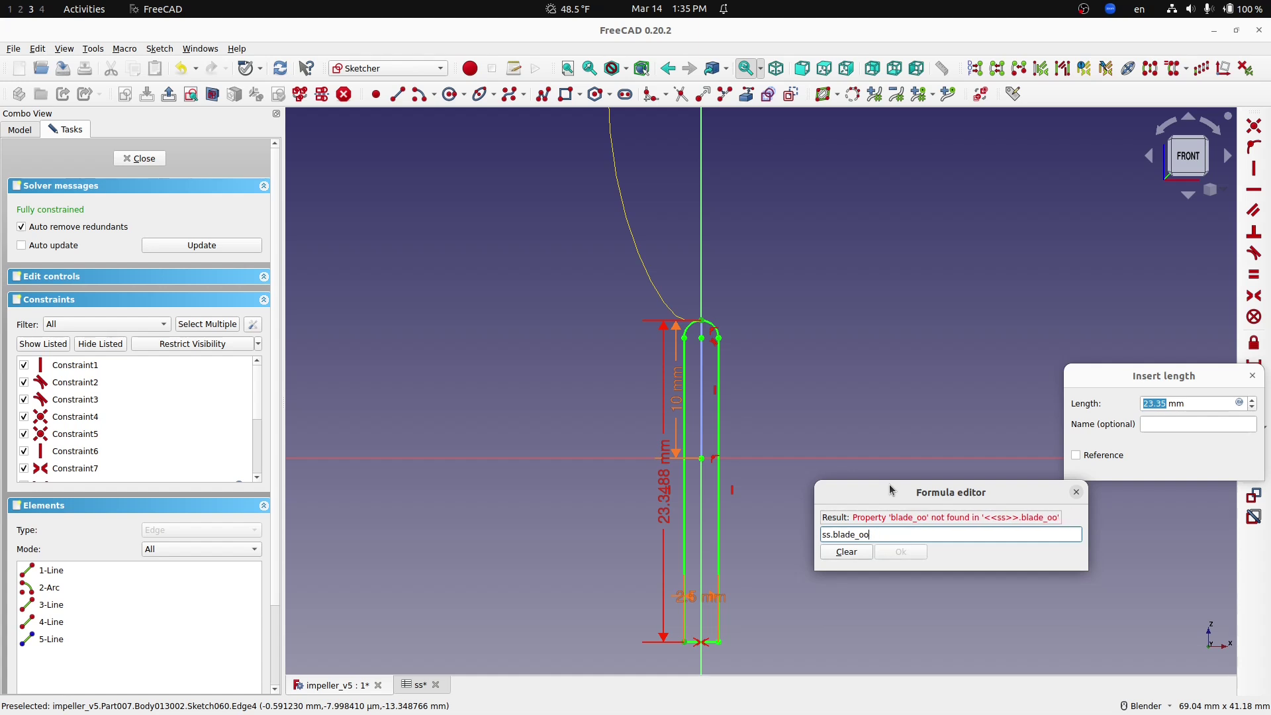
key(Down)
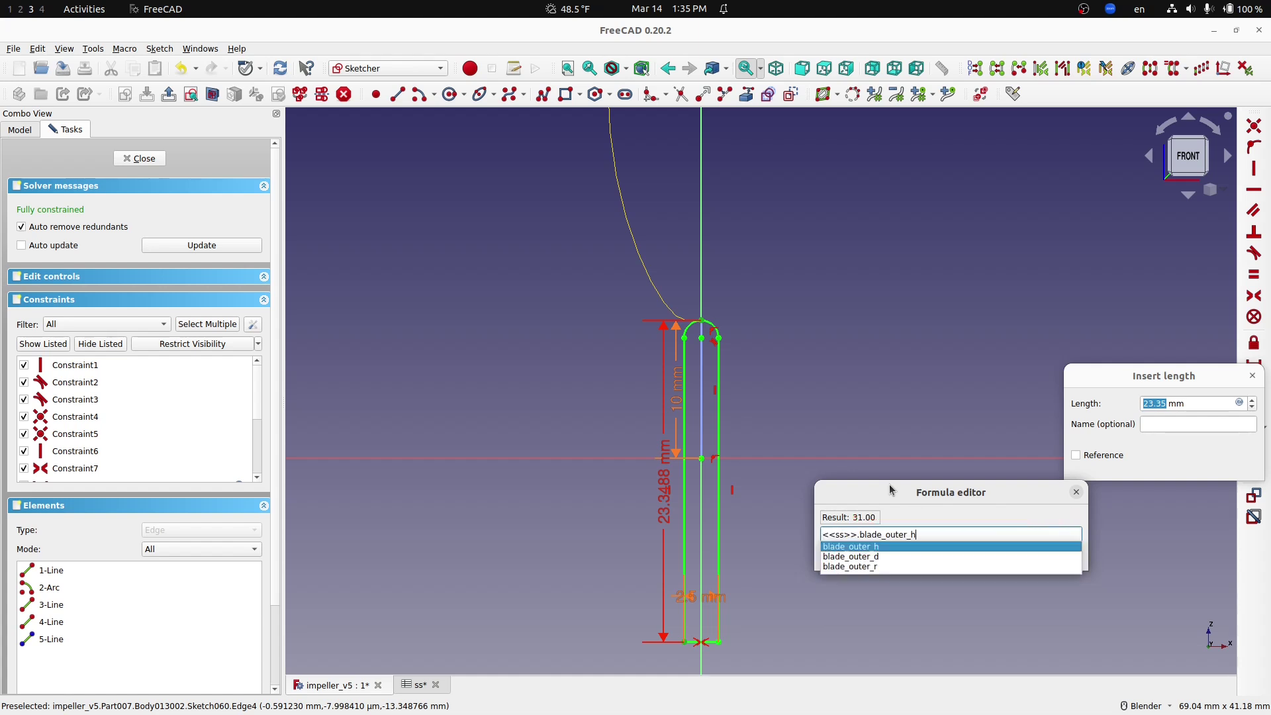
key(Return)
key(Return)
key(Return)
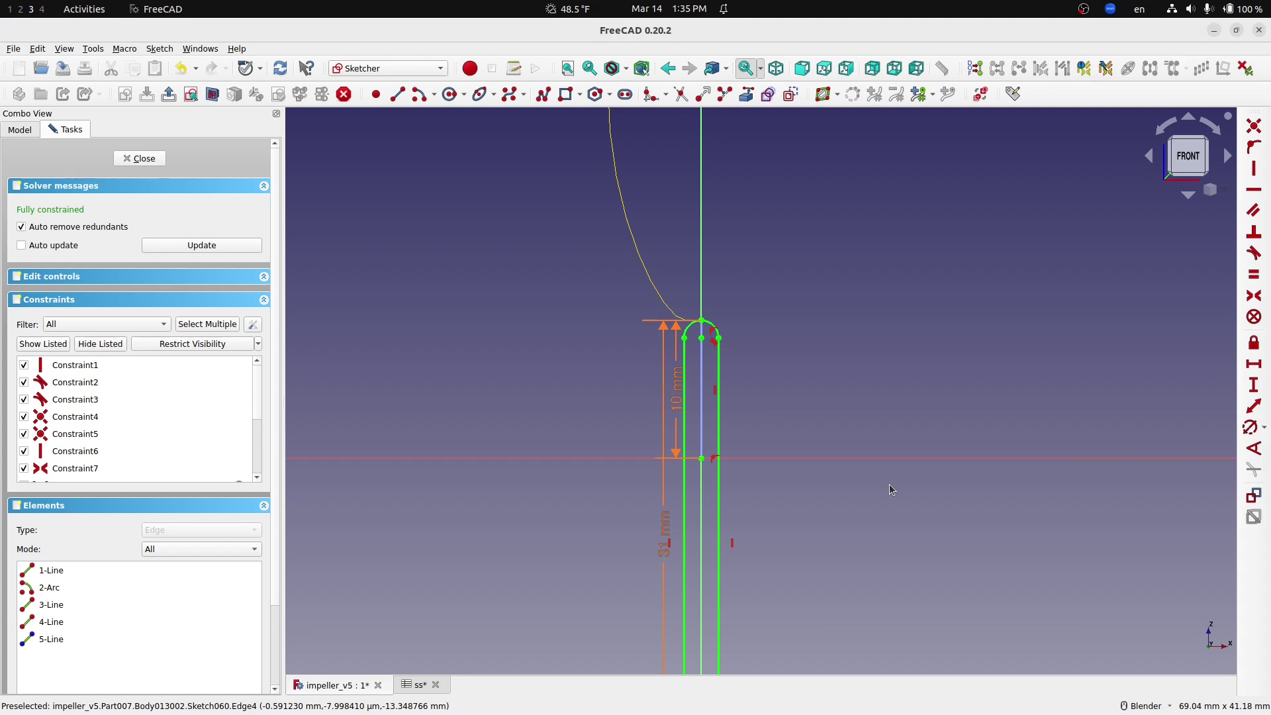
- Move the two height dimensions and the width dimension clear of the profile, and close the sketch
scroll(739, 360, down, 2)
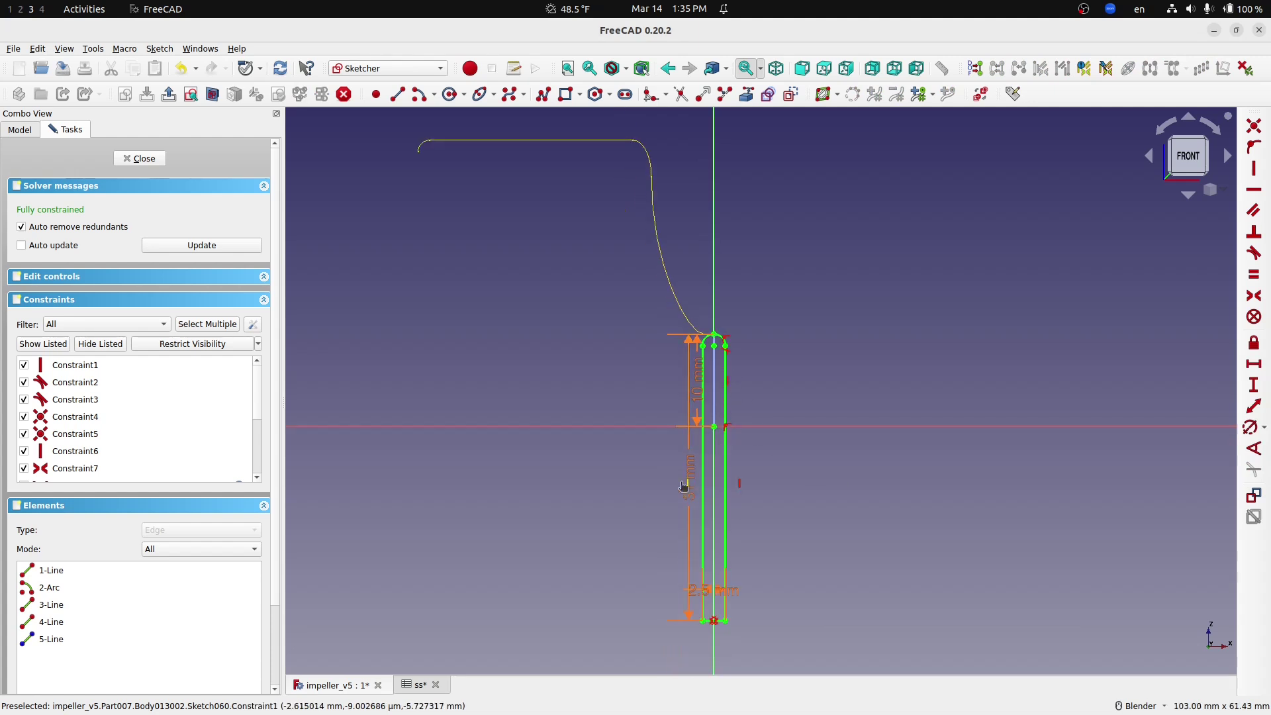
drag(690, 471, 621, 483)
drag(697, 390, 671, 396)
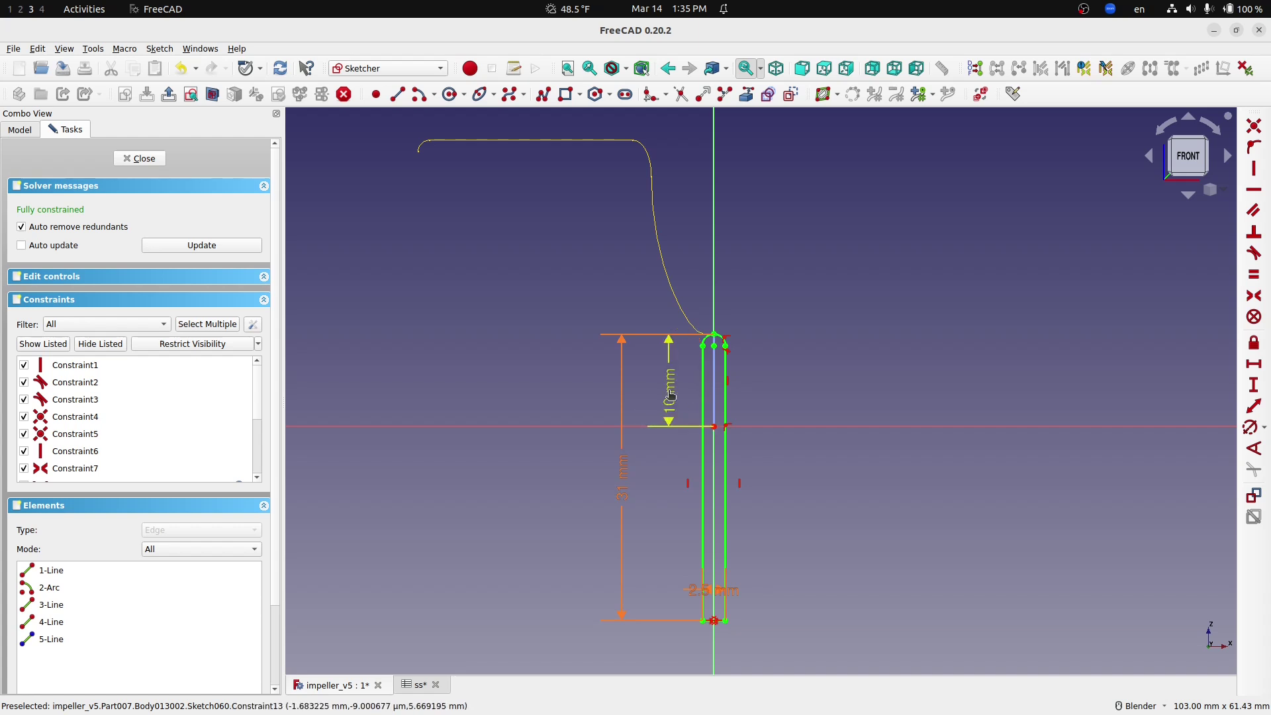
click(710, 591)
drag(712, 591, 821, 588)
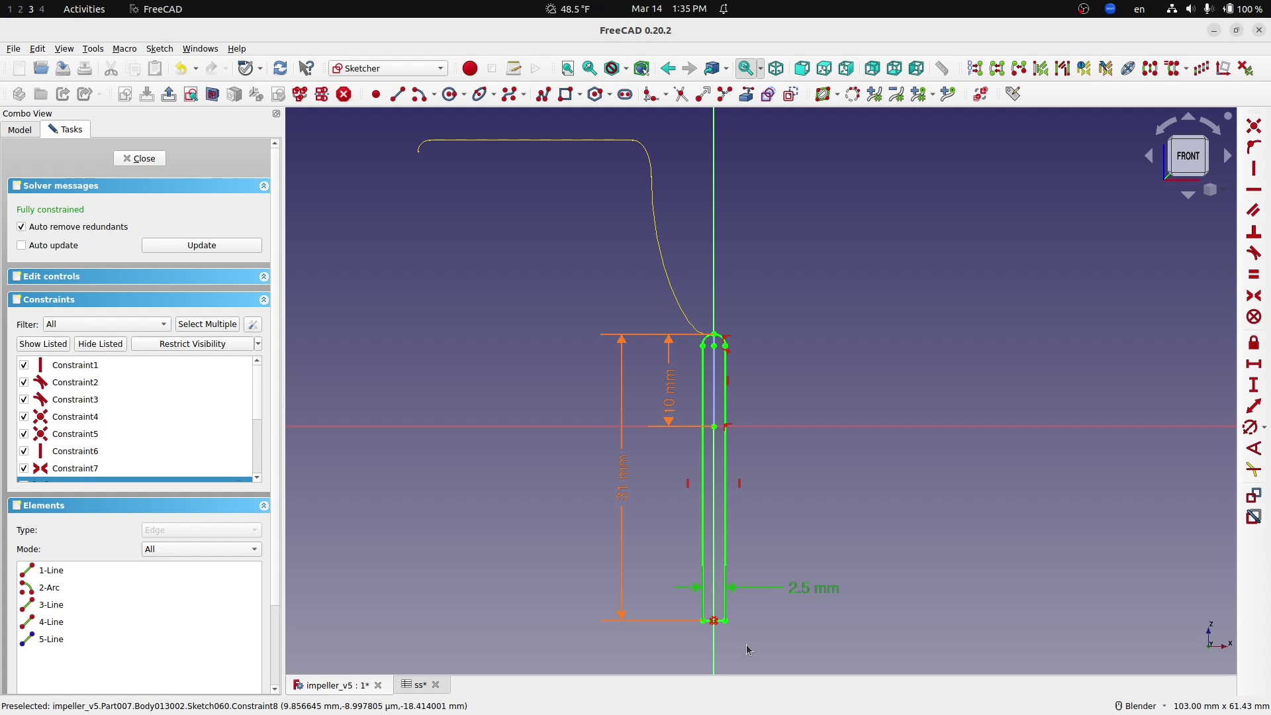
drag(670, 393, 674, 391)
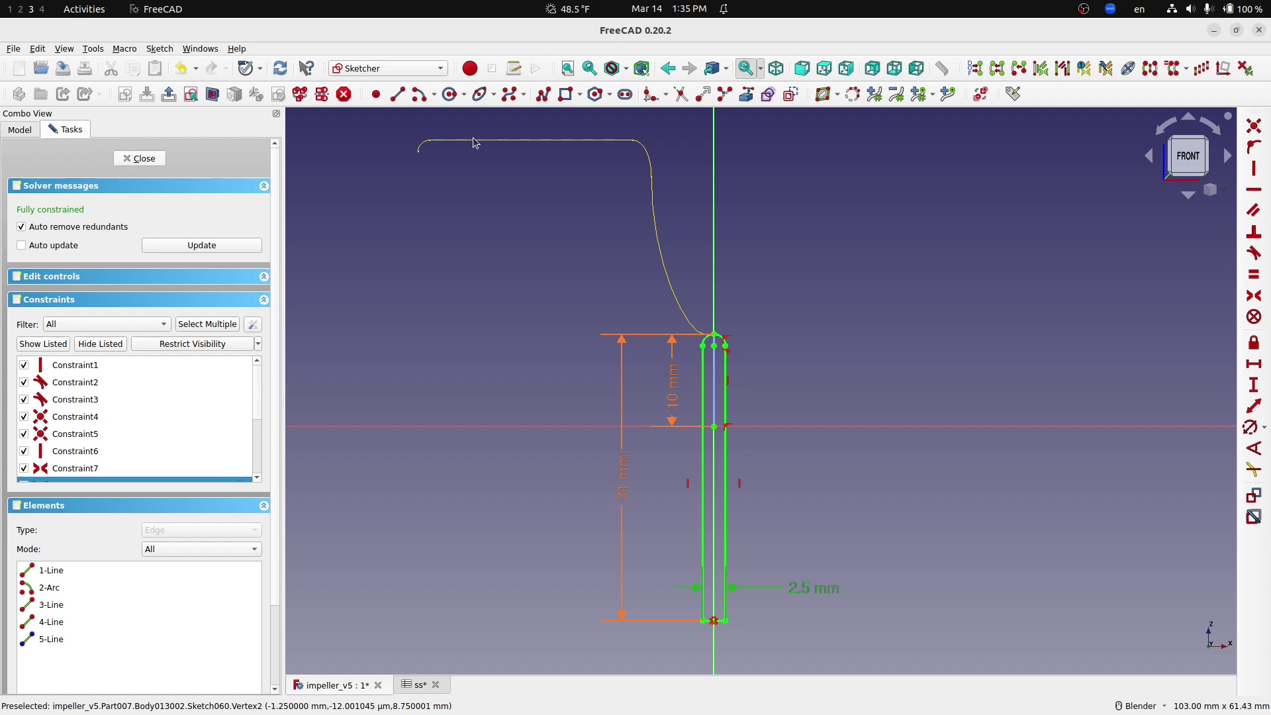
click(139, 158)
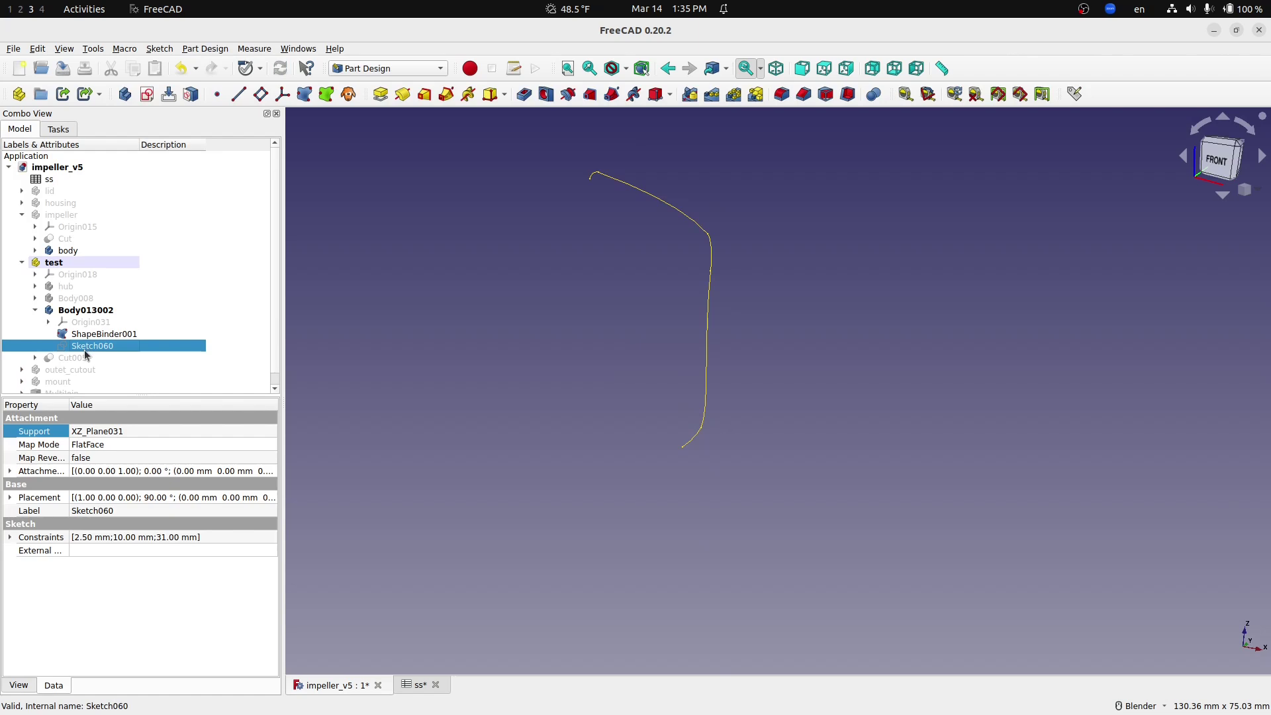
- Show the profile Sketch060 and create an additive pipe sweeping it along the path ShapeBinder001
scroll(99, 344, down, 1)
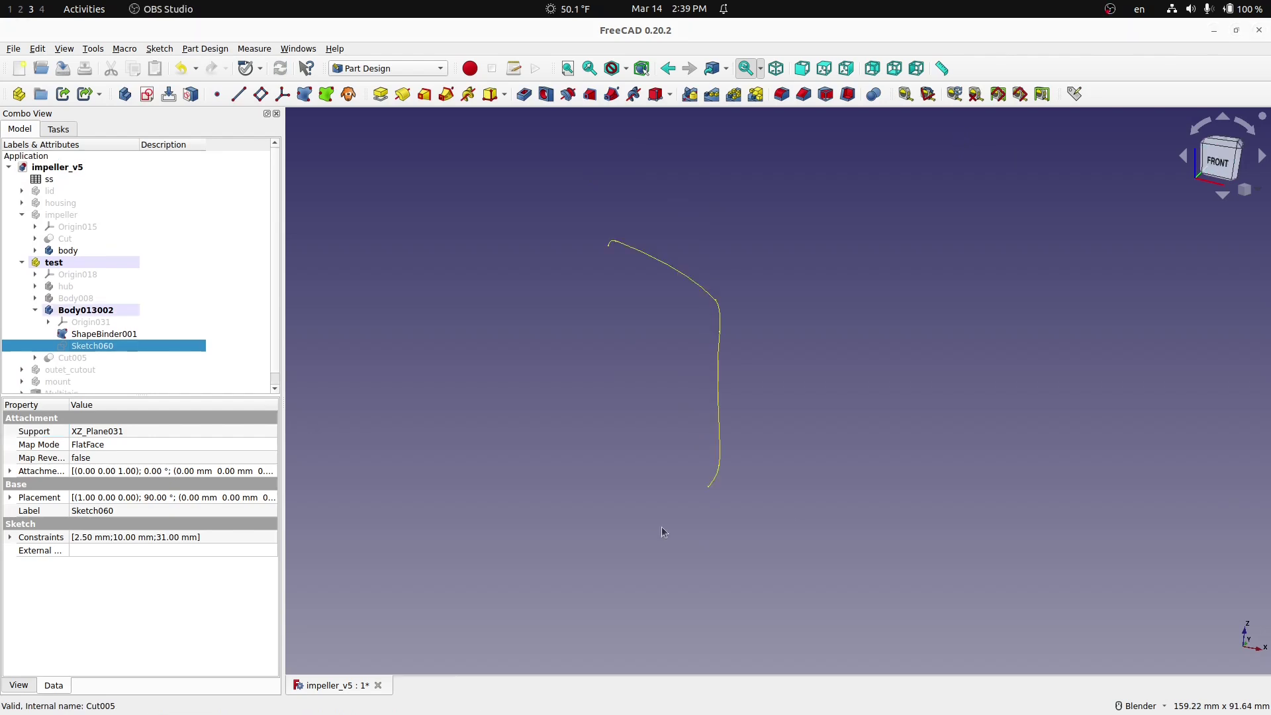
click(76, 350)
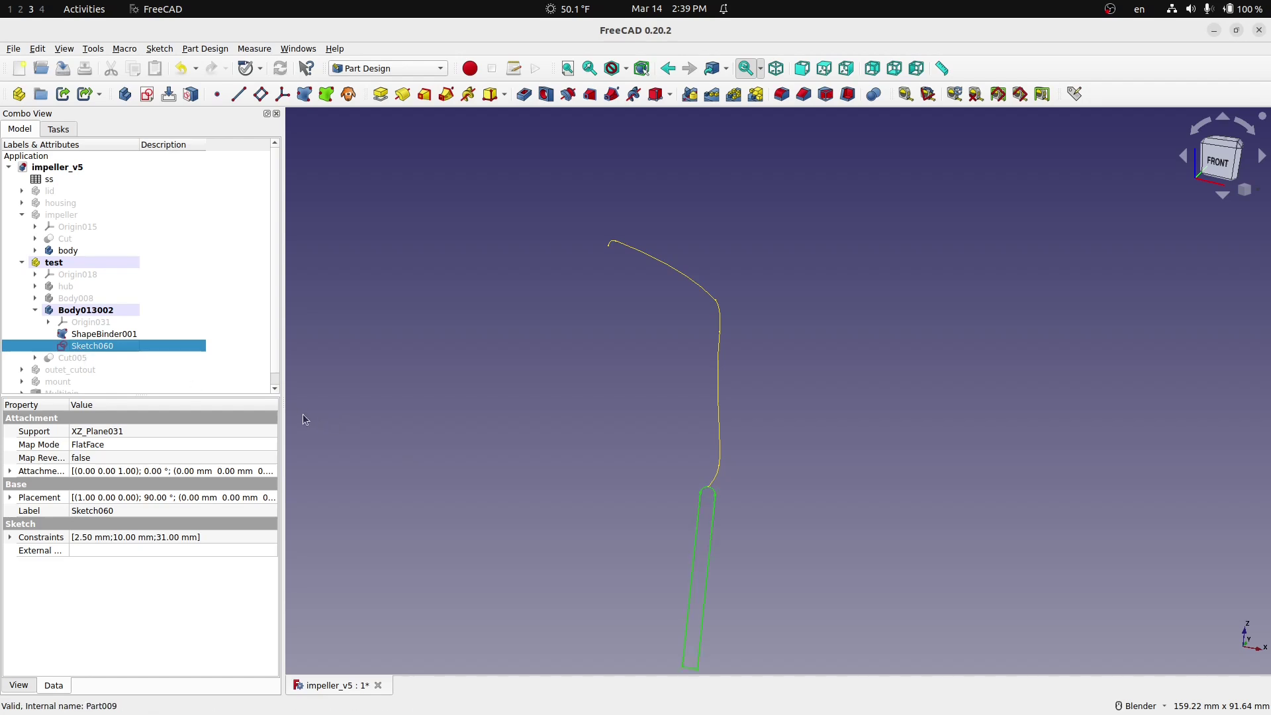
ctrl+click(96, 336)
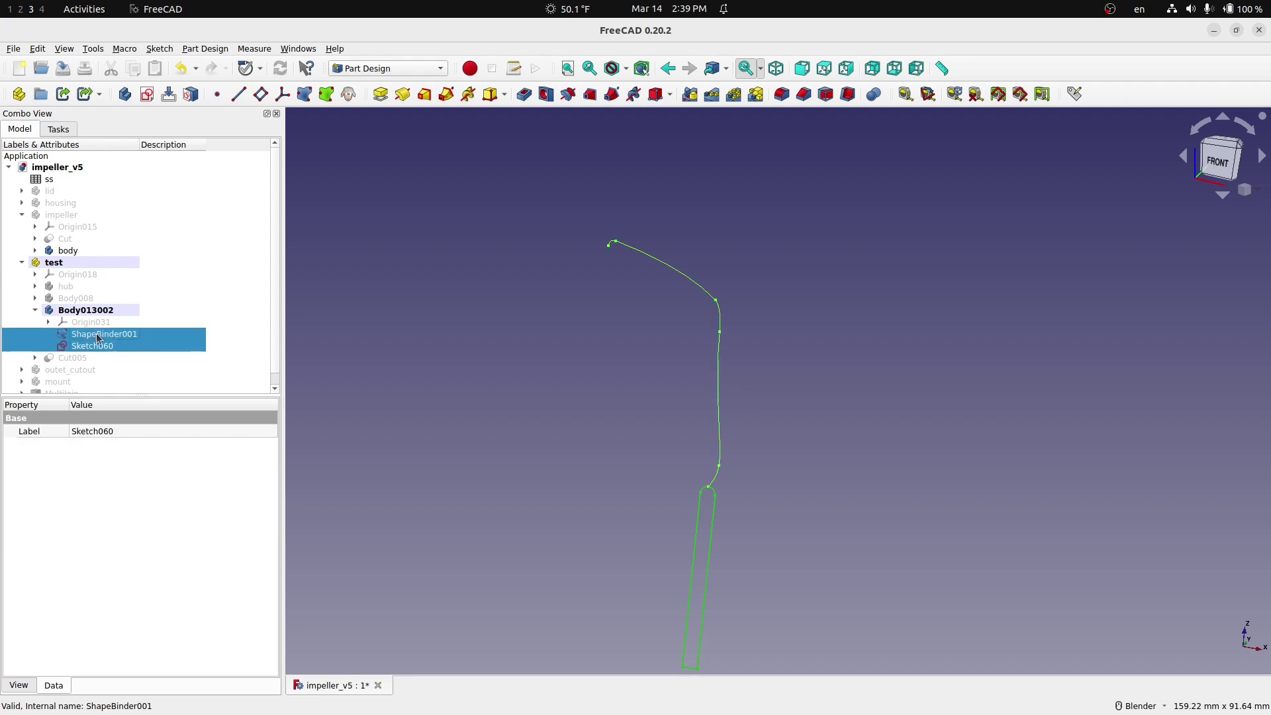
click(444, 96)
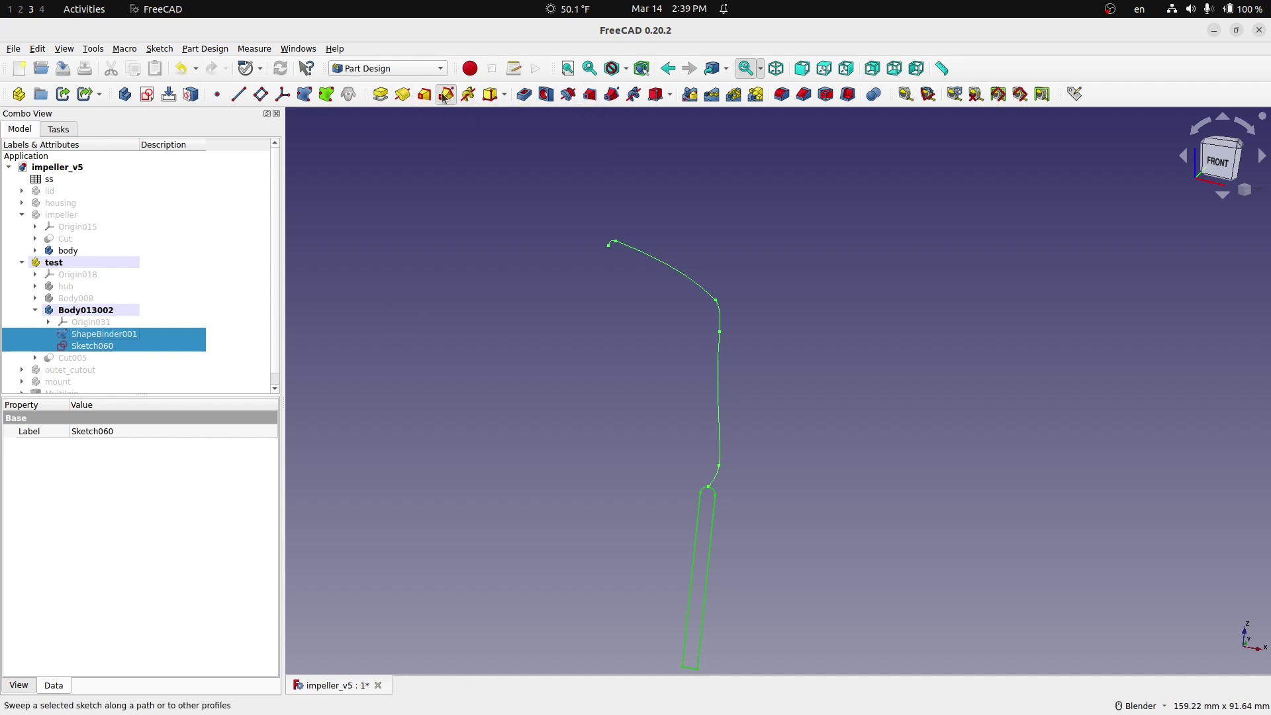
- Examine the swept blade preview from several angles, checking how the profile tilts along the path with the Standard orientation mode
middle_drag(793, 436, 813, 556)
scroll(995, 258, up, 2)
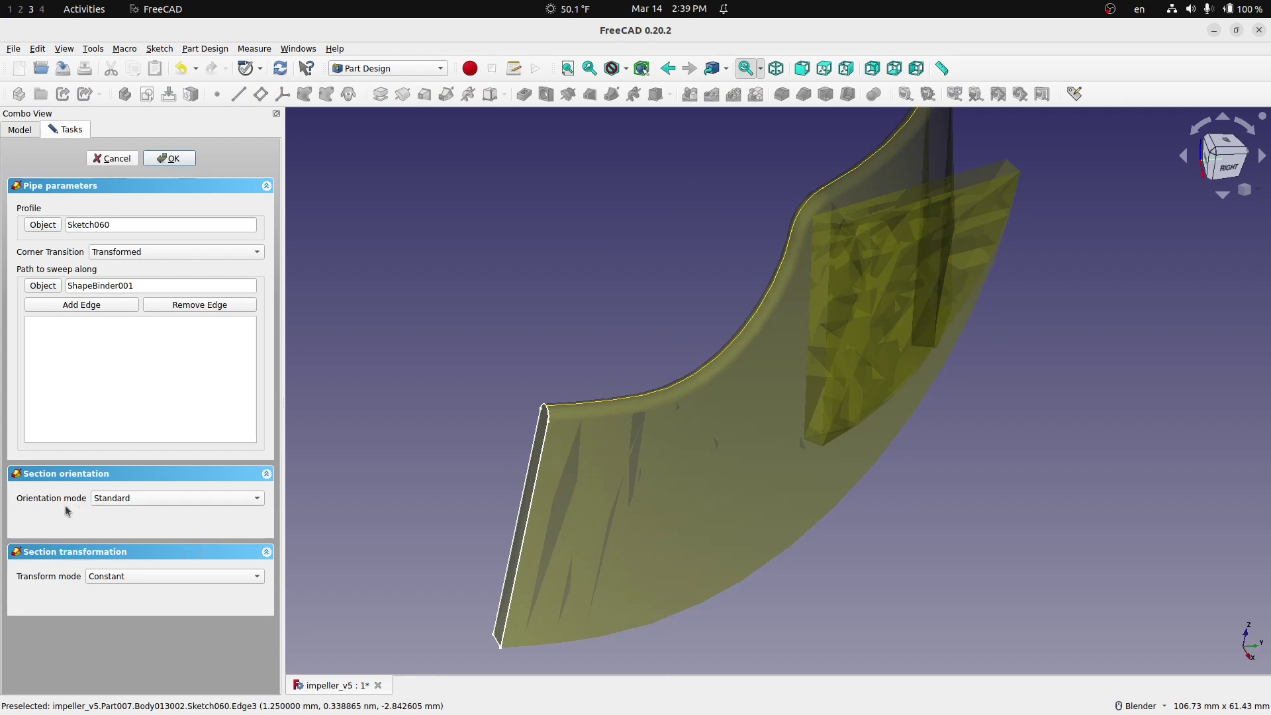
scroll(692, 442, down, 1)
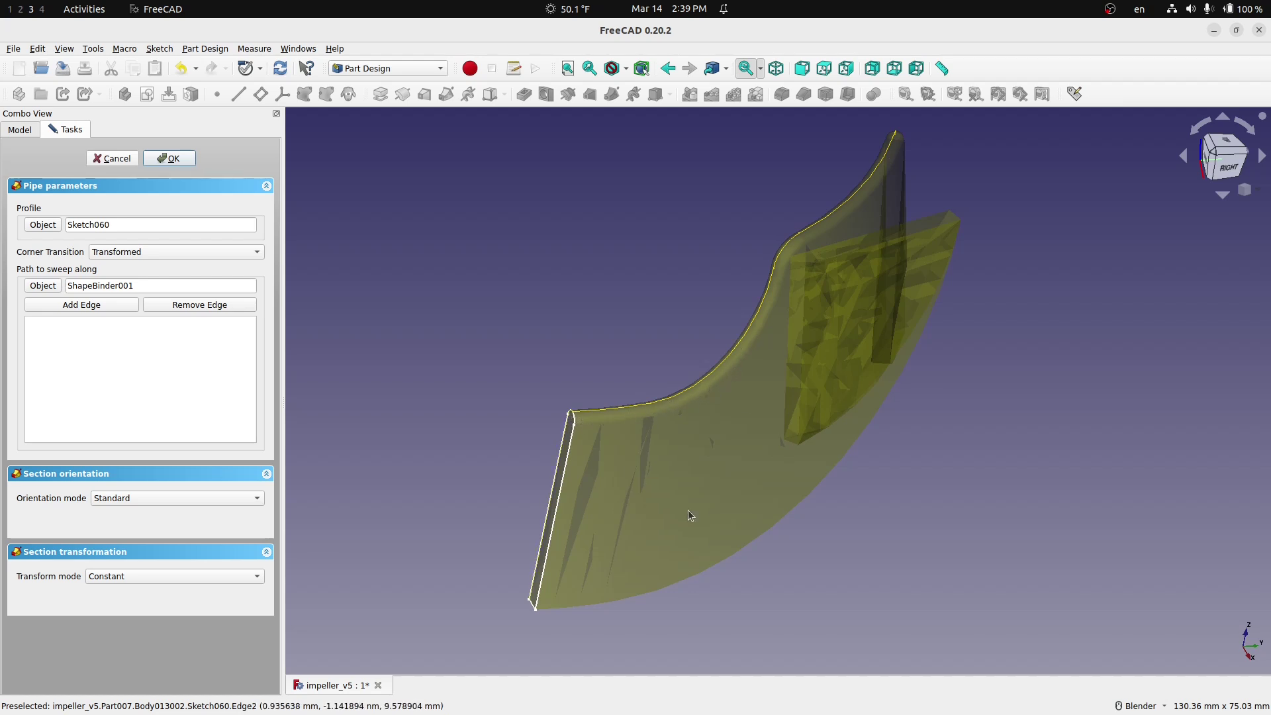
middle_drag(689, 515, 630, 493)
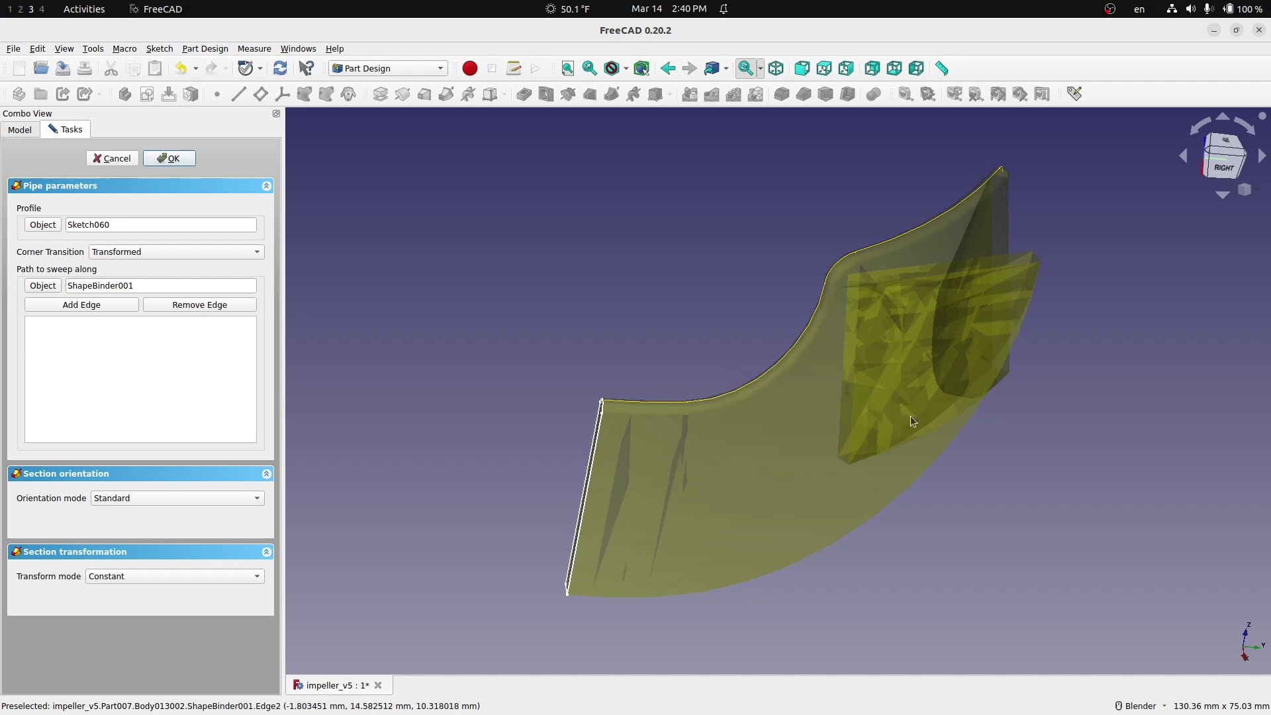
middle_drag(1032, 312, 926, 429)
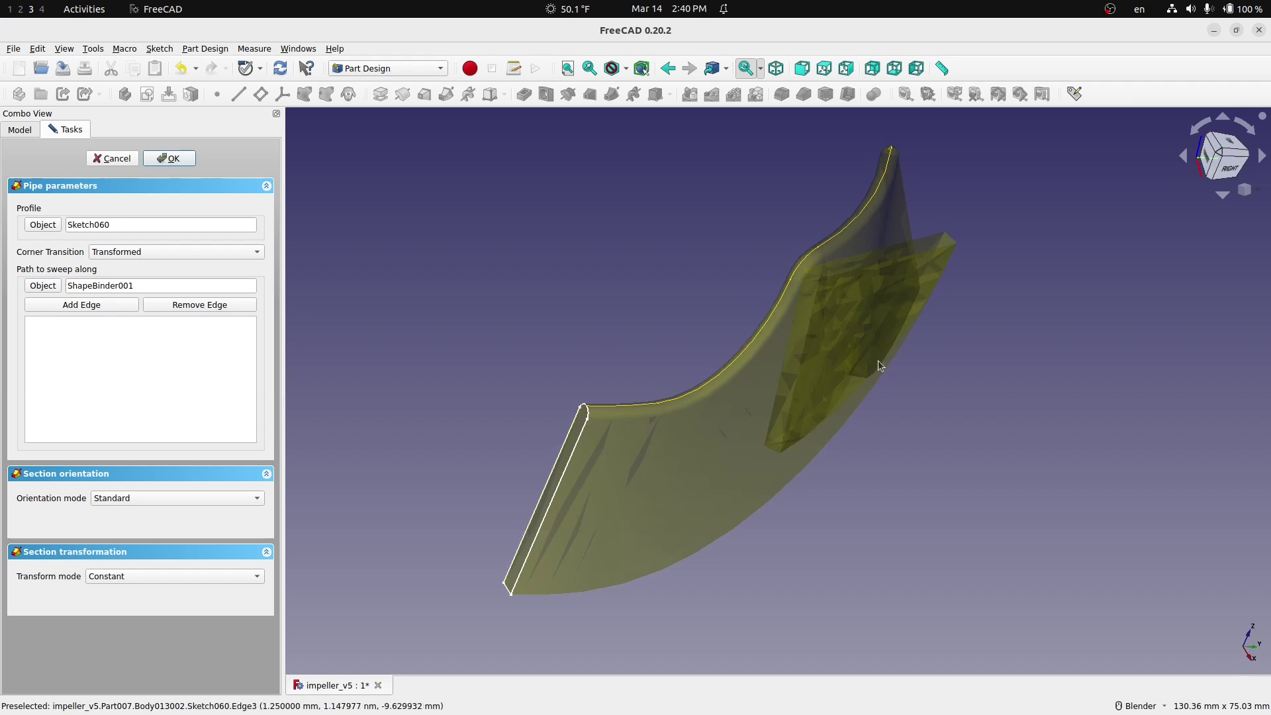
middle_drag(855, 397, 814, 359)
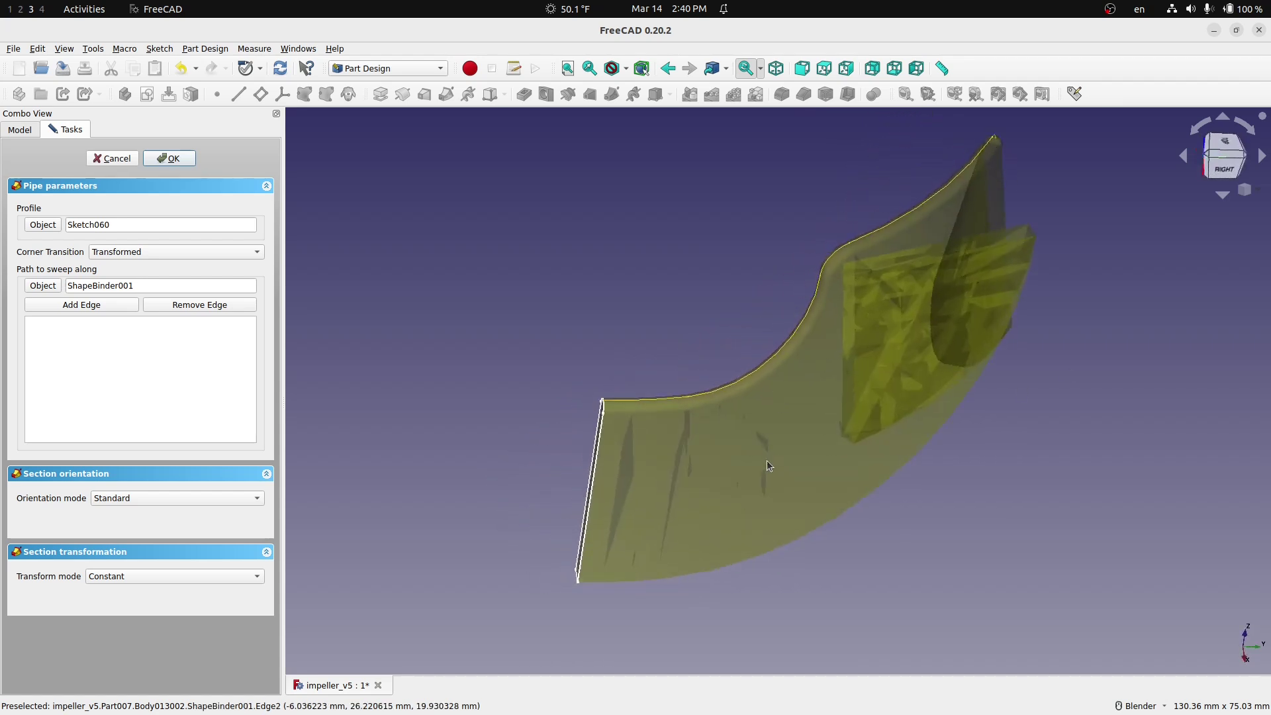
middle_drag(767, 460, 784, 474)
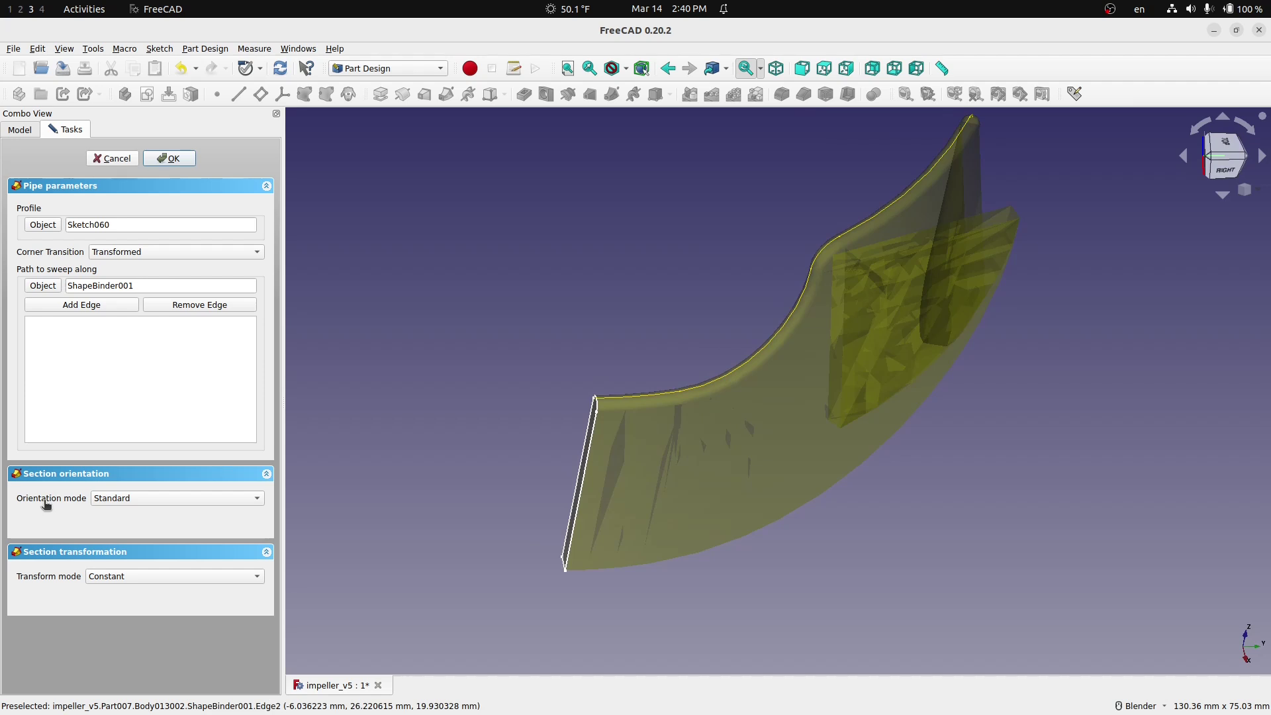
- Set the additive pipe's section orientation mode to Fixed and accept the pipe
click(111, 501)
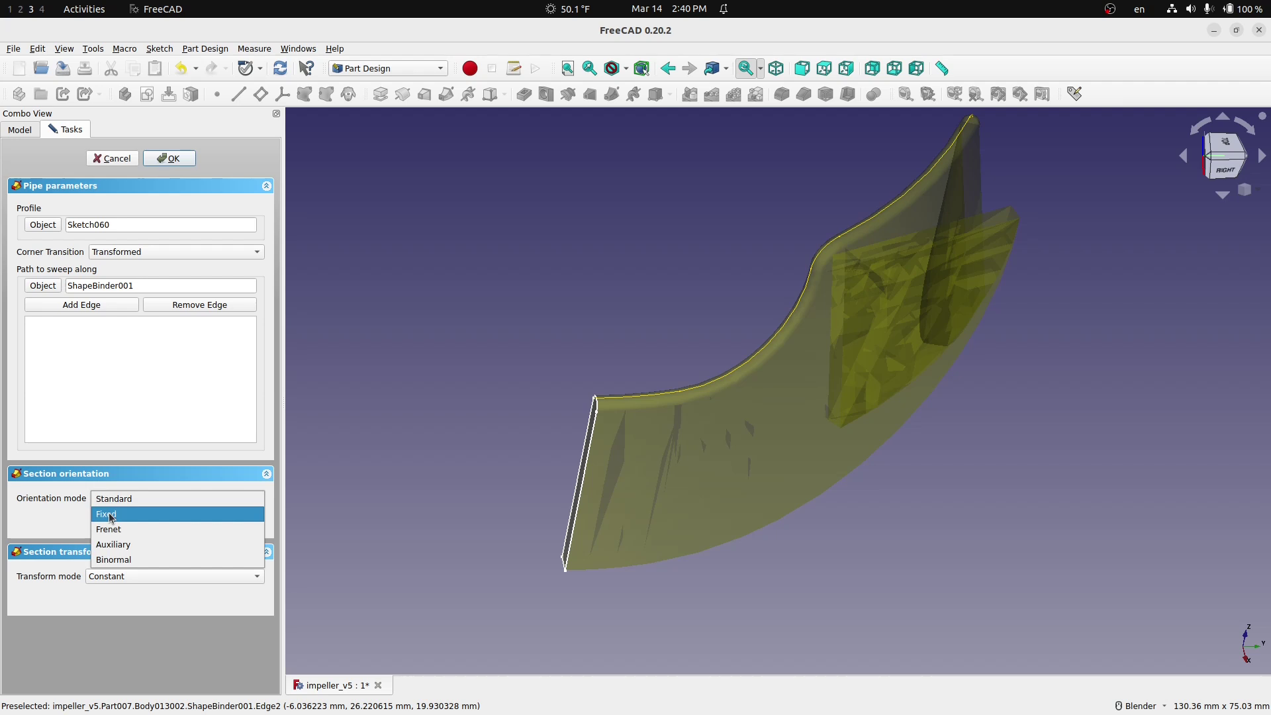
click(111, 498)
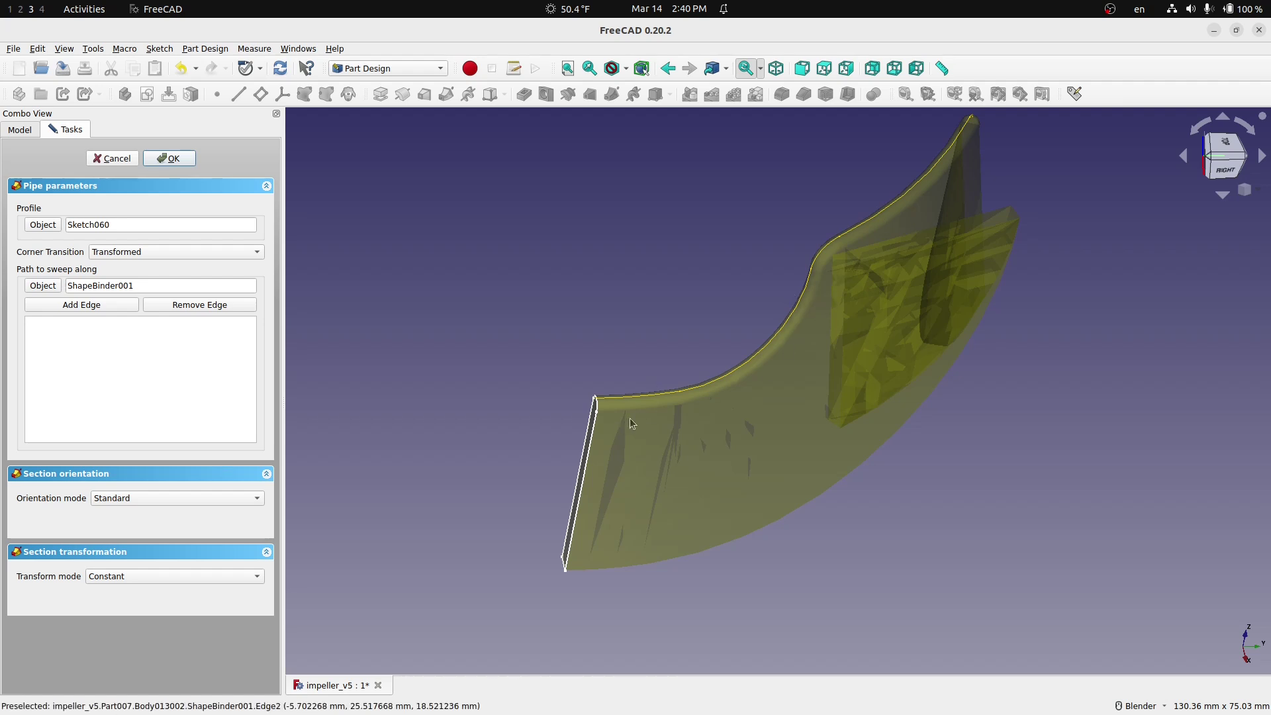
click(159, 497)
click(153, 511)
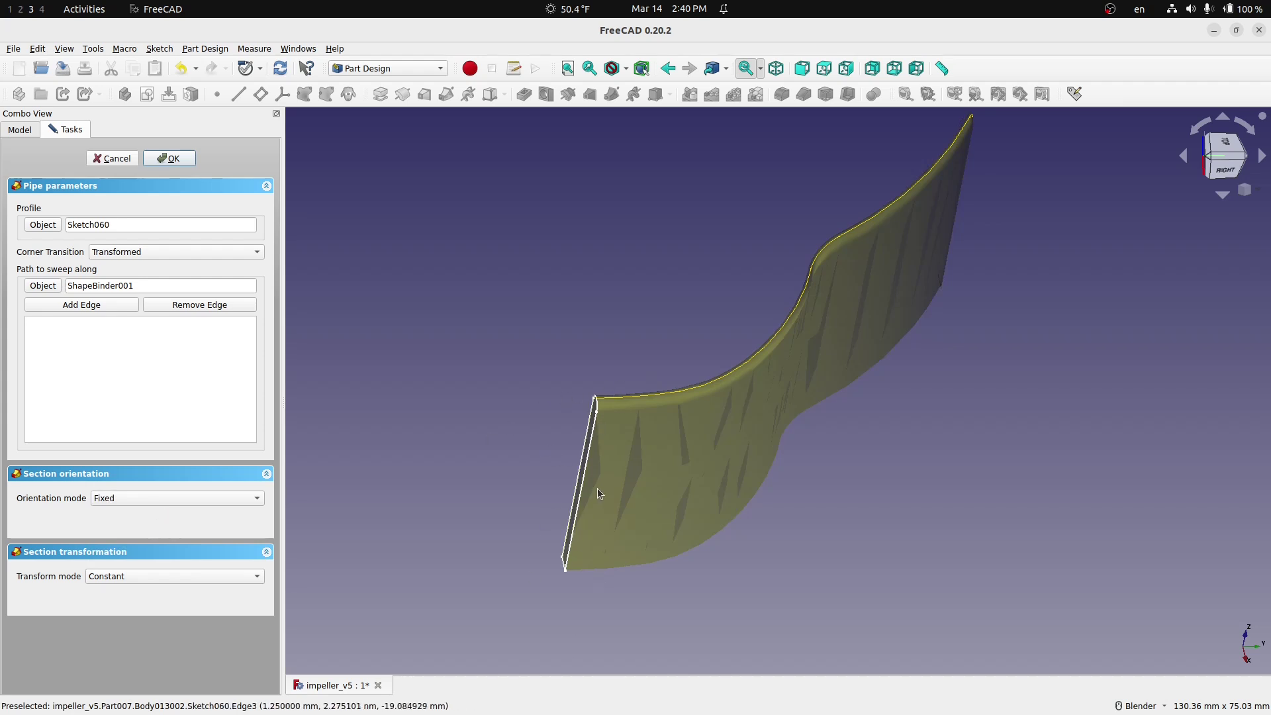
middle_drag(825, 549, 918, 473)
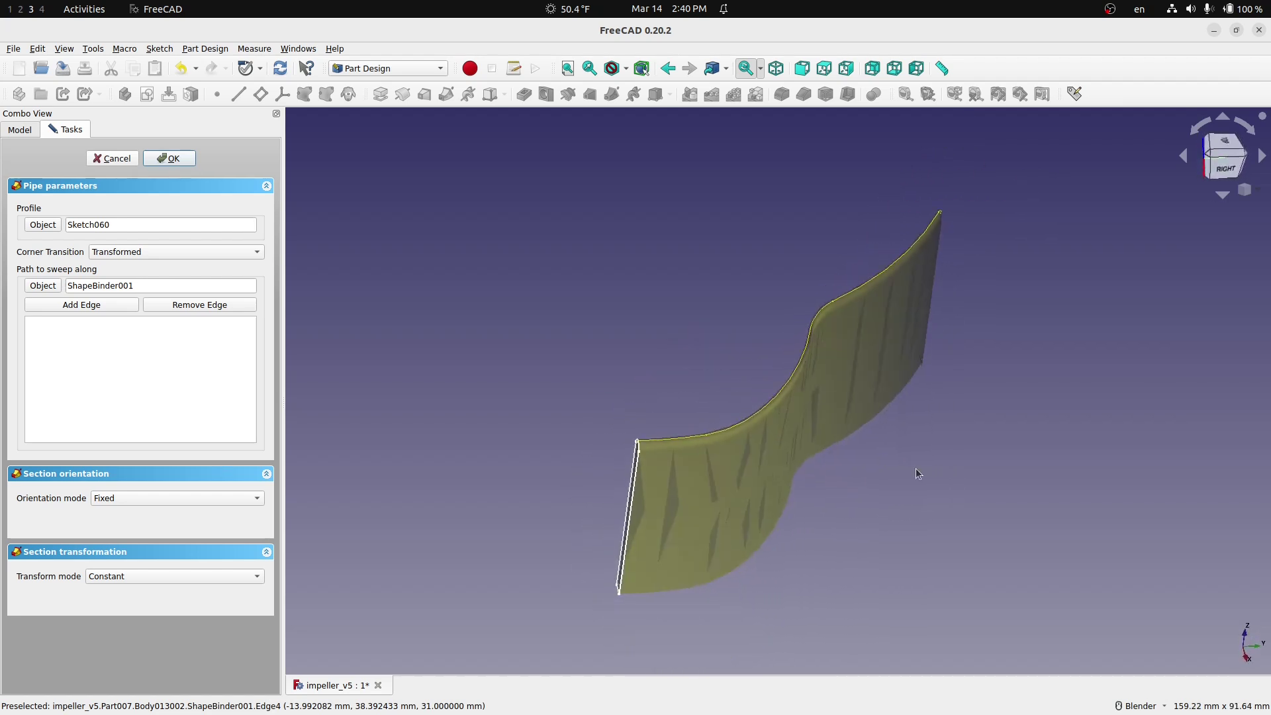
click(169, 158)
- Examine the swept blade from above and from behind, comparing its thickness along the path and checking the outer end face
middle_drag(740, 351, 733, 404)
scroll(940, 214, up, 4)
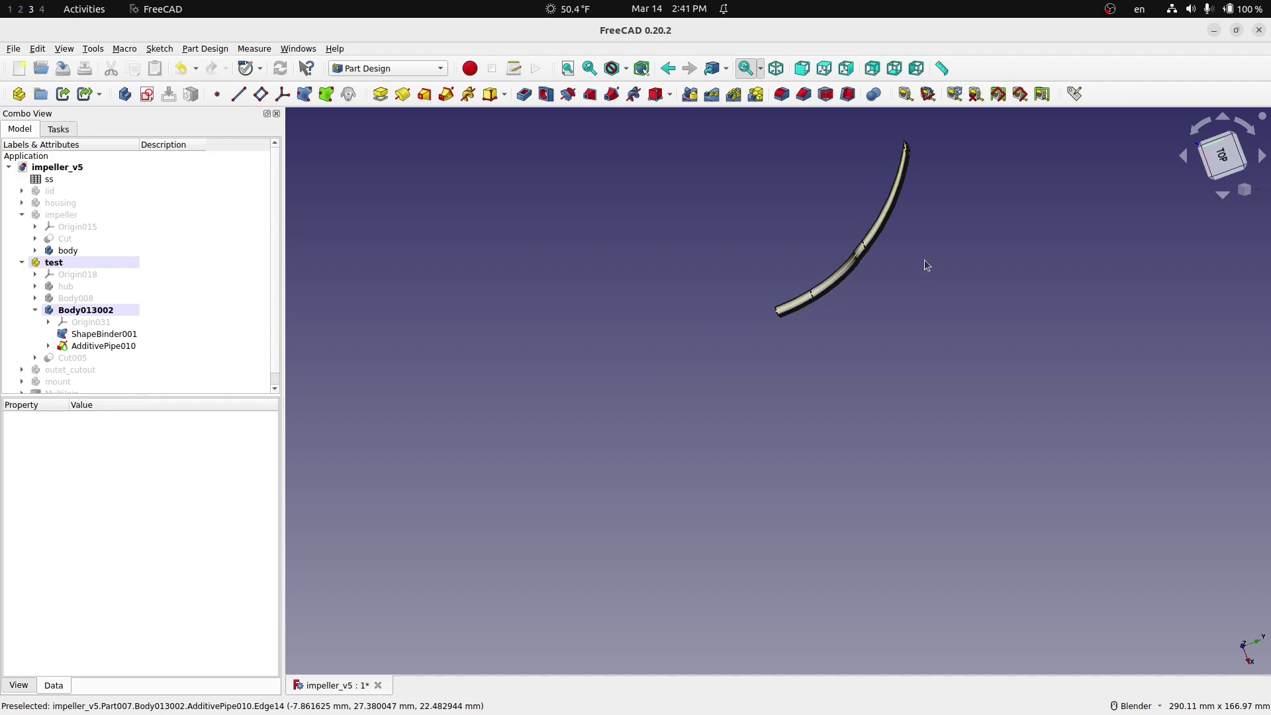
scroll(913, 275, down, 3)
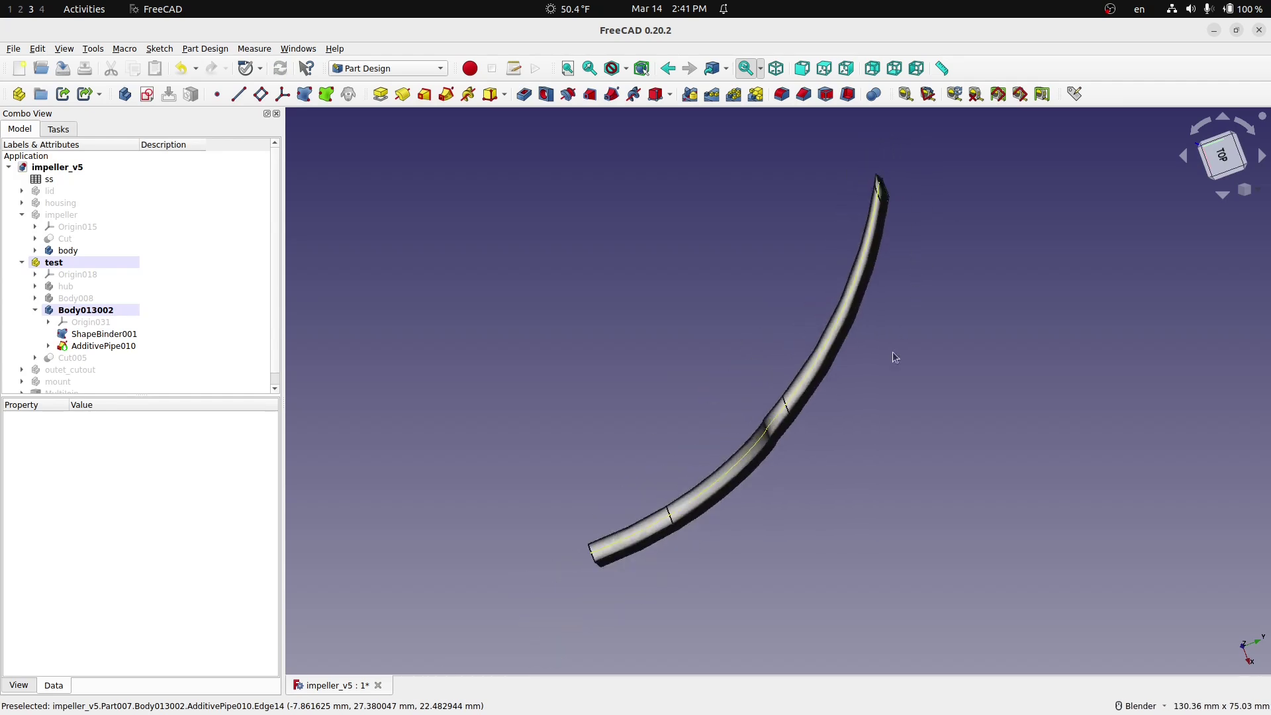
mouse_move(772, 479)
middle_down()
mouse_move(822, 466)
mouse_move(818, 453)
middle_up()
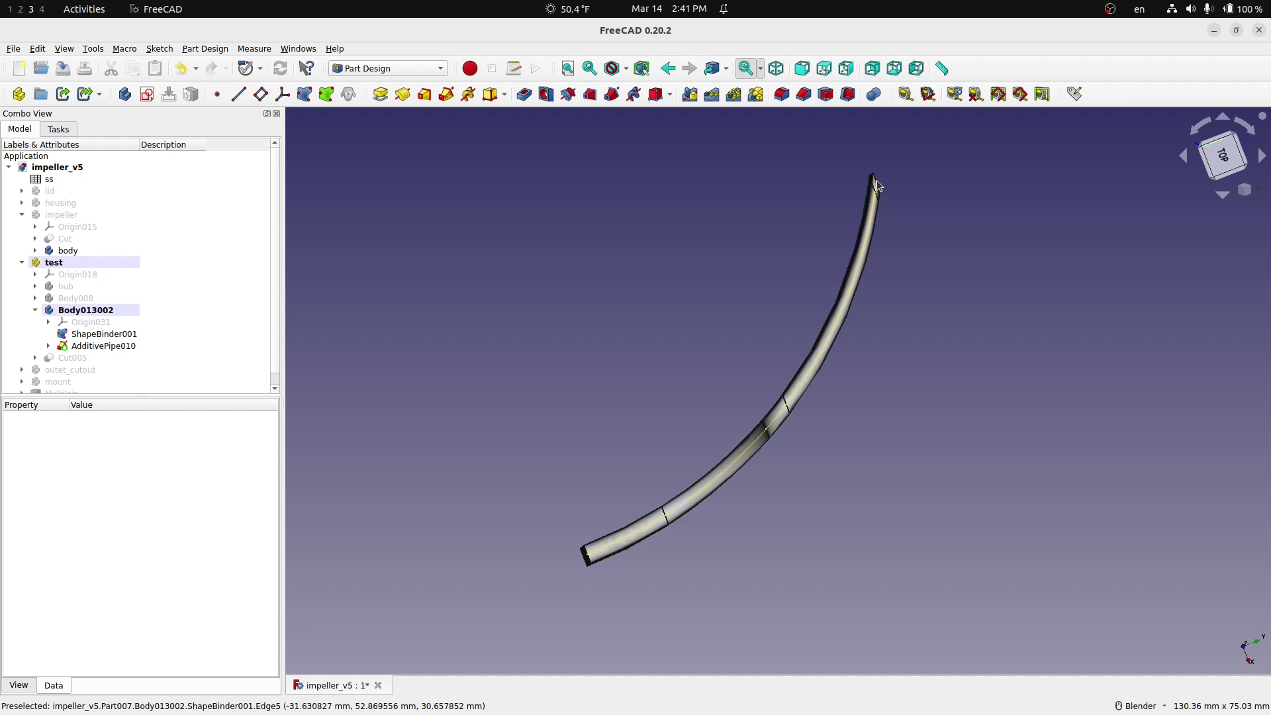
scroll(878, 164, up, 5)
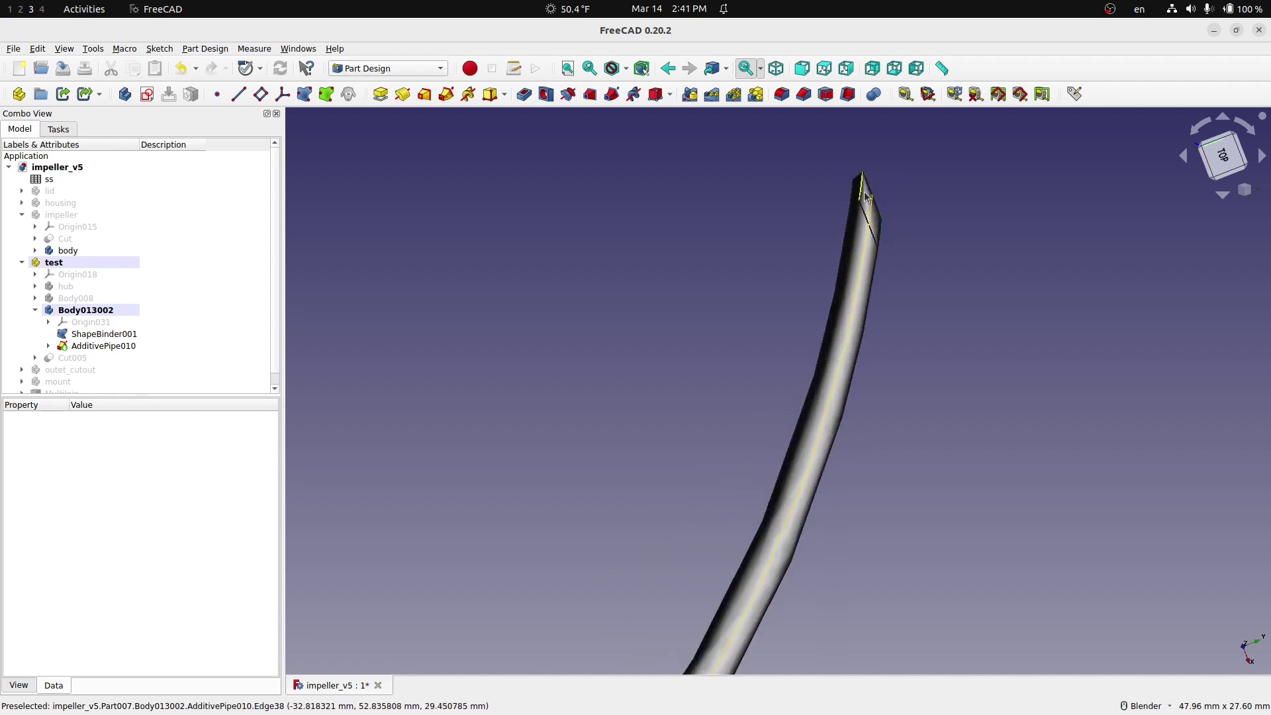
scroll(884, 460, down, 3)
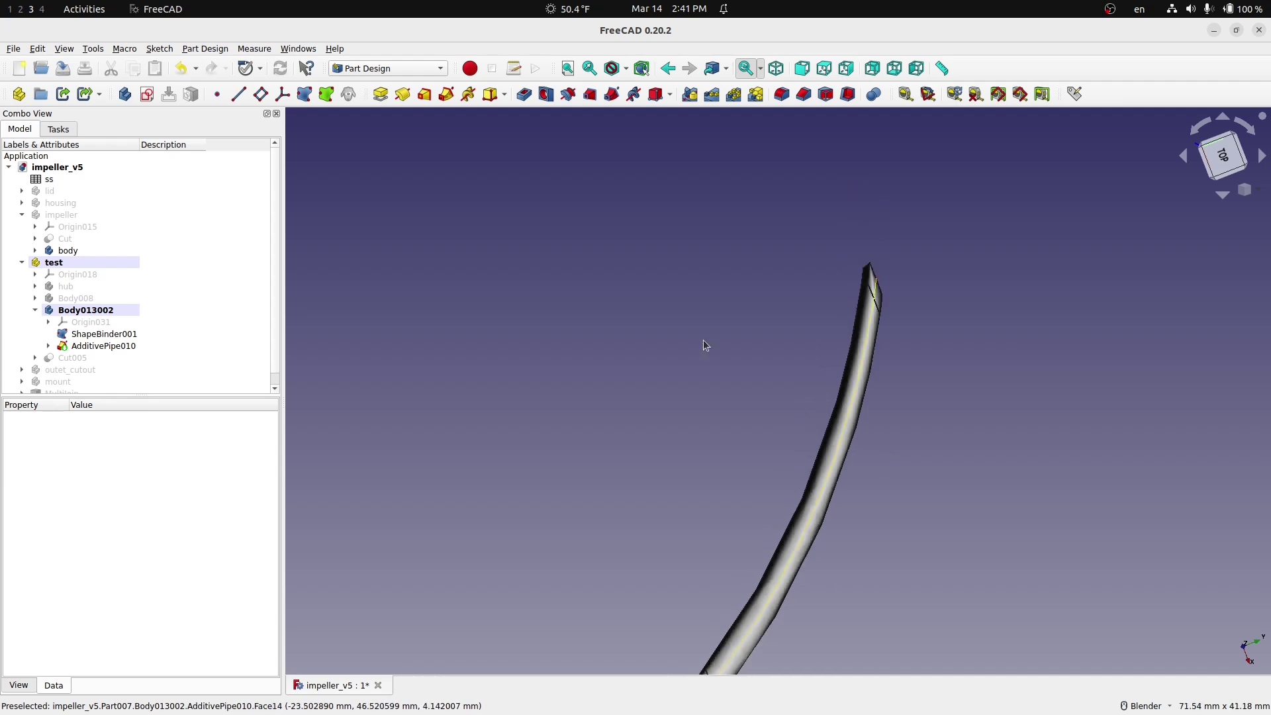
scroll(716, 371, down, 2)
middle_drag(829, 506, 781, 491)
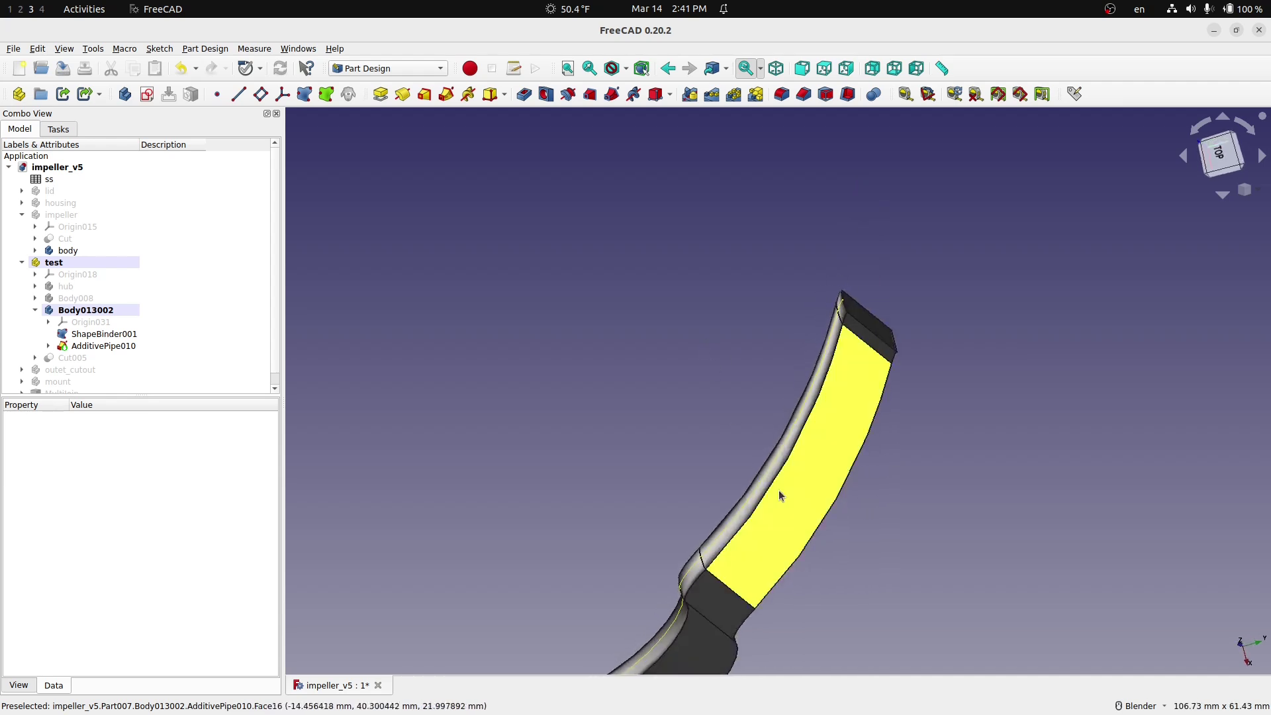
middle_drag(629, 446, 814, 536)
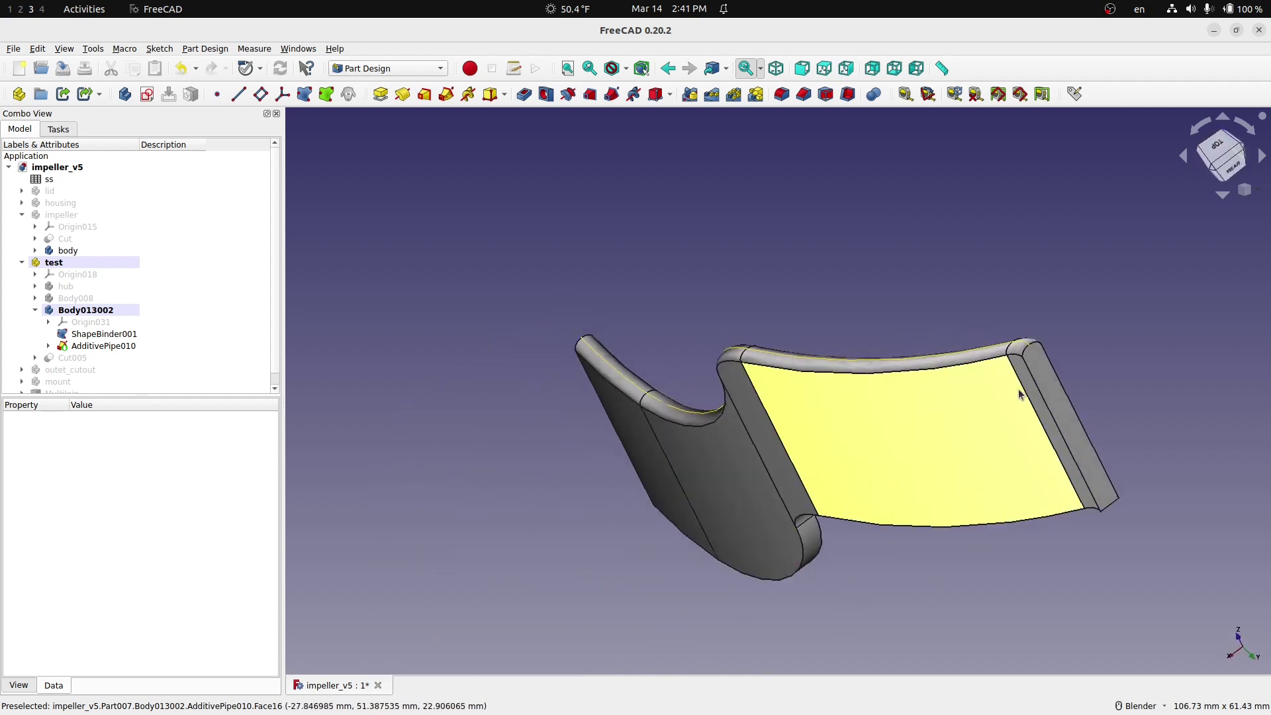
click(1041, 387)
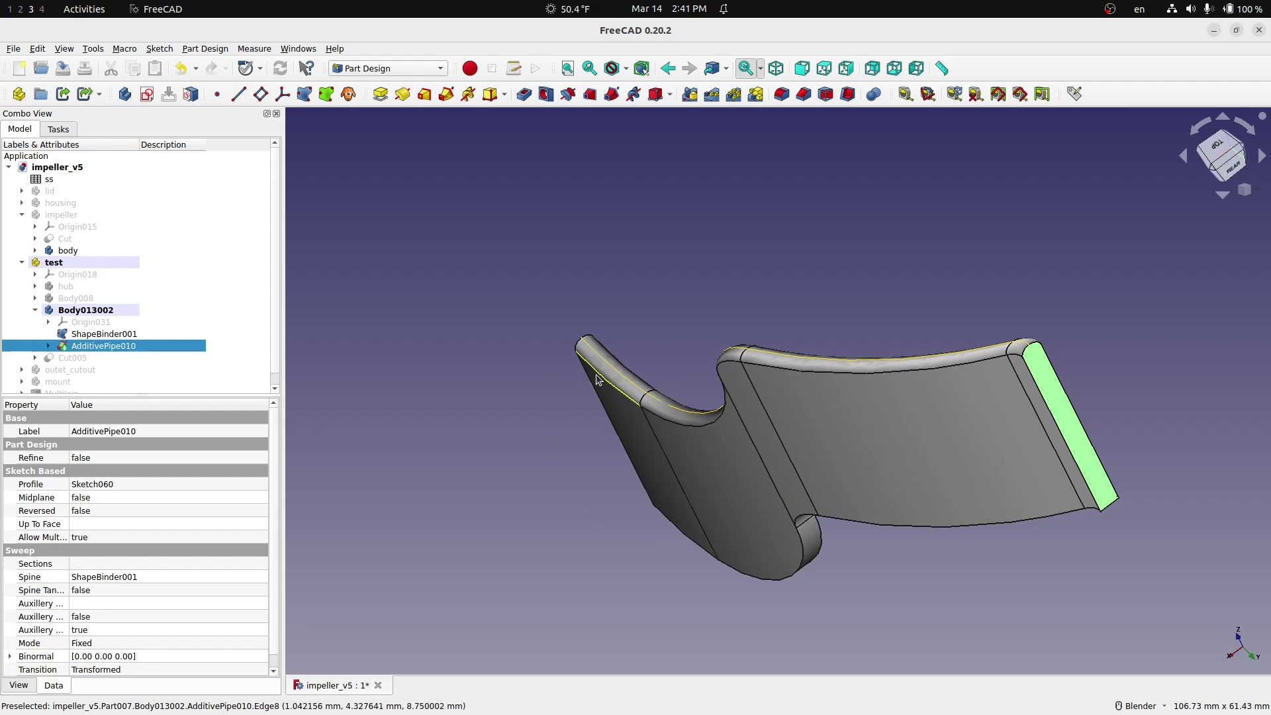
middle_drag(580, 421, 830, 329)
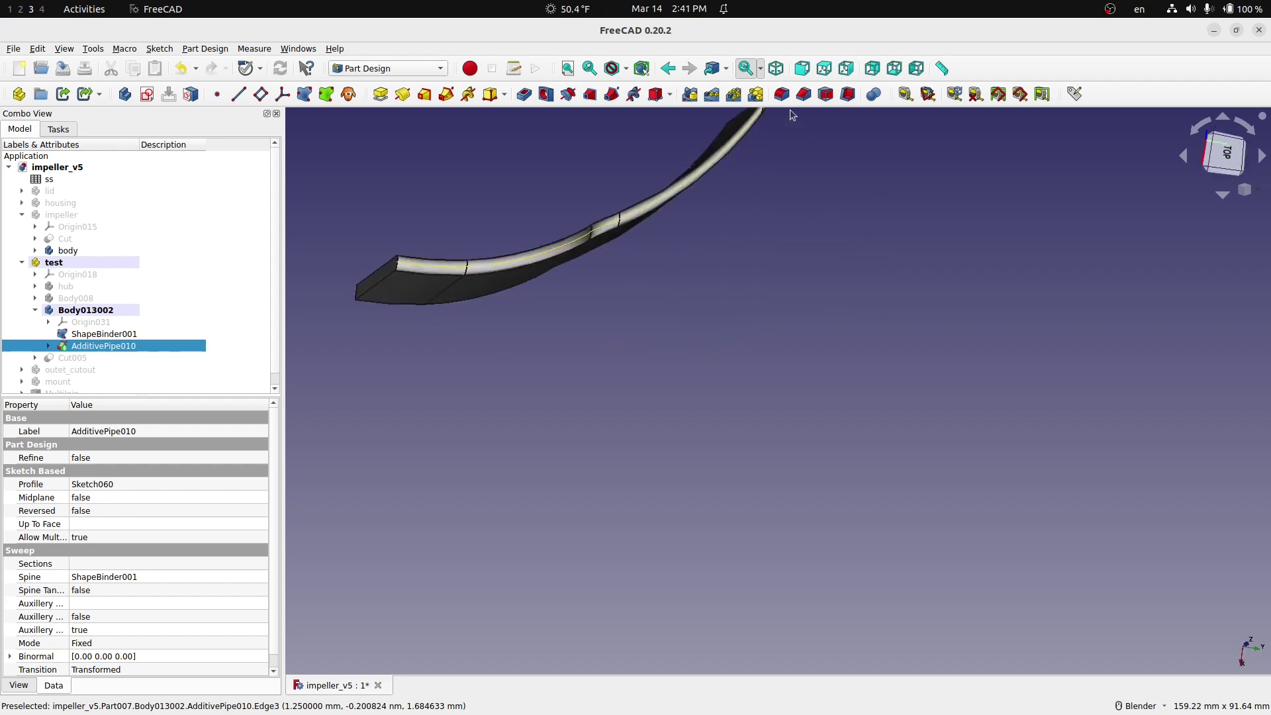
- Examine the blade in the isometric view and again from above, comparing the profile's alignment with the path at both ends
click(776, 69)
scroll(762, 335, down, 2)
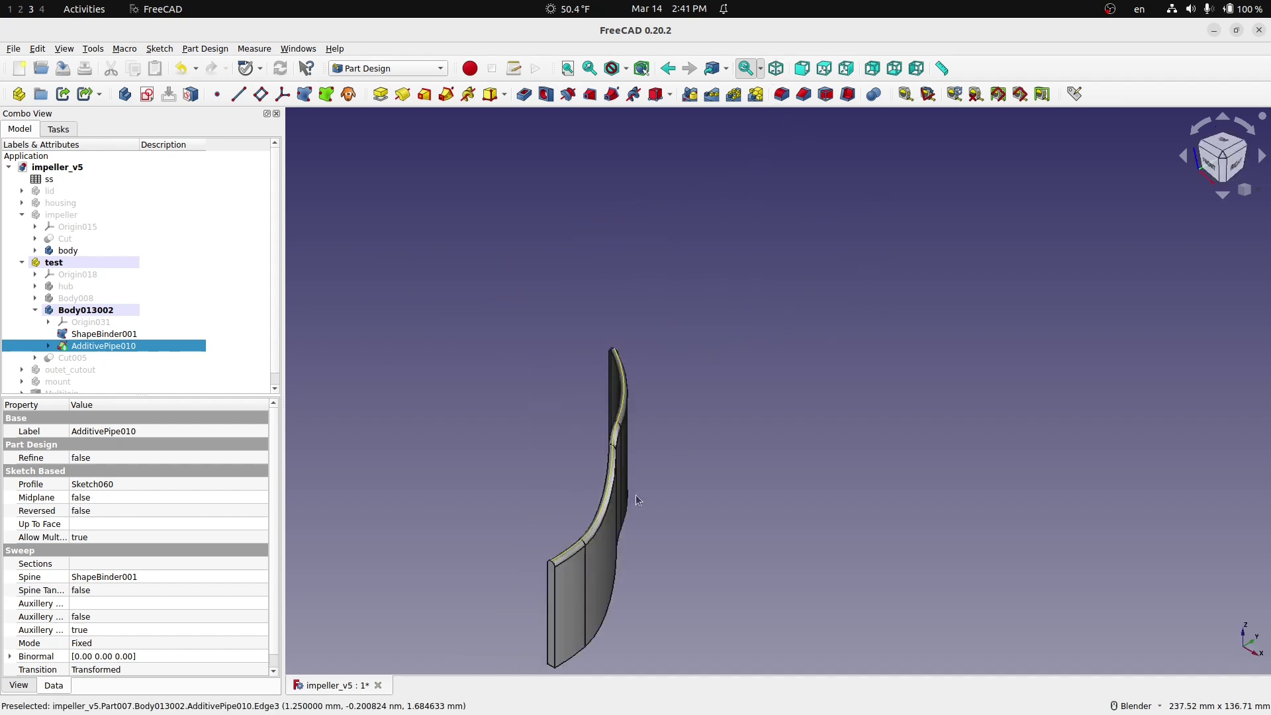
scroll(523, 642, up, 2)
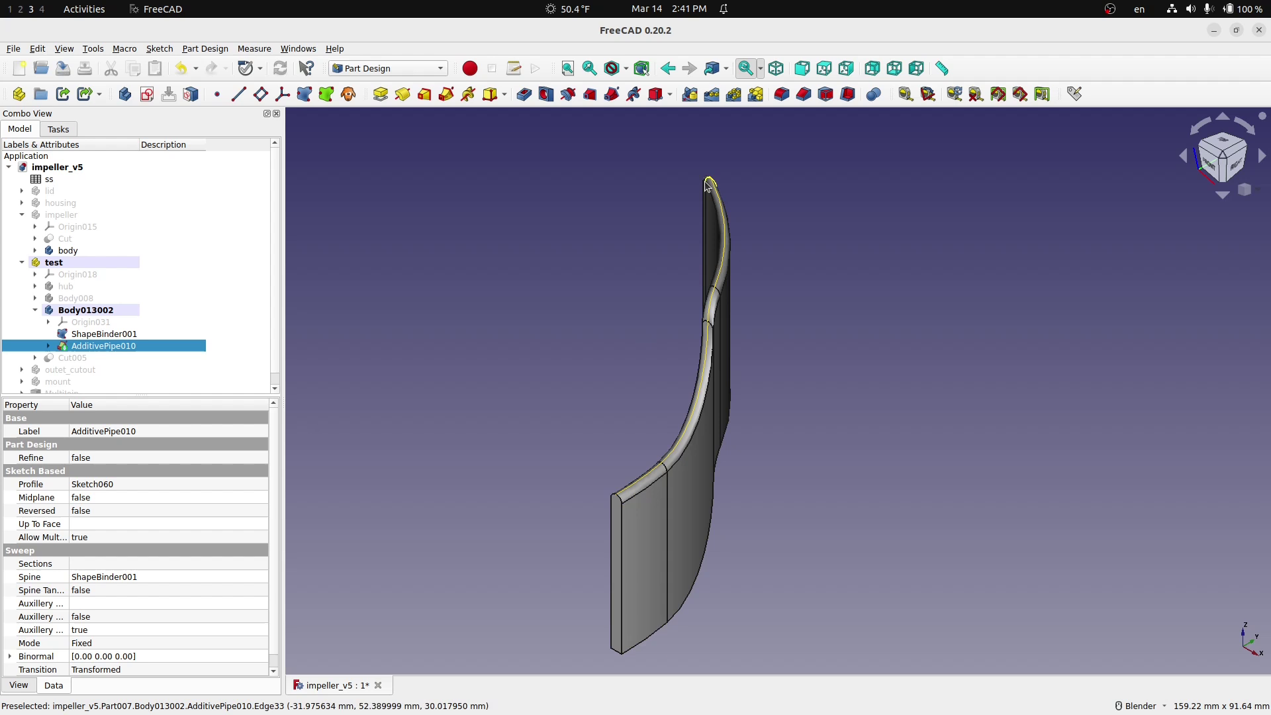
scroll(814, 348, down, 1)
middle_drag(814, 348, 531, 553)
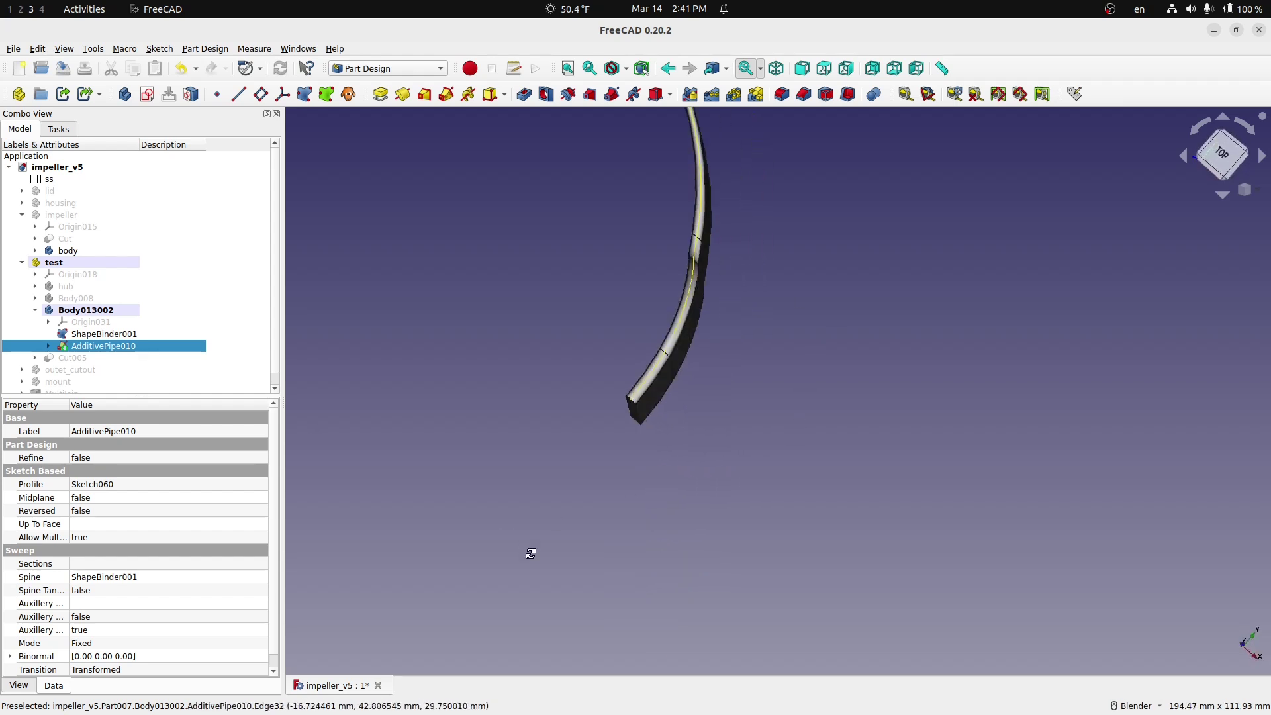
scroll(560, 427, down, 2)
scroll(611, 337, up, 4)
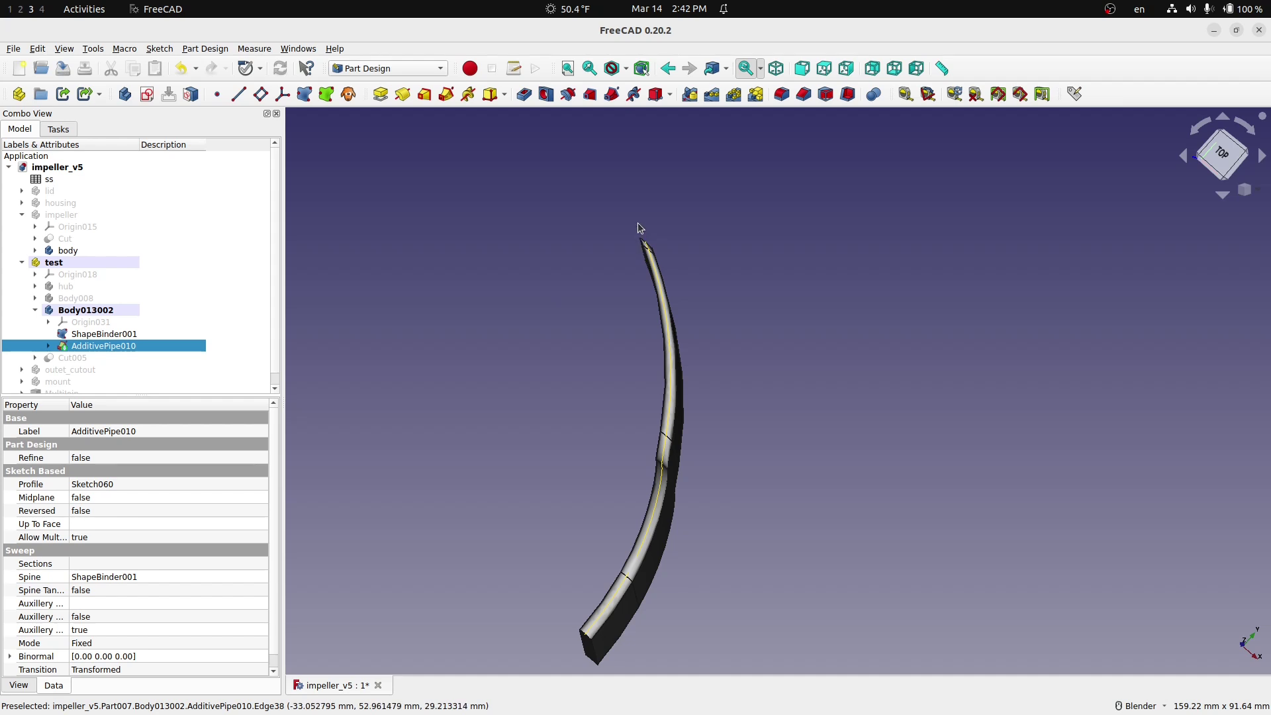
scroll(638, 222, down, 3)
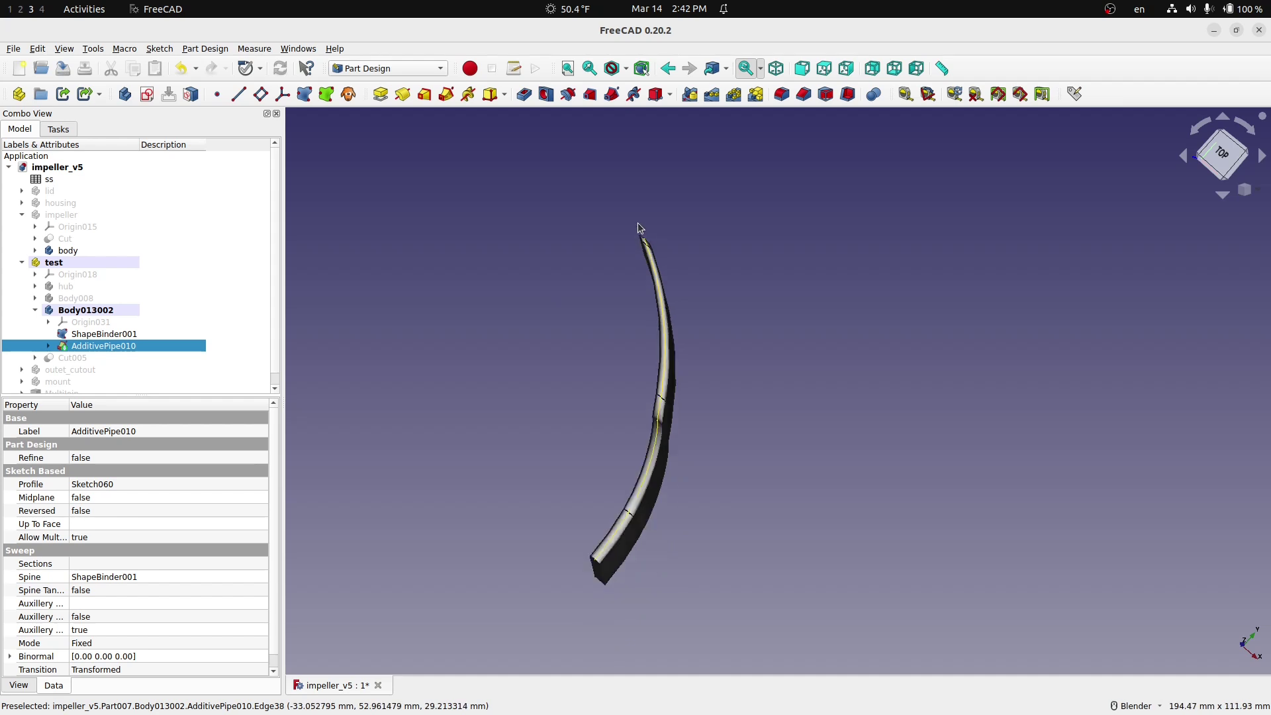
middle_drag(689, 576, 616, 506)
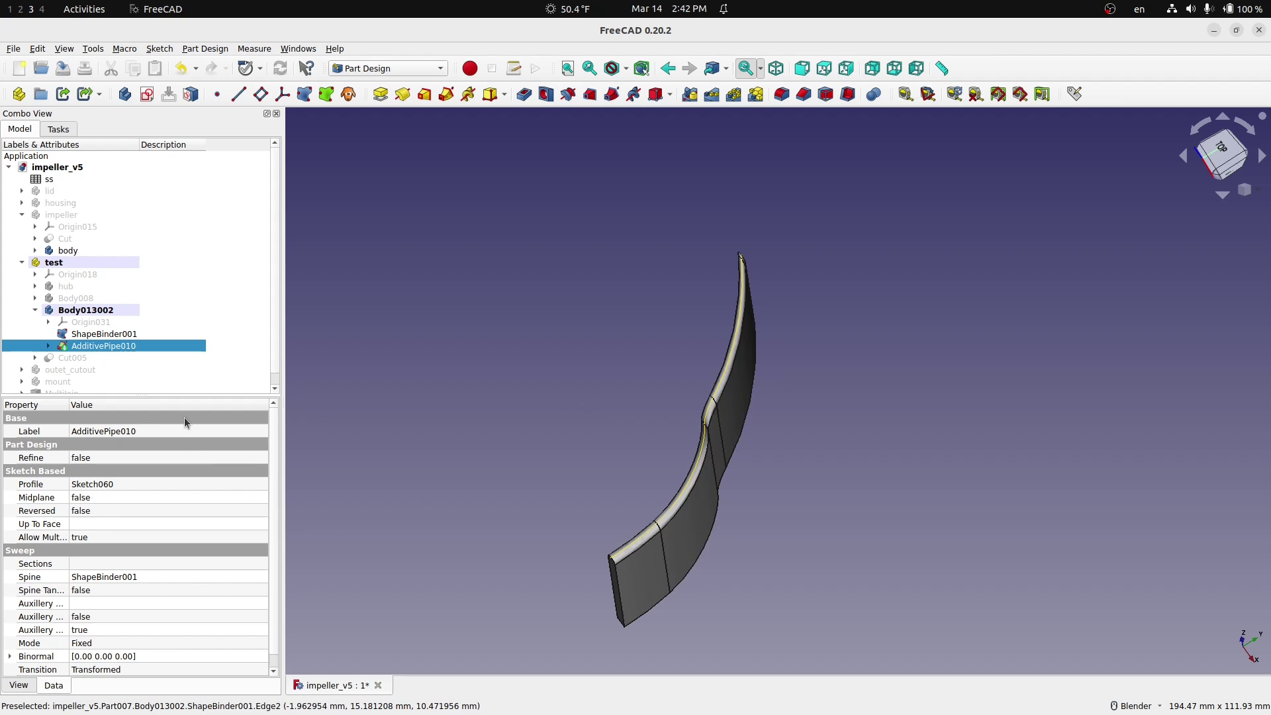
- Show the pipe's profile Sketch060 and copy it, excluding its dependencies ss and XZ_Plane031
click(47, 346)
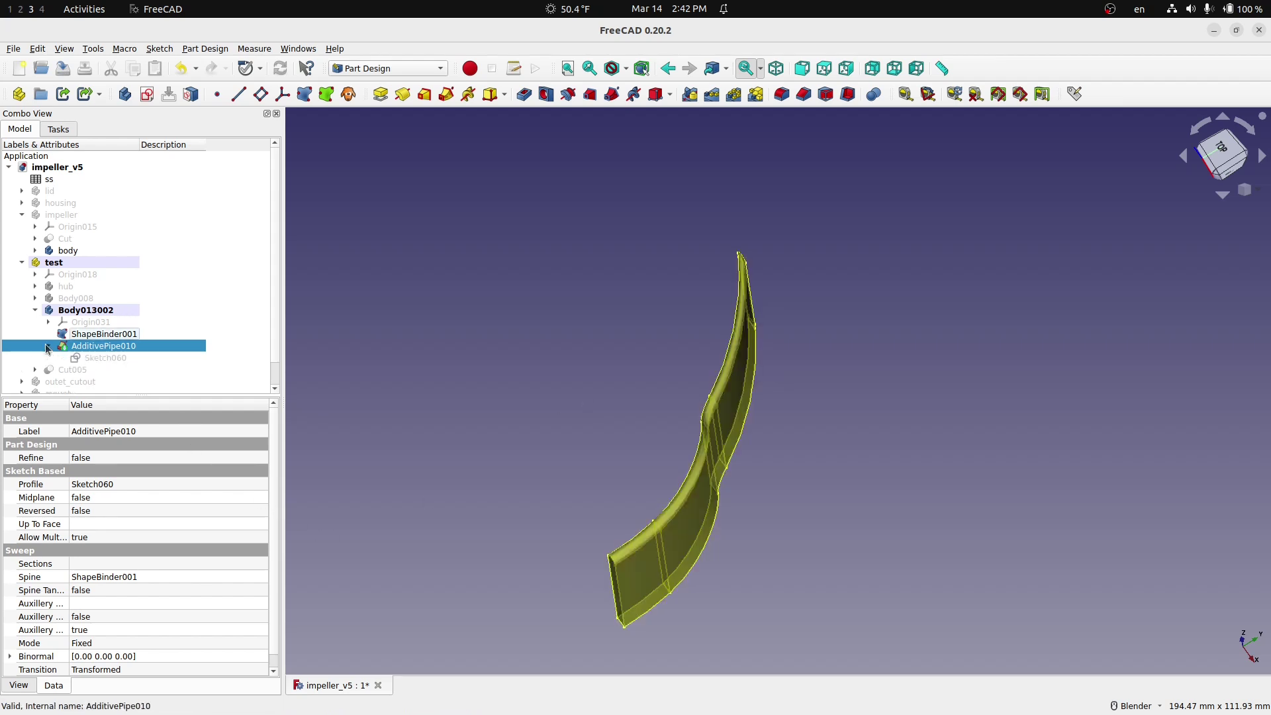
click(101, 358)
key(space)
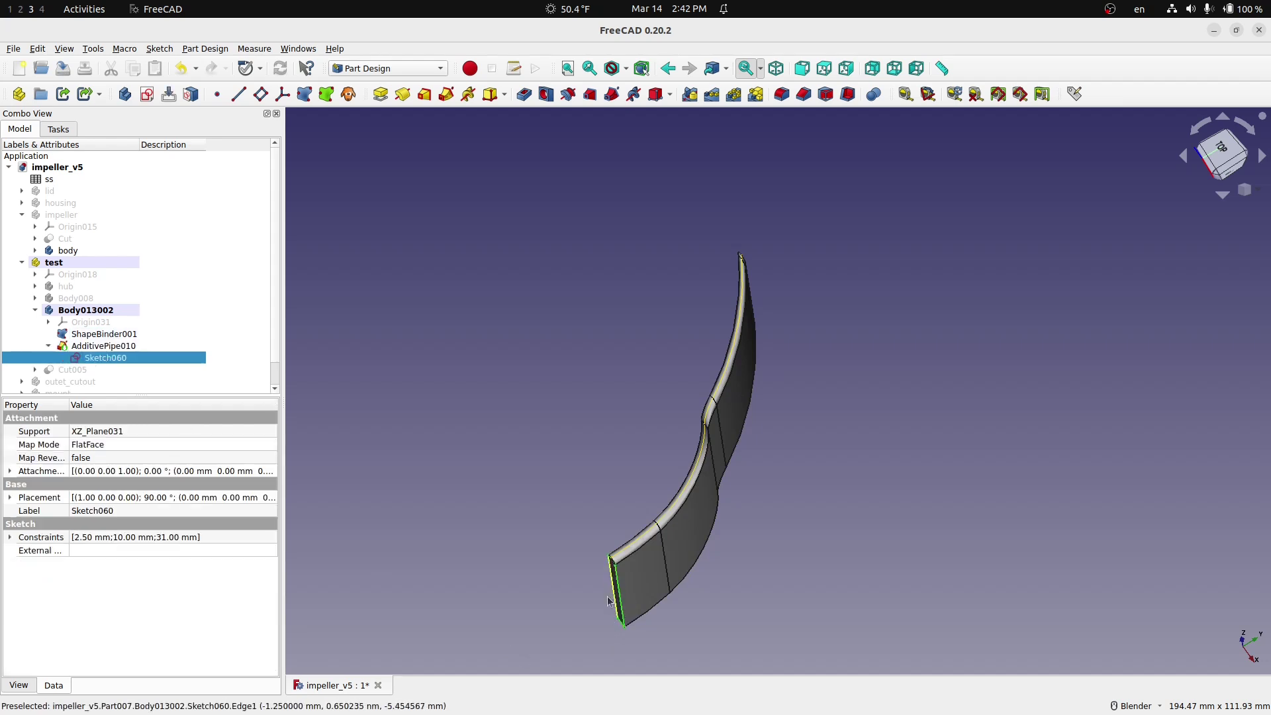
right_click(91, 360)
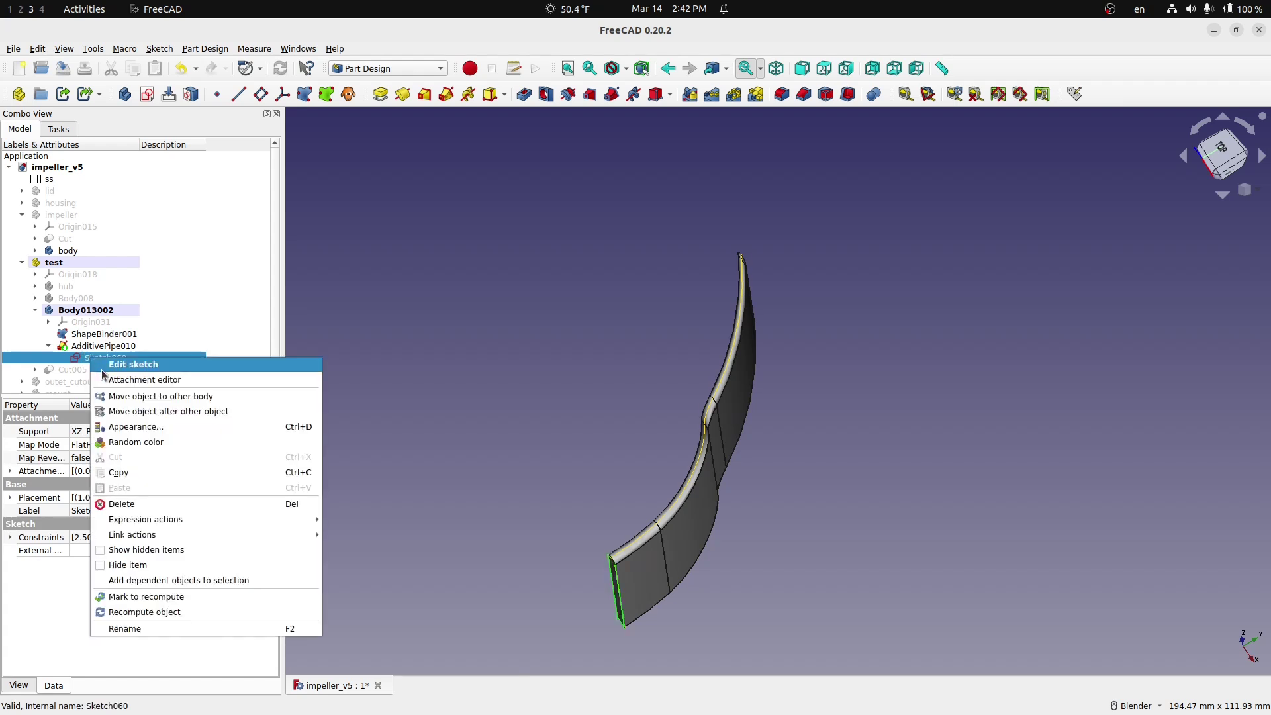
click(124, 472)
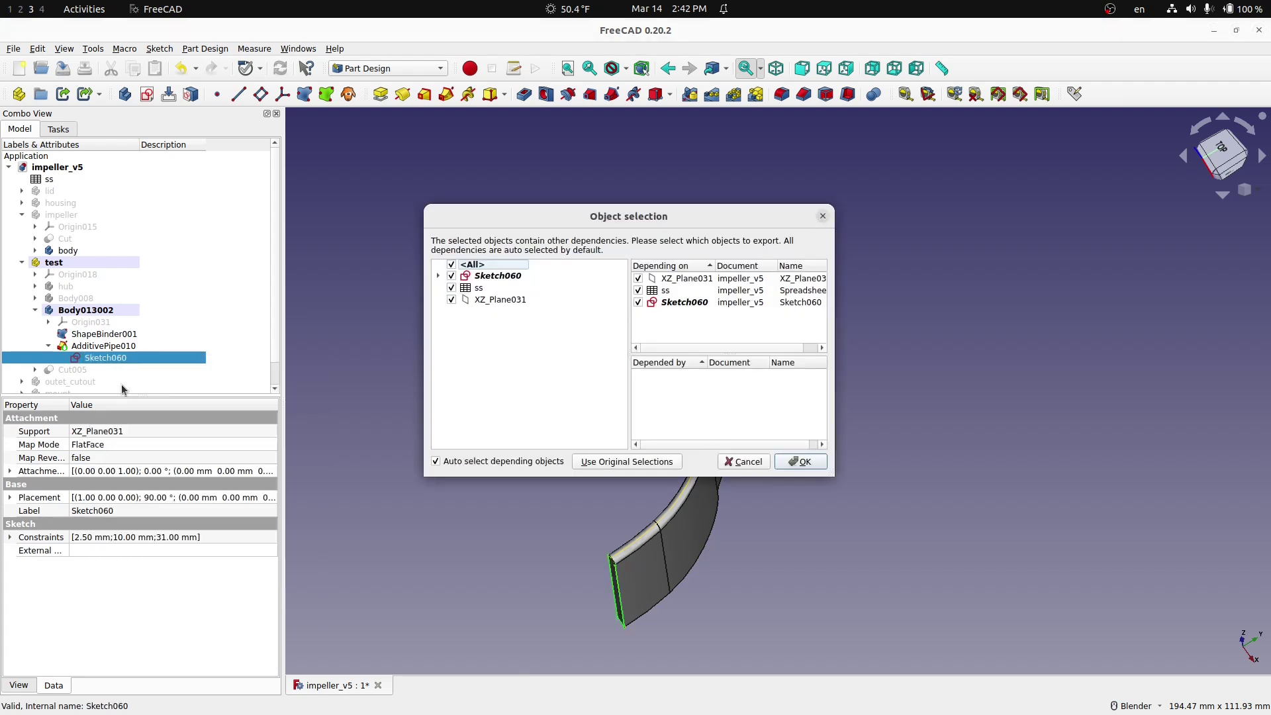
click(452, 288)
click(452, 300)
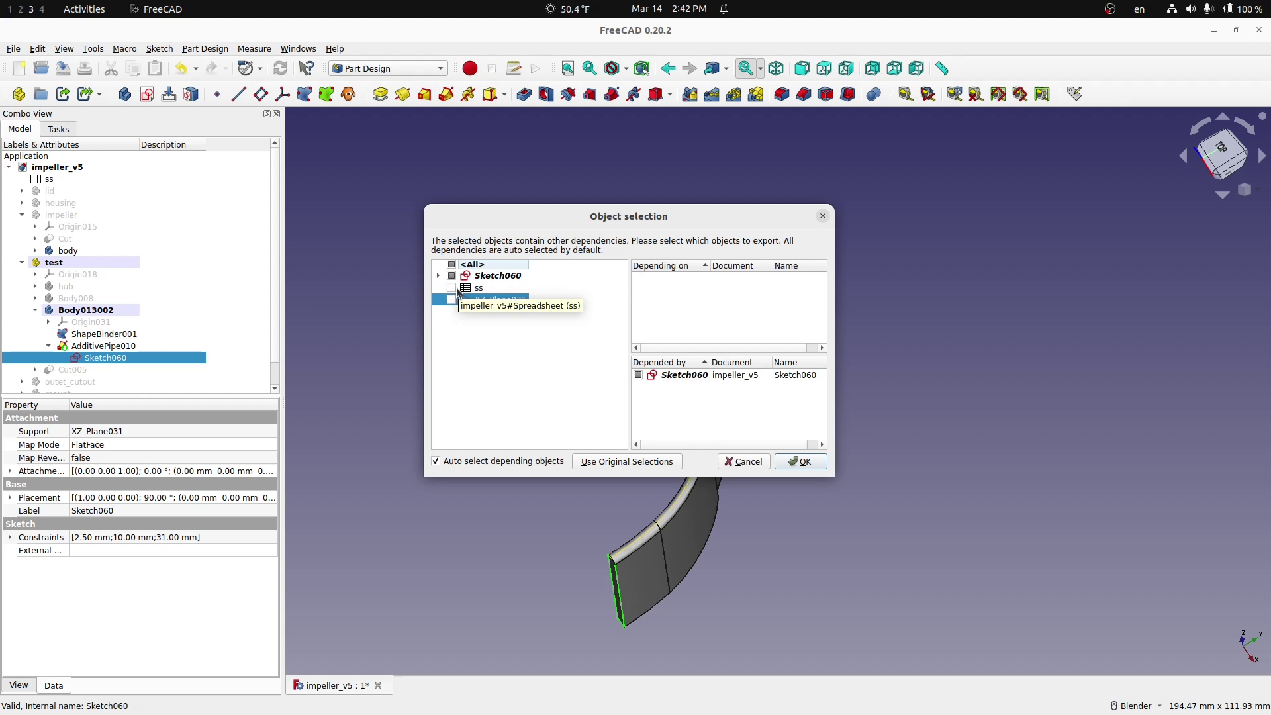
click(802, 461)
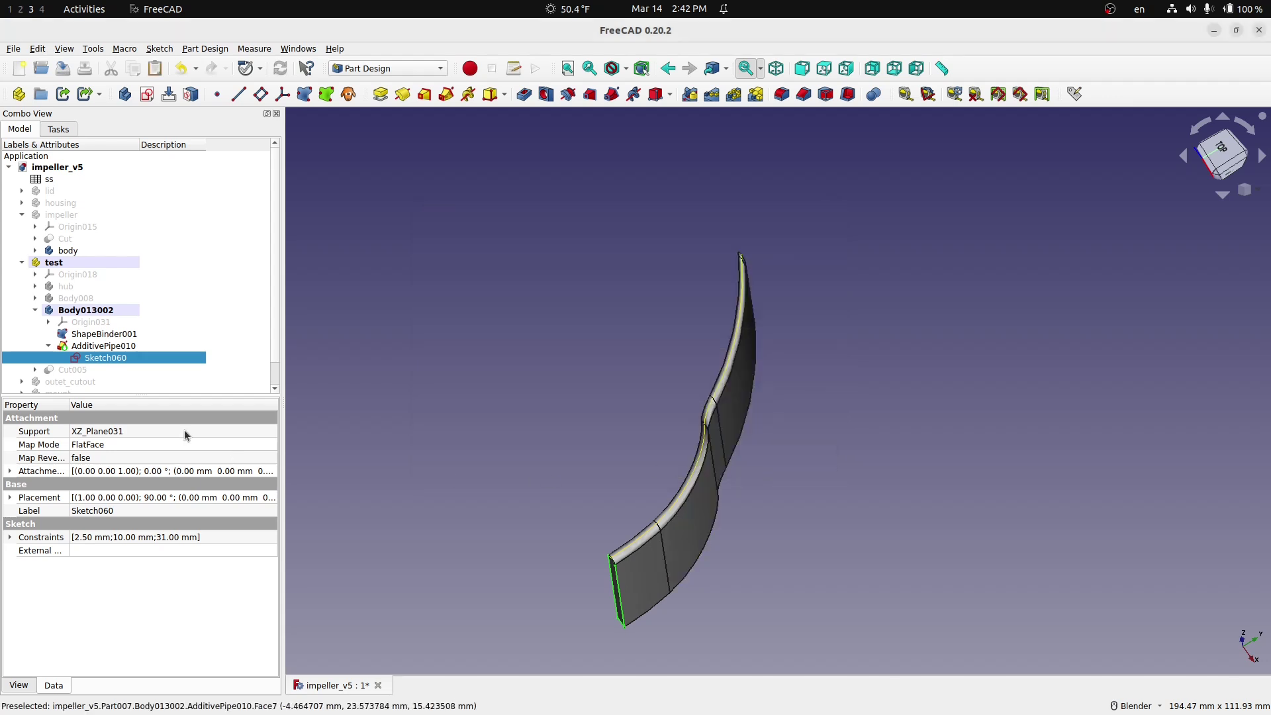
- Paste the copied profile sketch into the document and move the copy, Sketch061, into Body013002
scroll(110, 335, down, 1)
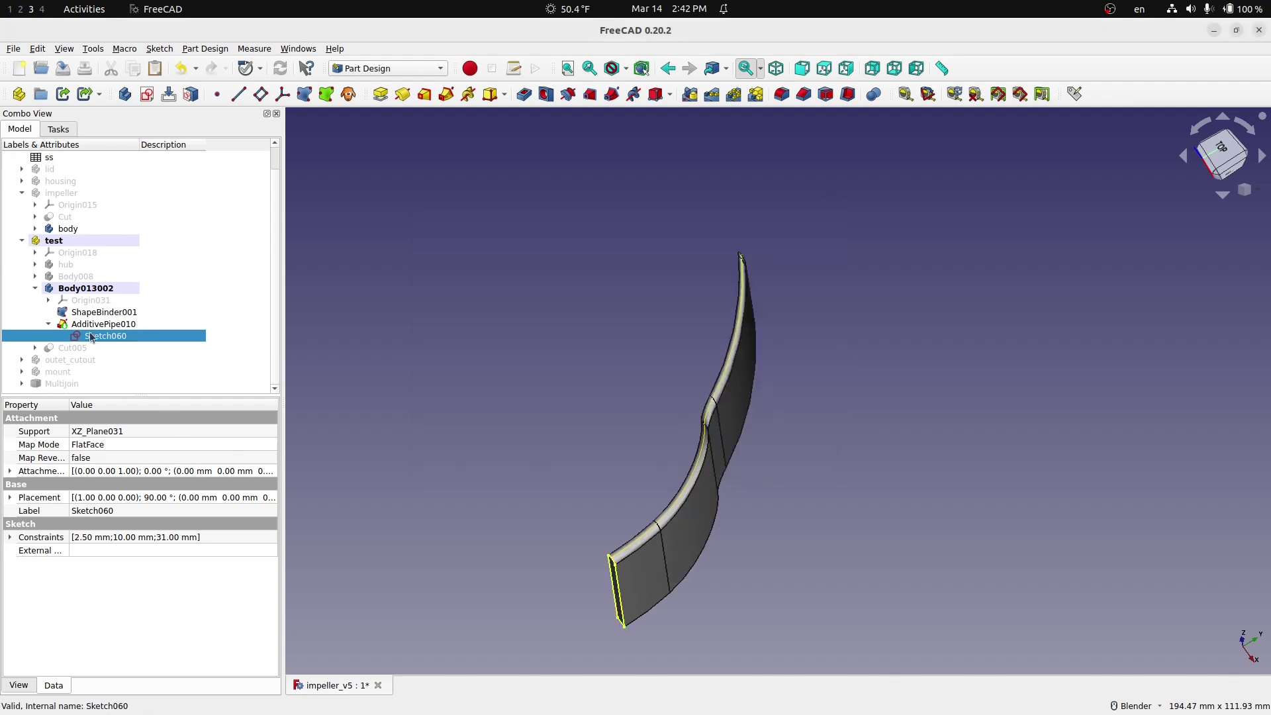
right_click(149, 363)
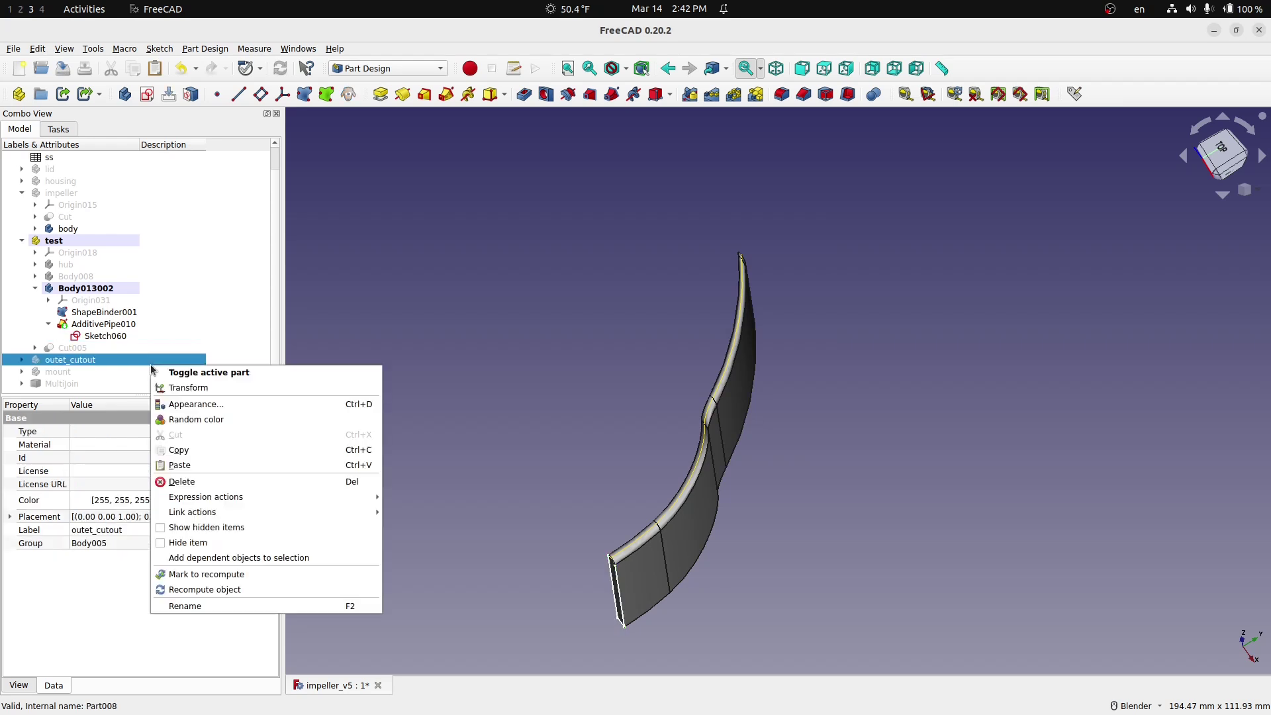
click(186, 463)
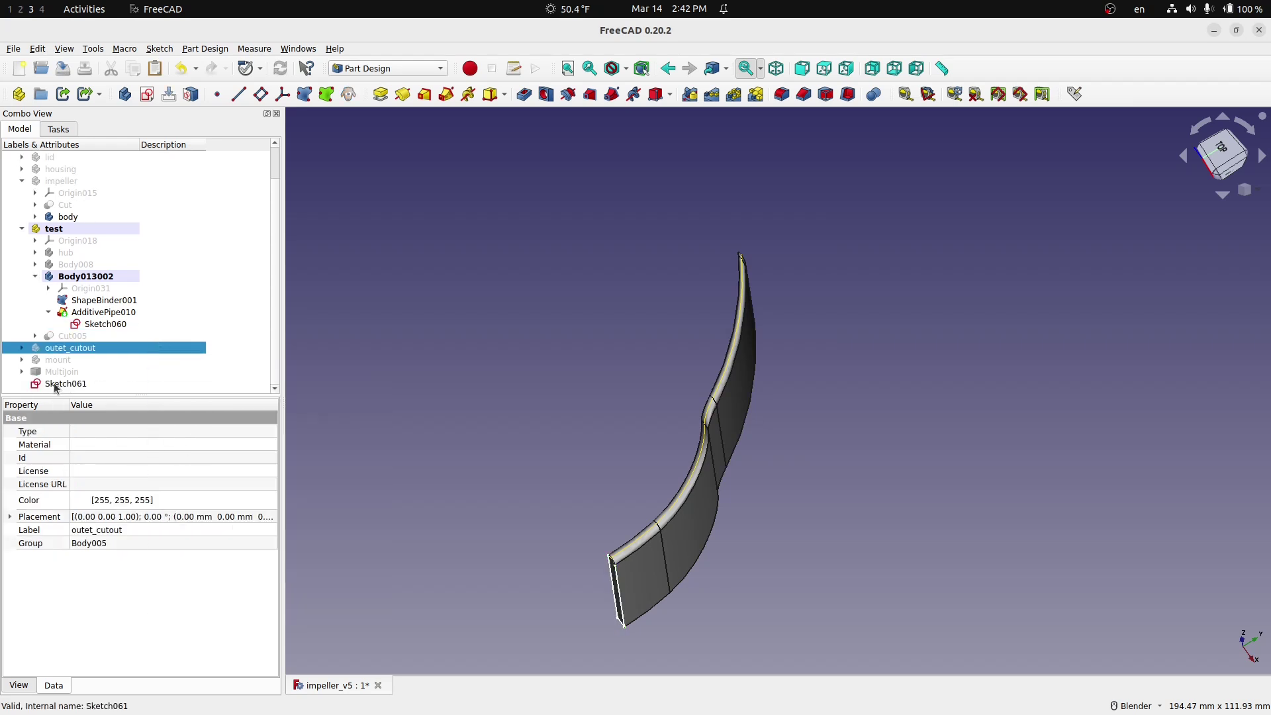
click(56, 384)
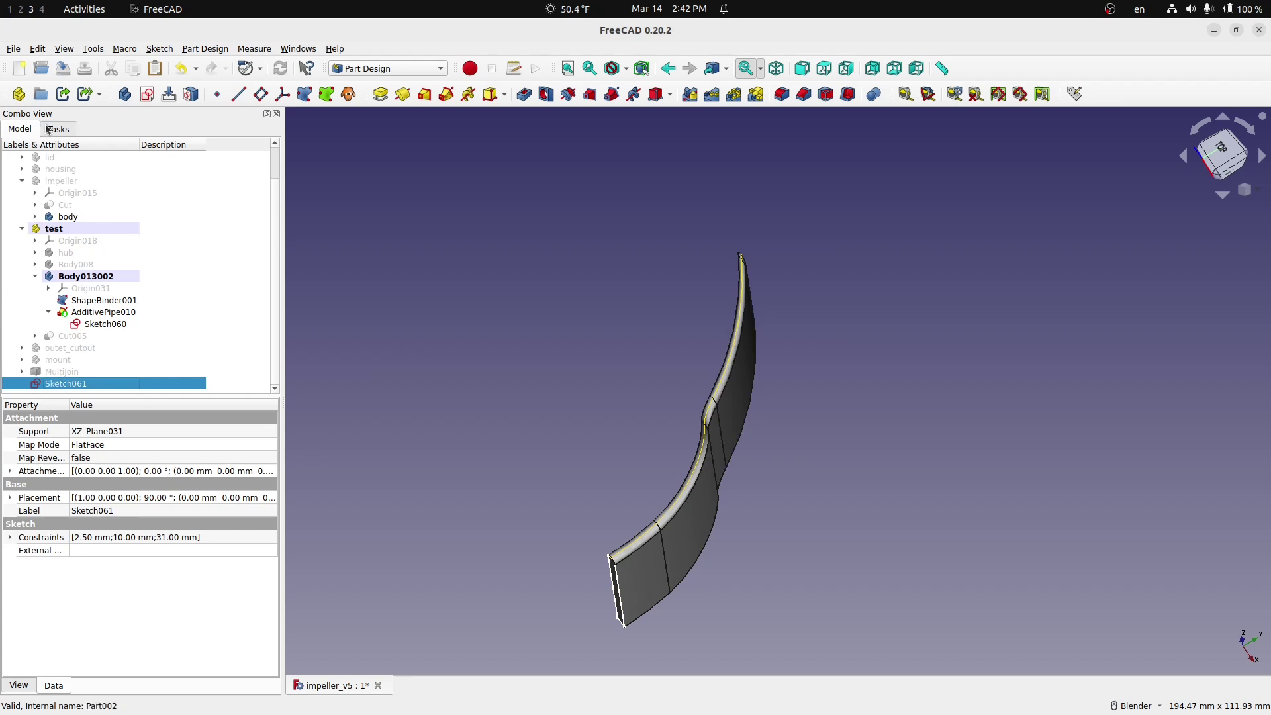
mouse_move(53, 389)
mouse_down()
mouse_move(93, 334)
mouse_move(78, 280)
mouse_up()
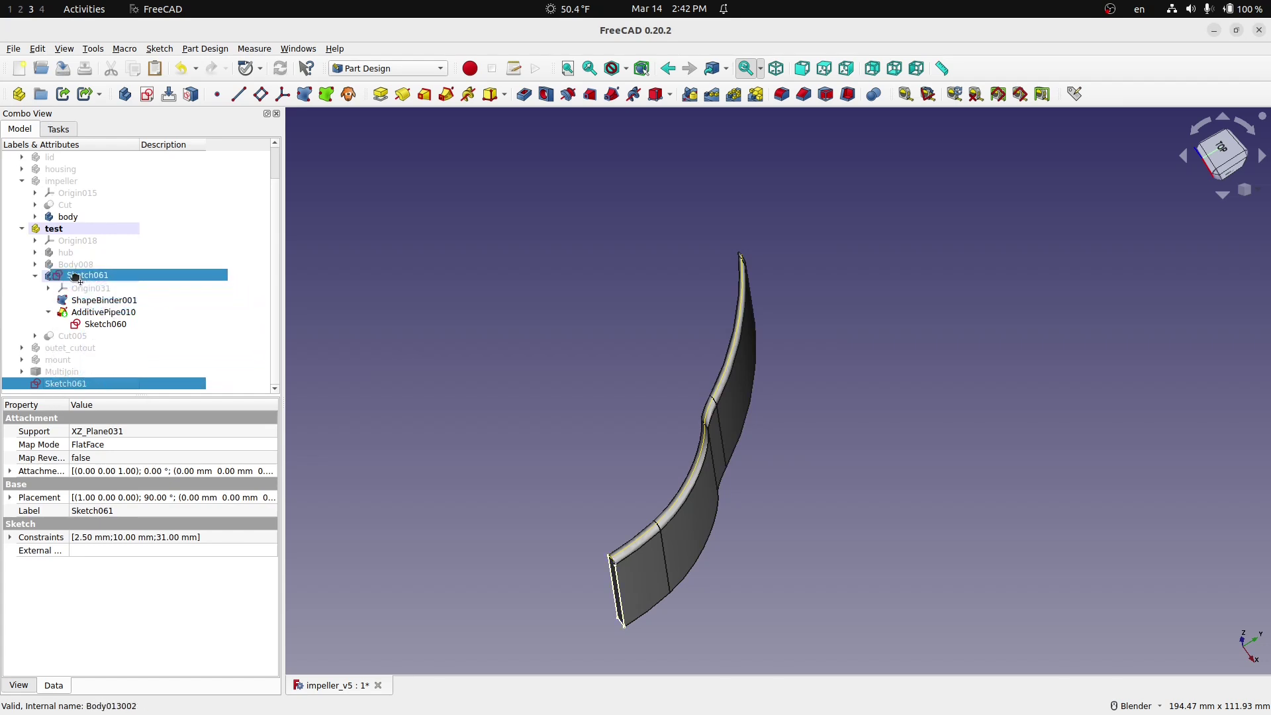
- Select the copied Sketch061 and expand its attachment offset down to the individual position coordinates
click(96, 326)
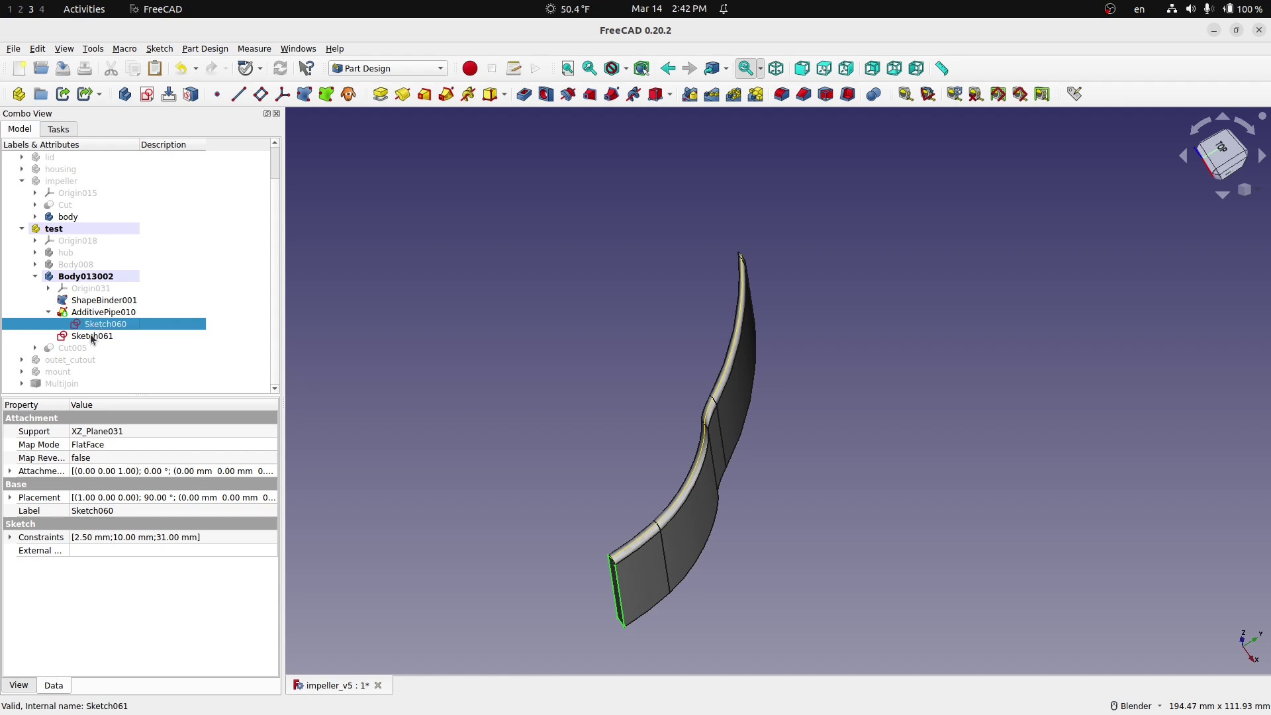
click(91, 336)
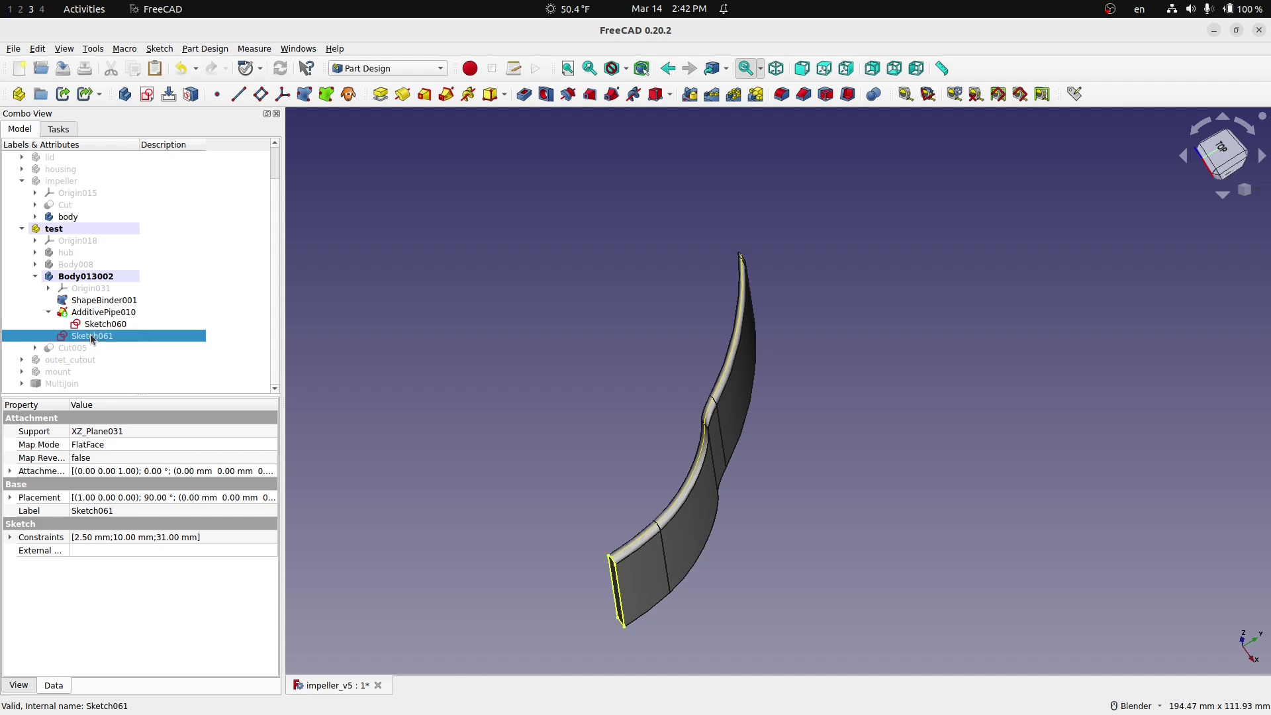
click(10, 470)
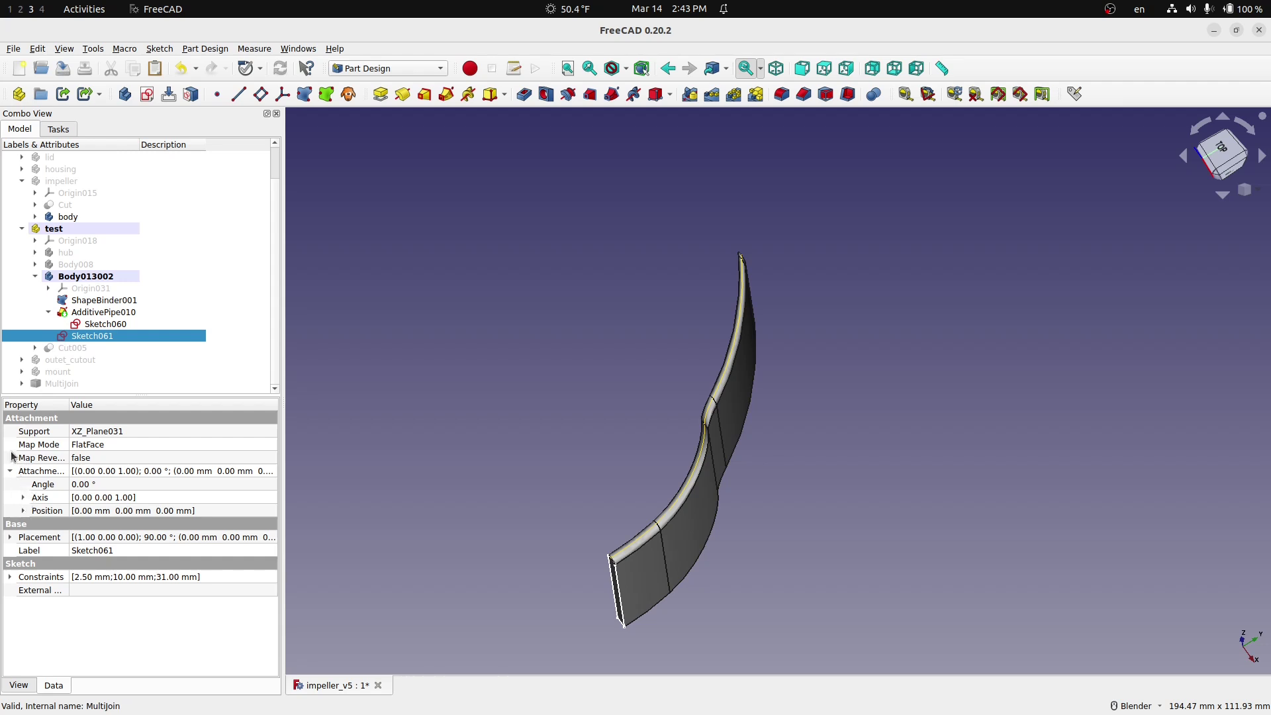
click(10, 471)
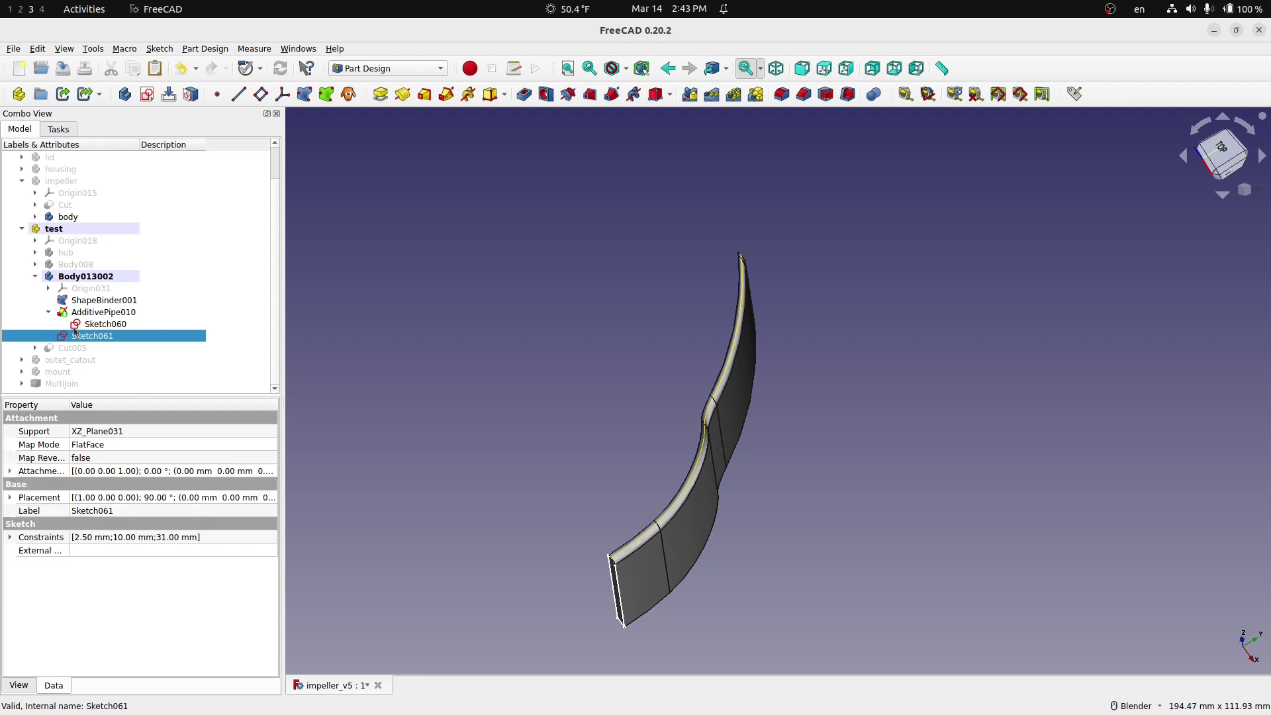
click(9, 471)
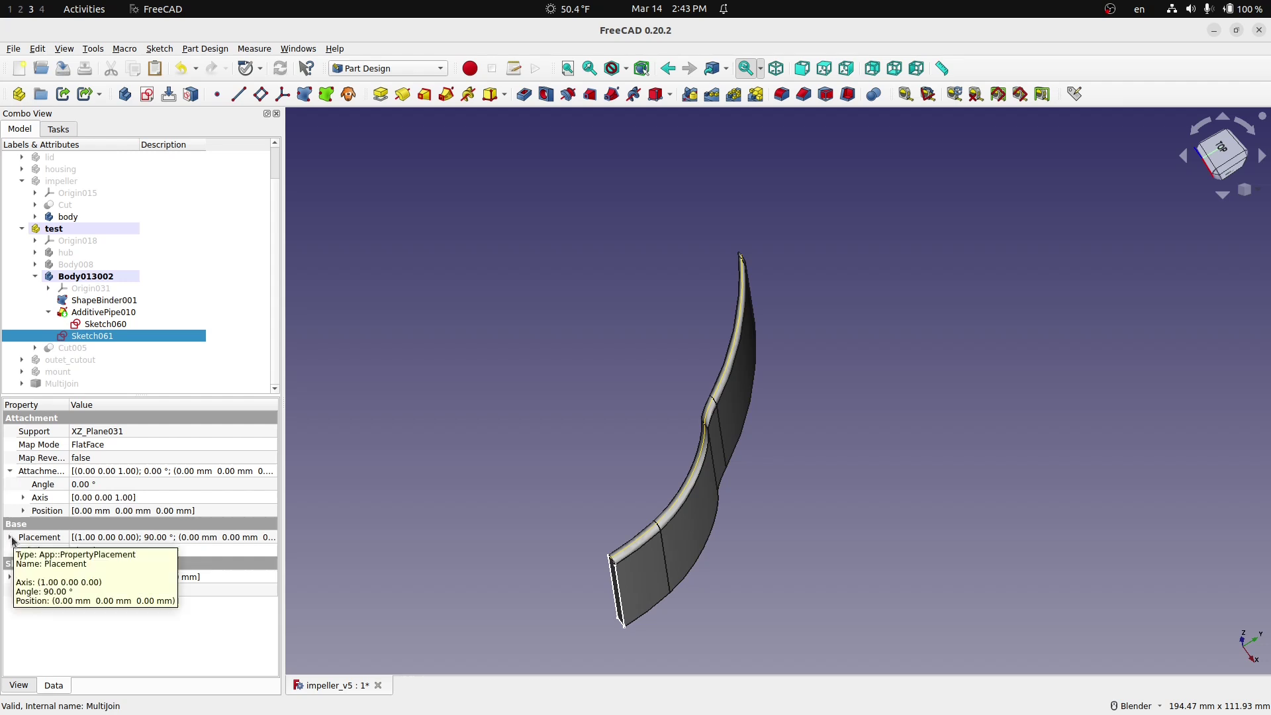
click(10, 471)
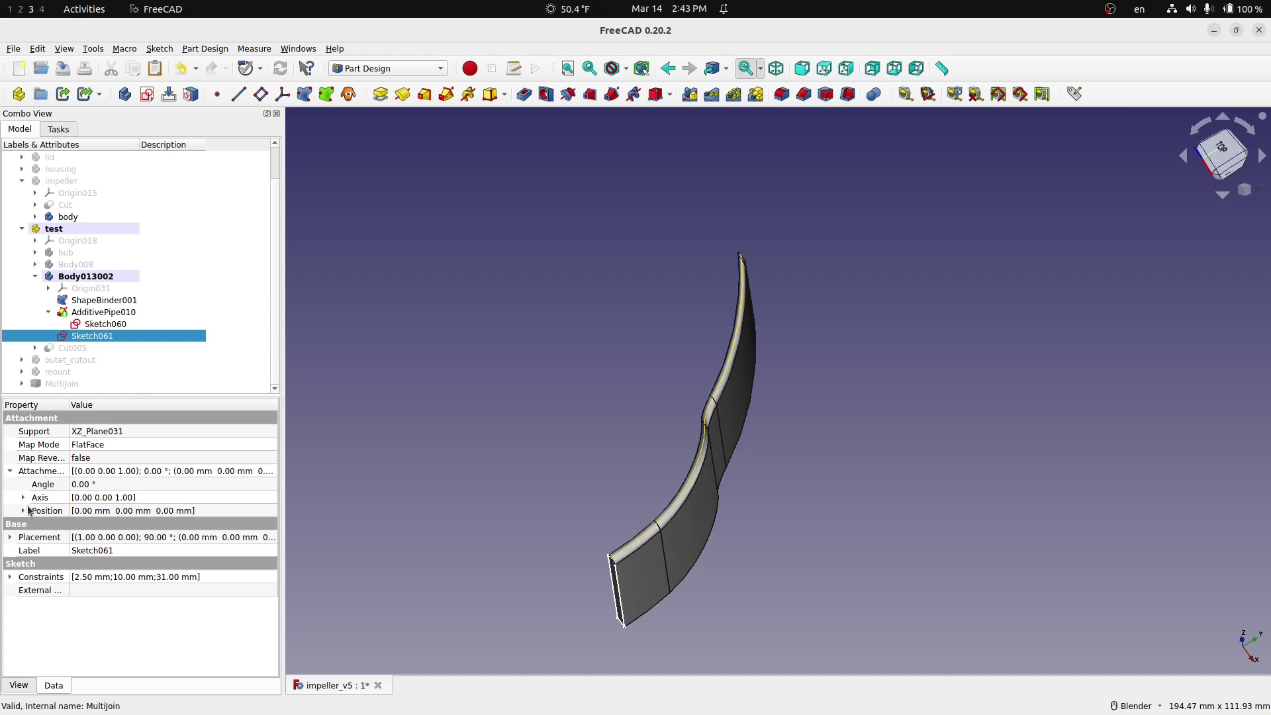
click(24, 511)
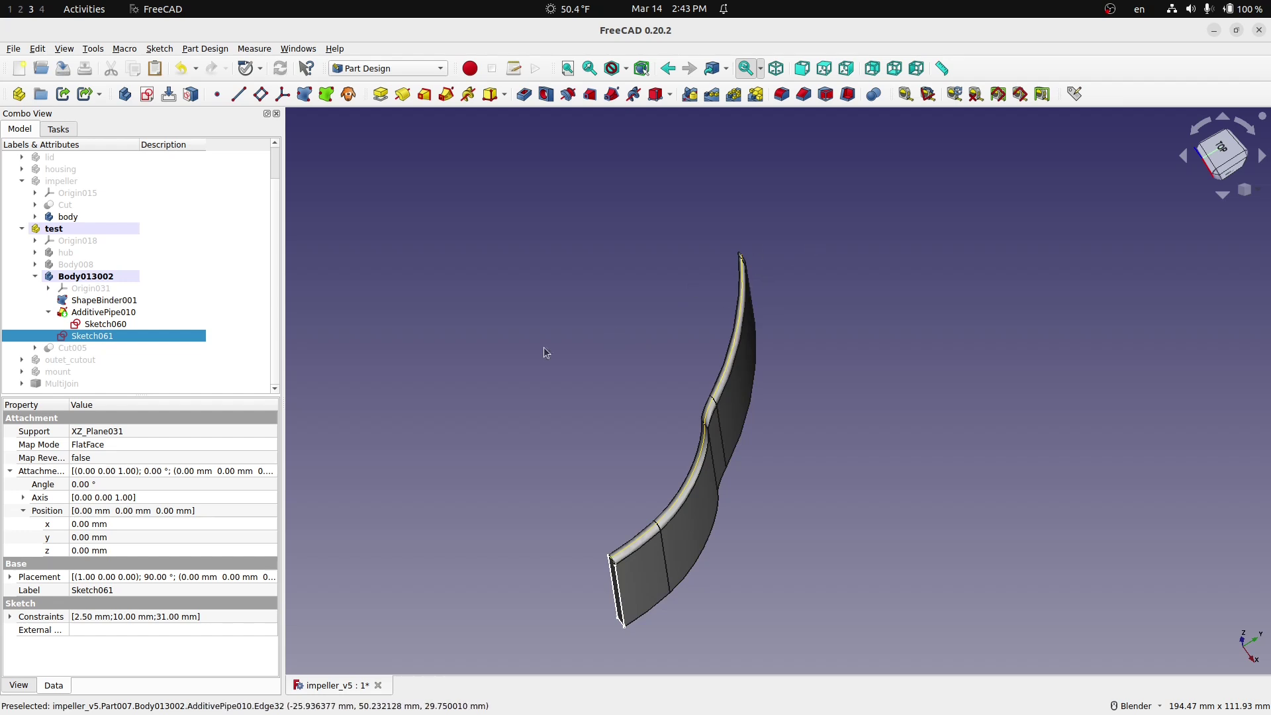
- Drive Sketch061's attachment offset angle with the expression <<ss>>.blade_final_angle and recompute the document
click(113, 483)
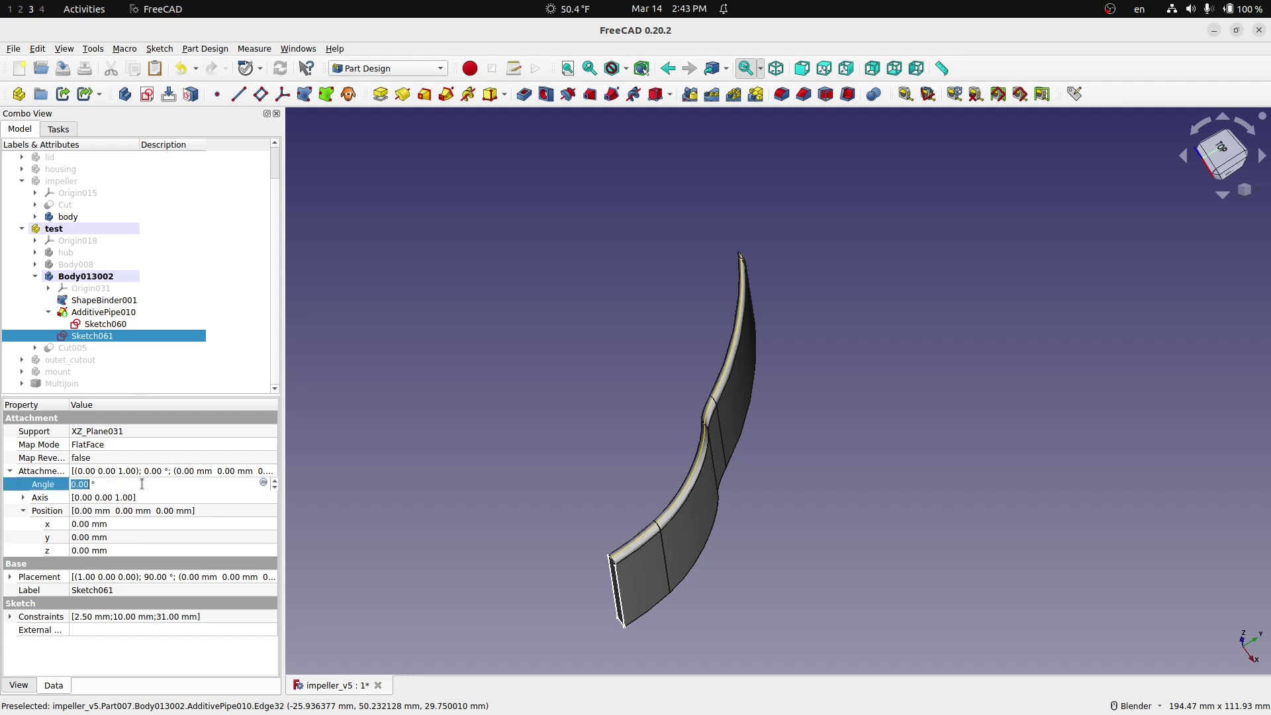
key(equal)
text(ss.)
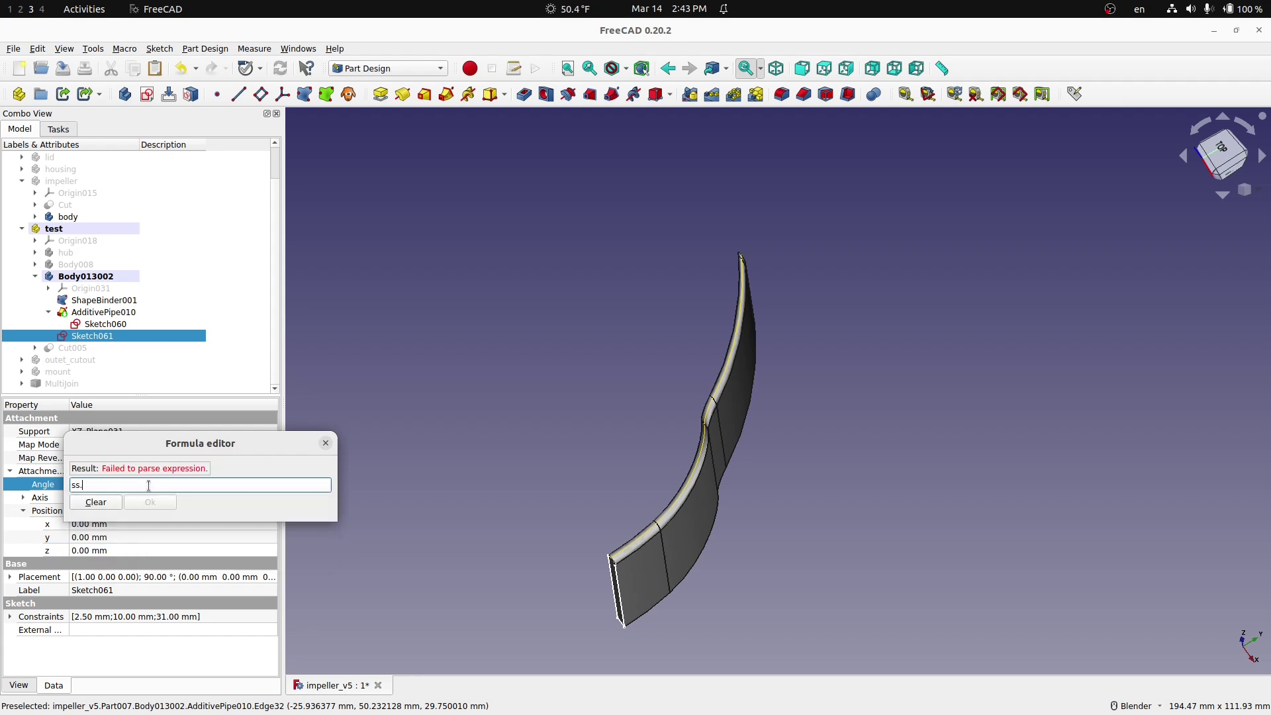
text(b)
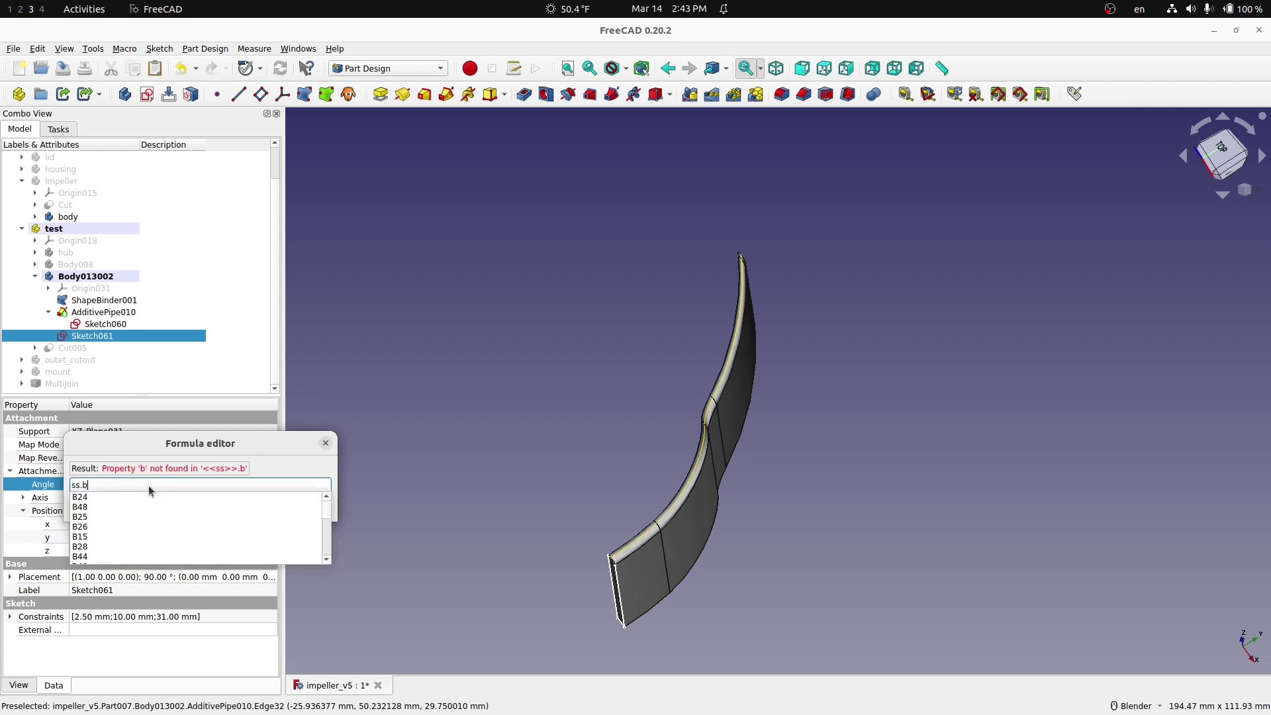
text(lade_fin)
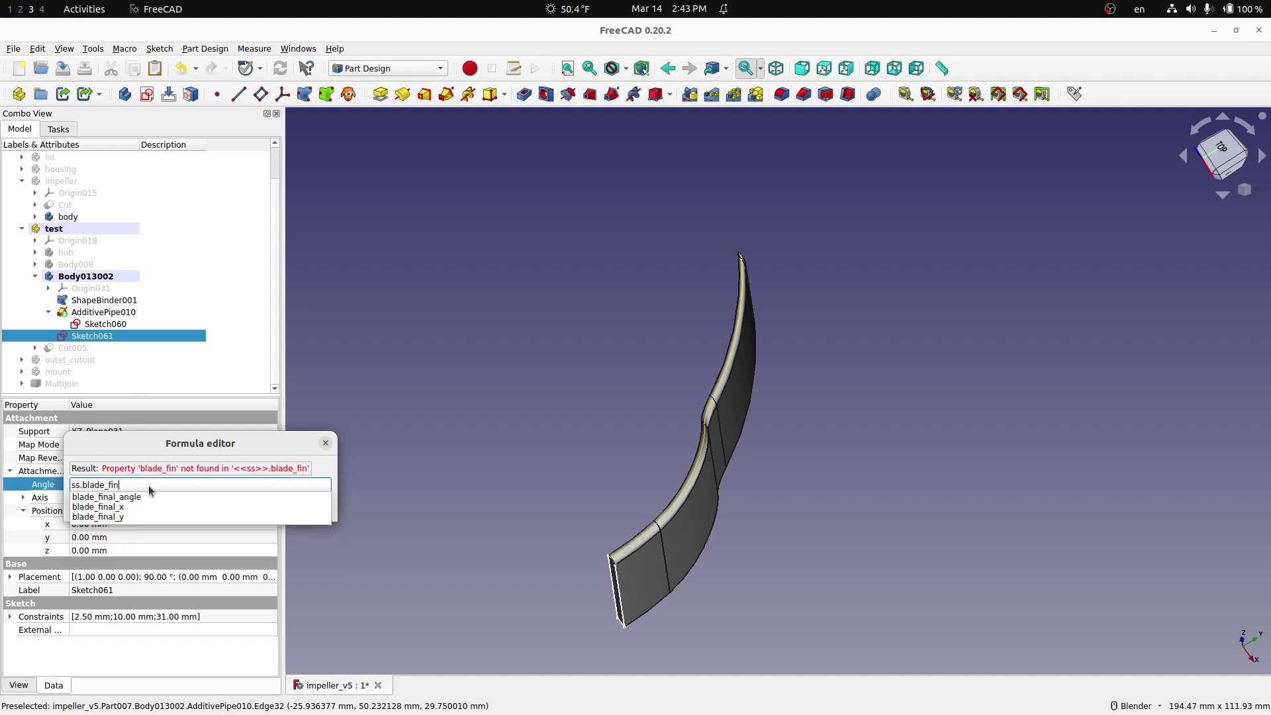
key(Down)
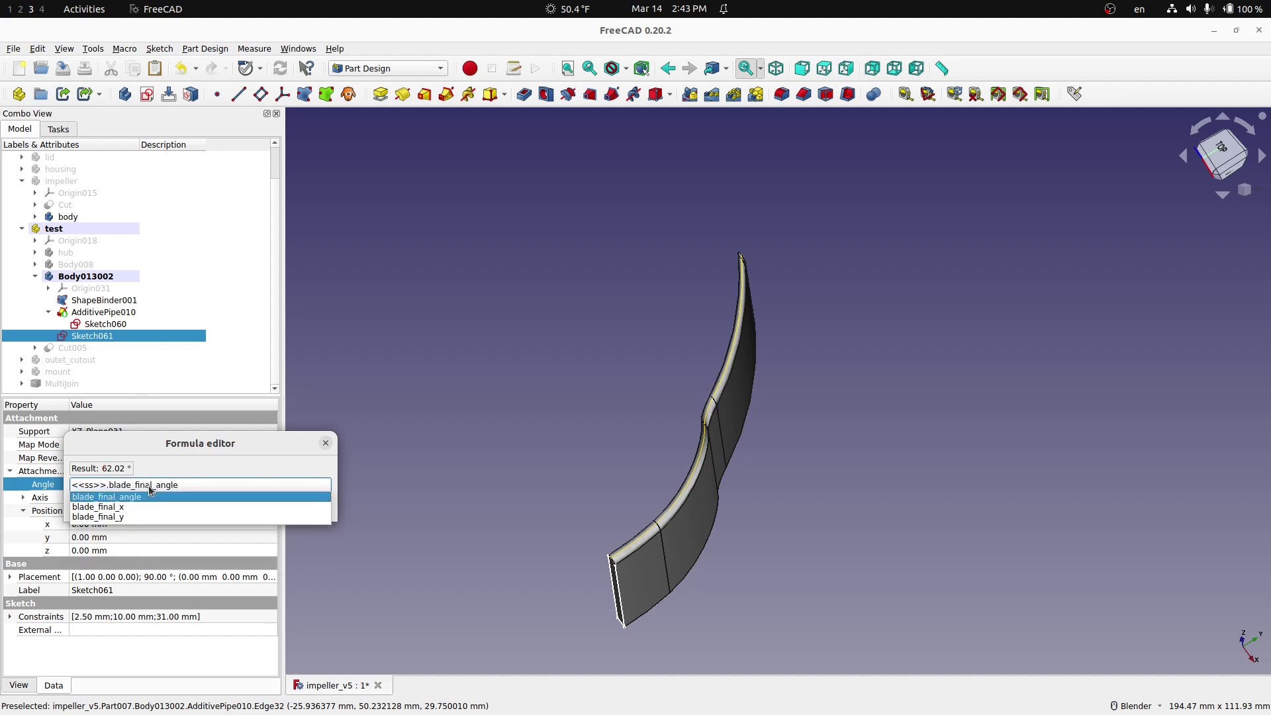
key(Return)
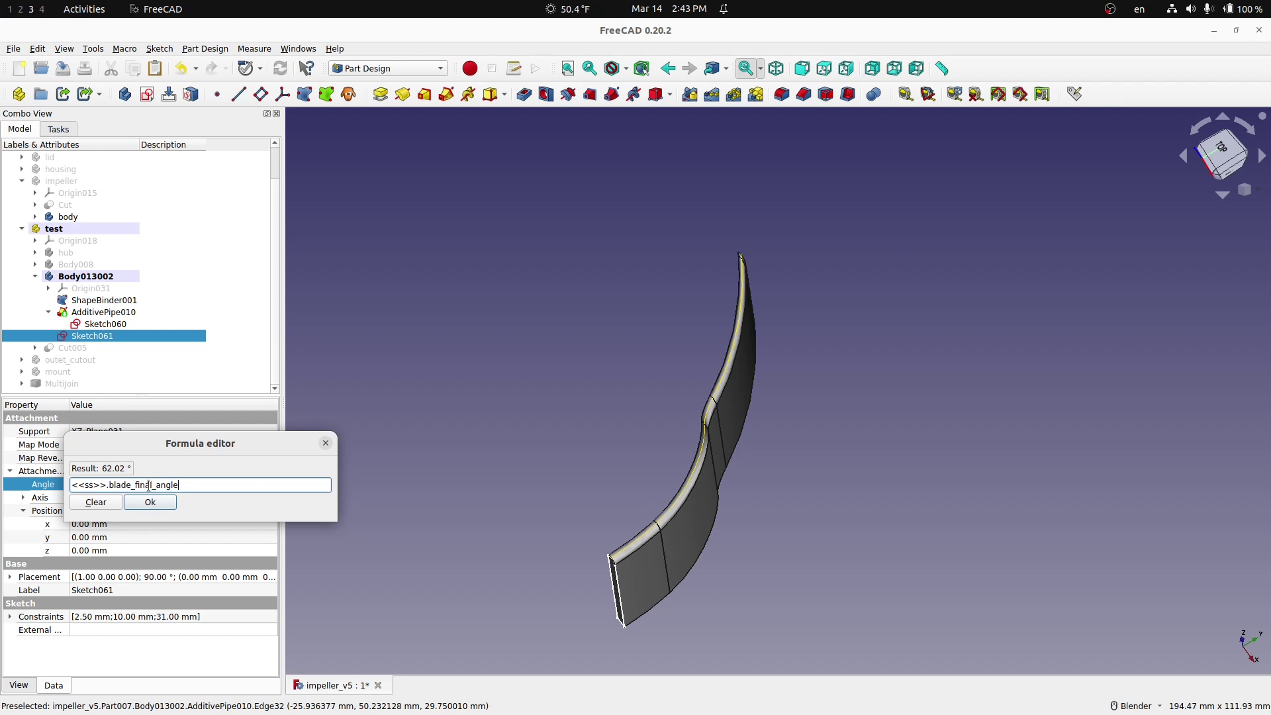
key(Return)
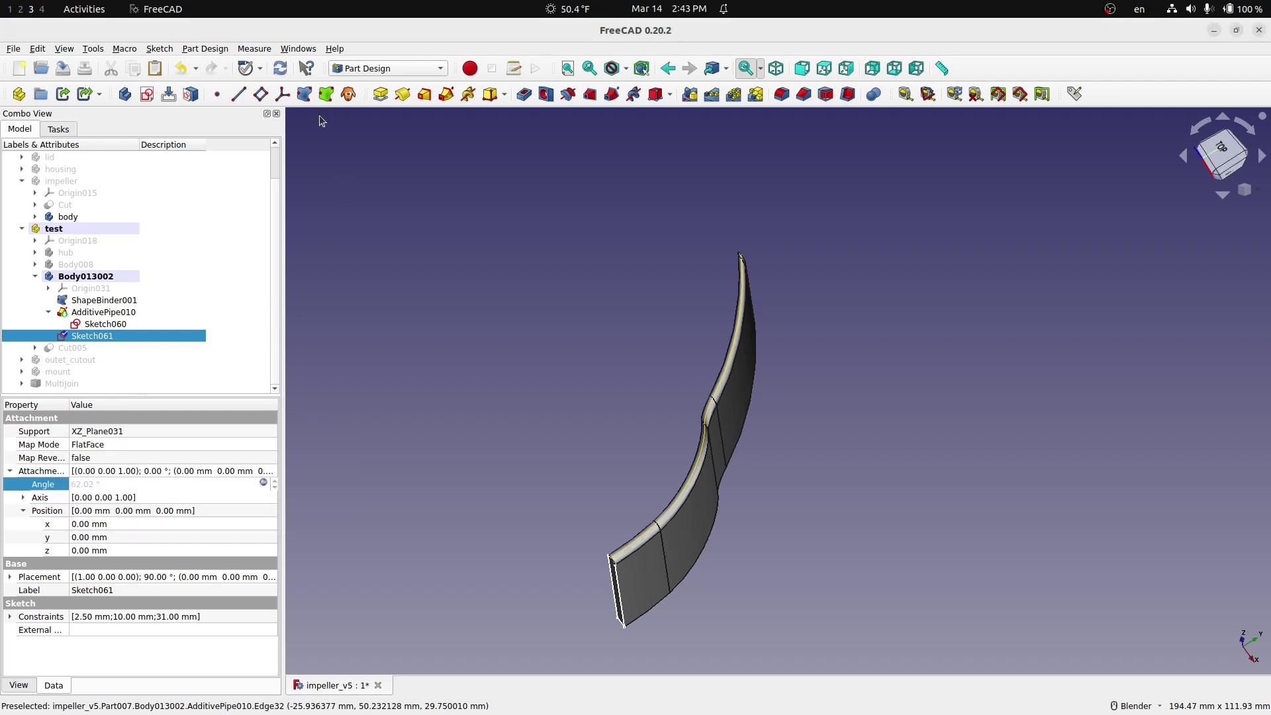
click(280, 68)
middle_drag(560, 443, 701, 498)
scroll(700, 502, down, 1)
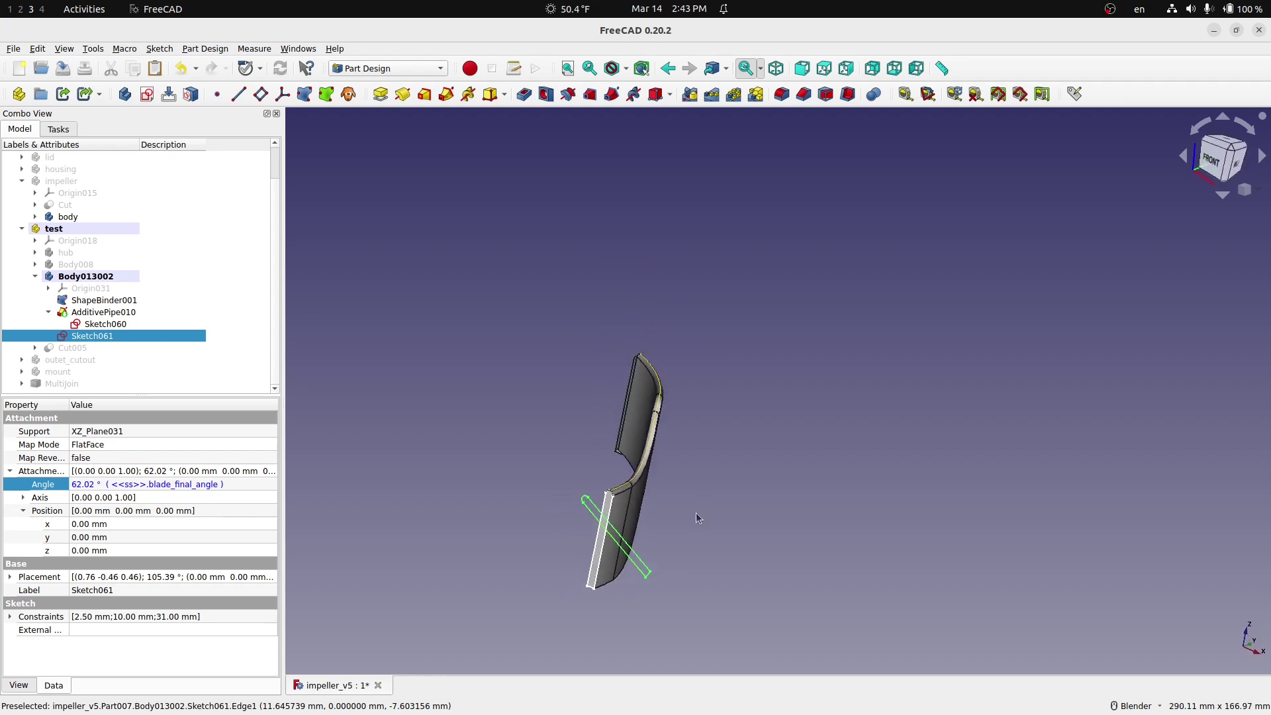
- Change the rotation axis of Sketch061's attachment offset to x 0, y 1, z 0
scroll(634, 619, up, 1)
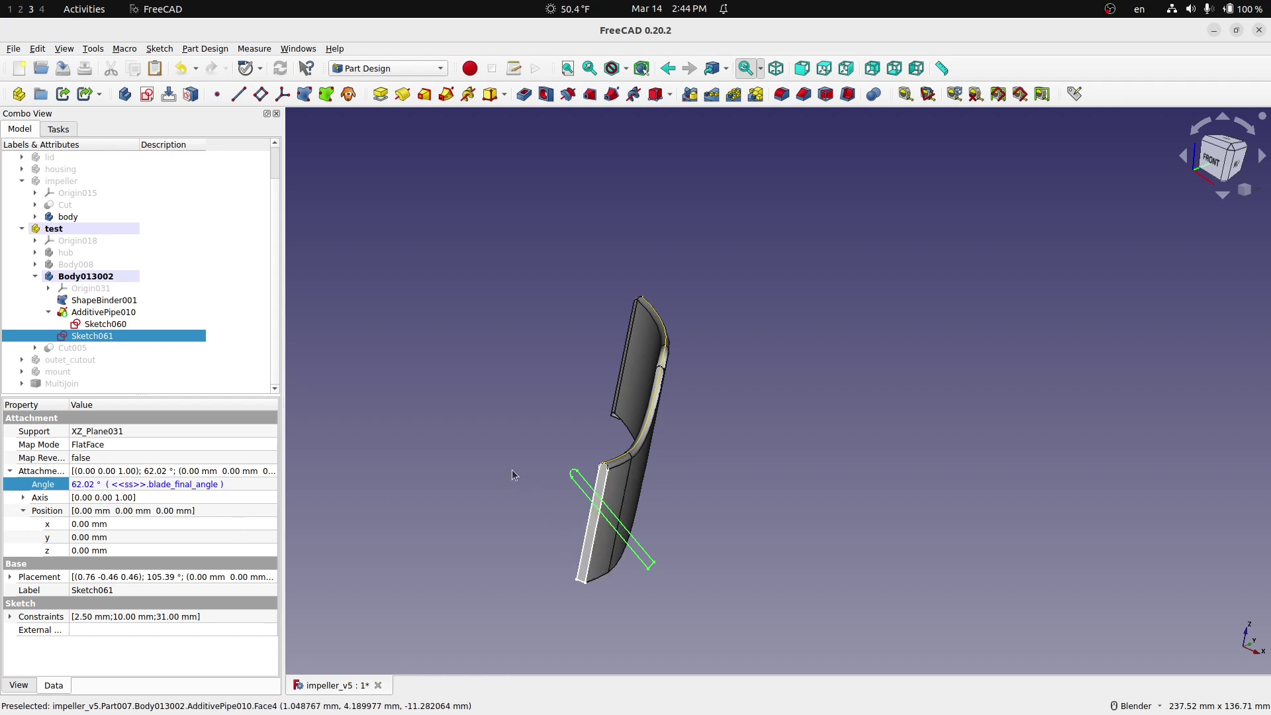
middle_drag(501, 592, 540, 543)
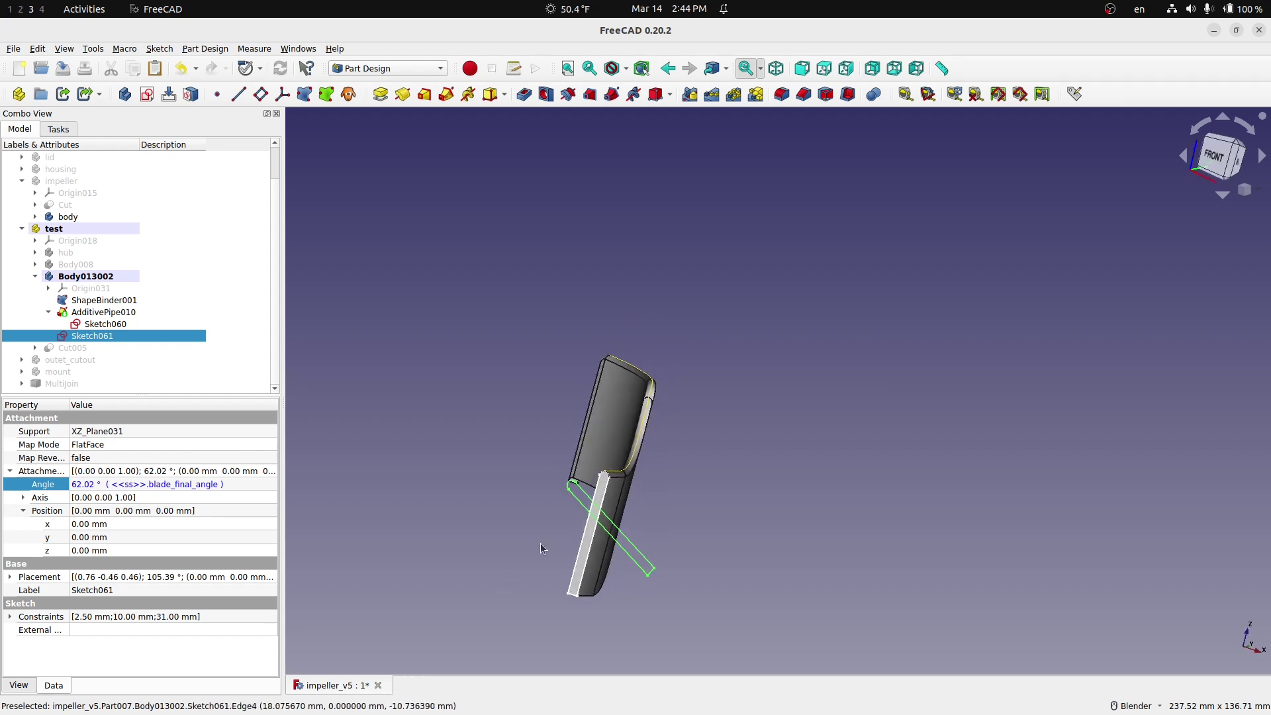
middle_drag(451, 531, 453, 550)
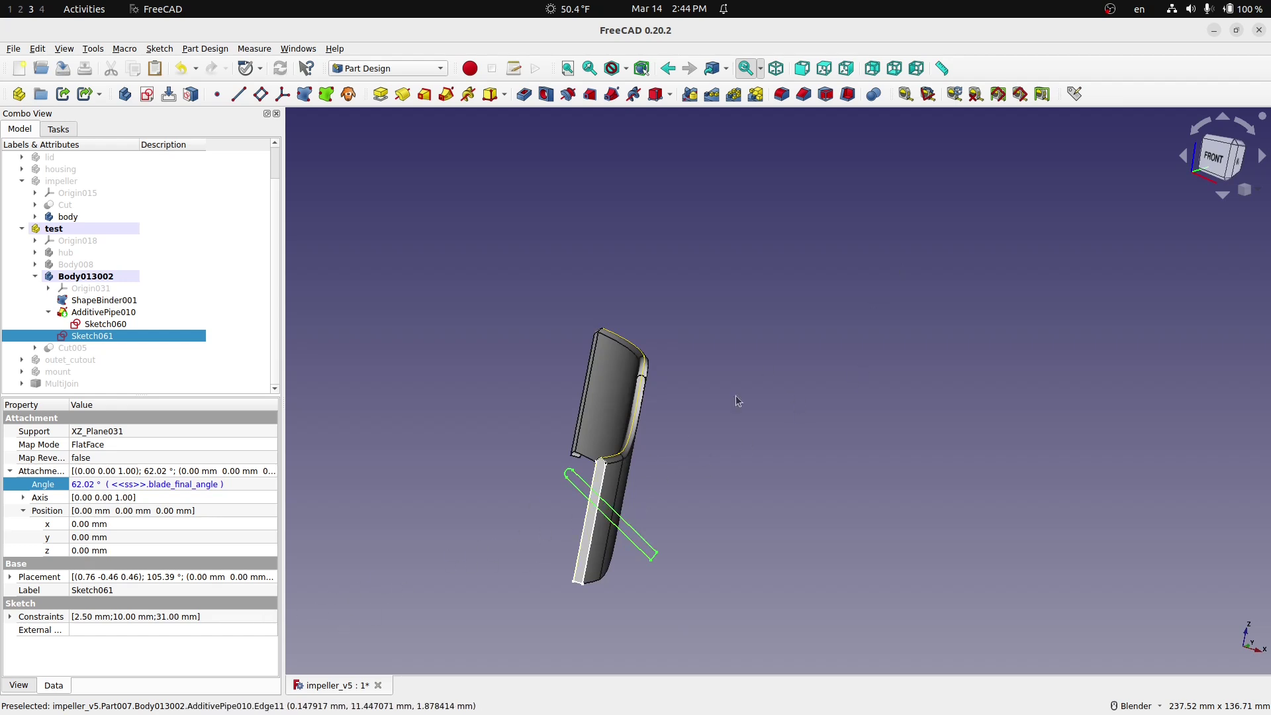
middle_drag(714, 505, 687, 543)
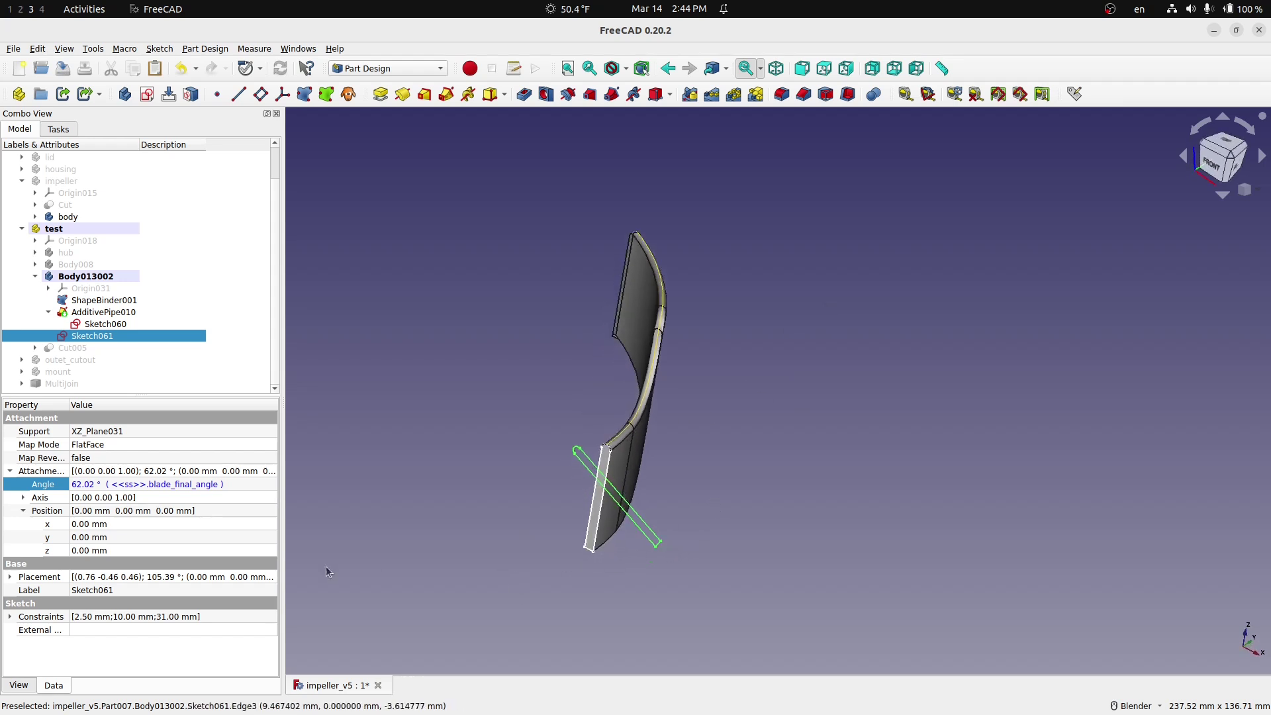
click(20, 500)
click(113, 539)
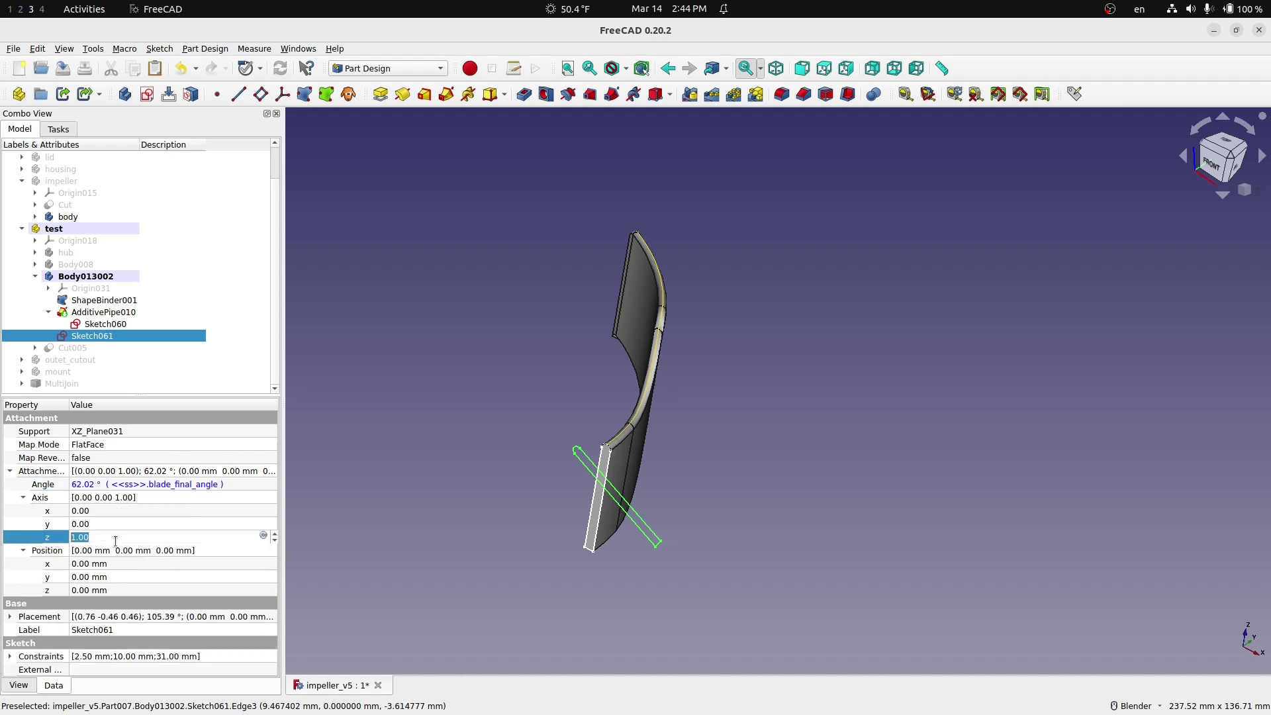
text(0)
click(95, 522)
text(1)
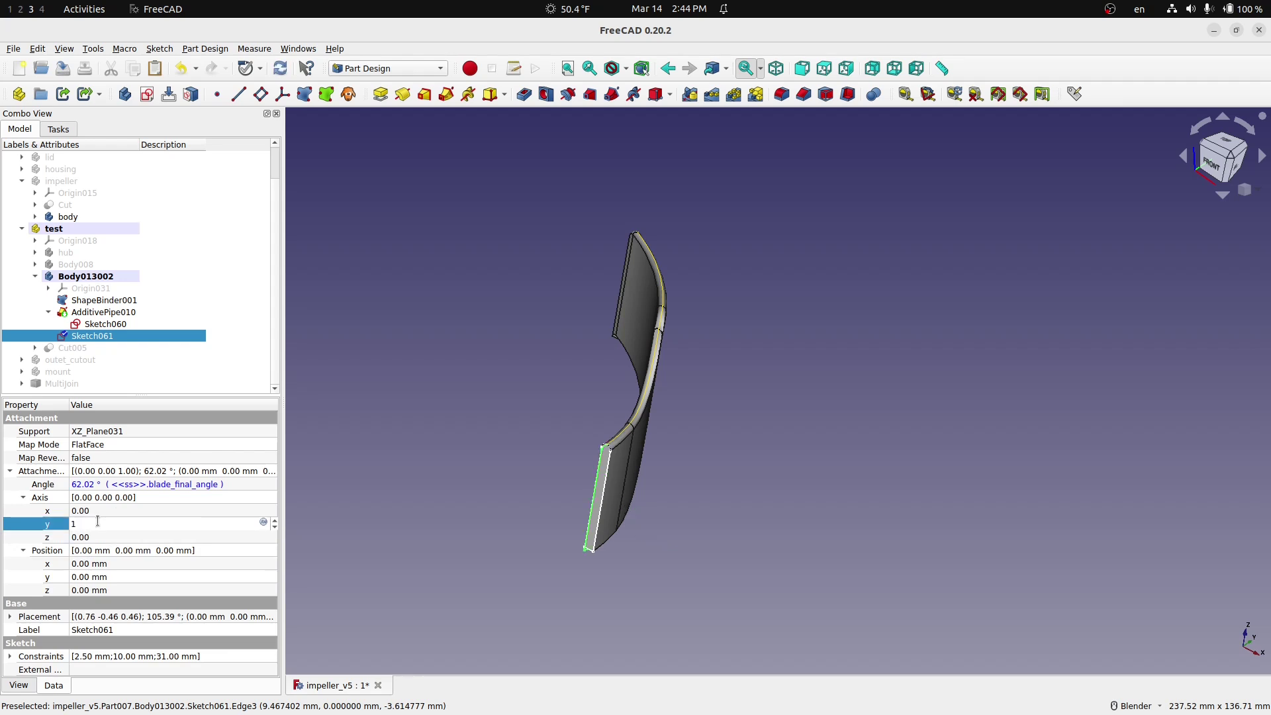
click(144, 514)
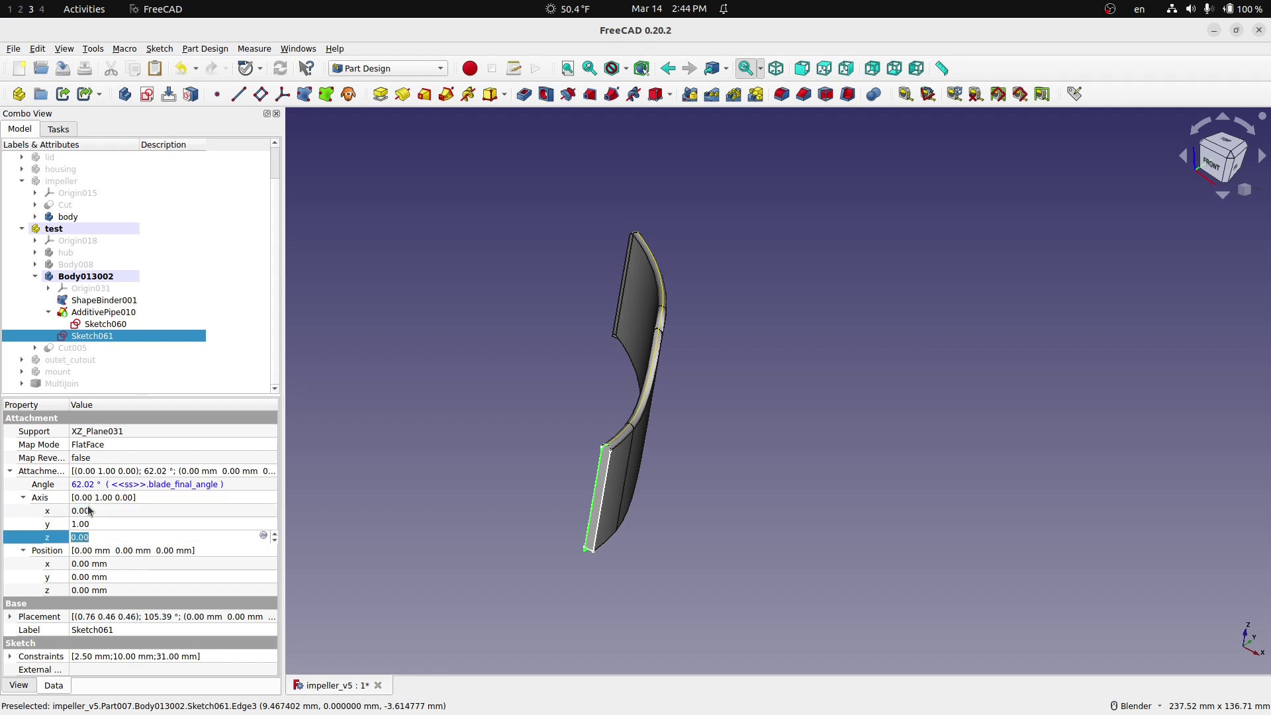
- Check the offset's axis components and examine Sketch061's orientation against the blade's starting face from above
key(Tab)
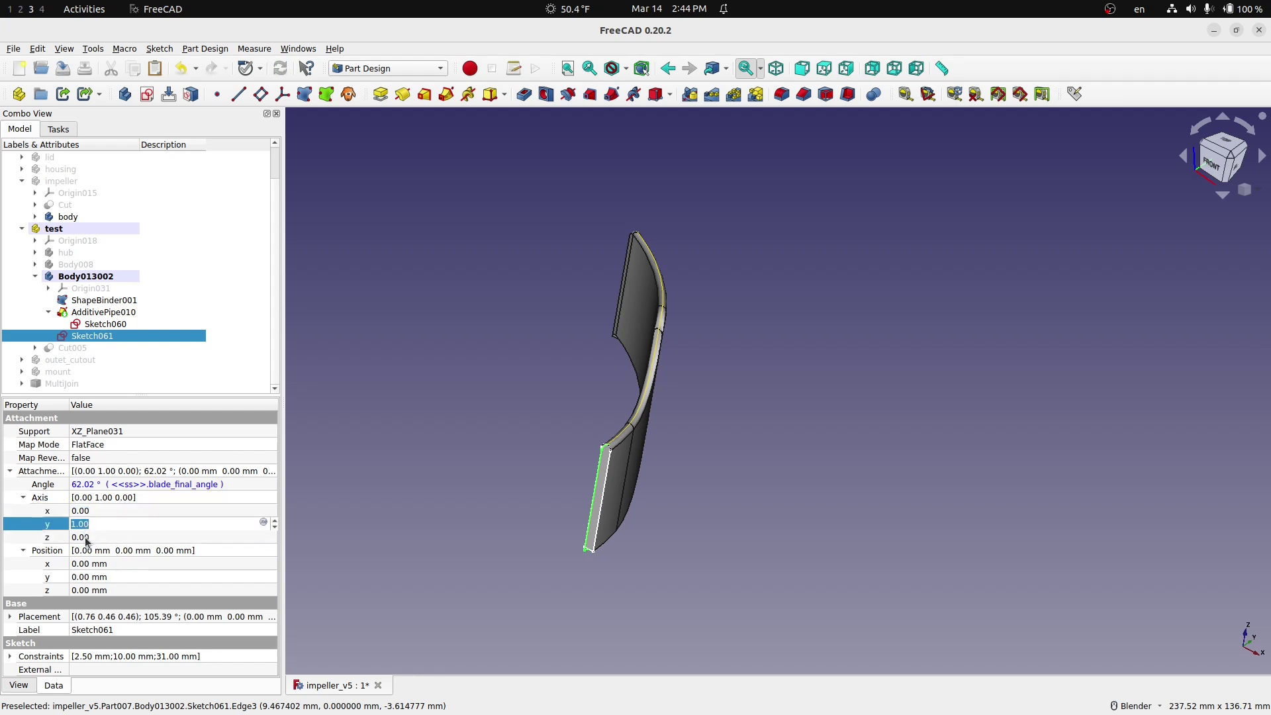
key(Tab)
click(91, 511)
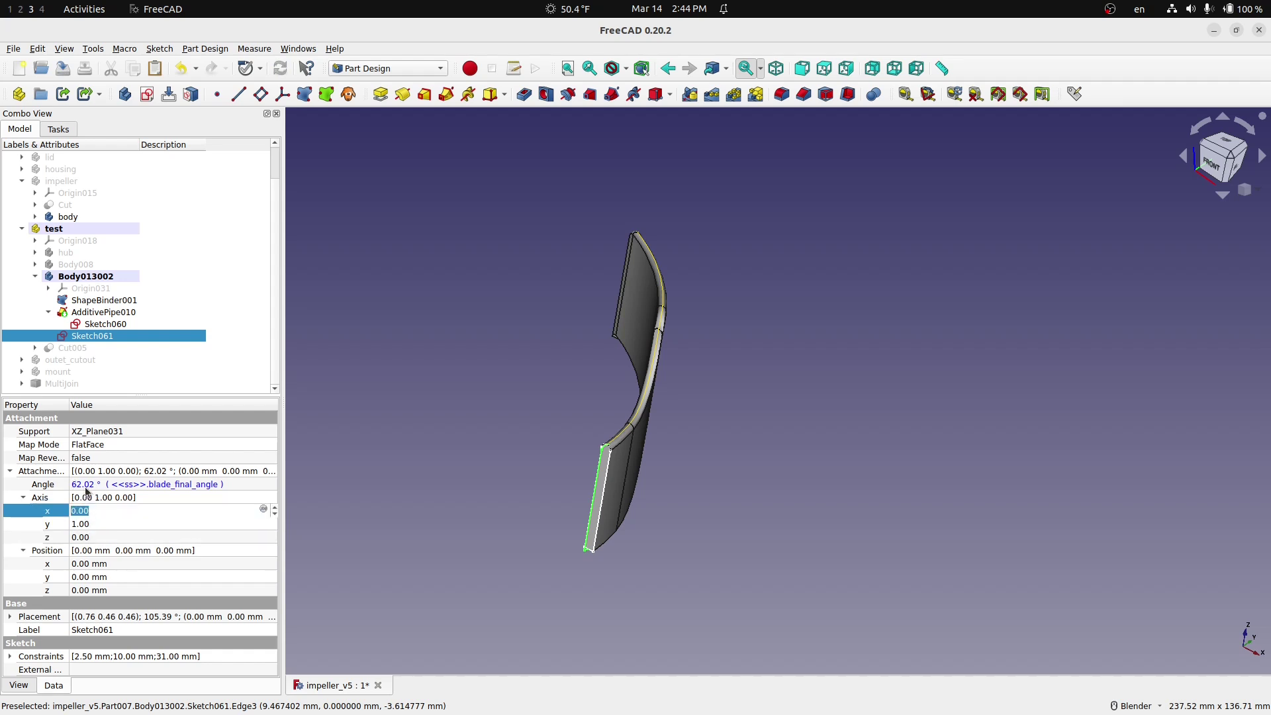
click(85, 523)
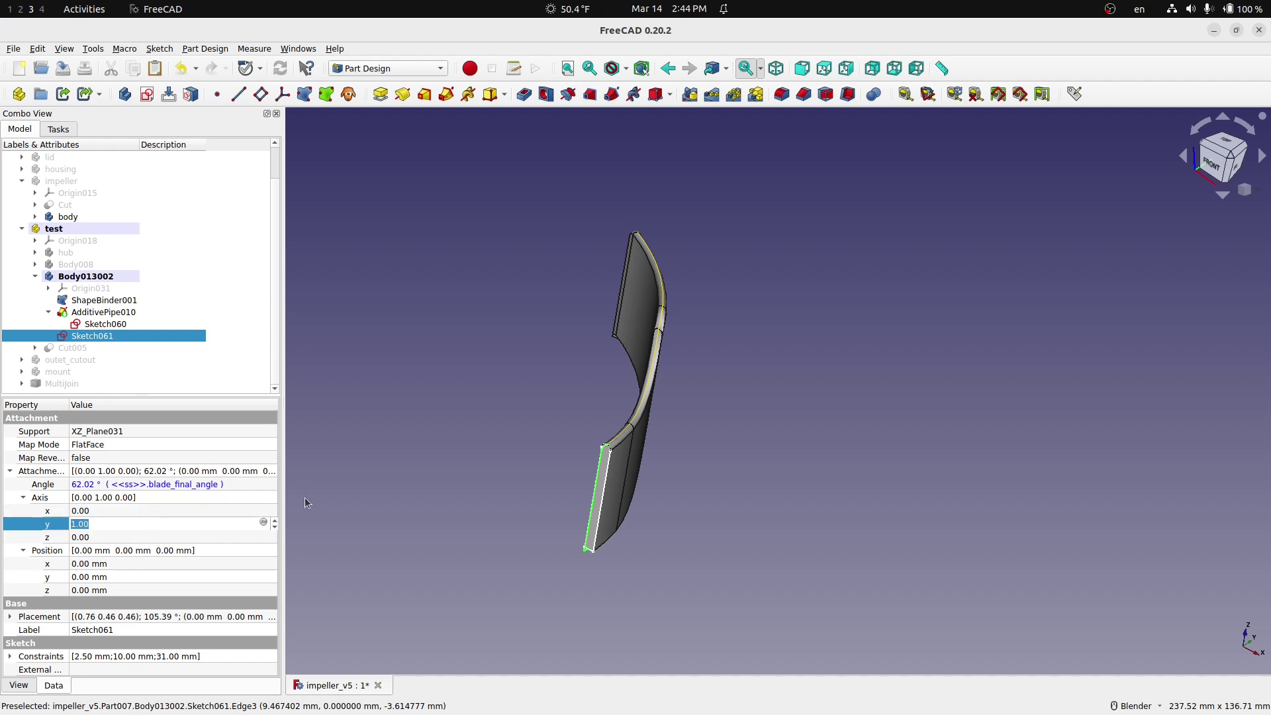
middle_drag(560, 471, 715, 398)
scroll(614, 429, up, 2)
scroll(614, 425, up, 5)
middle_drag(575, 454, 517, 471)
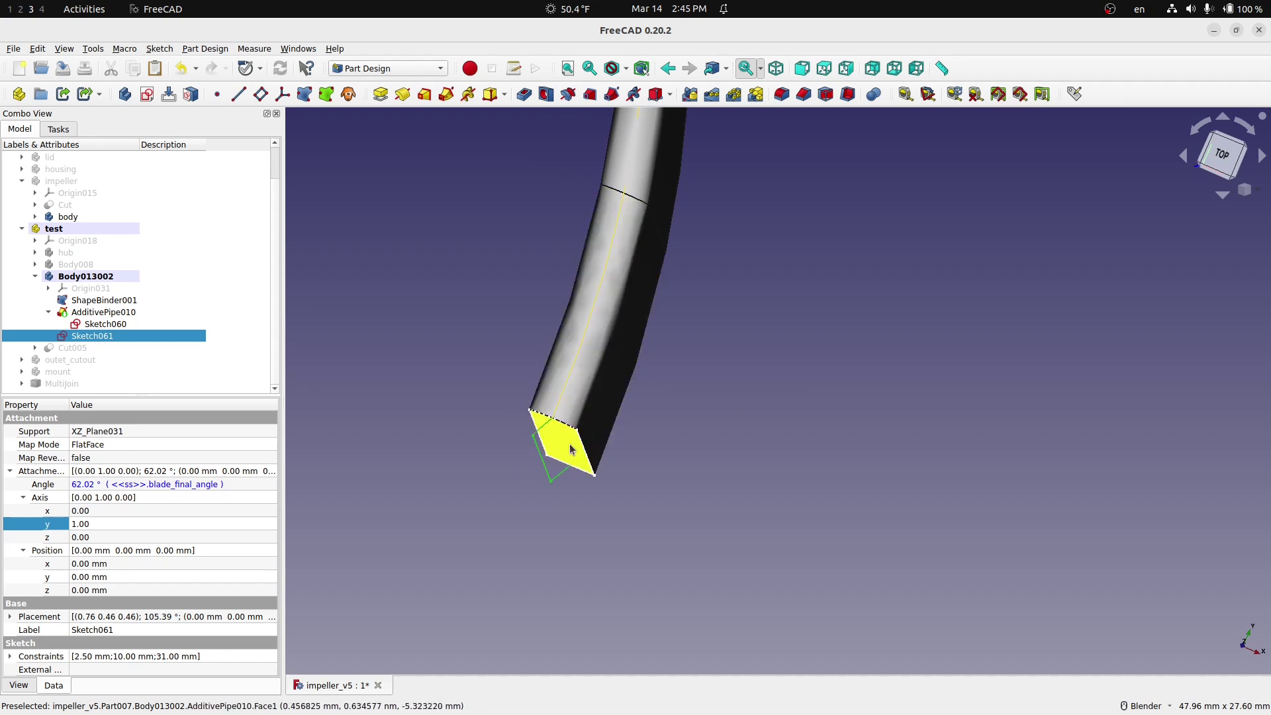
middle_drag(570, 444, 567, 416)
scroll(569, 419, down, 5)
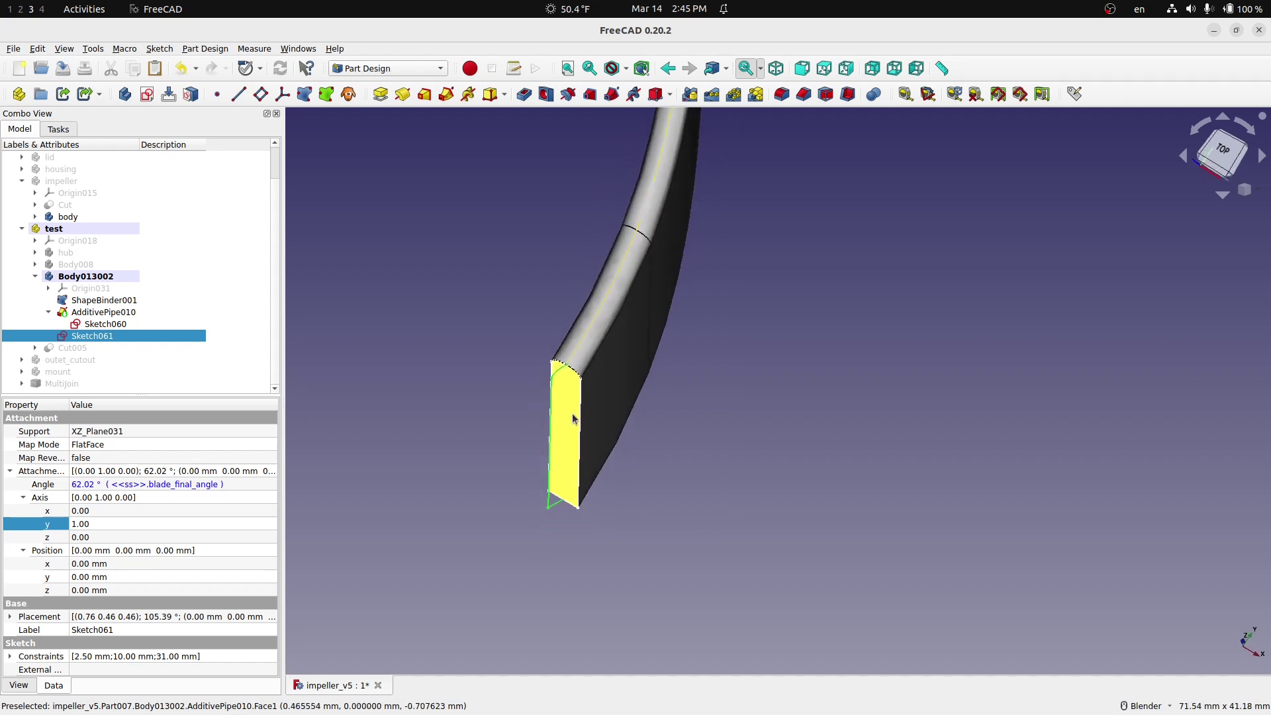
scroll(576, 421, down, 3)
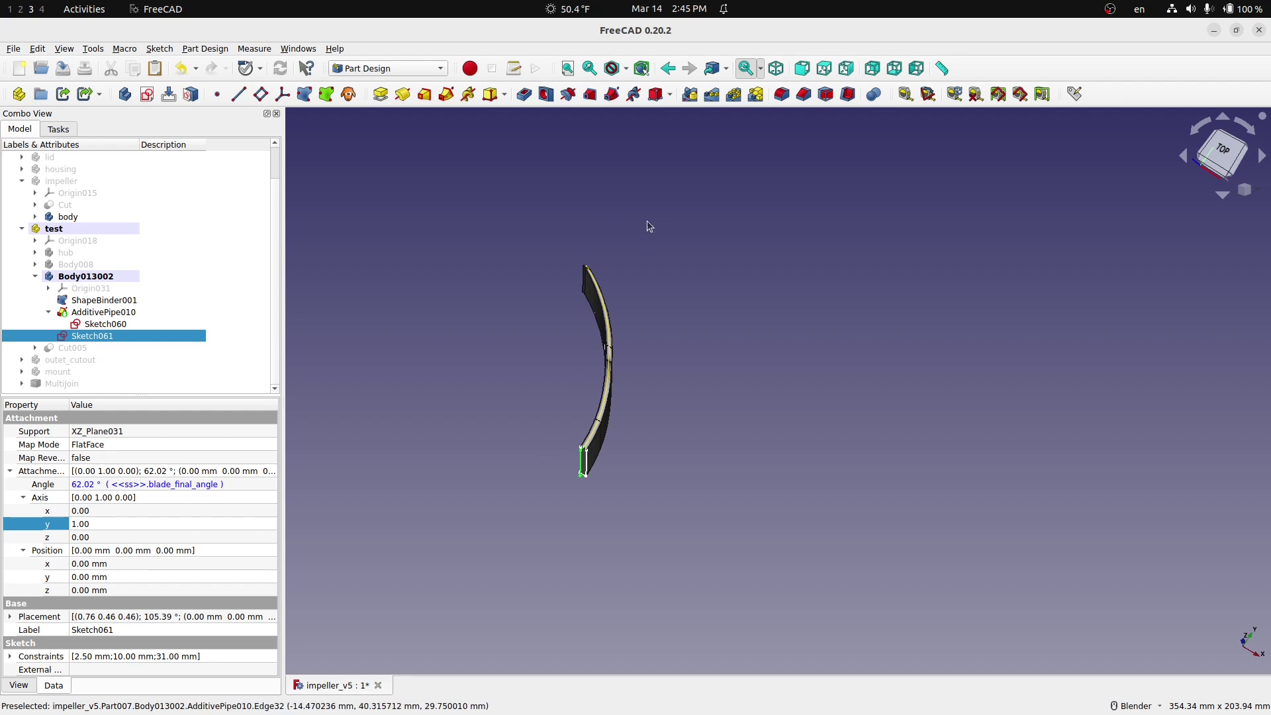
- Drive the z position of Sketch061's attachment offset with the expression -<<ss>>.blade_final_x and recompute the document
click(125, 589)
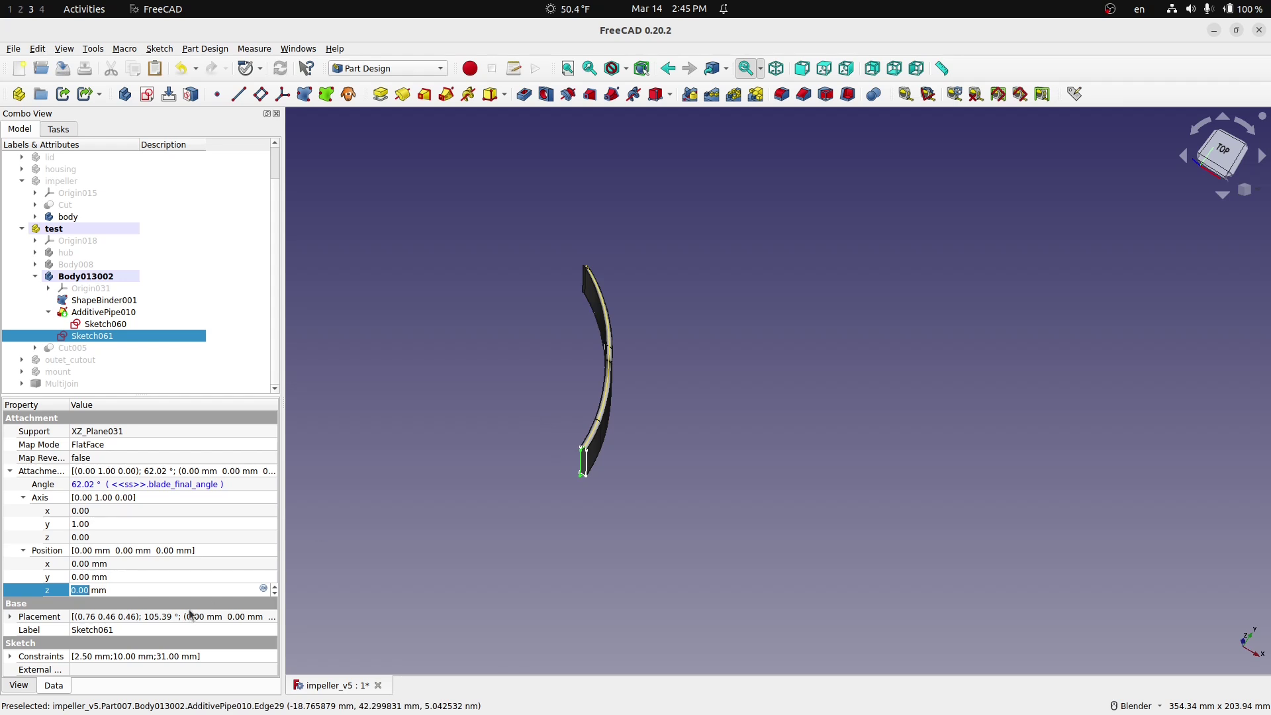
text(-)
key(equal)
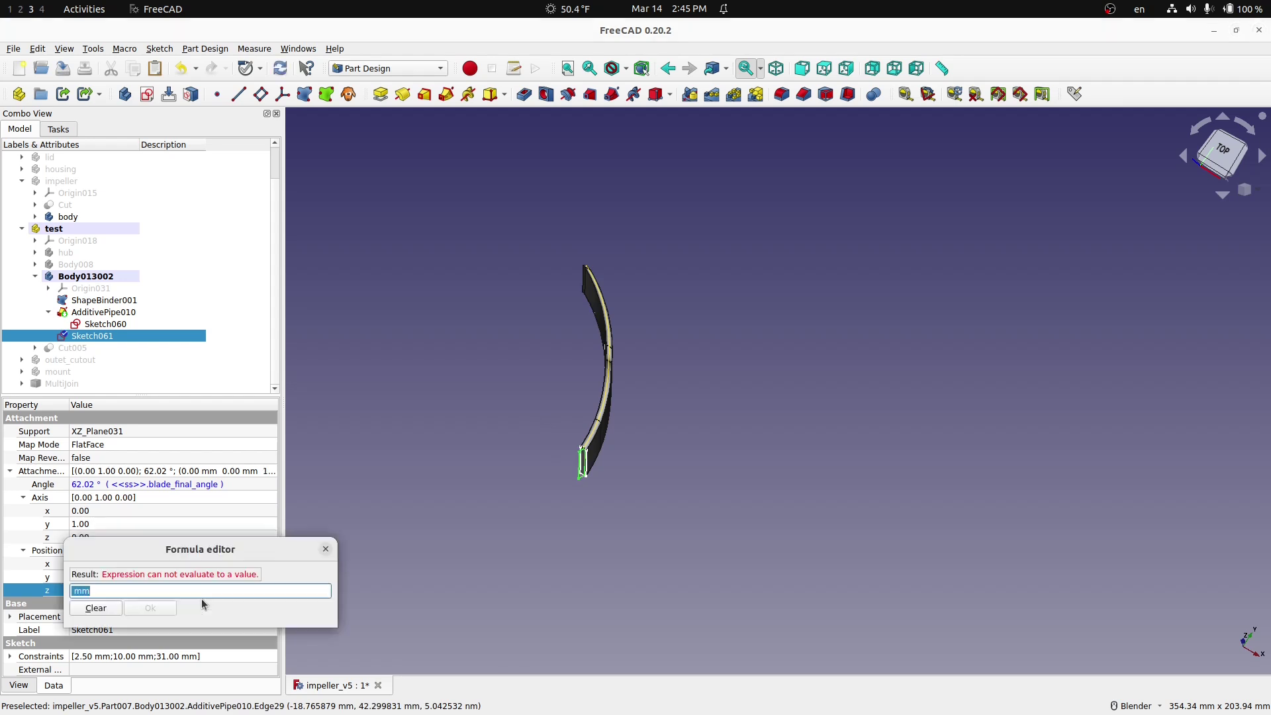
text(-ss.blad)
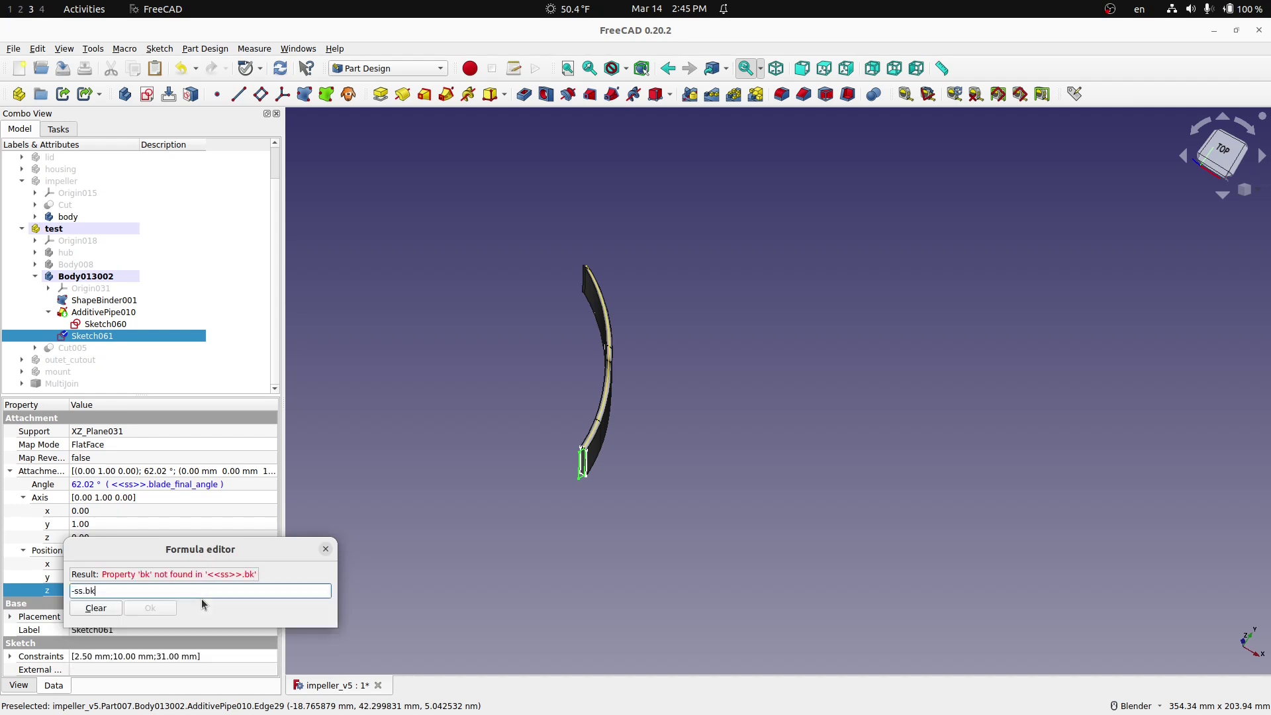
text(e_final)
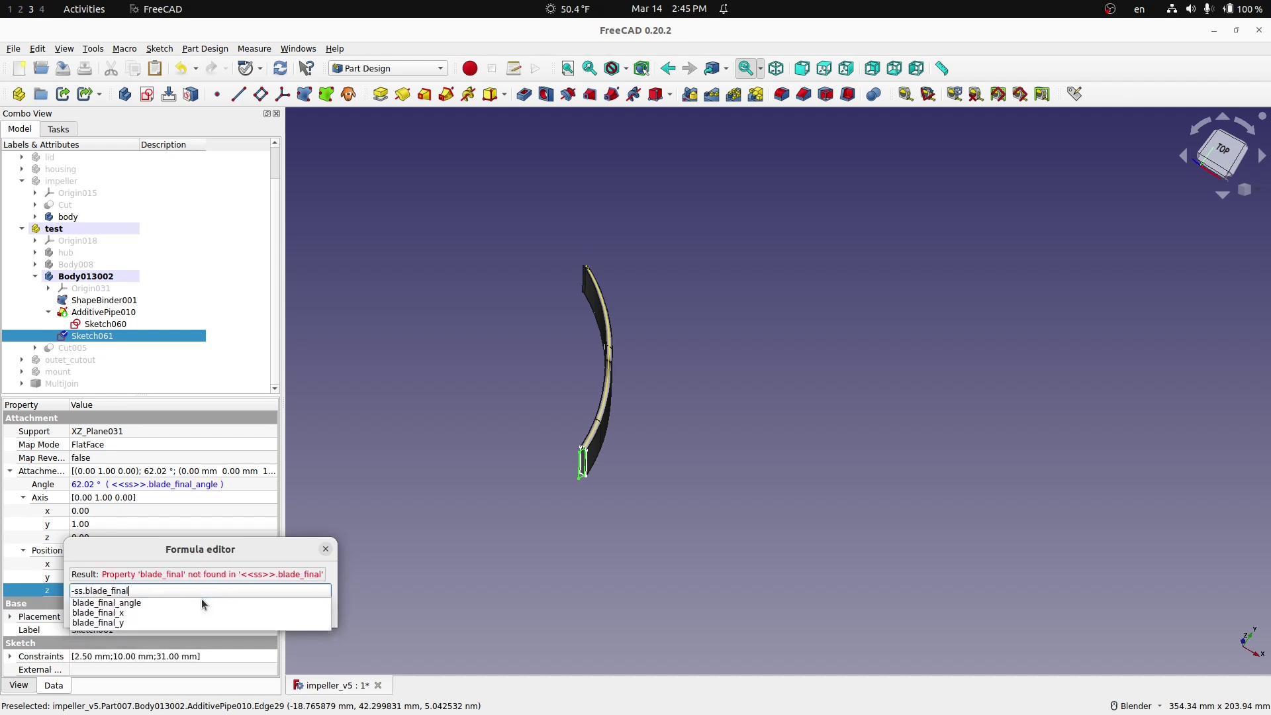
key(Down)
key(Down)
key(Return)
key(Return)
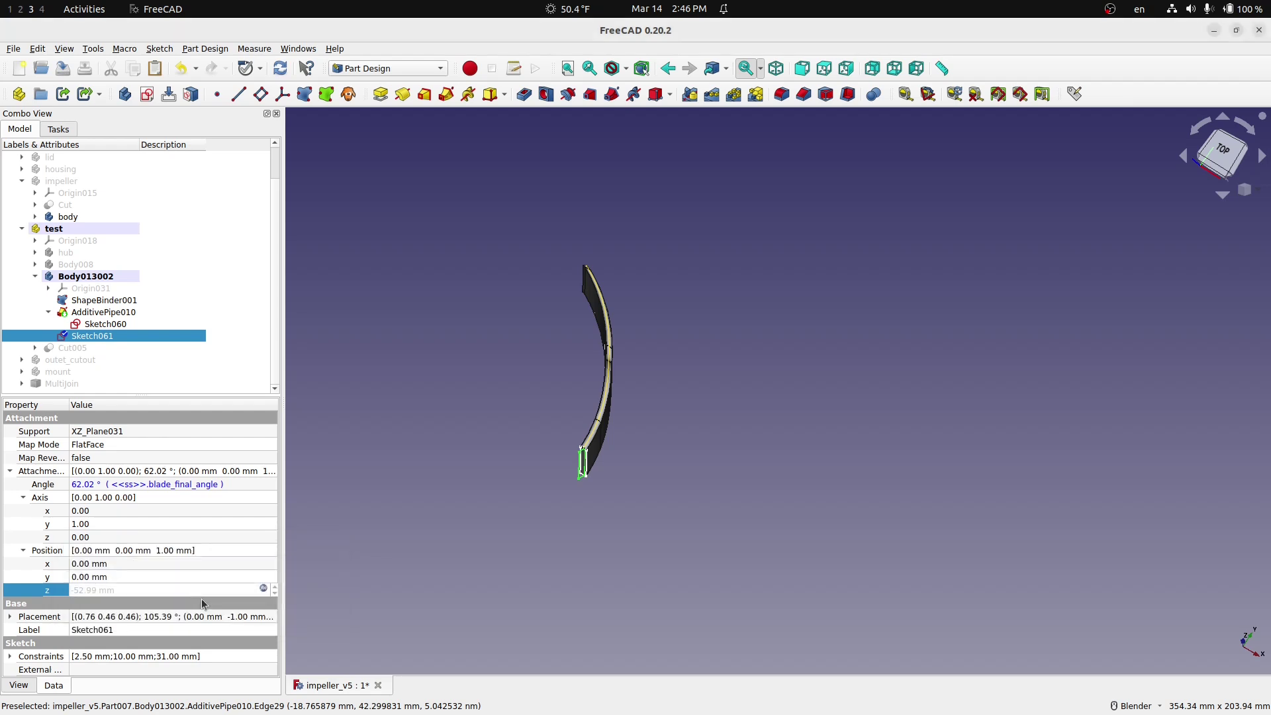
click(279, 70)
middle_drag(623, 415, 620, 463)
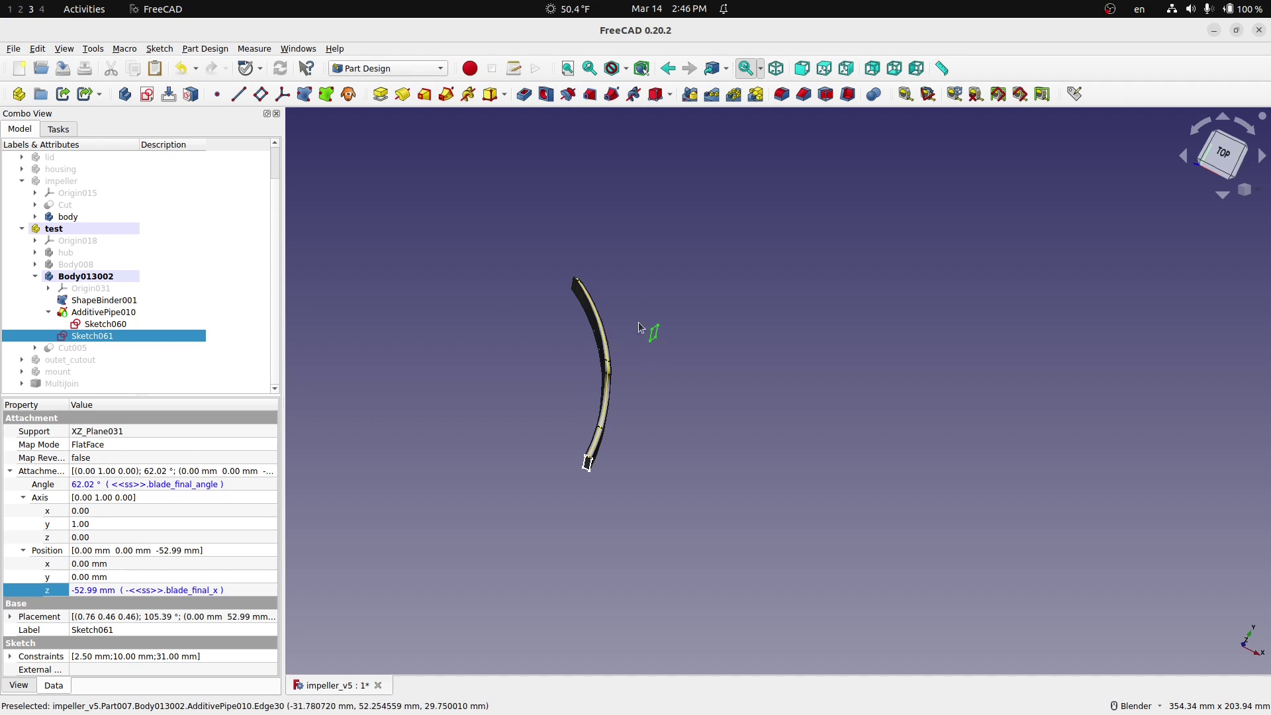
- Drive the x position of Sketch061's attachment offset with the expression -<<ss>>.blade_final_y
click(120, 576)
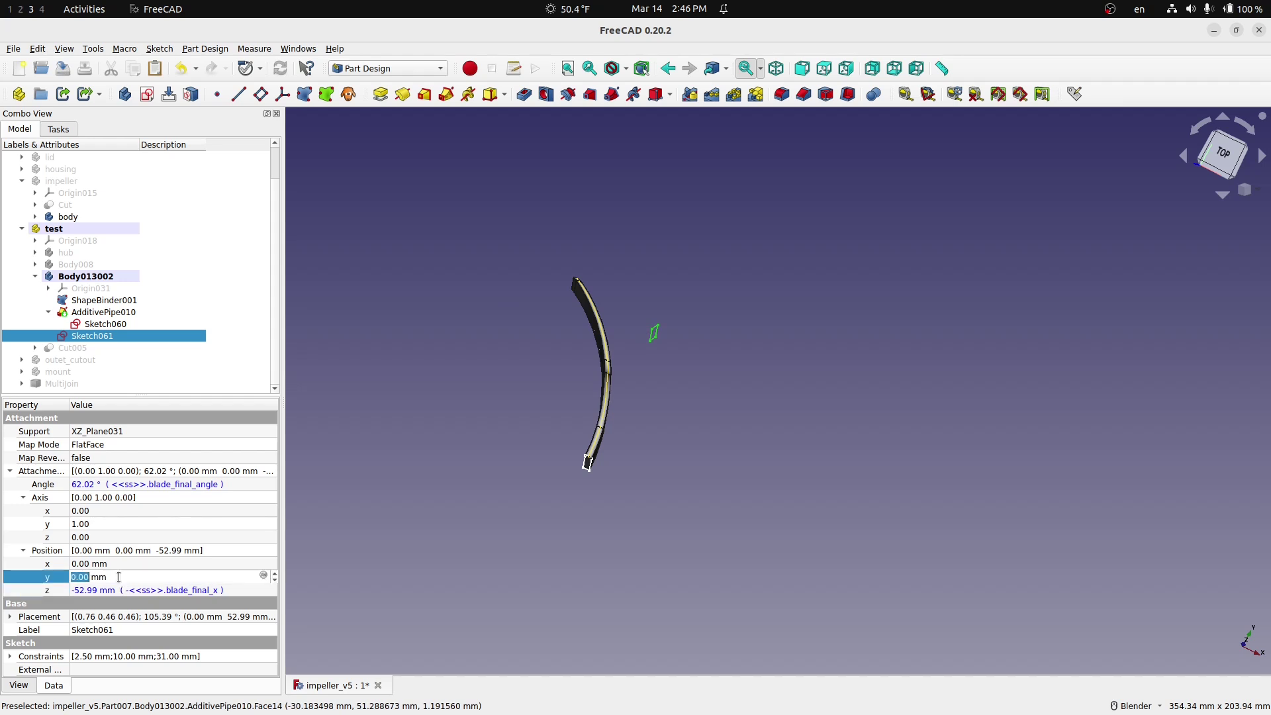
middle_drag(600, 527, 461, 573)
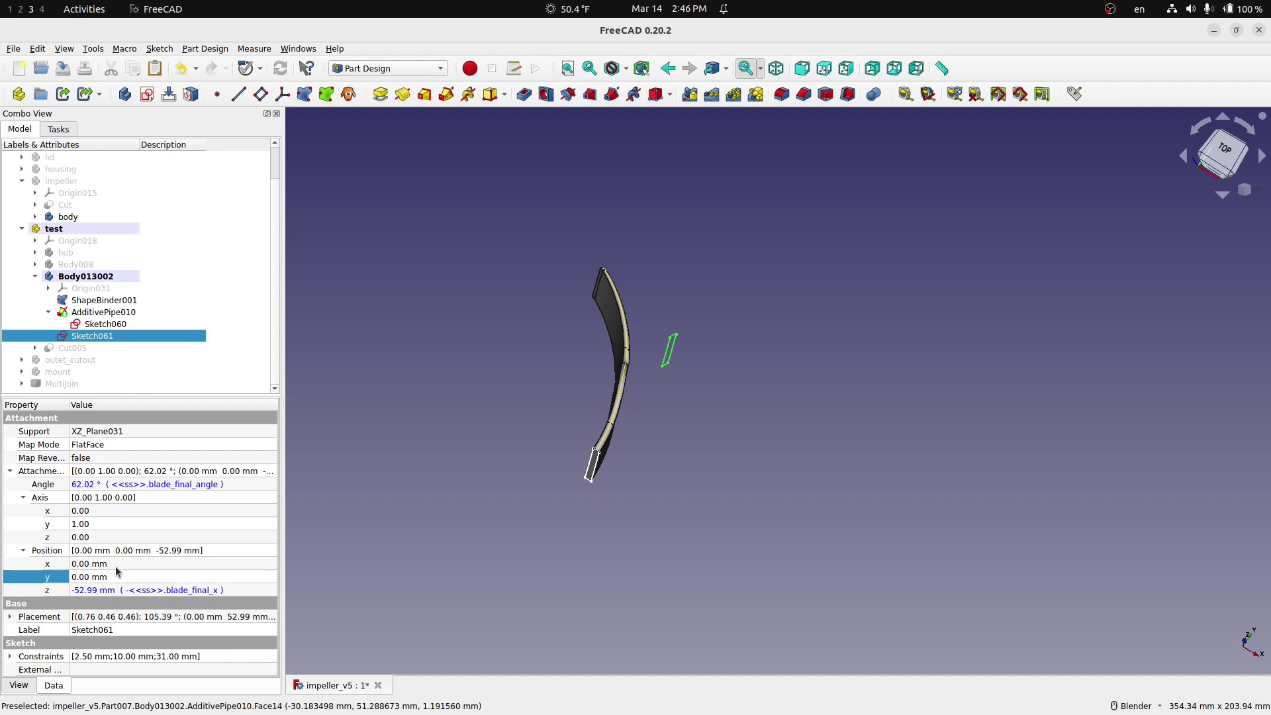
click(139, 560)
middle_drag(492, 369, 303, 491)
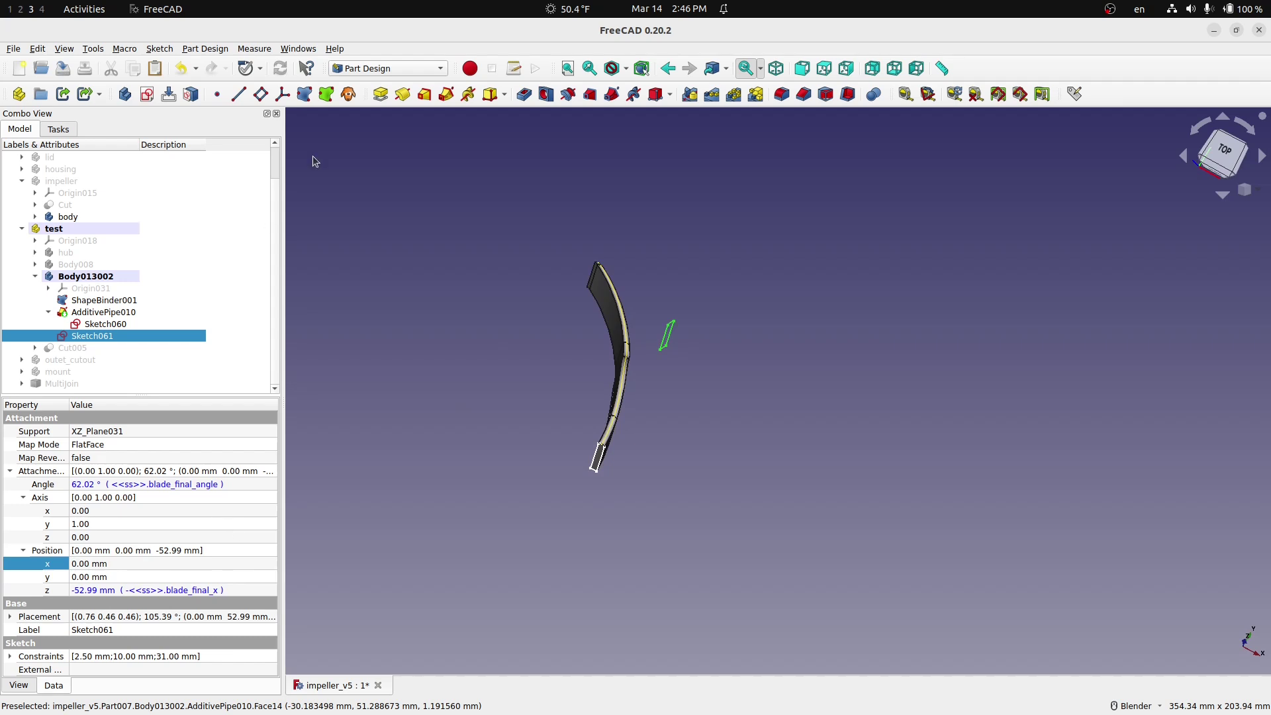
scroll(313, 156, up, 1)
click(117, 564)
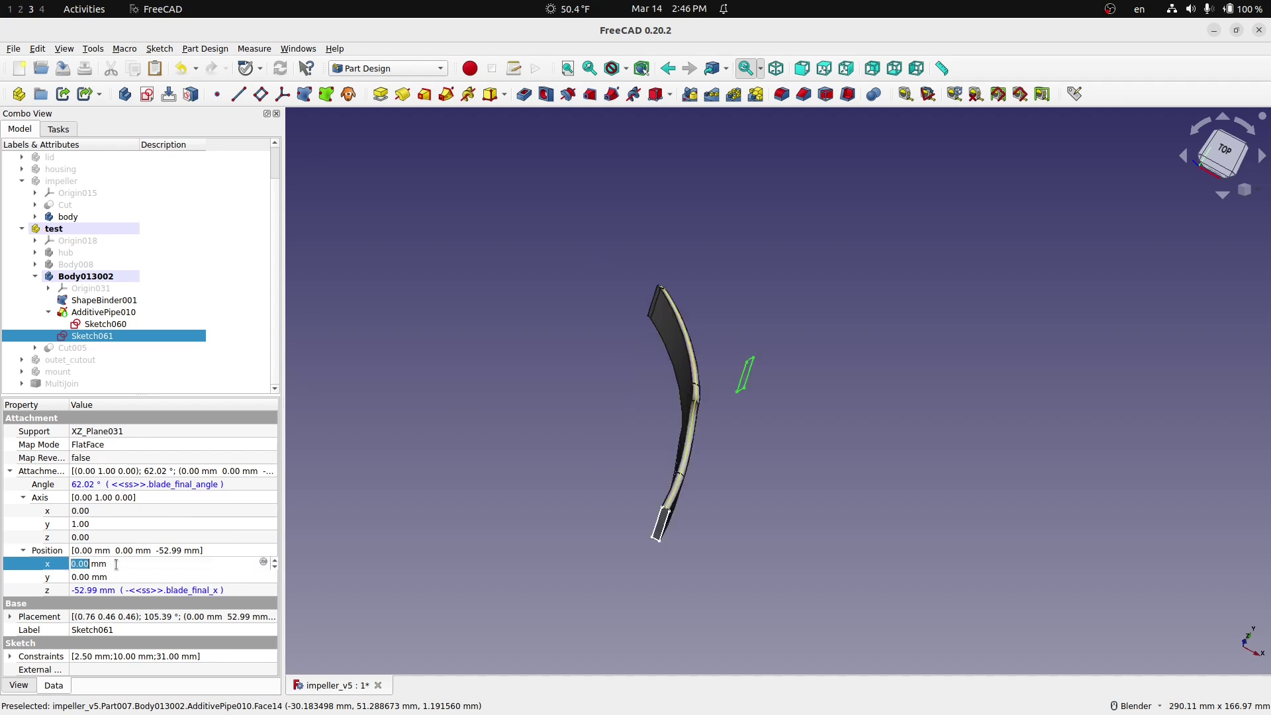
click(264, 561)
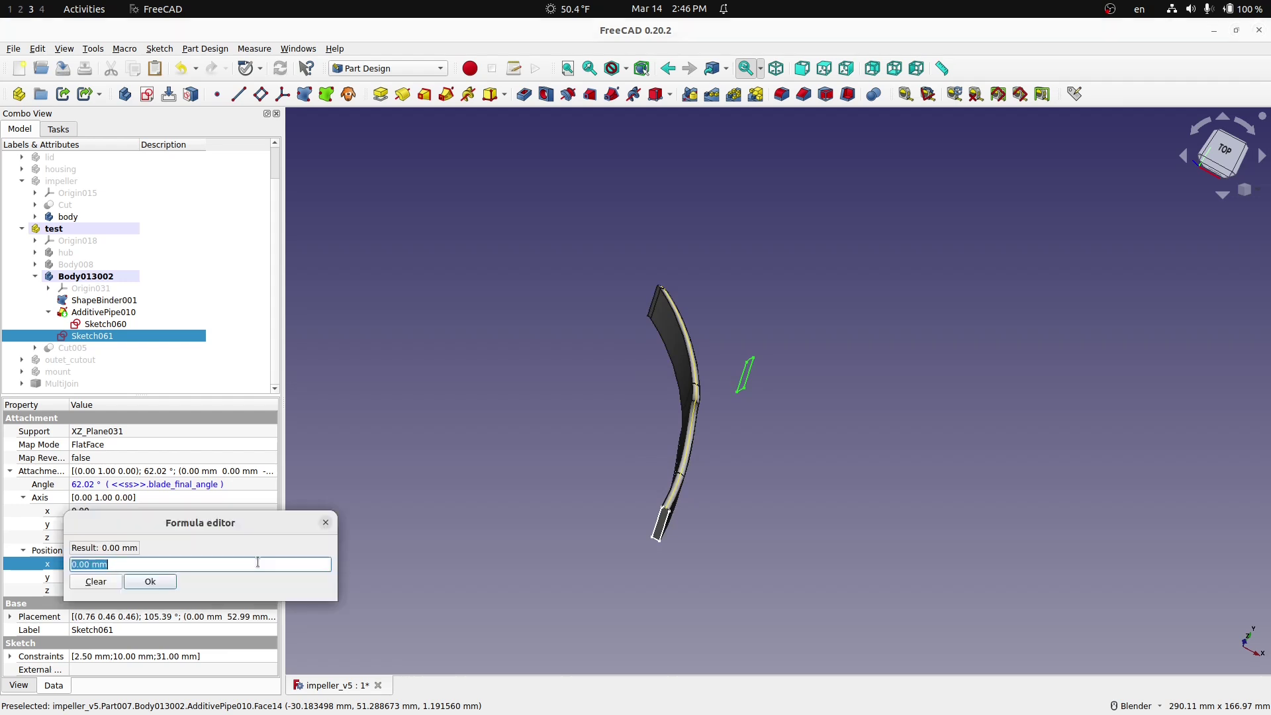
text(-)
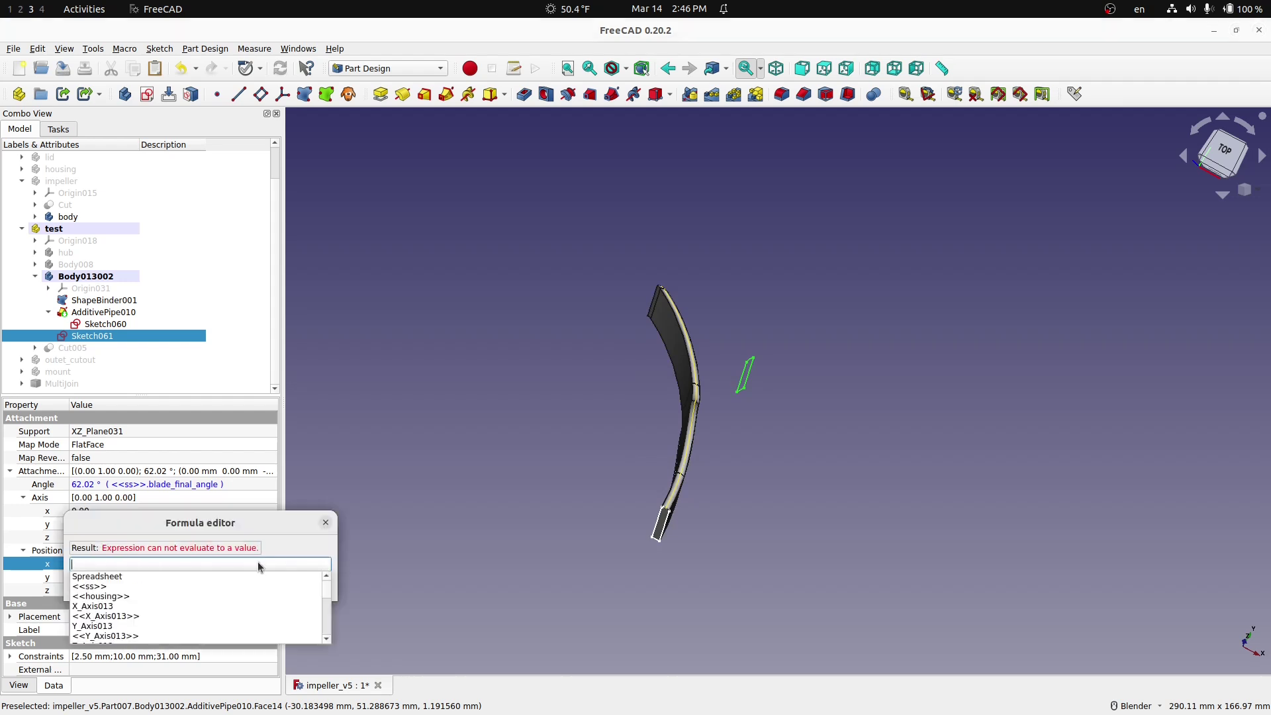
text(ss.bla)
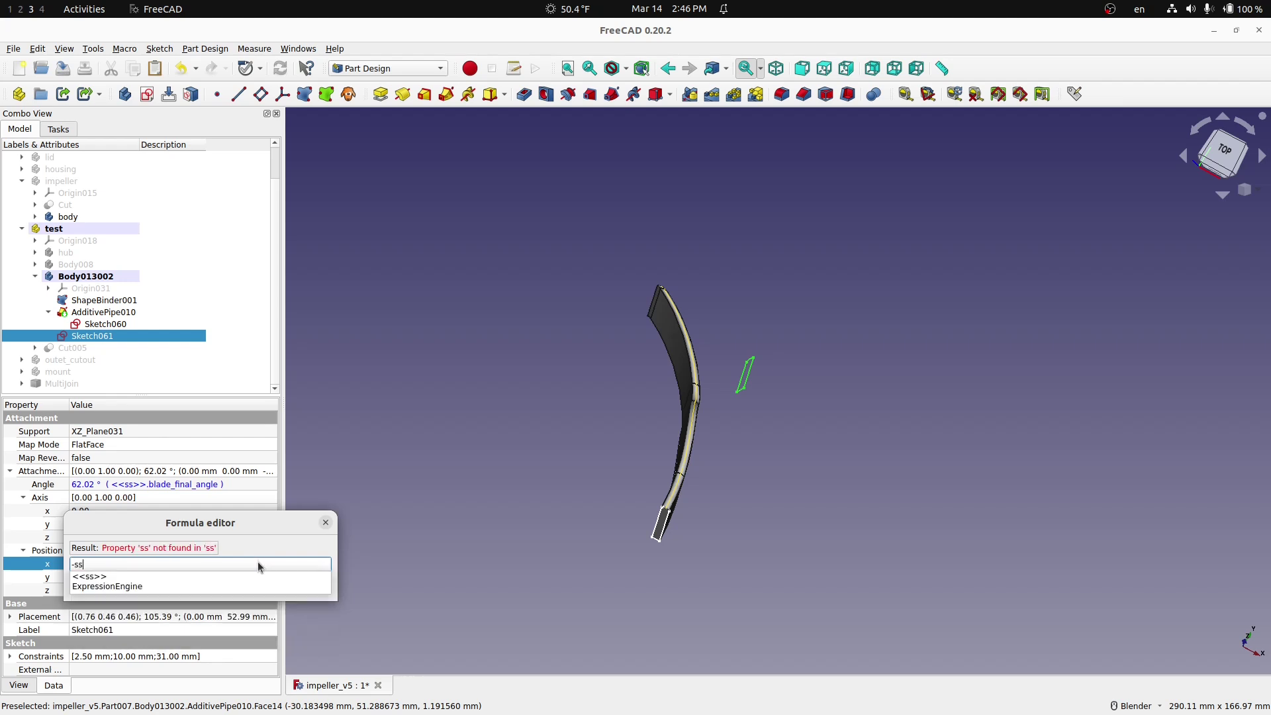
text(_final)
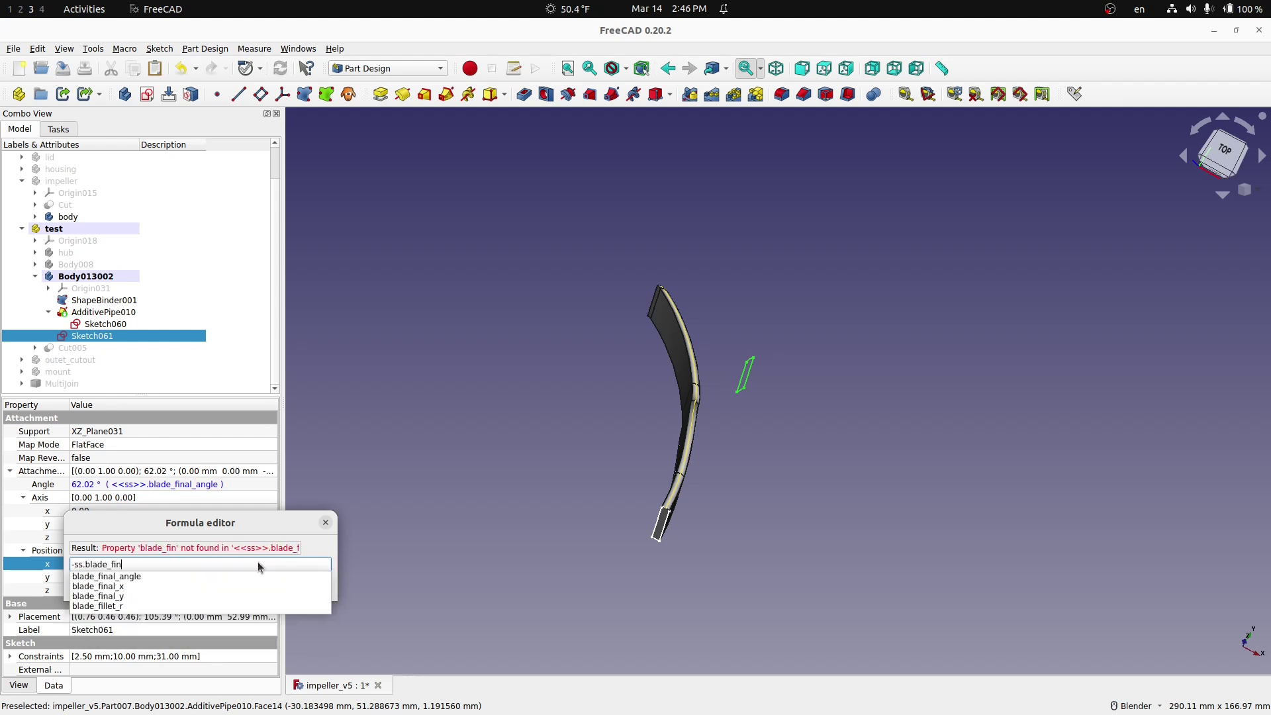
key(Down)
key(Down)
key(Down)
key(Return)
key(Return)
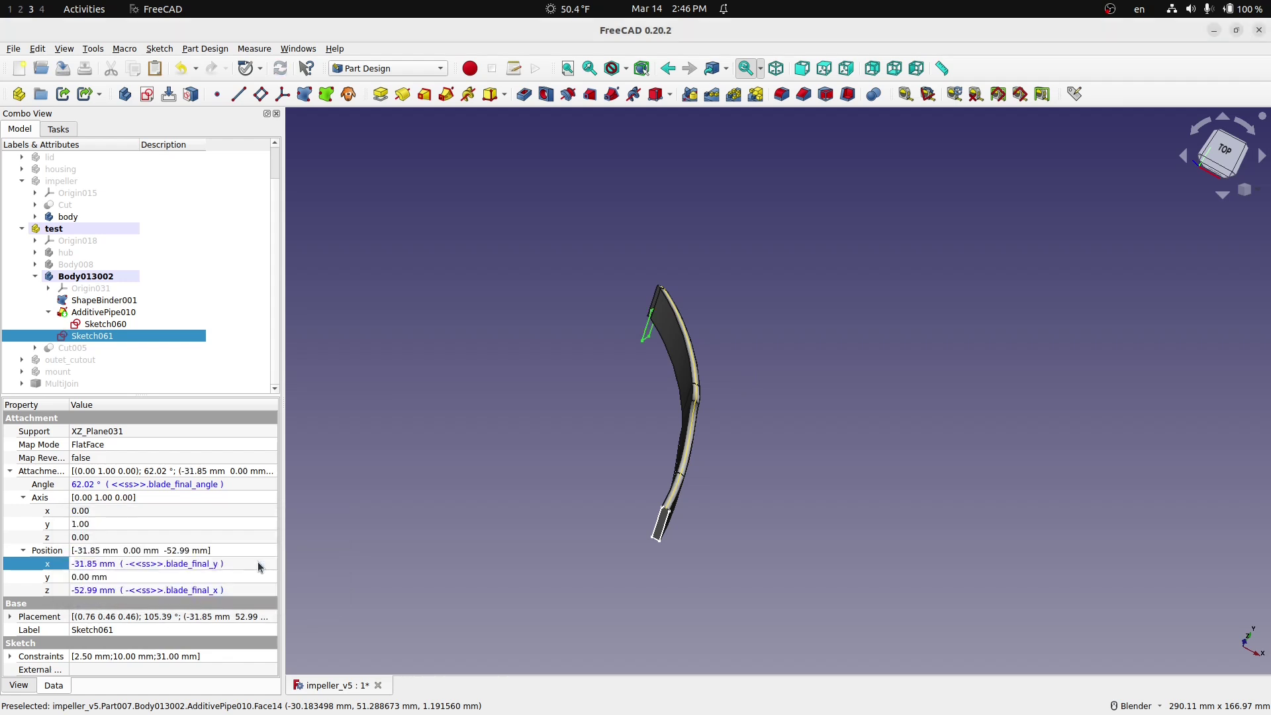
- Drive the y position of Sketch061's attachment offset with the expression <<ss>>.blade_outer_h - <<ss>>.blade_inner_h
middle_drag(574, 479, 616, 391)
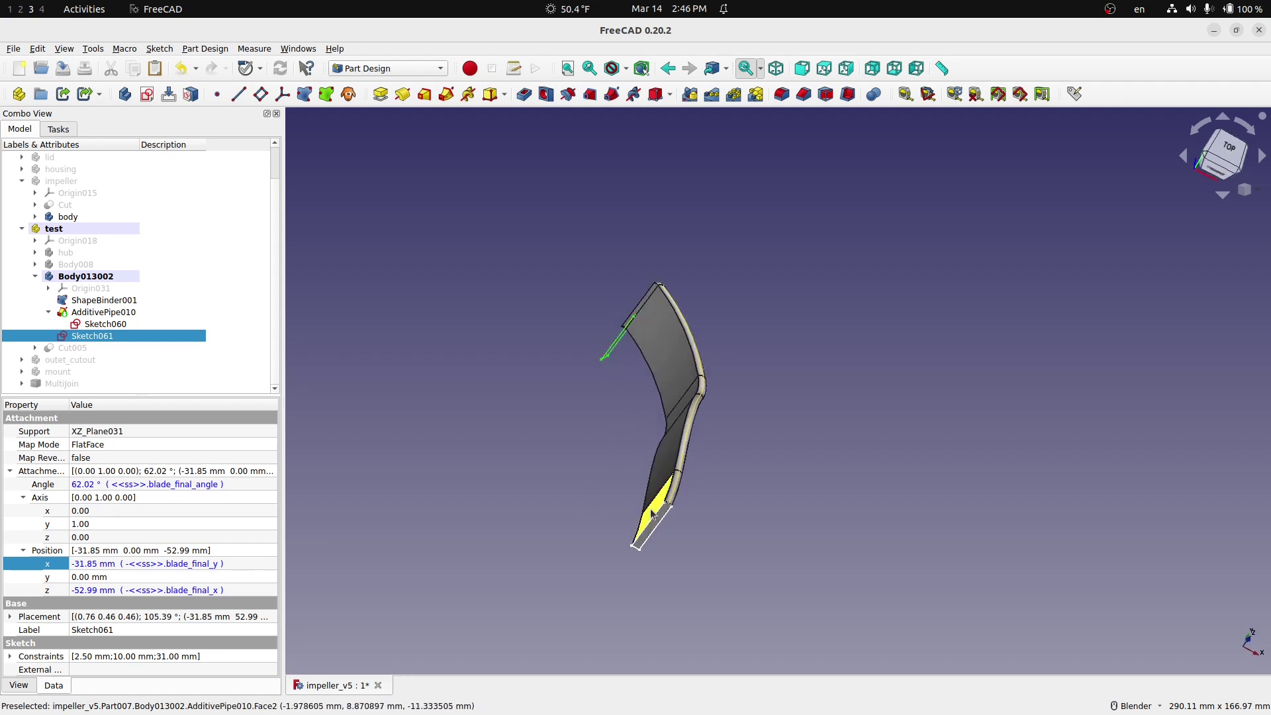
middle_drag(613, 374, 600, 440)
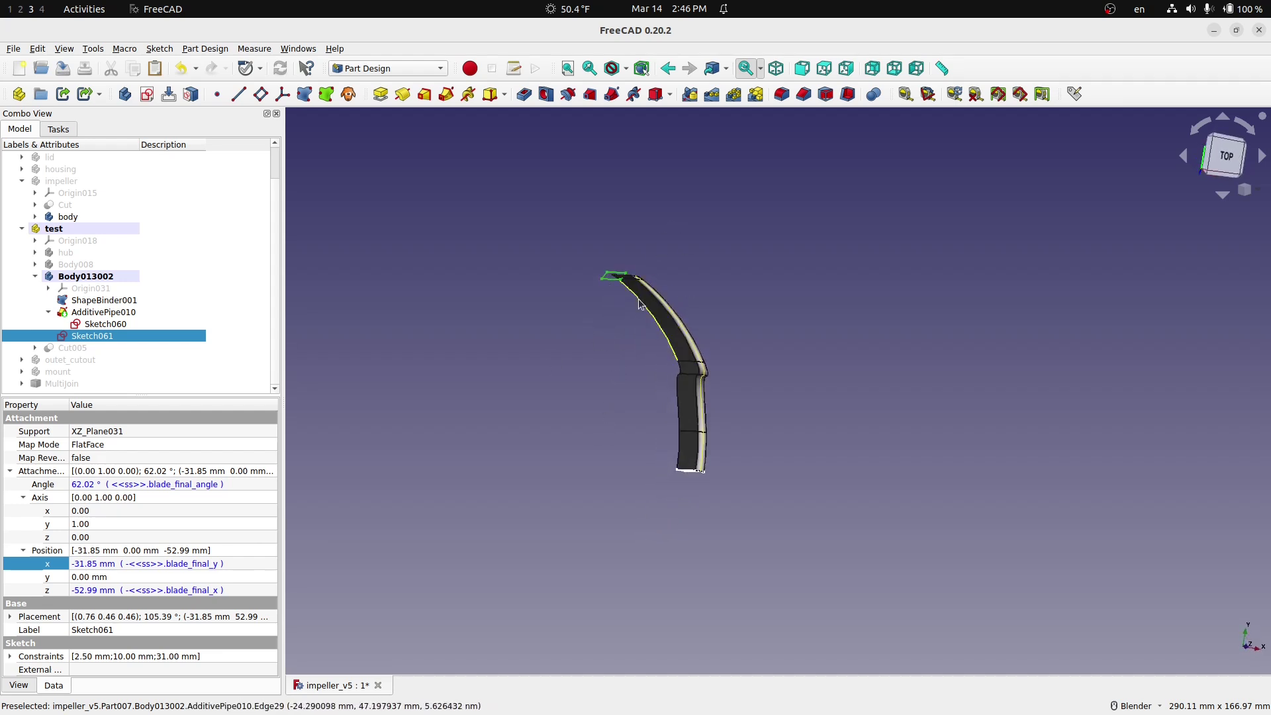
middle_drag(605, 286, 684, 265)
mouse_move(614, 373)
middle_down()
mouse_move(619, 426)
mouse_move(644, 393)
mouse_move(631, 371)
middle_up()
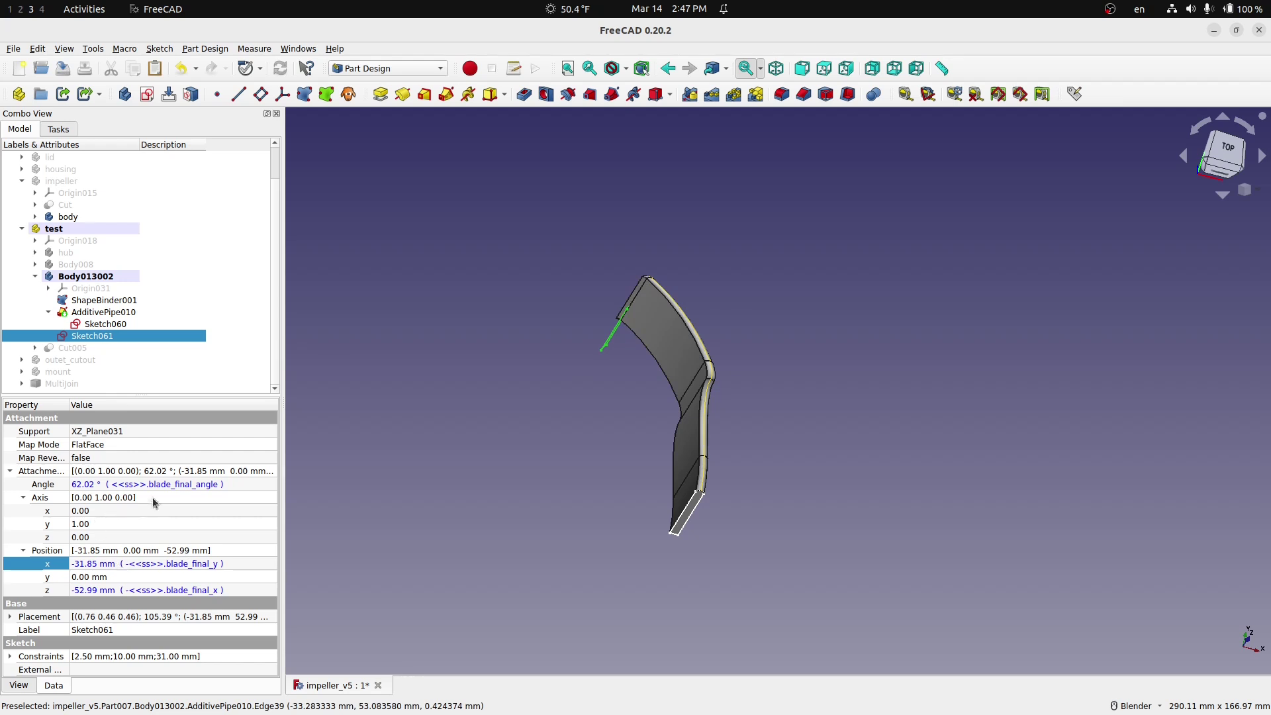
click(121, 577)
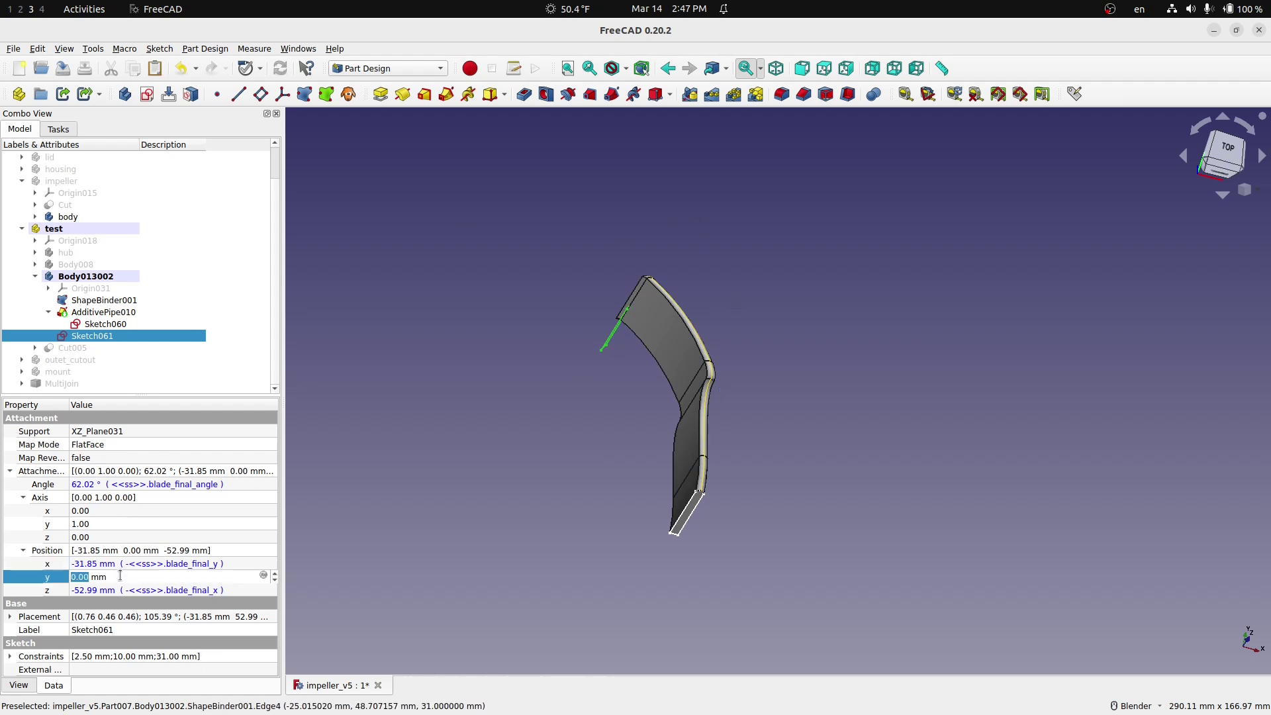
key(equal)
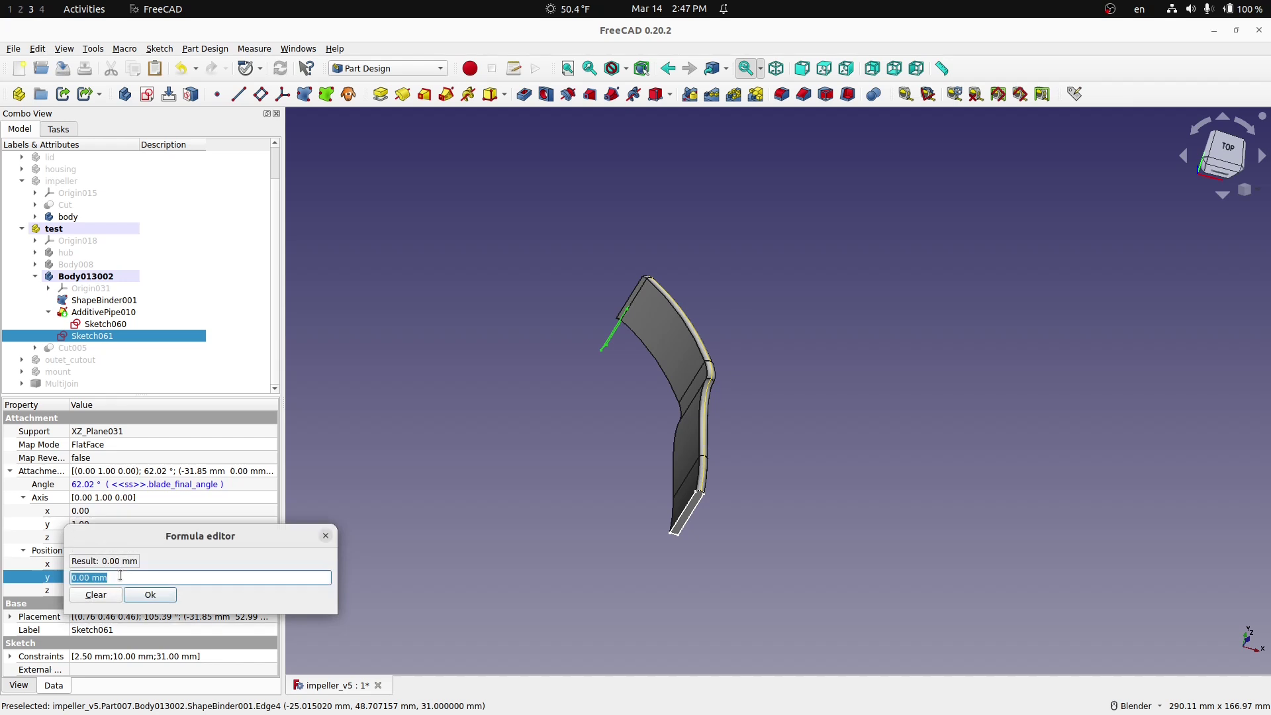
text(ss.bal)
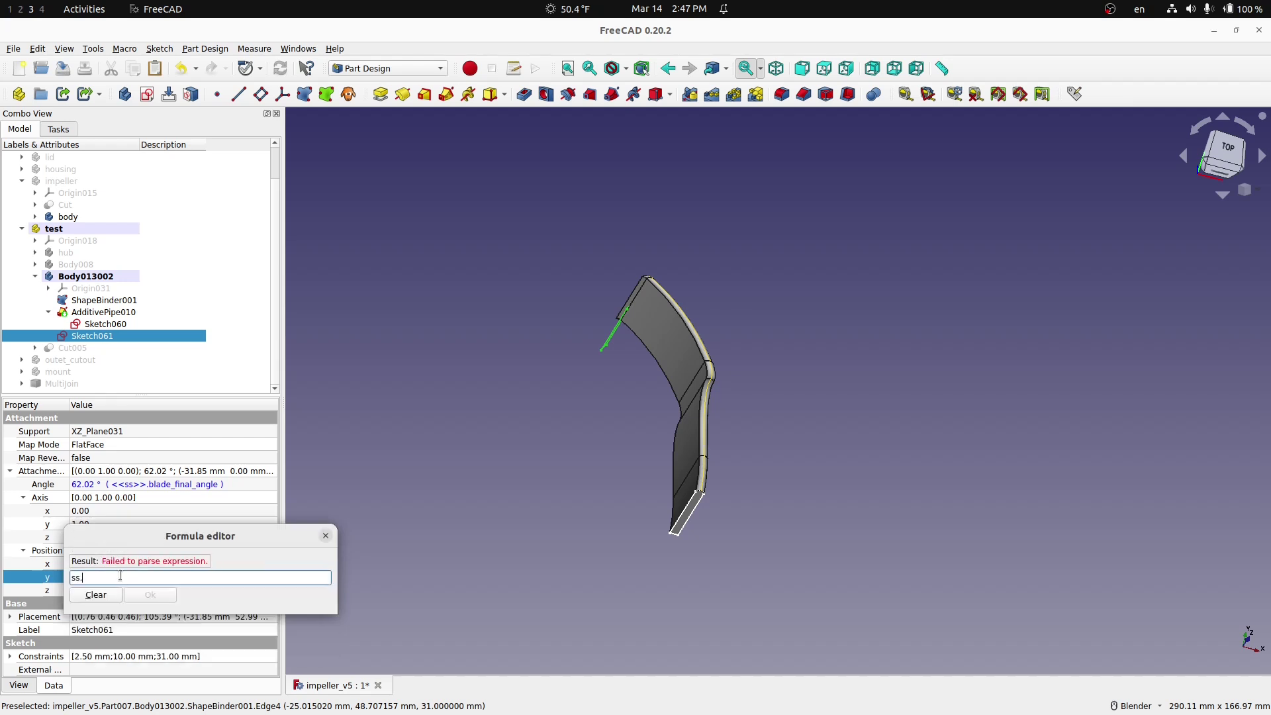
key(BackSpace)
key(BackSpace)
text(la)
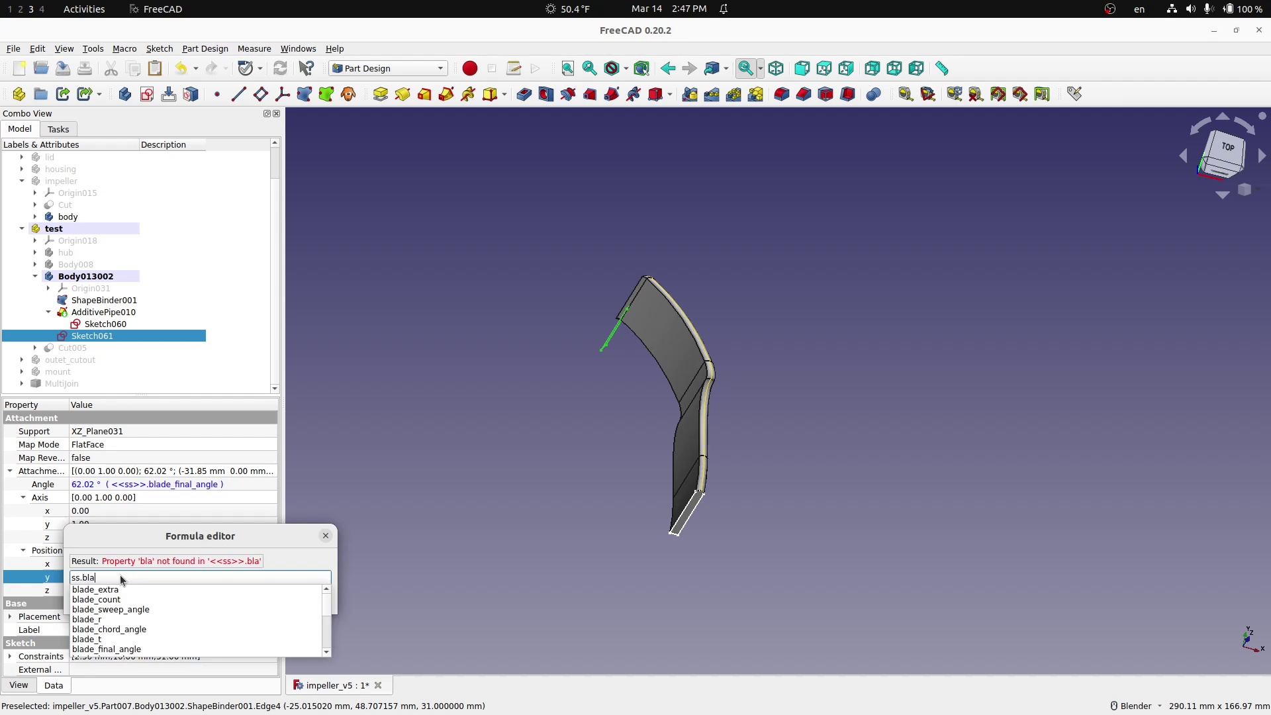
text(de_outer_)
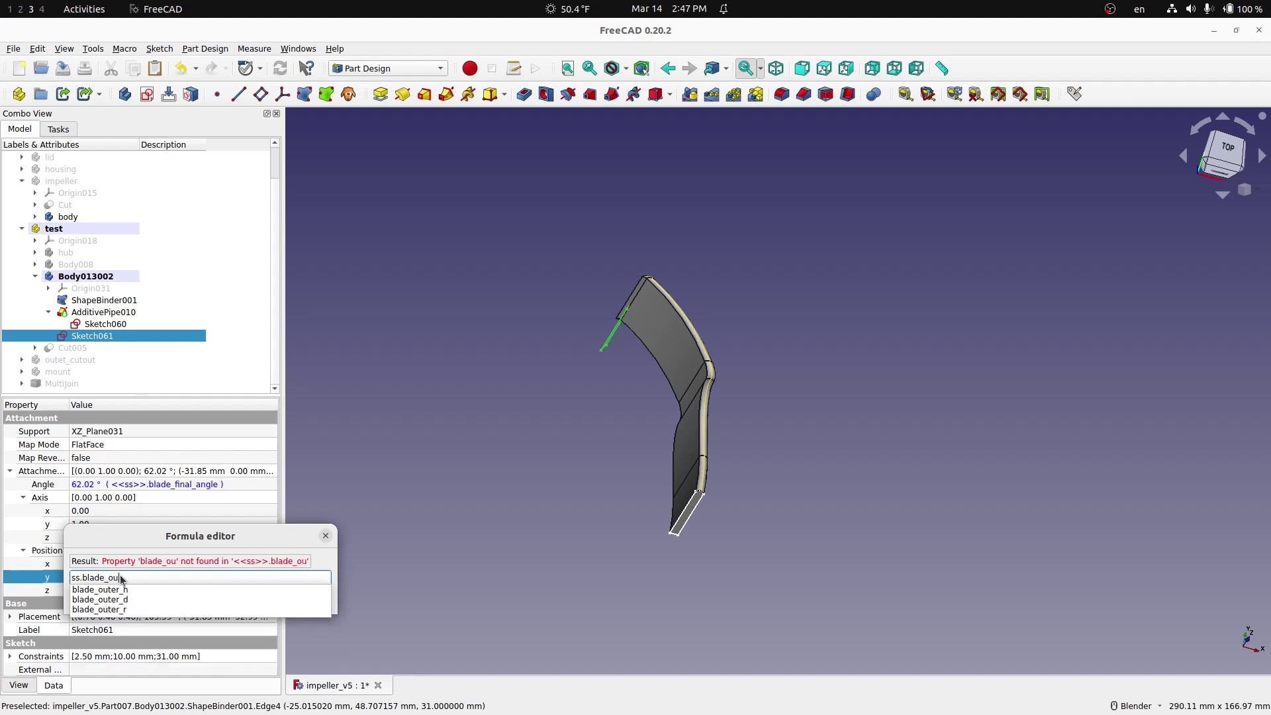
key(Down)
text(-)
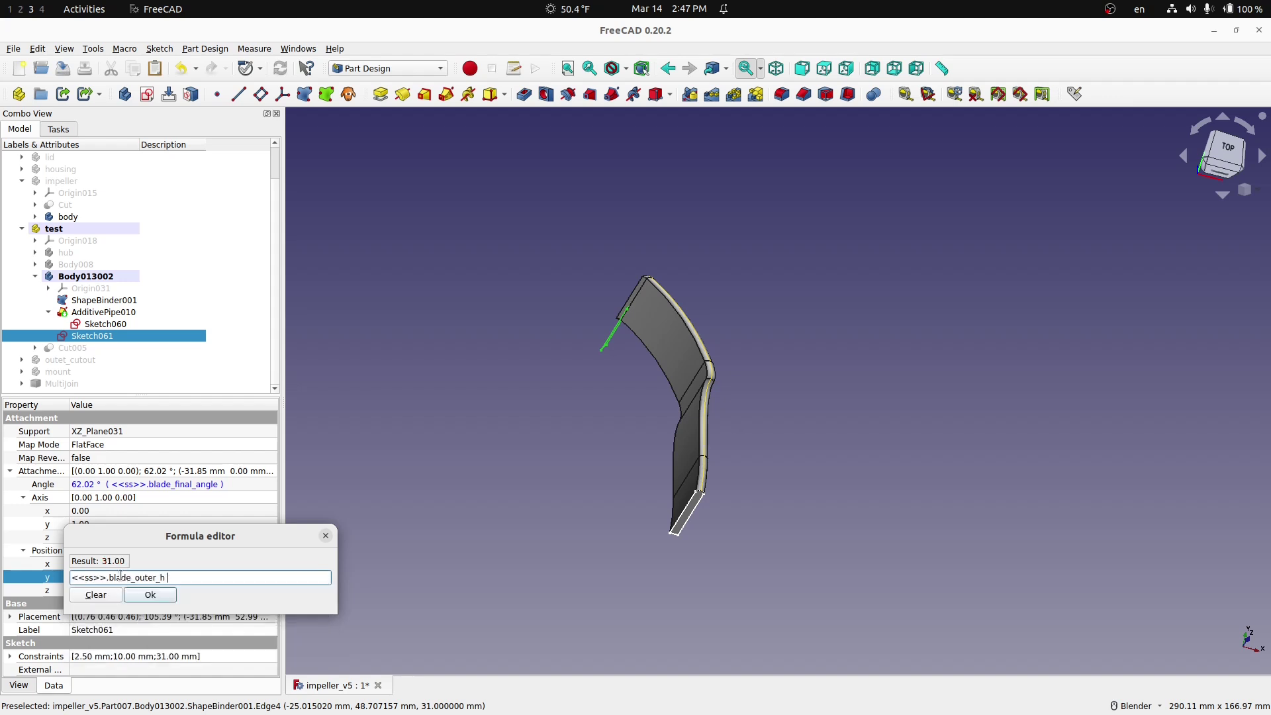
text( ss.)
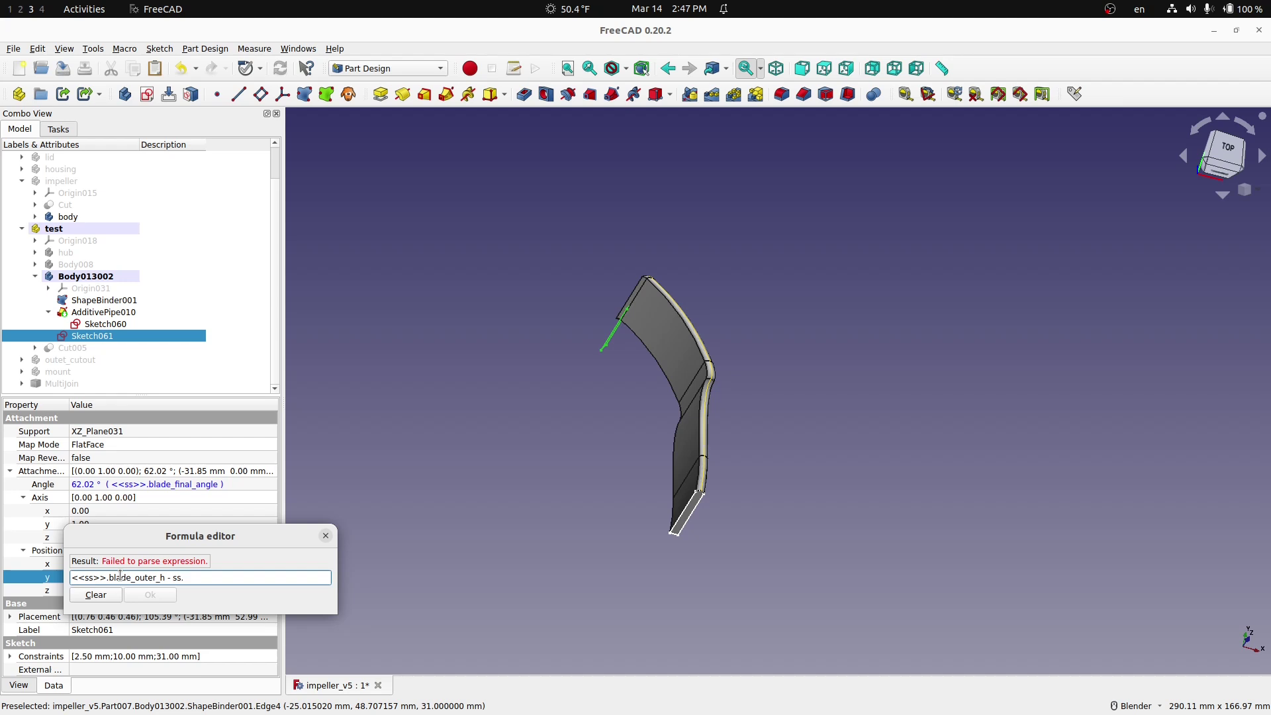
text(blade_)
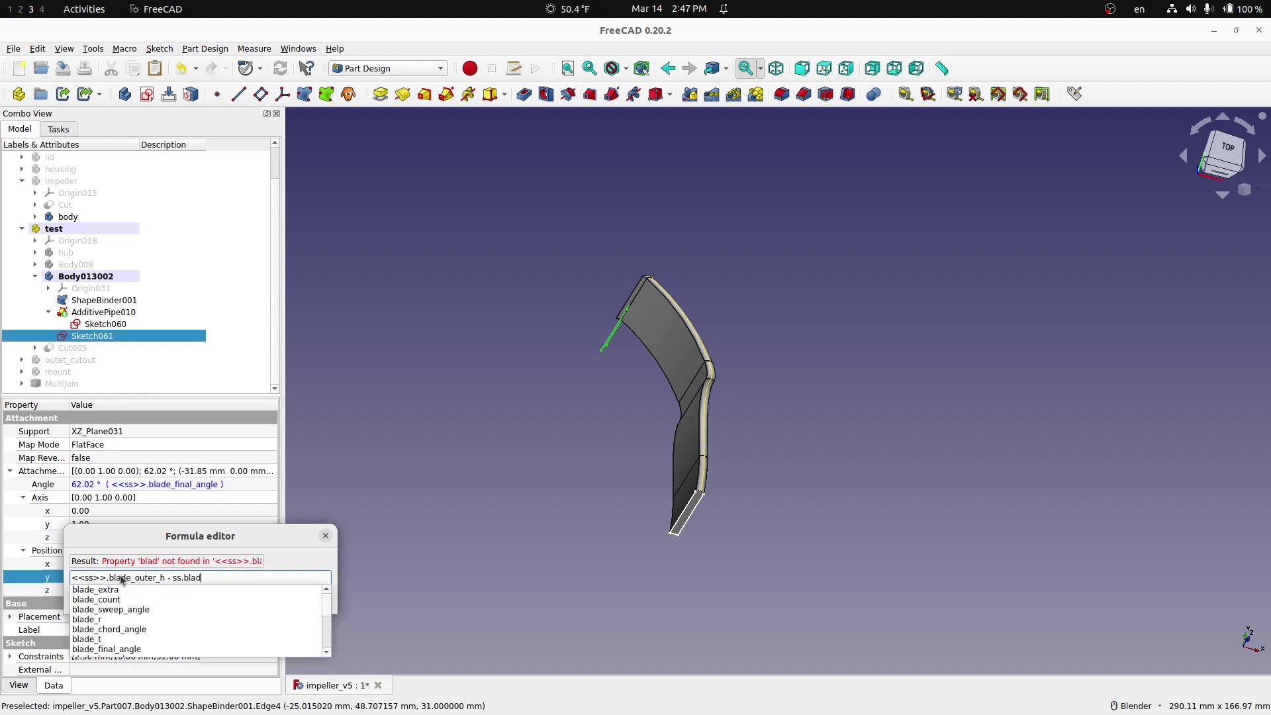
text(out)
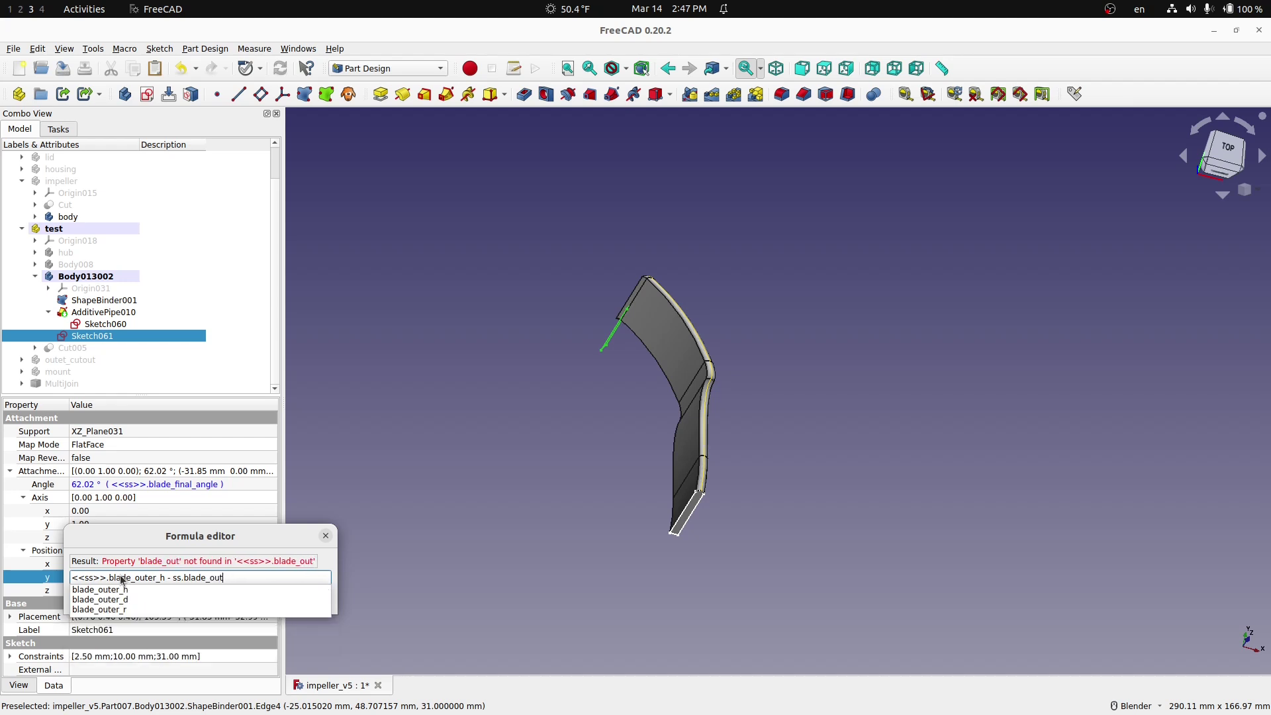
key(BackSpace)
key(BackSpace)
key(BackSpace)
text(inn)
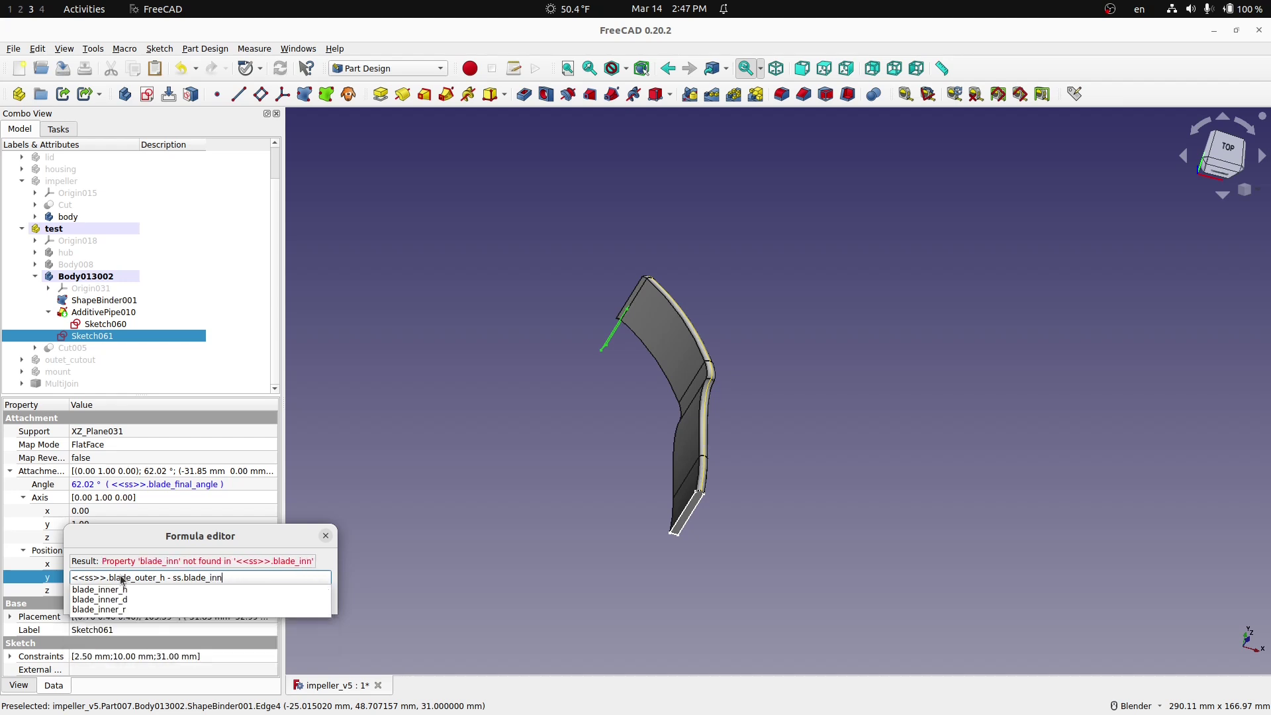
key(Down)
key(Return)
key(Return)
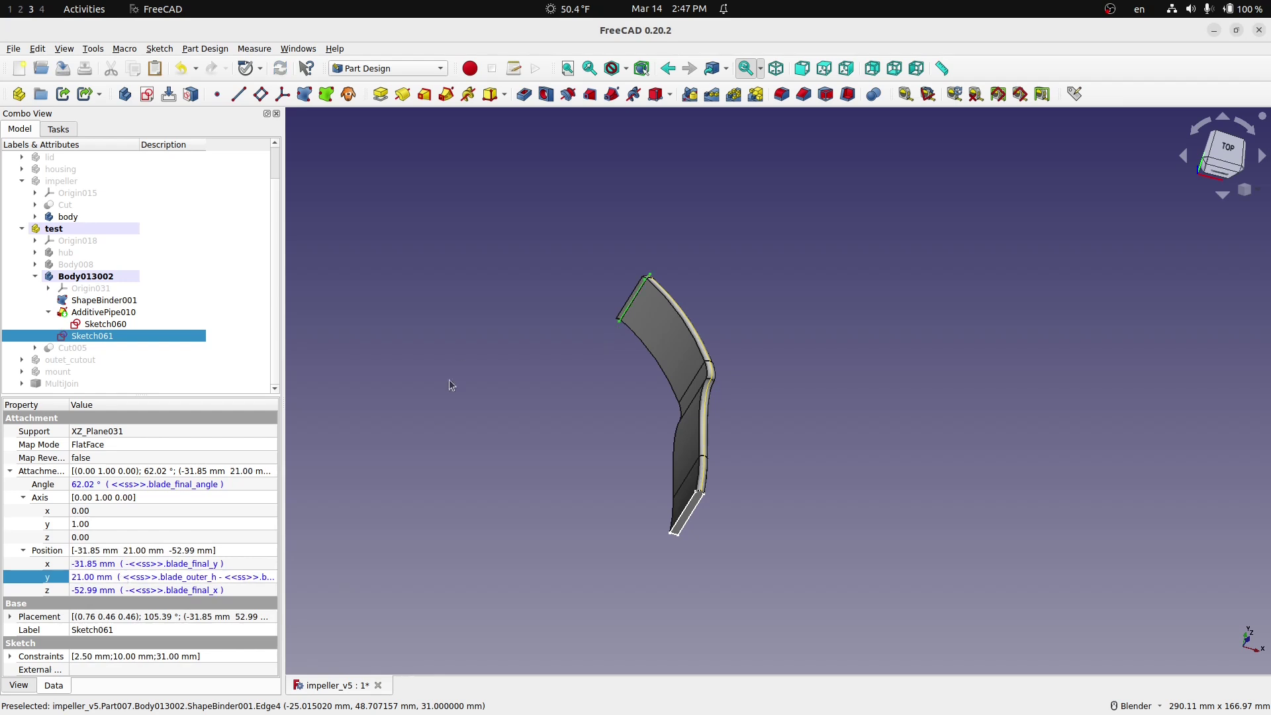
- Change AdditivePipe010's section transform mode to Multisection and add Sketch061 at the blade's outer end as a section
middle_drag(657, 306, 599, 272)
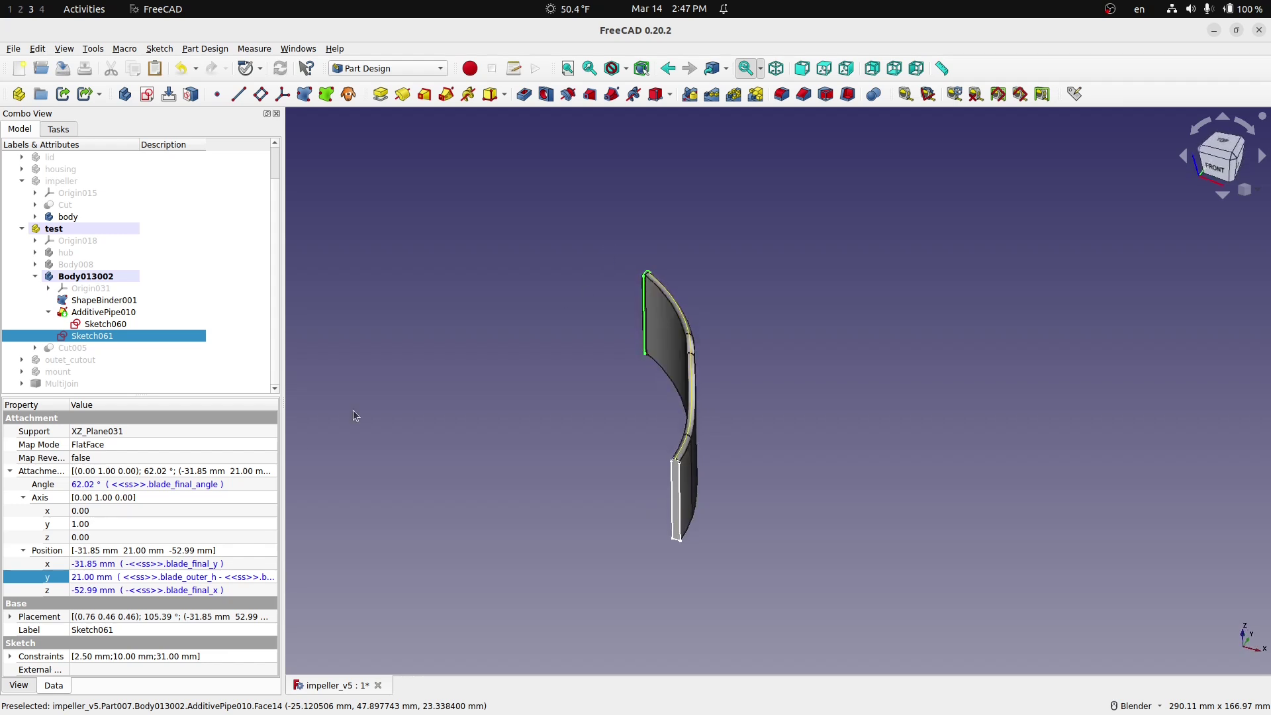
click(89, 313)
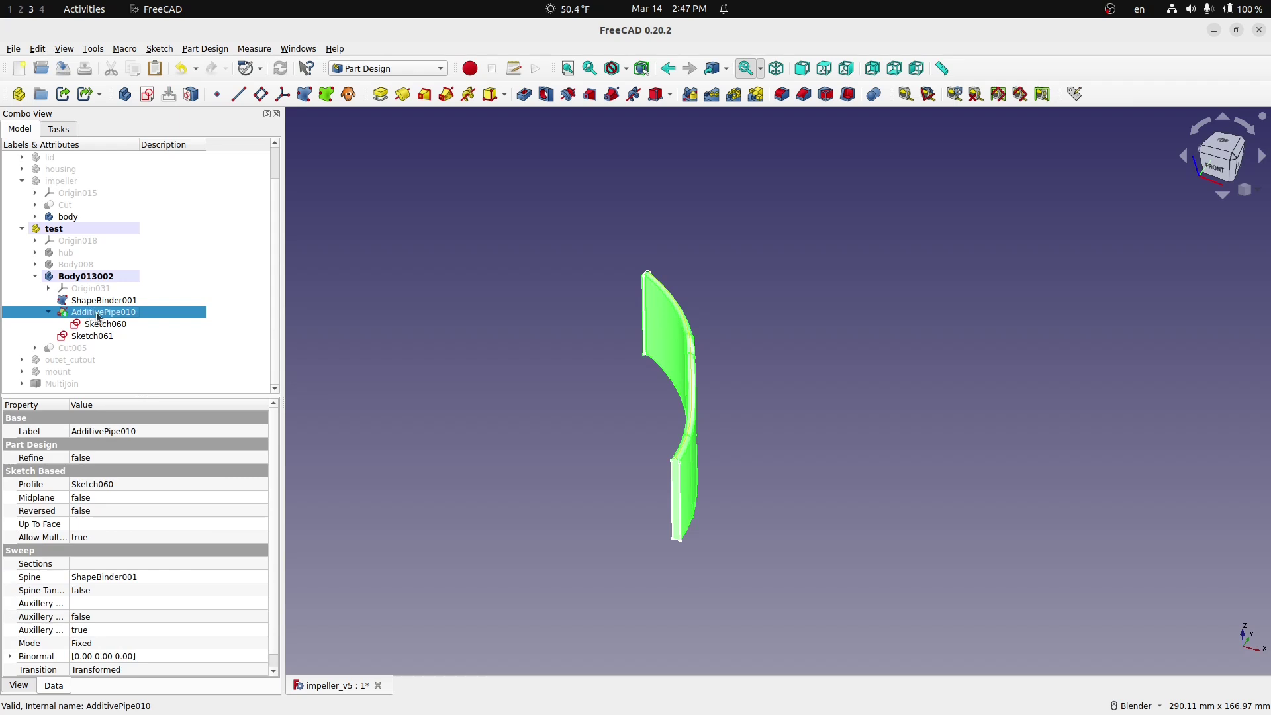
double_click(97, 314)
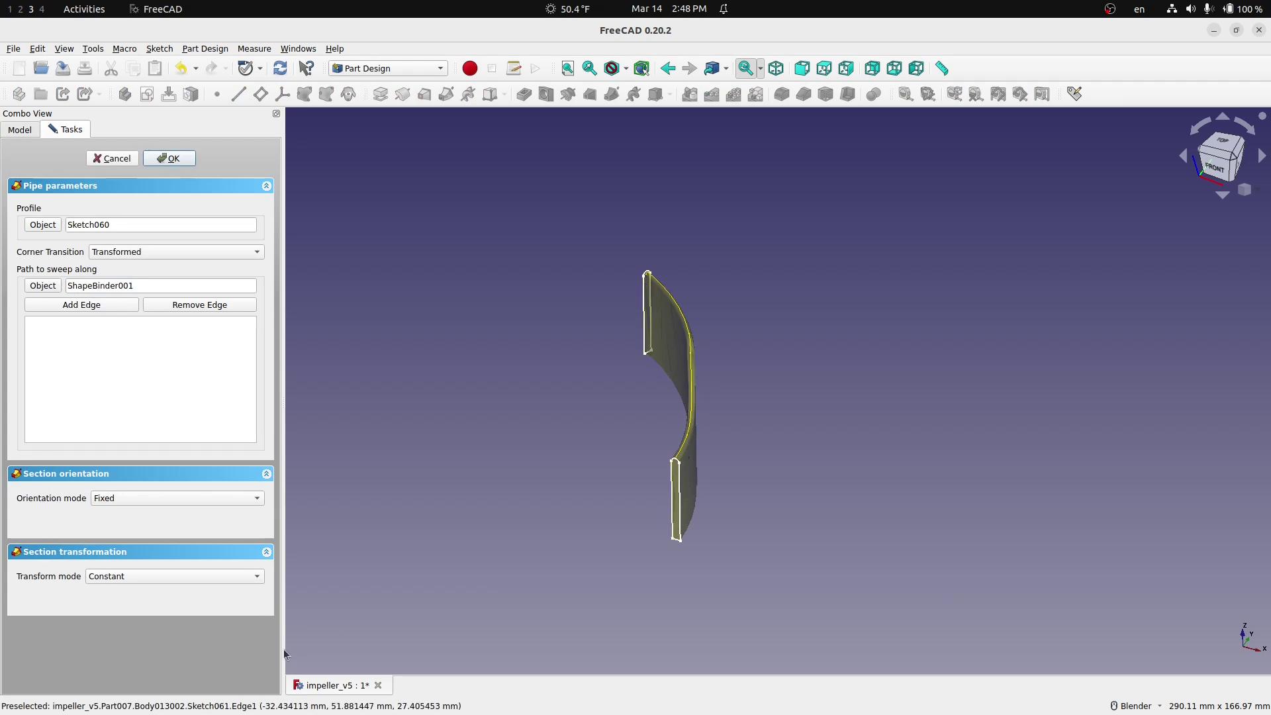
click(190, 575)
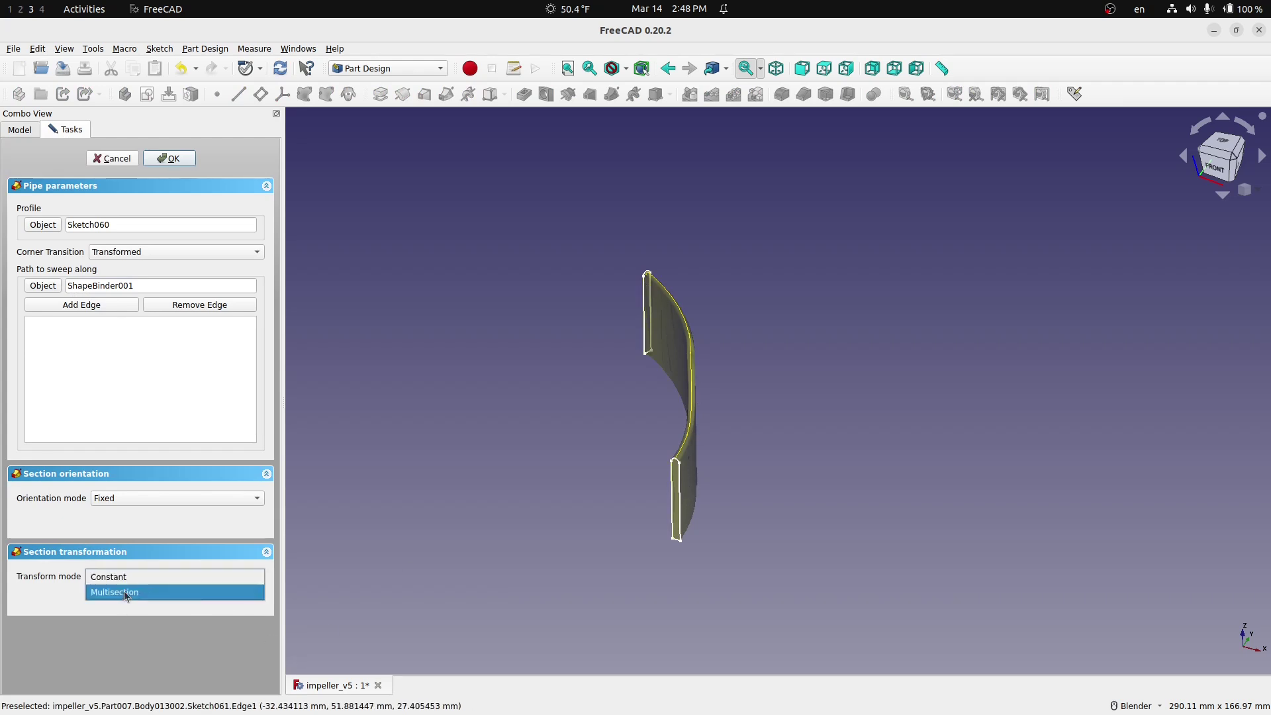
click(127, 593)
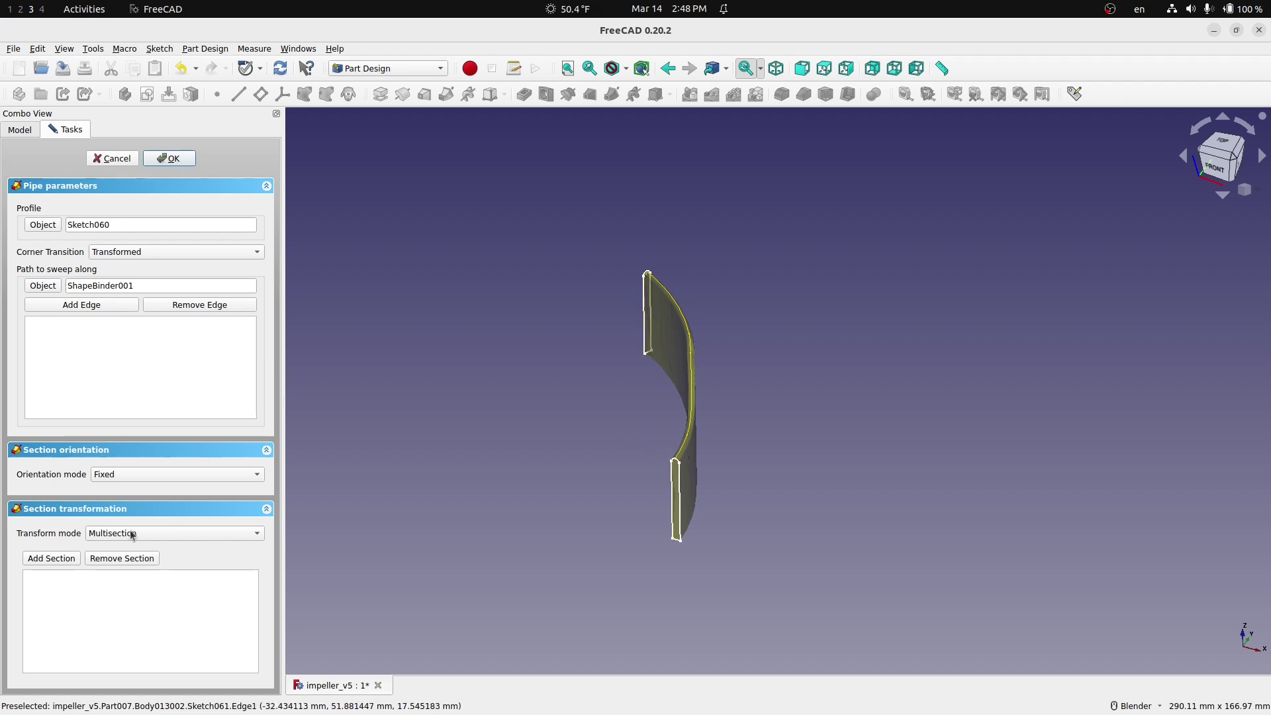
click(59, 559)
click(647, 306)
click(171, 158)
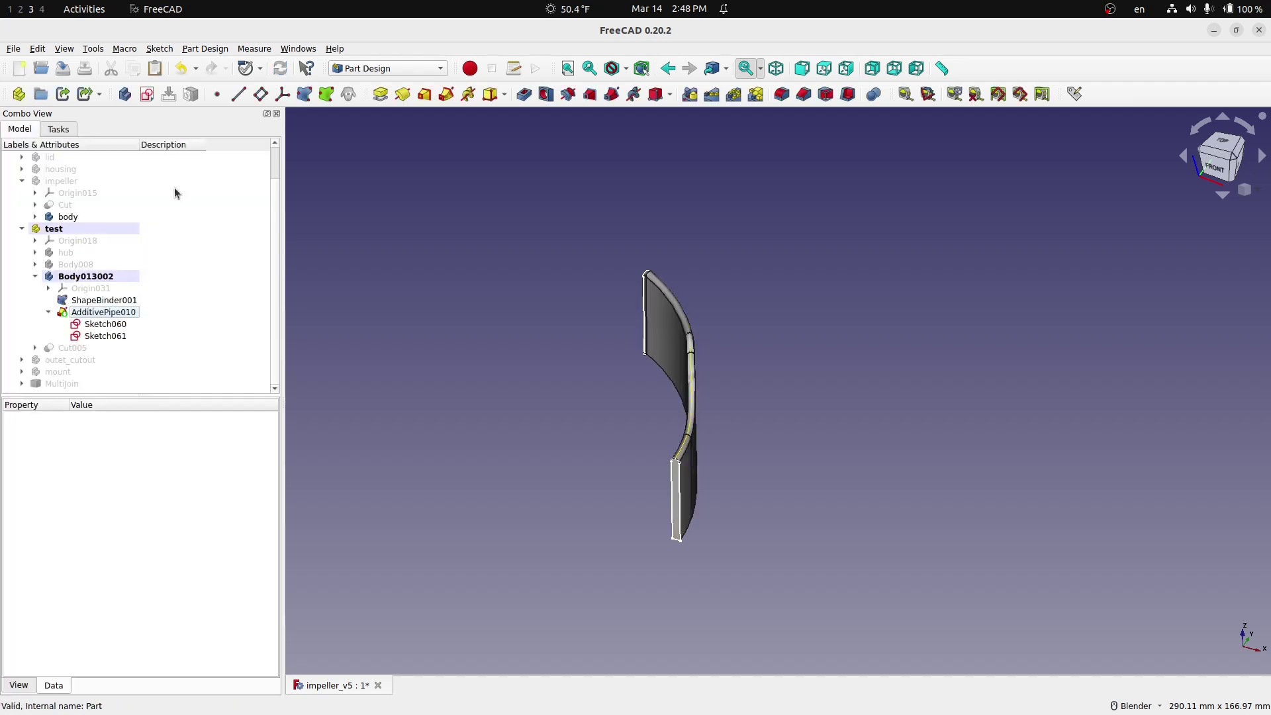
- Examine the multisection blade sweep from above and from the side, checking its shape between the two profile sketches
middle_drag(593, 387, 646, 482)
scroll(646, 292, up, 5)
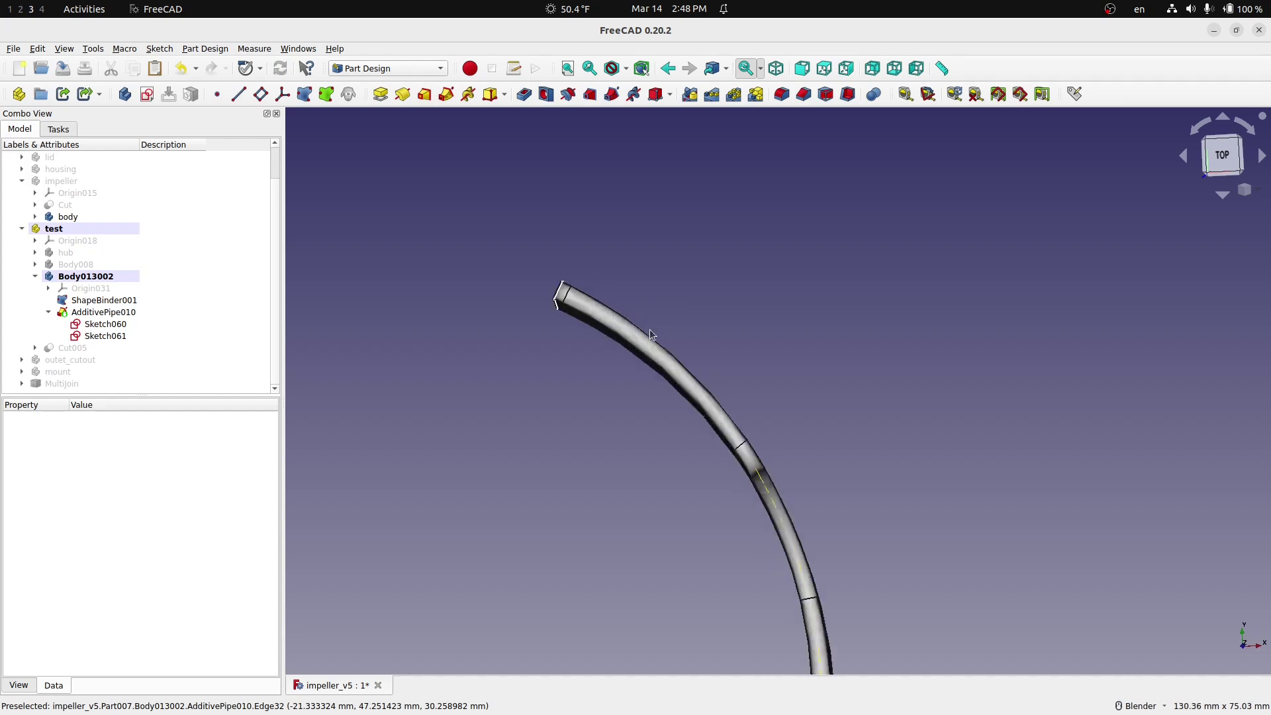
scroll(708, 394, down, 1)
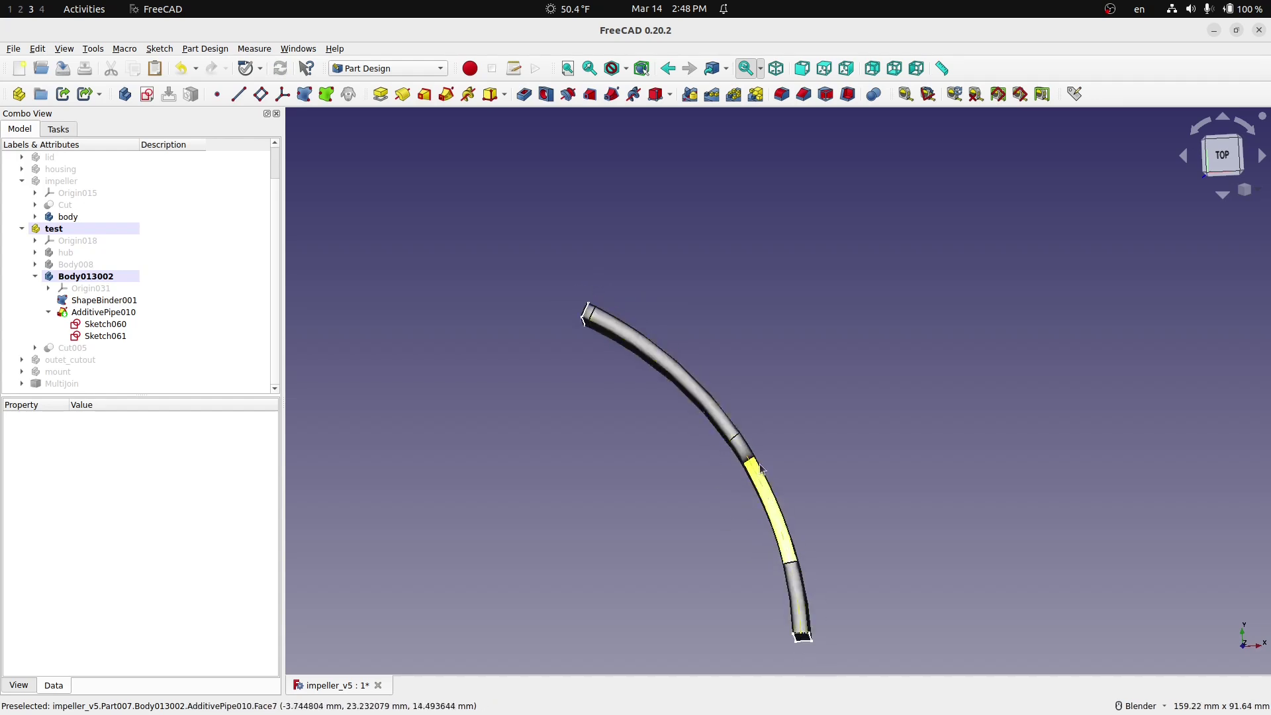
middle_drag(629, 558, 614, 522)
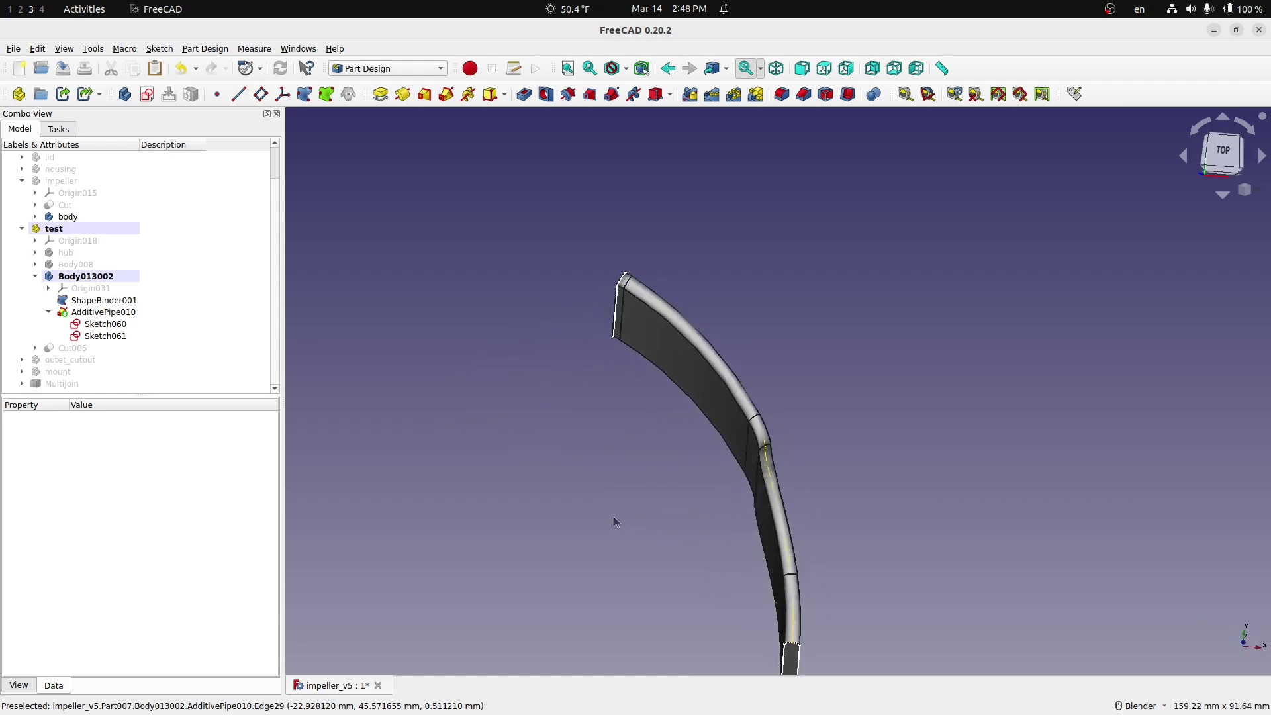
middle_drag(615, 305, 700, 466)
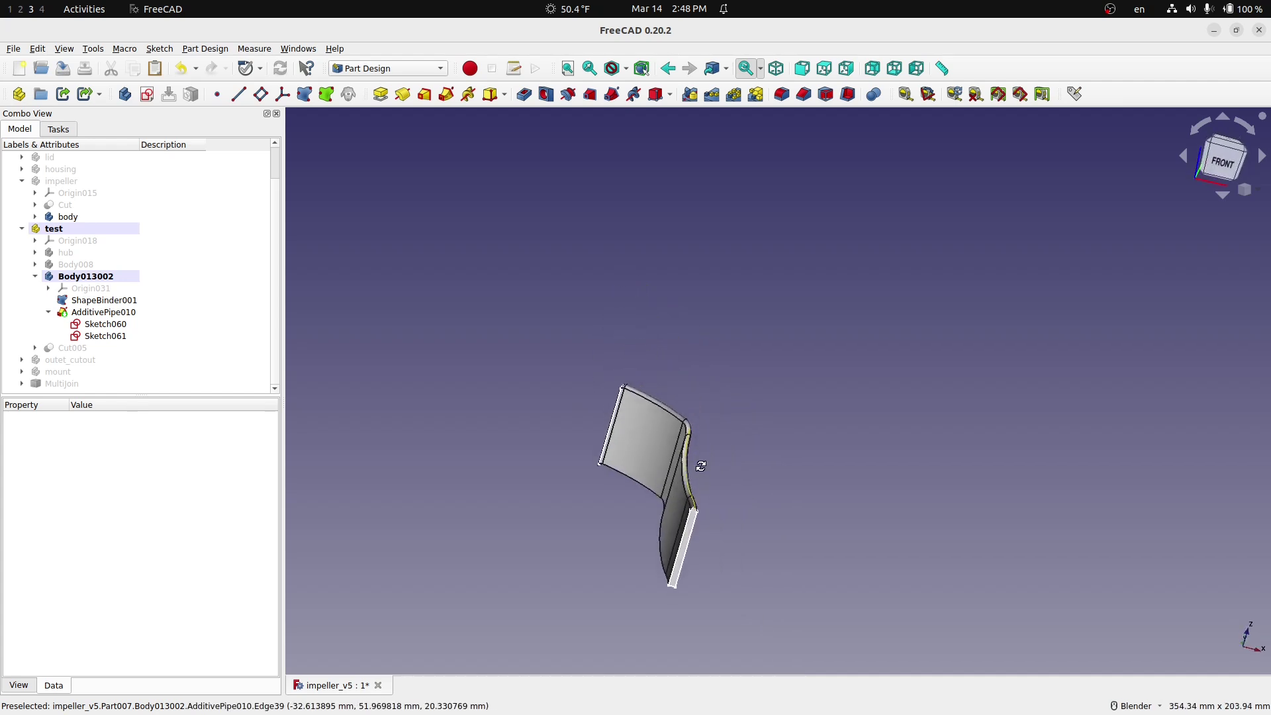
middle_drag(446, 419, 709, 485)
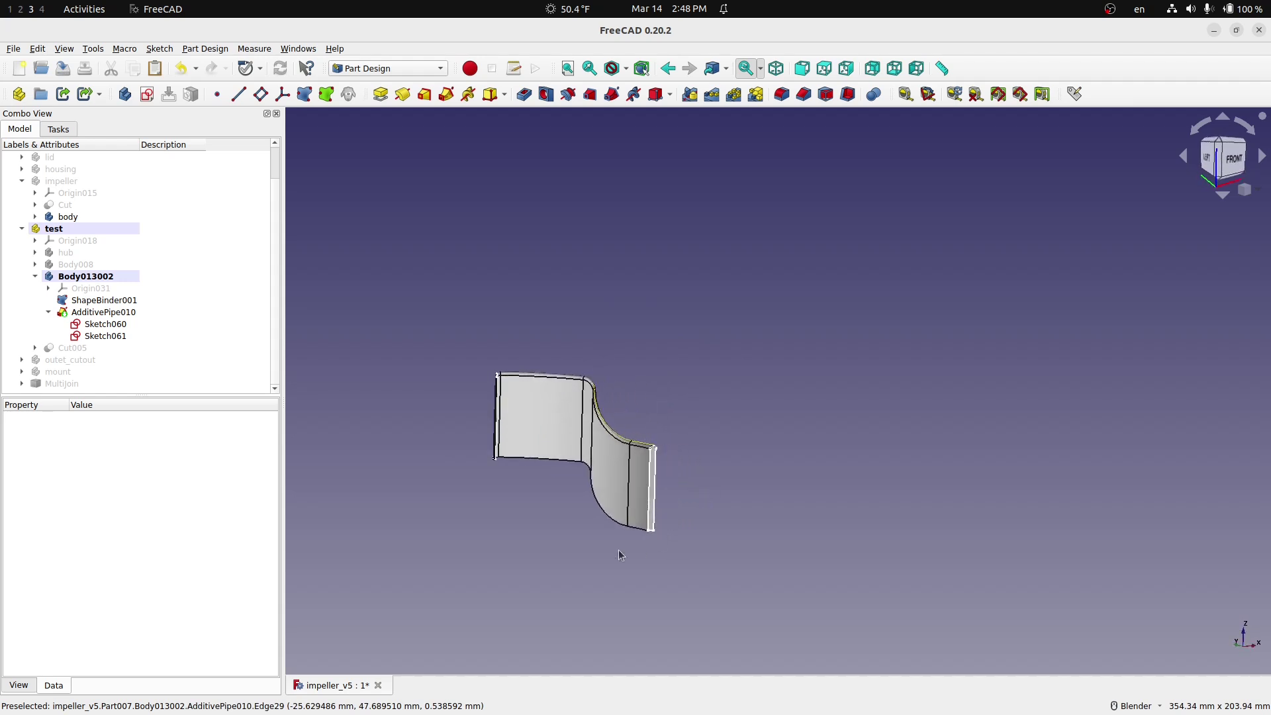
scroll(607, 553, up, 3)
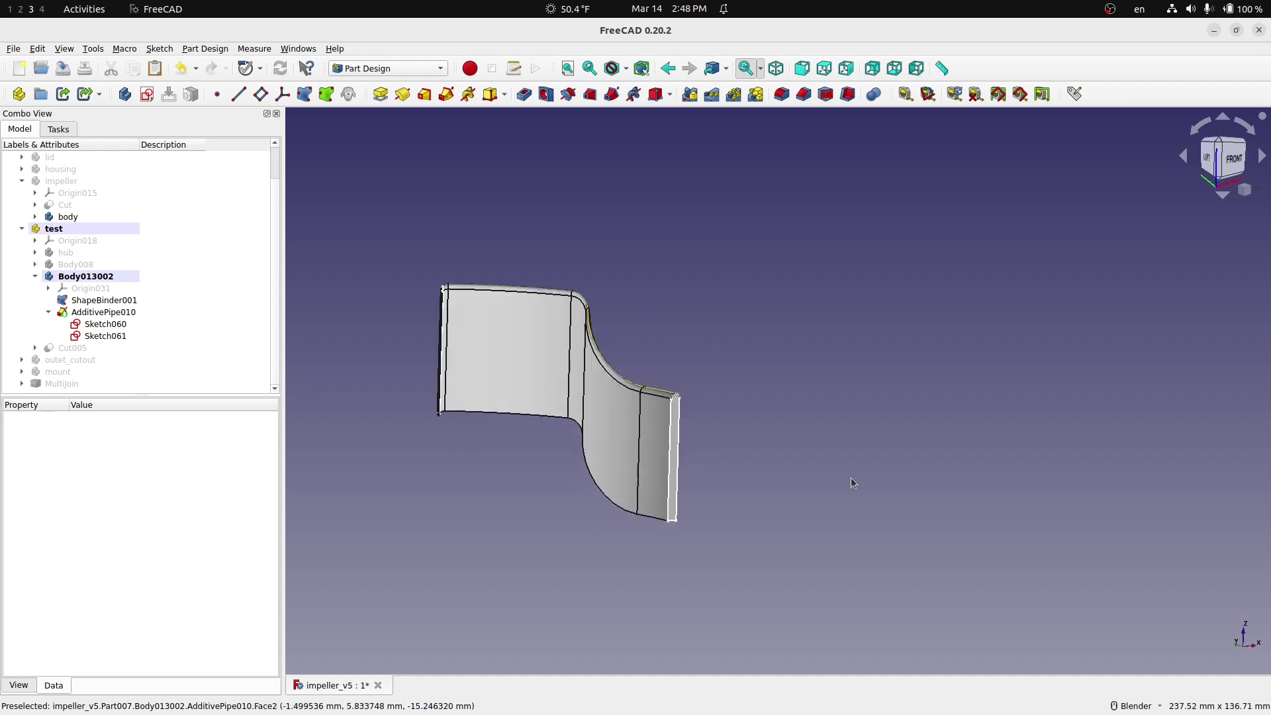
- Examine the multisection blade from several angles, checking its curved face and the vertical edge at its outer end
middle_drag(747, 495, 797, 471)
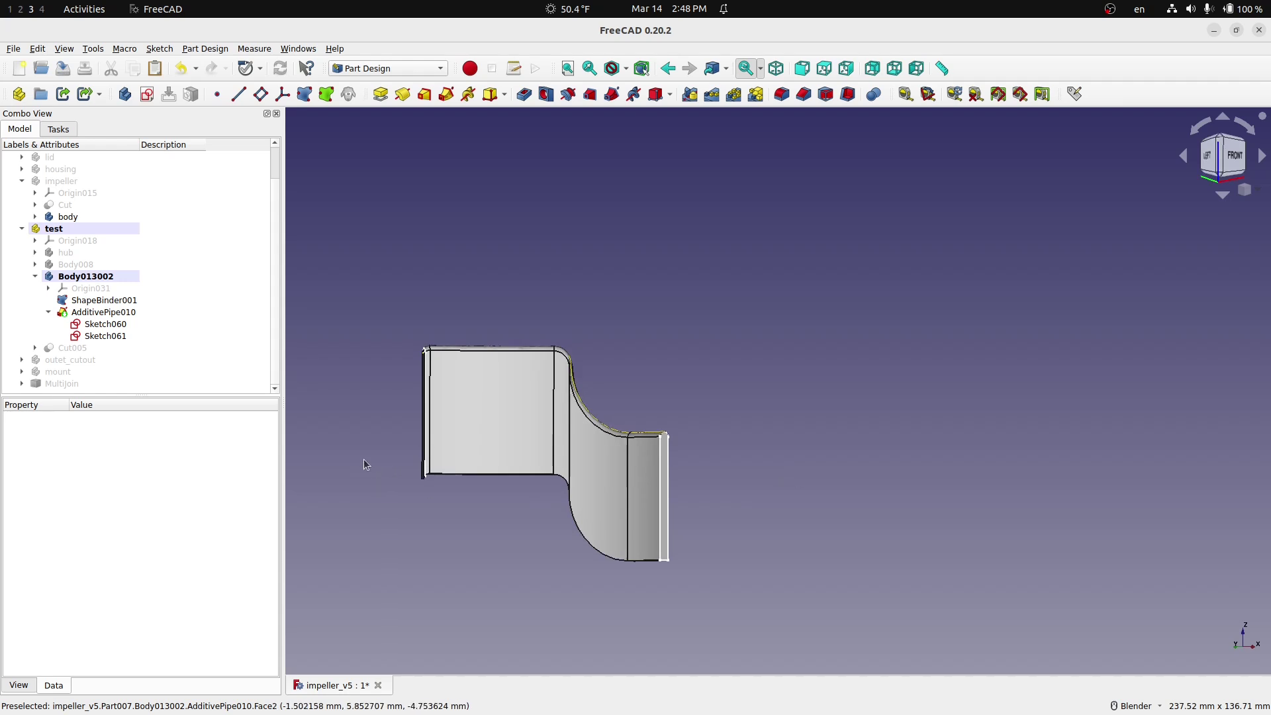
click(439, 468)
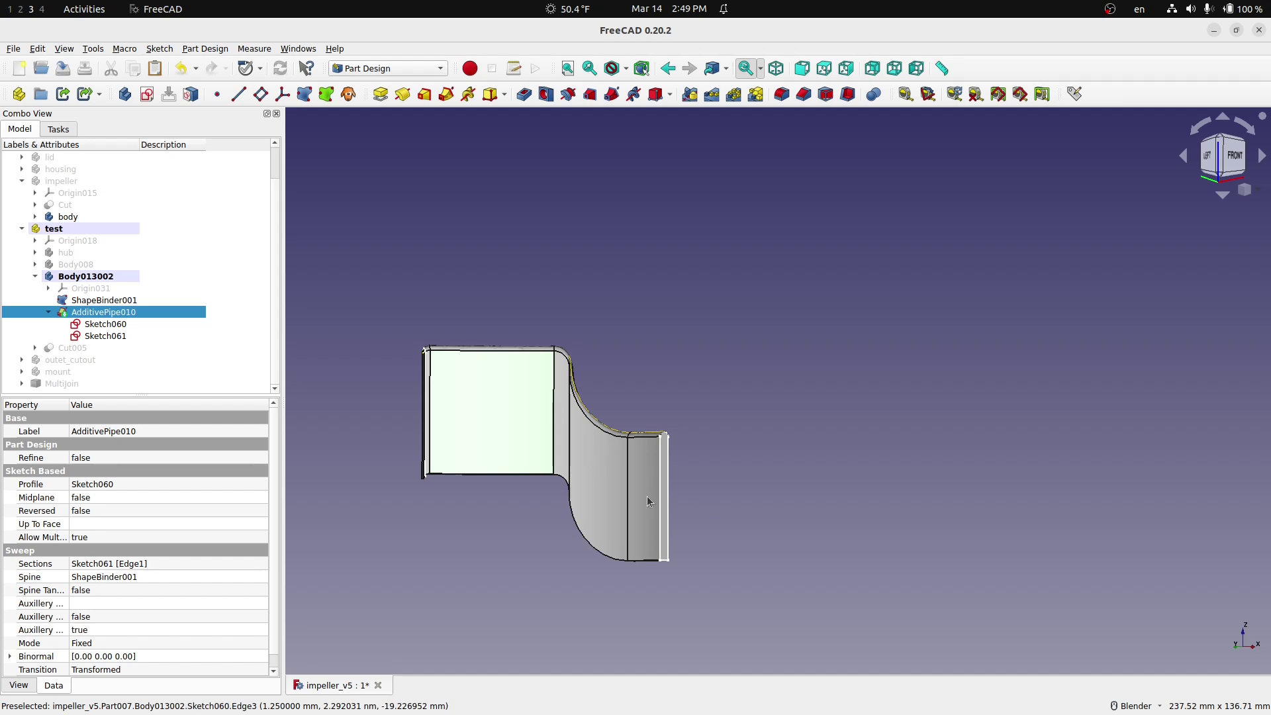
middle_drag(618, 335, 486, 405)
scroll(371, 339, down, 3)
scroll(358, 272, up, 4)
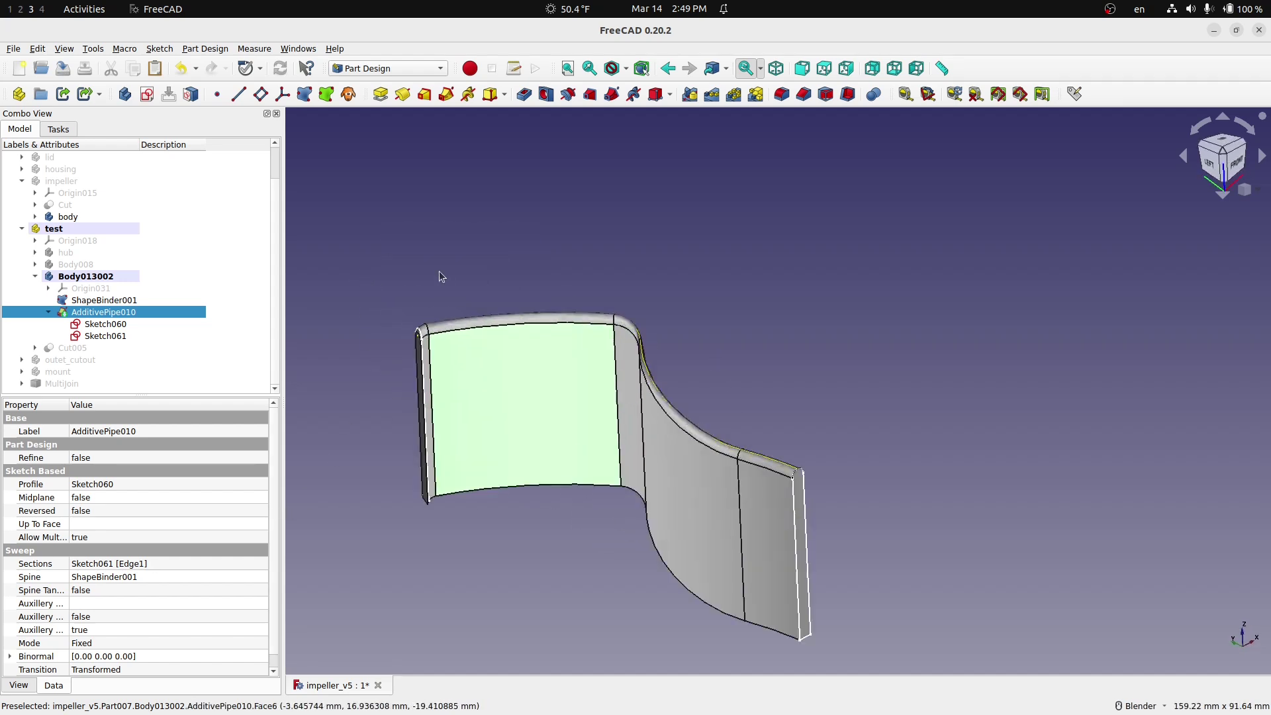
middle_drag(440, 274, 468, 304)
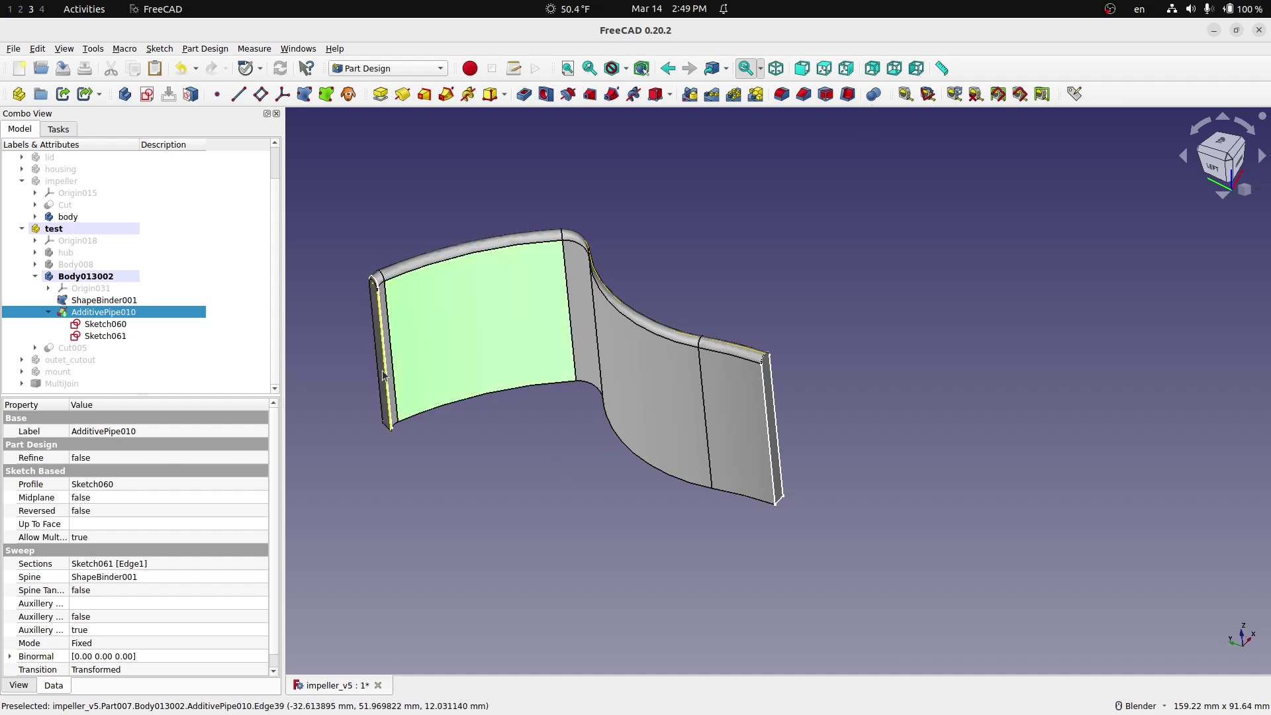
scroll(405, 447, up, 2)
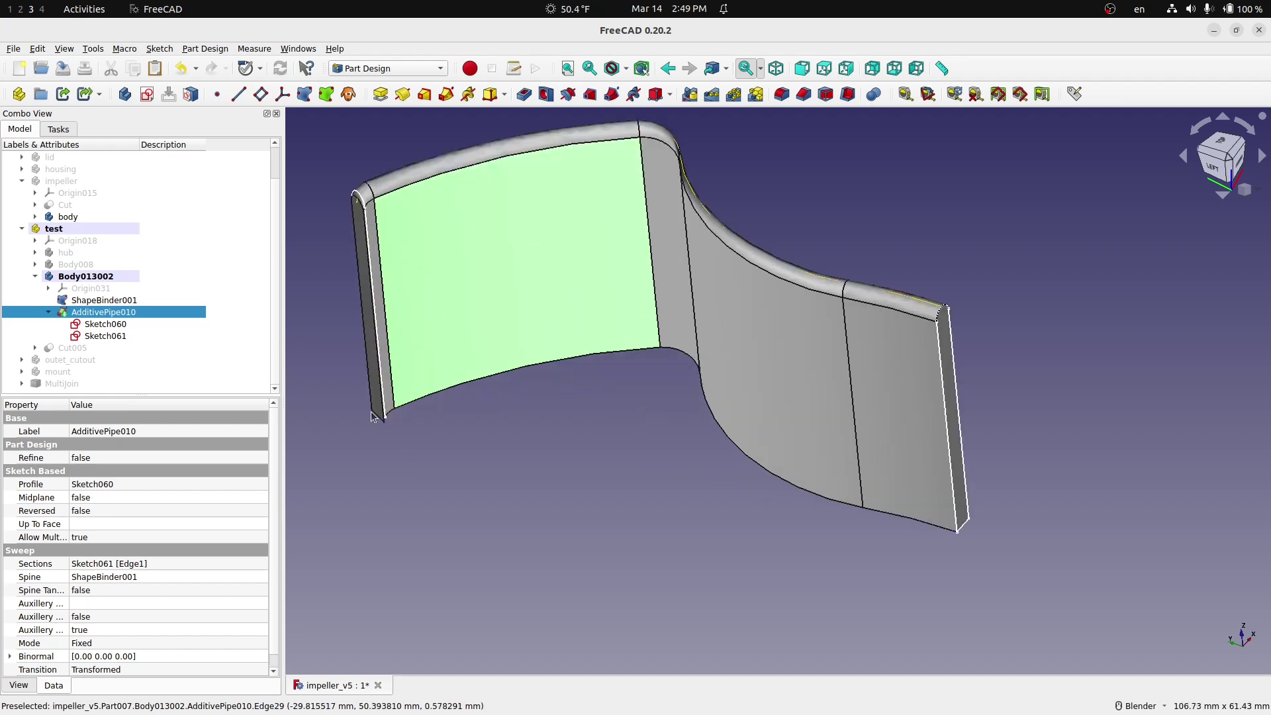
click(371, 299)
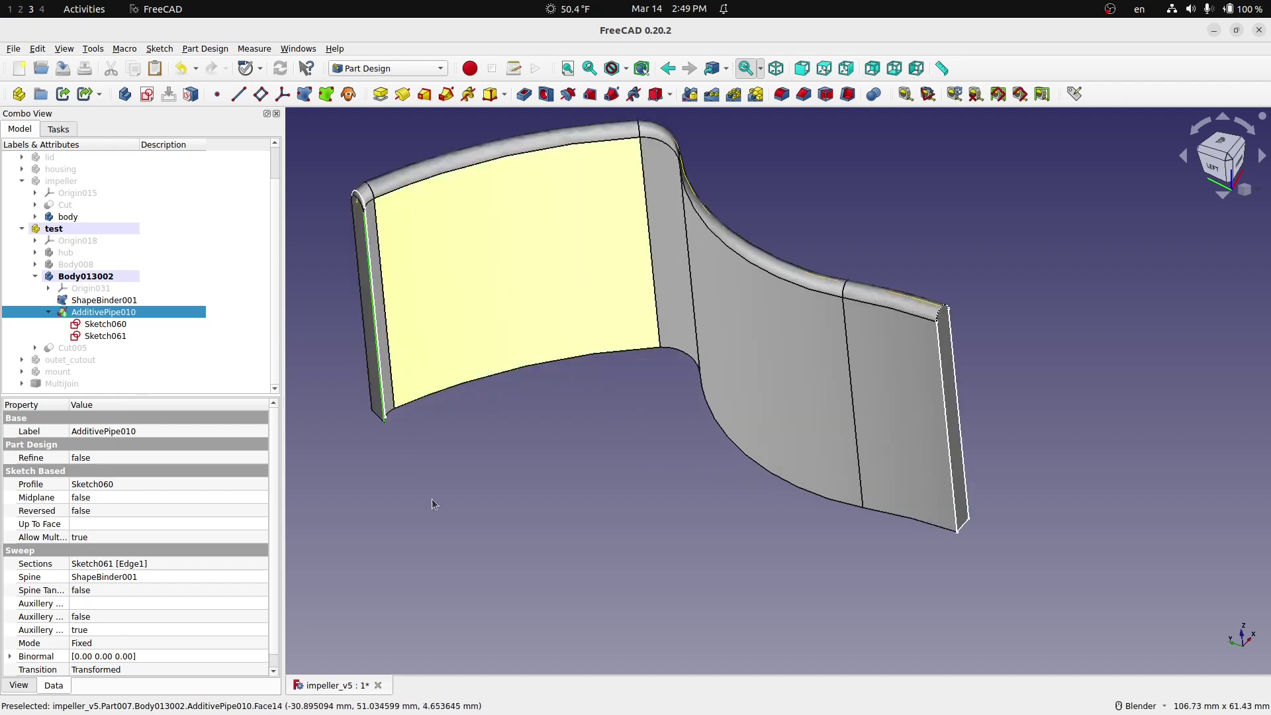
scroll(498, 533, down, 1)
middle_drag(496, 529, 667, 476)
scroll(375, 503, down, 2)
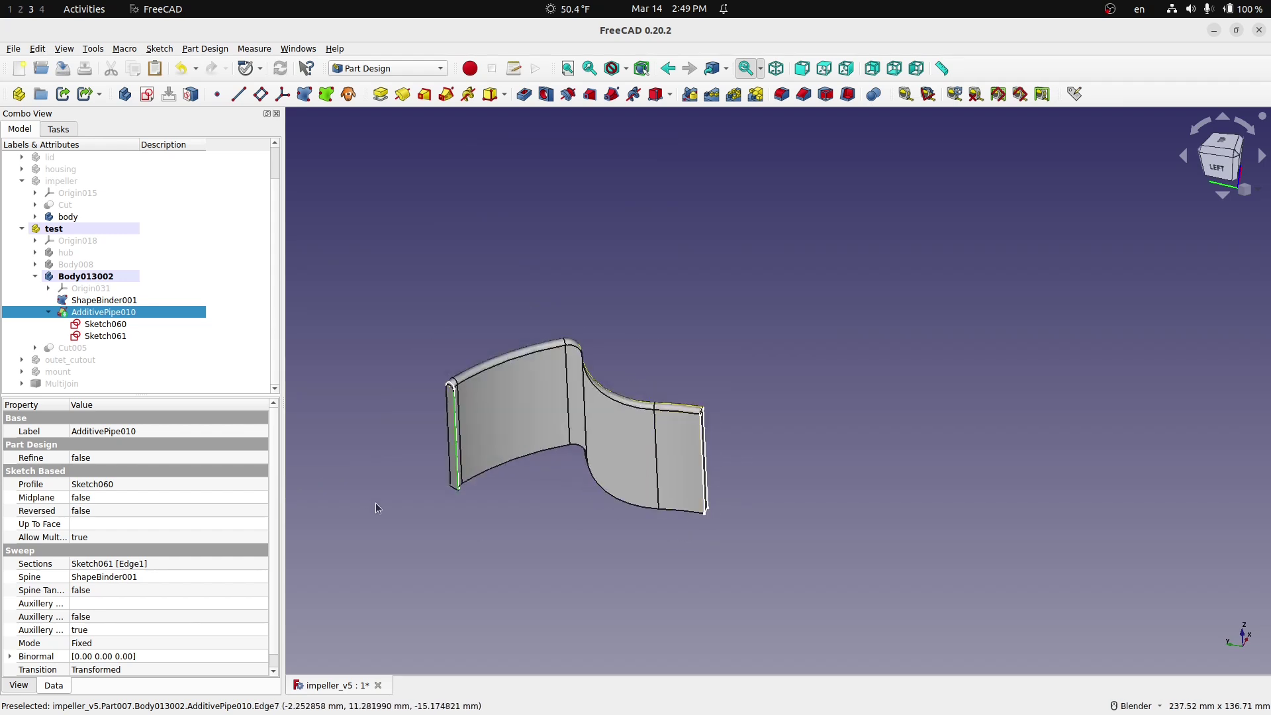
- Hide the two blade profile sketches, Sketch060 and Sketch061, so only the swept solid shows at the outer end
scroll(367, 492, up, 2)
scroll(367, 492, up, 2)
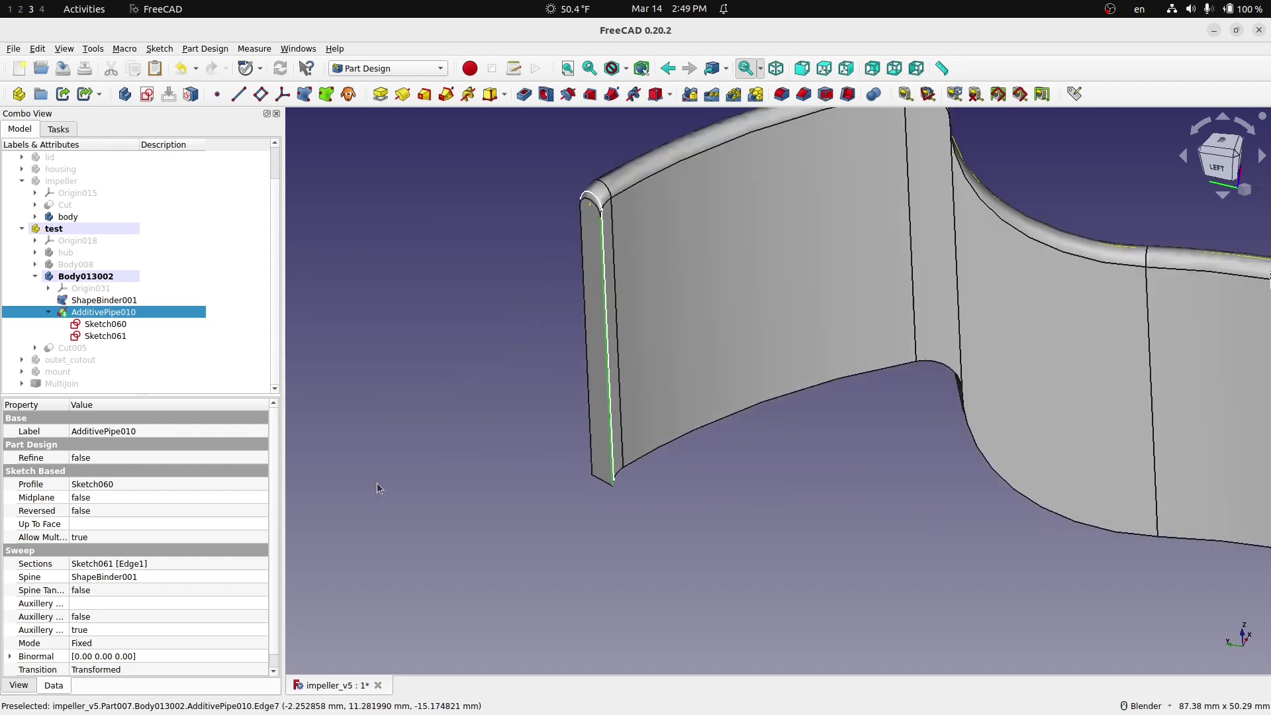
click(114, 327)
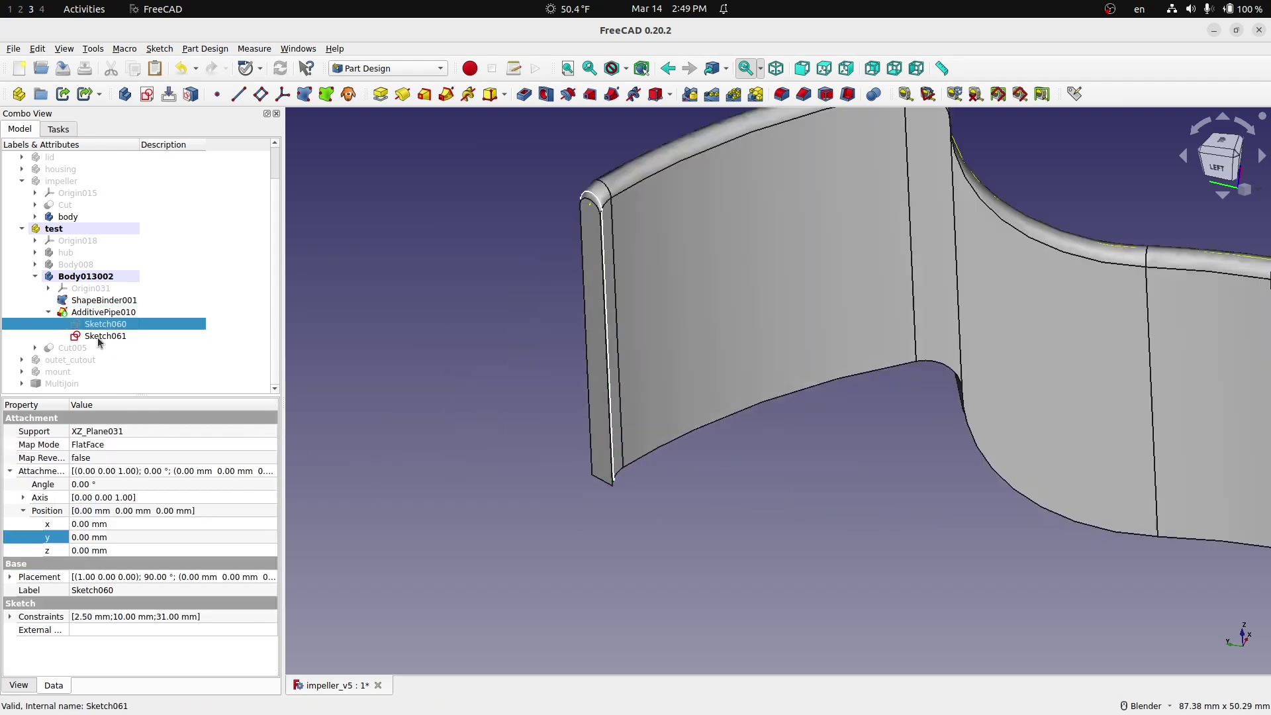
click(99, 336)
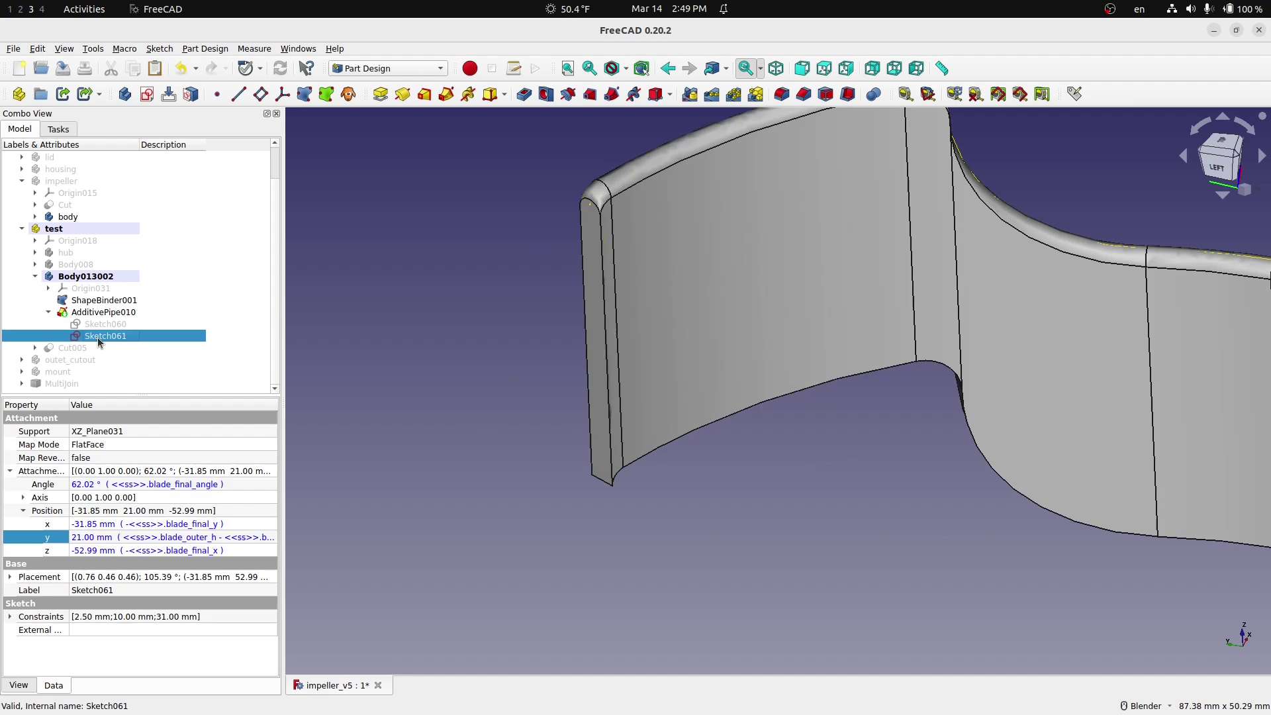
- Try to fillet the vertical edge at the blade's outer end
click(600, 327)
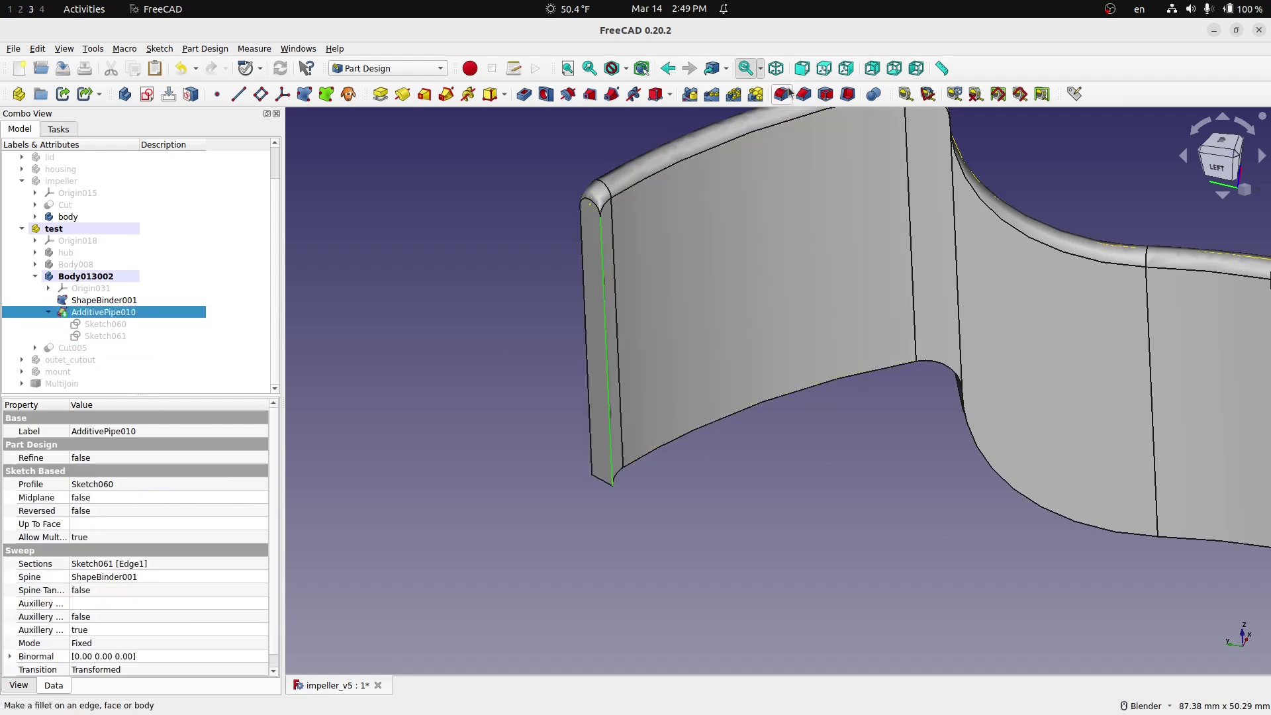
click(784, 94)
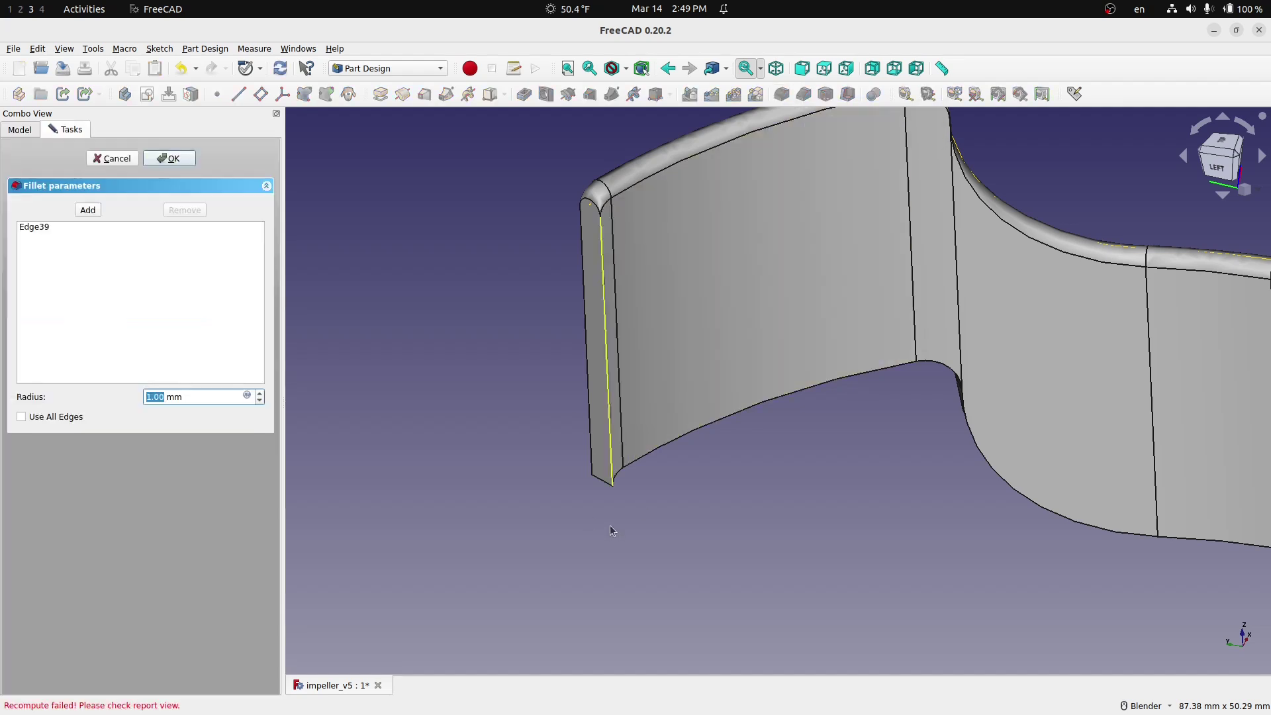
click(110, 160)
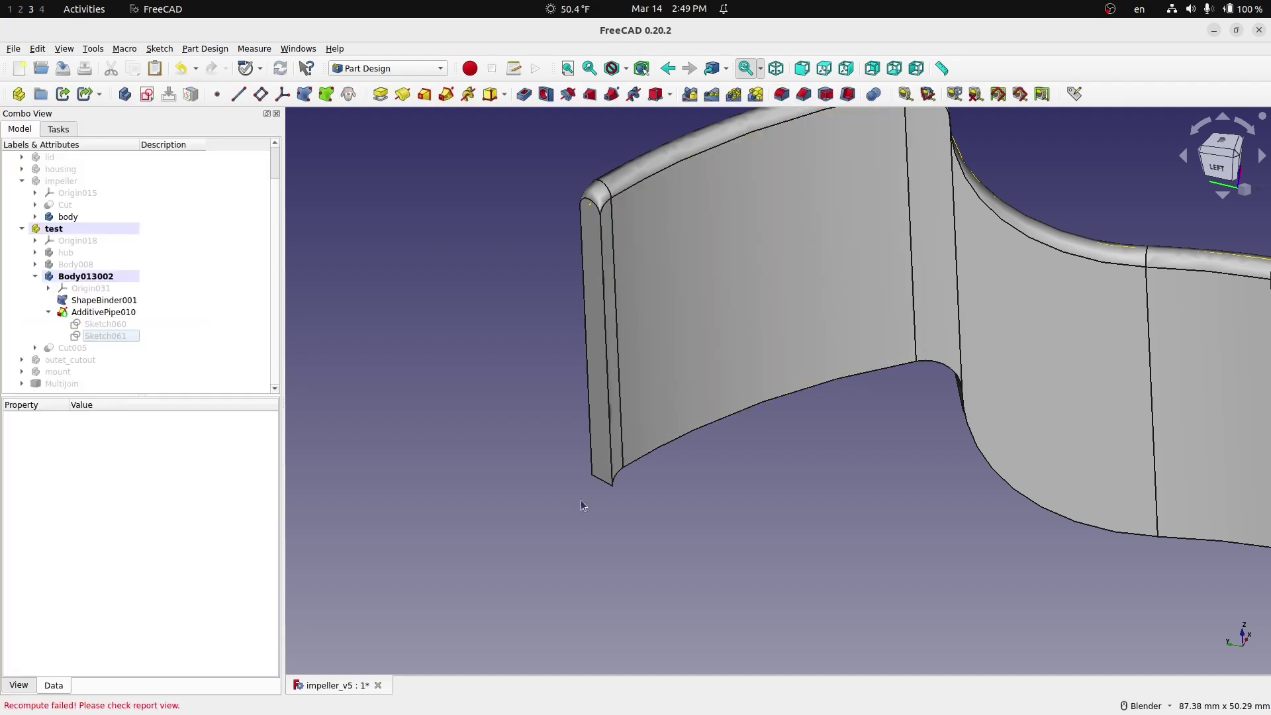
- Show the original impeller part and compare its blades with the new swept blade from above and below
scroll(719, 547, down, 3)
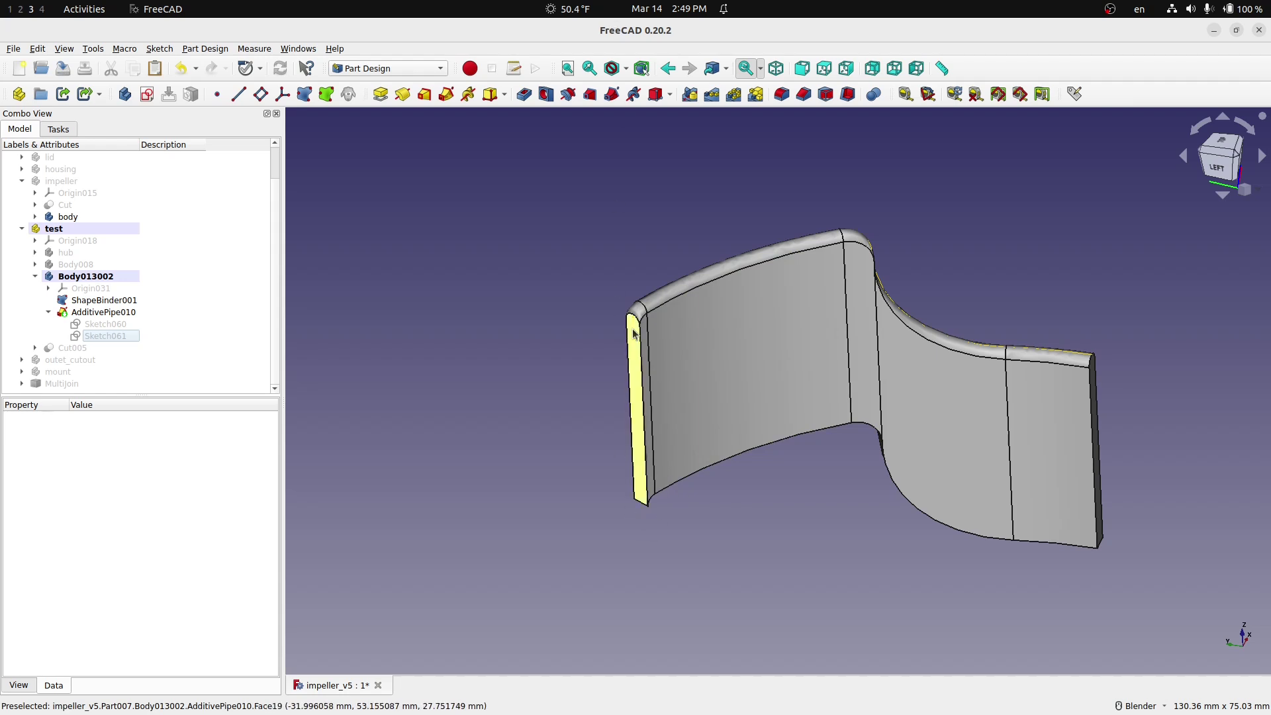
scroll(634, 333, down, 3)
middle_drag(784, 457, 762, 476)
middle_drag(777, 407, 783, 539)
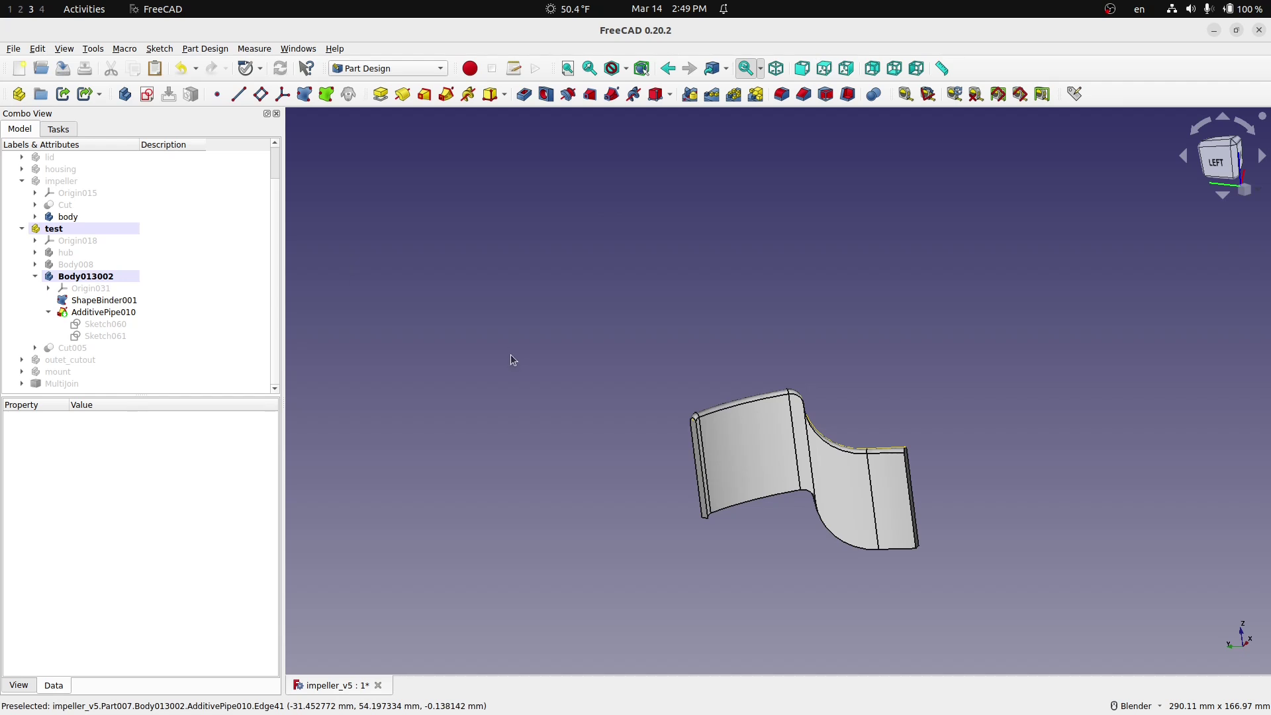
scroll(511, 360, down, 1)
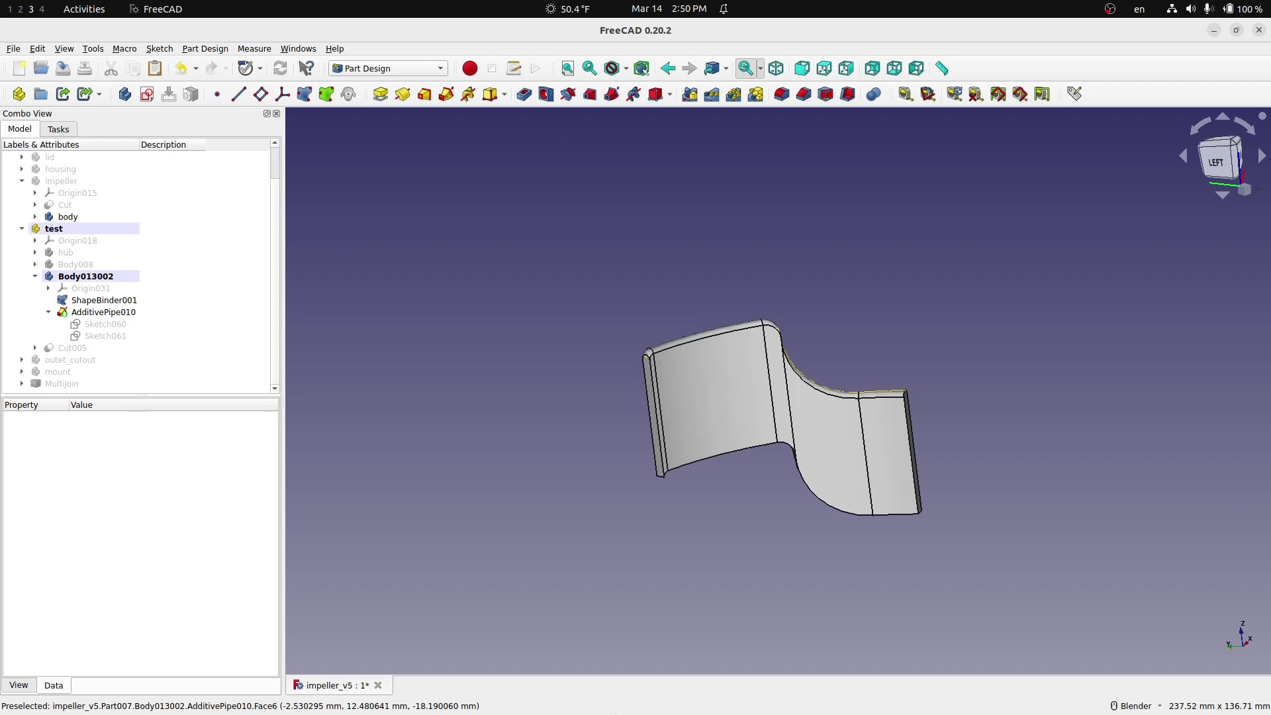
click(53, 180)
key(space)
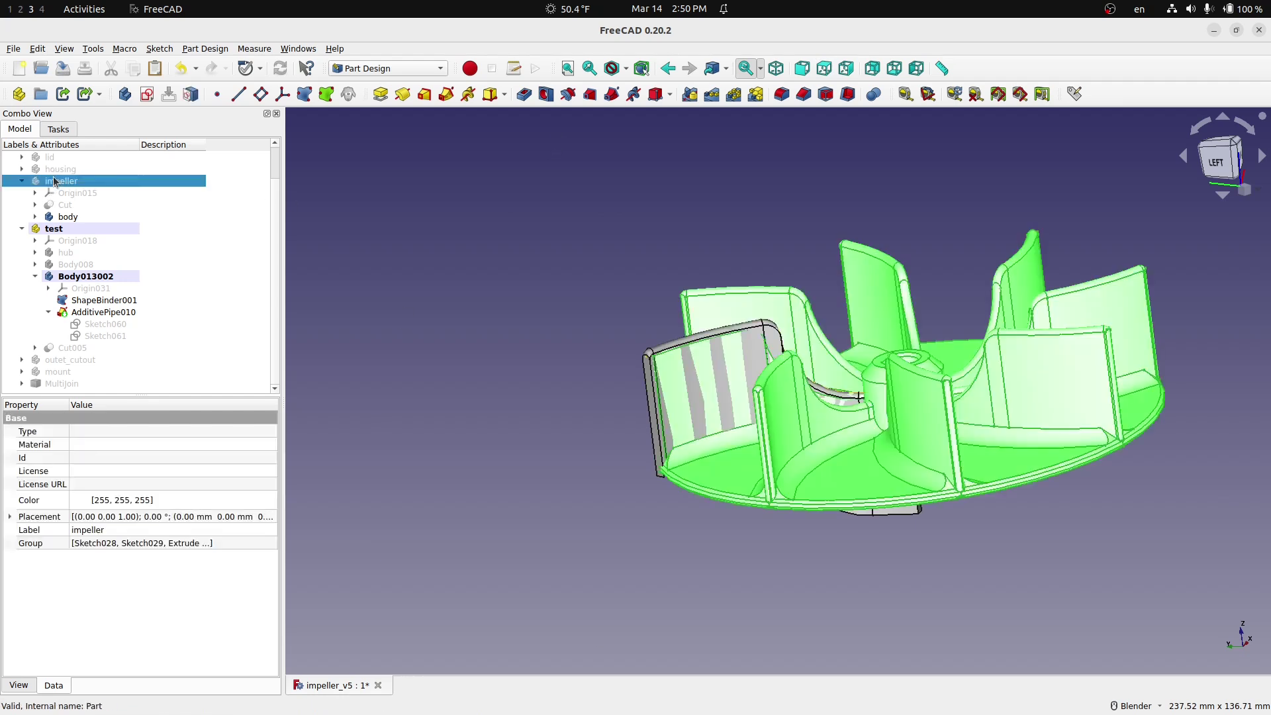
middle_drag(861, 503, 852, 397)
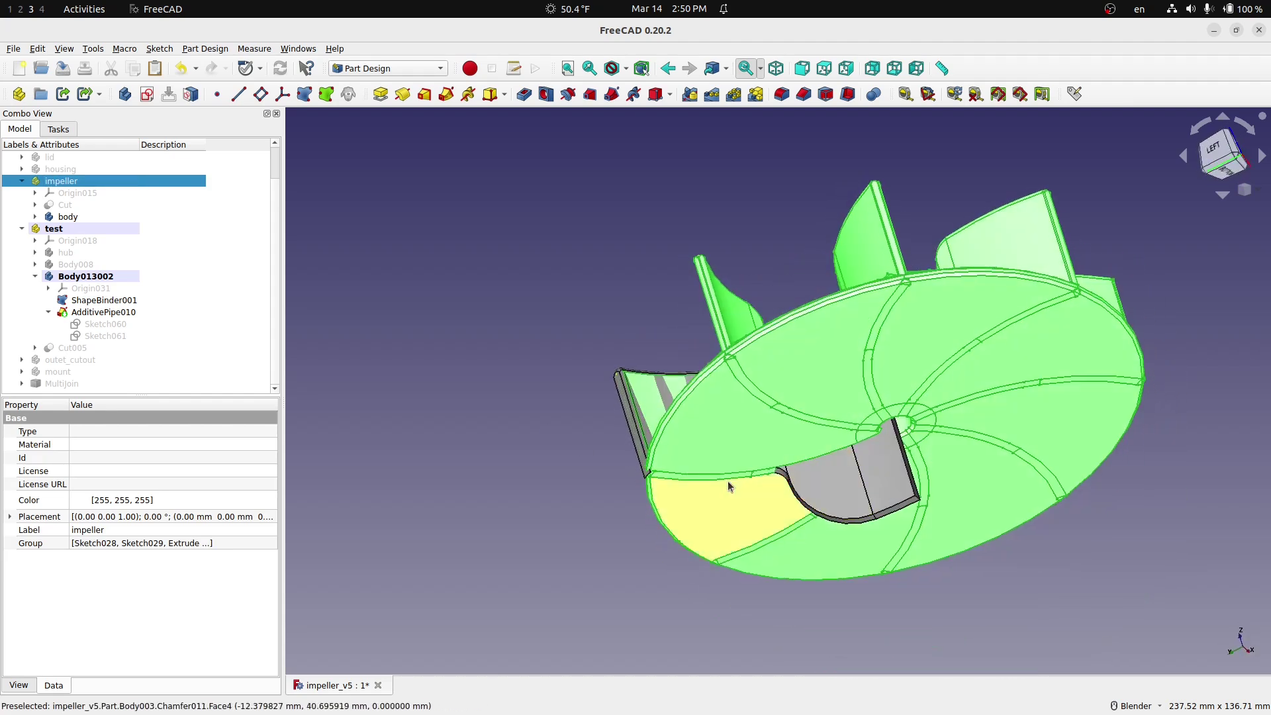
middle_drag(729, 487, 705, 510)
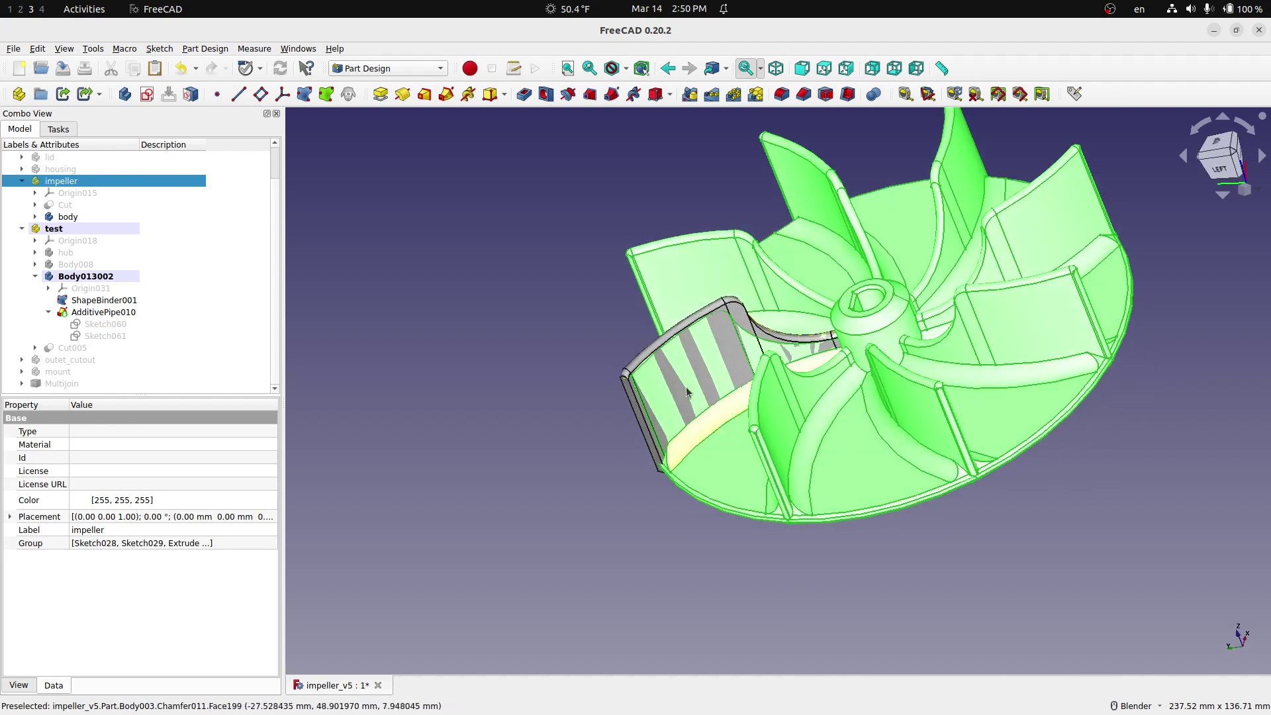
middle_drag(764, 566, 755, 547)
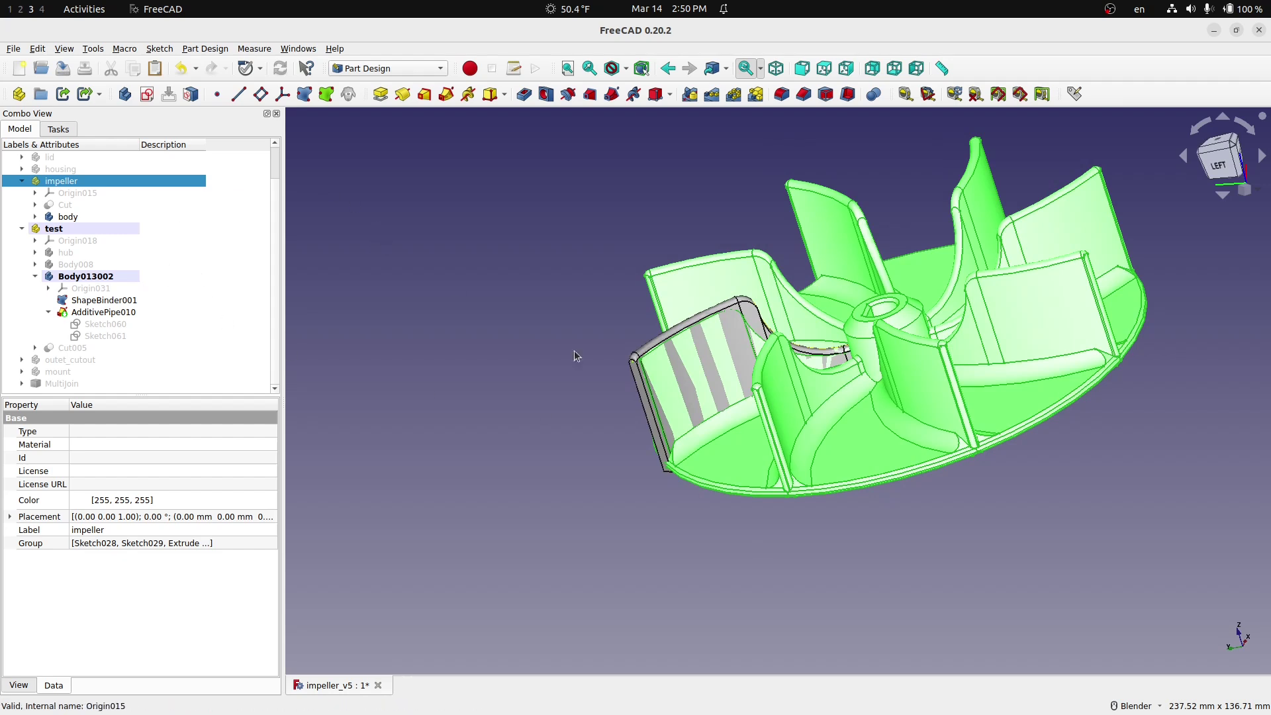